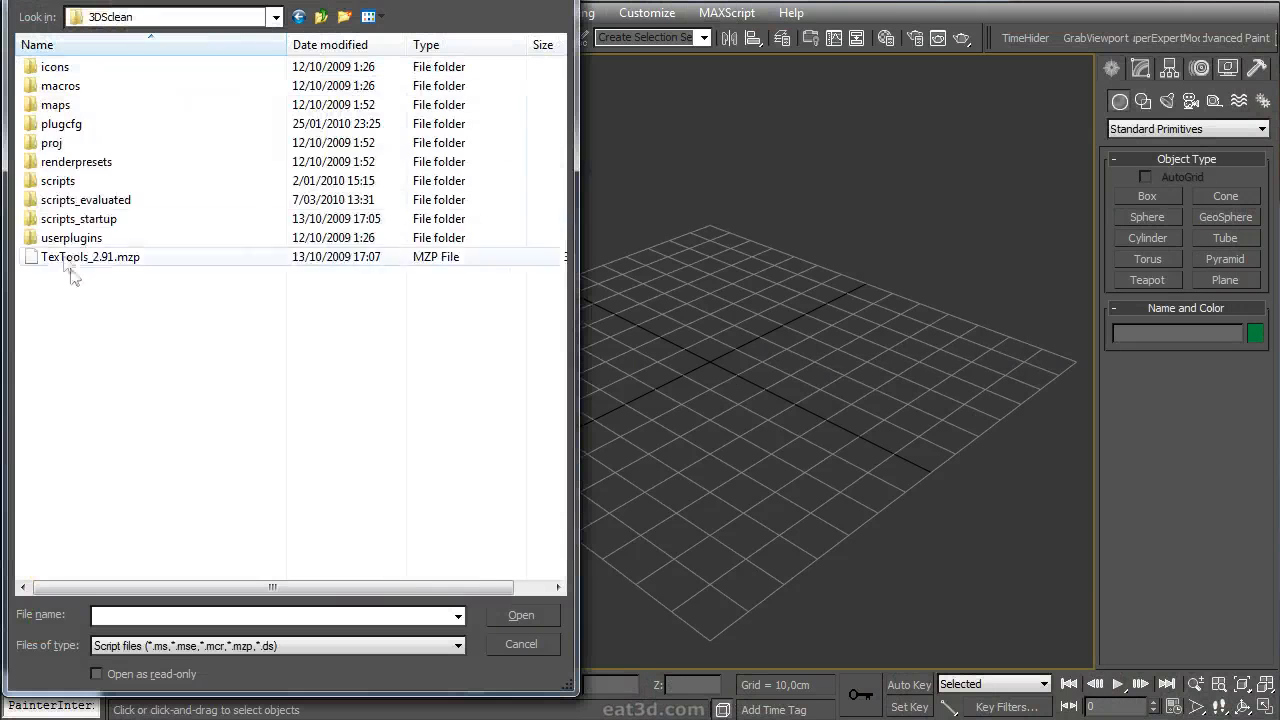
- Run the Blueprint Creator.ms script from the scripts folder and assign rear.jpg as the back bitmap and side.jpg as the side bitmap
double_click(115, 177)
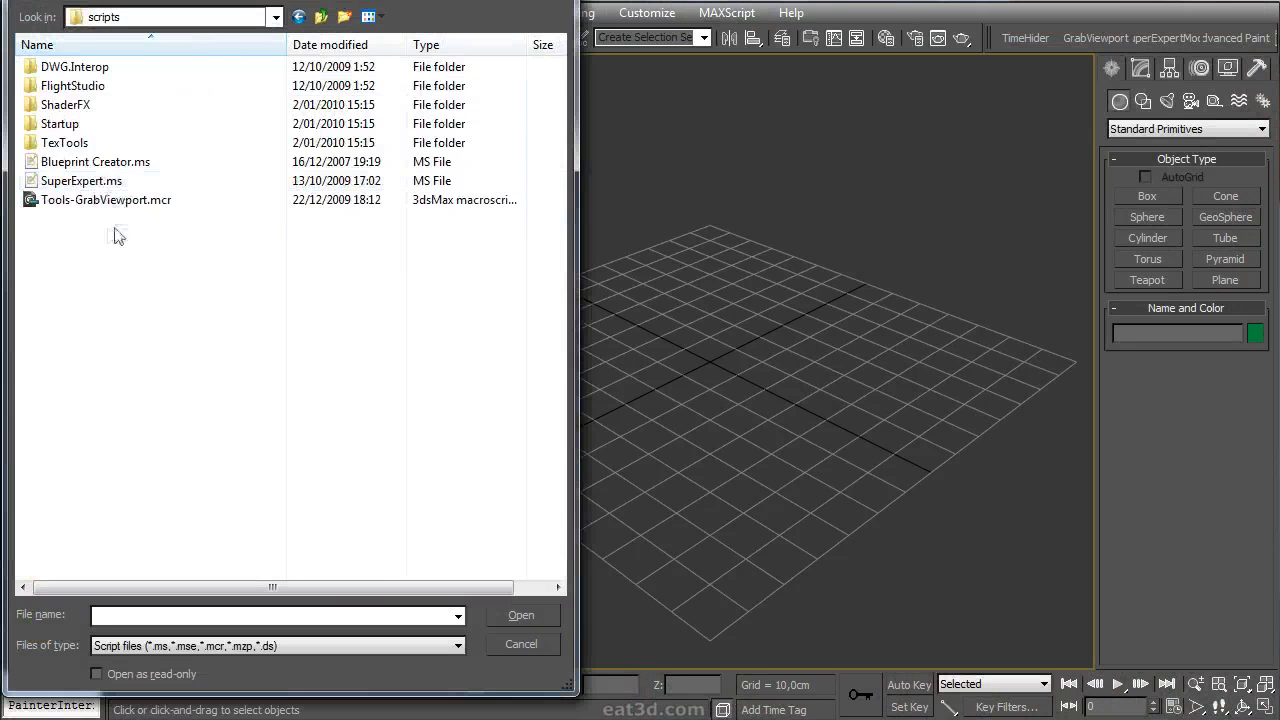
double_click(95, 162)
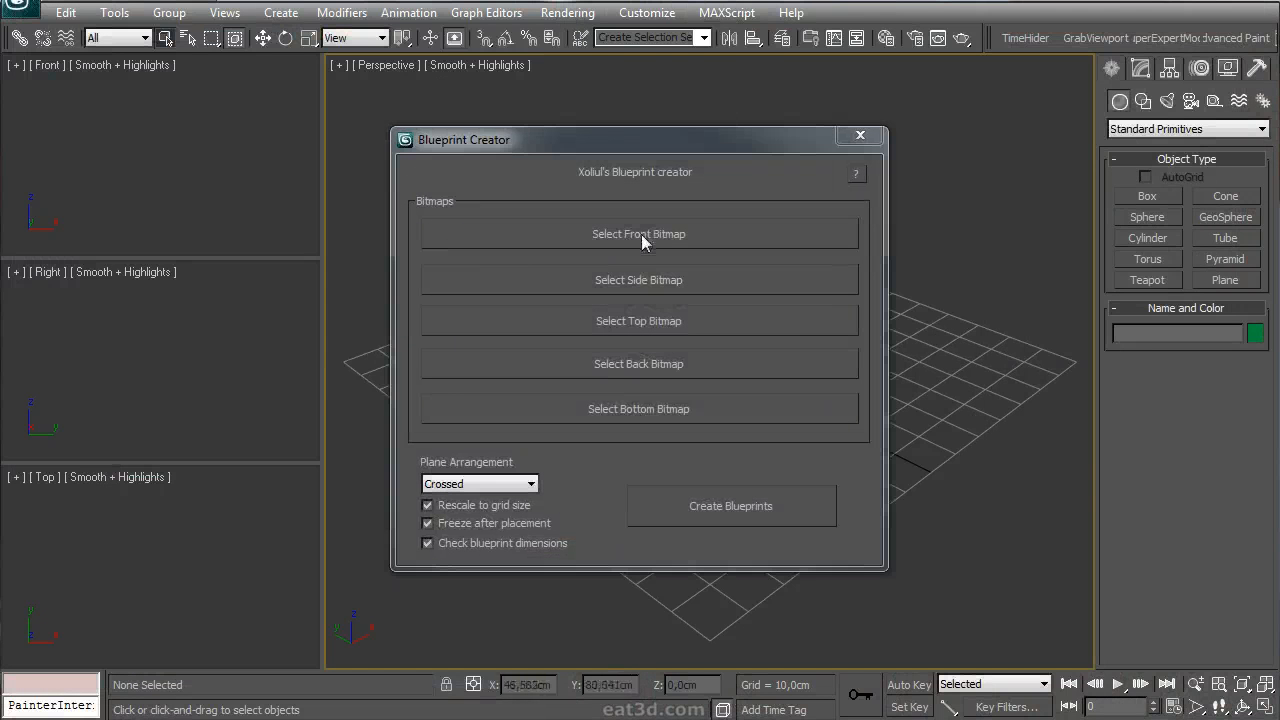
click(631, 365)
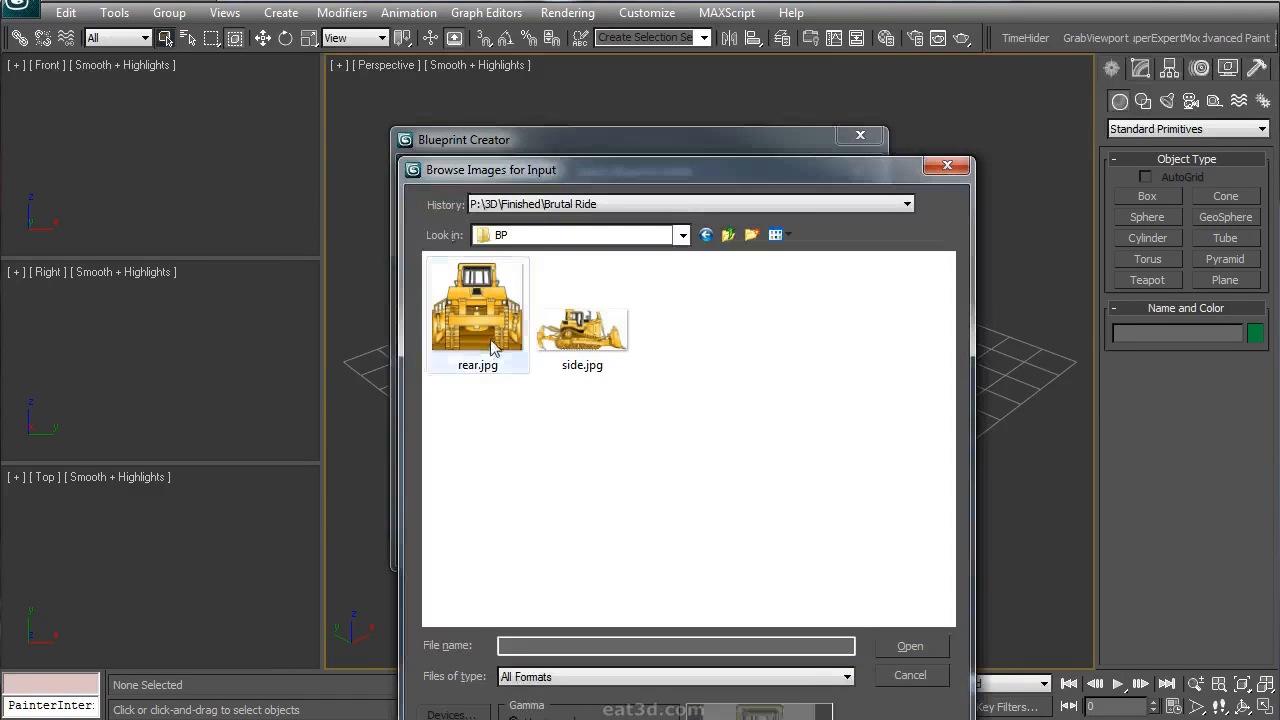
double_click(492, 346)
click(647, 280)
double_click(578, 333)
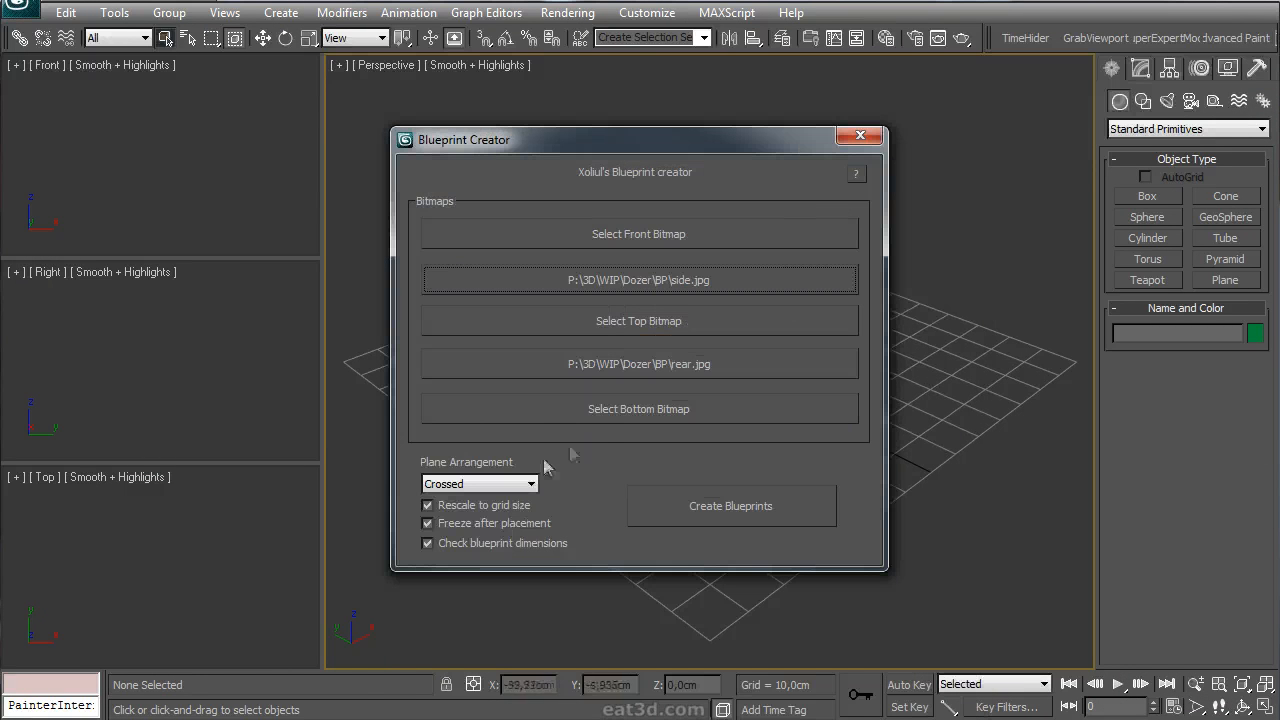
- Change the plane arrangement from Crossed, create the blueprint planes and frame them in the viewports
click(503, 485)
click(470, 527)
click(709, 507)
alt+middle_drag(640, 360, 310, 375)
right_click(215, 368)
key(shift+ctrl+z)
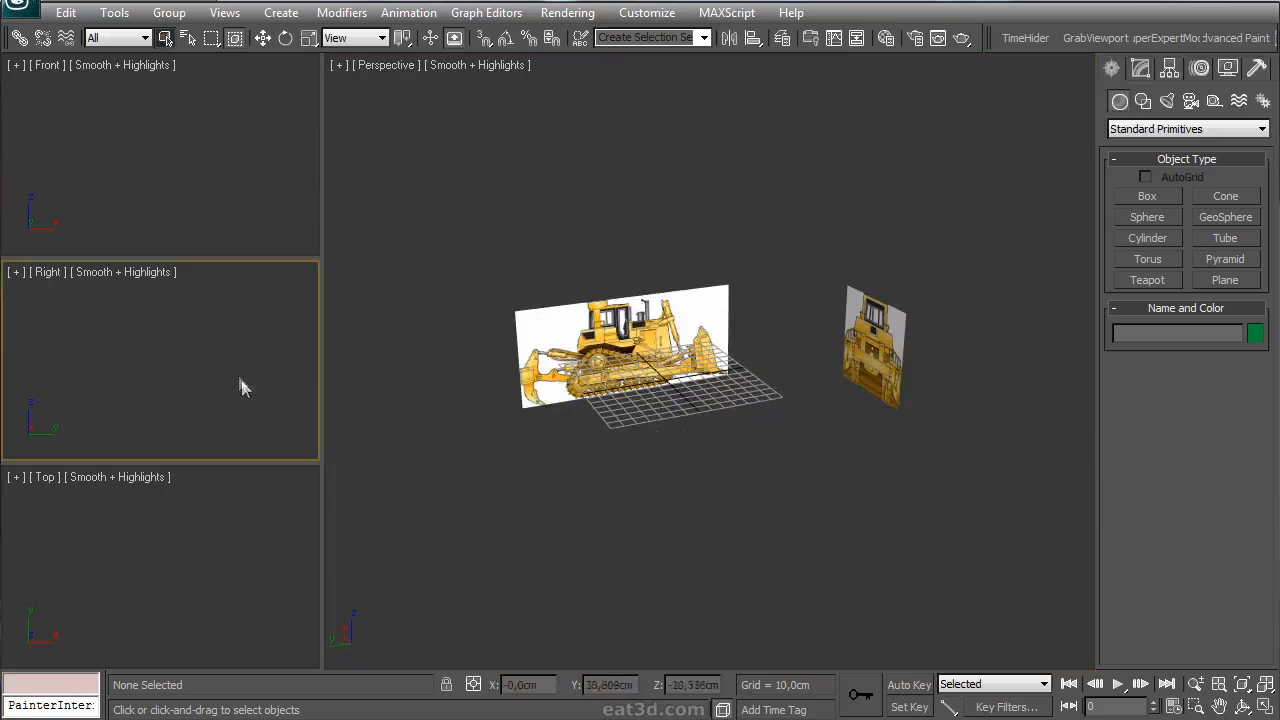
key(alt+w)
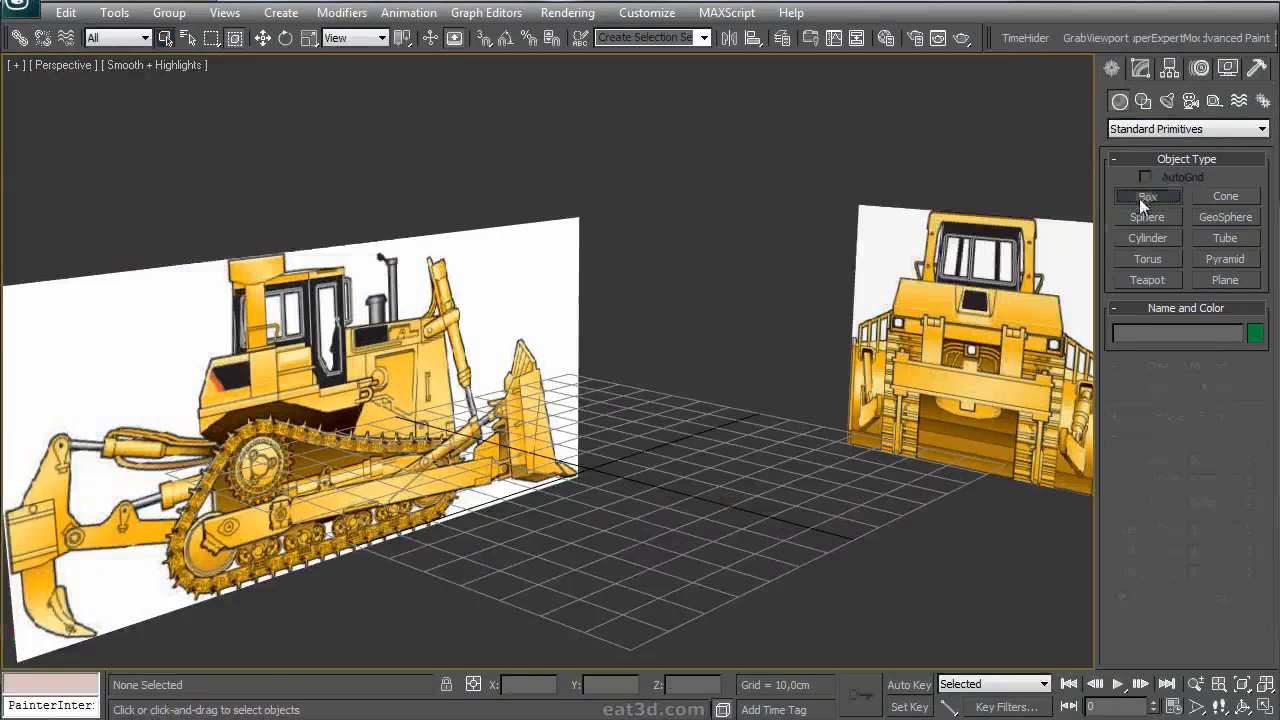
- Create a box in the Left view over the front part of the bulldozer's engine hood
click(1147, 197)
key(alt+w)
key(alt+w)
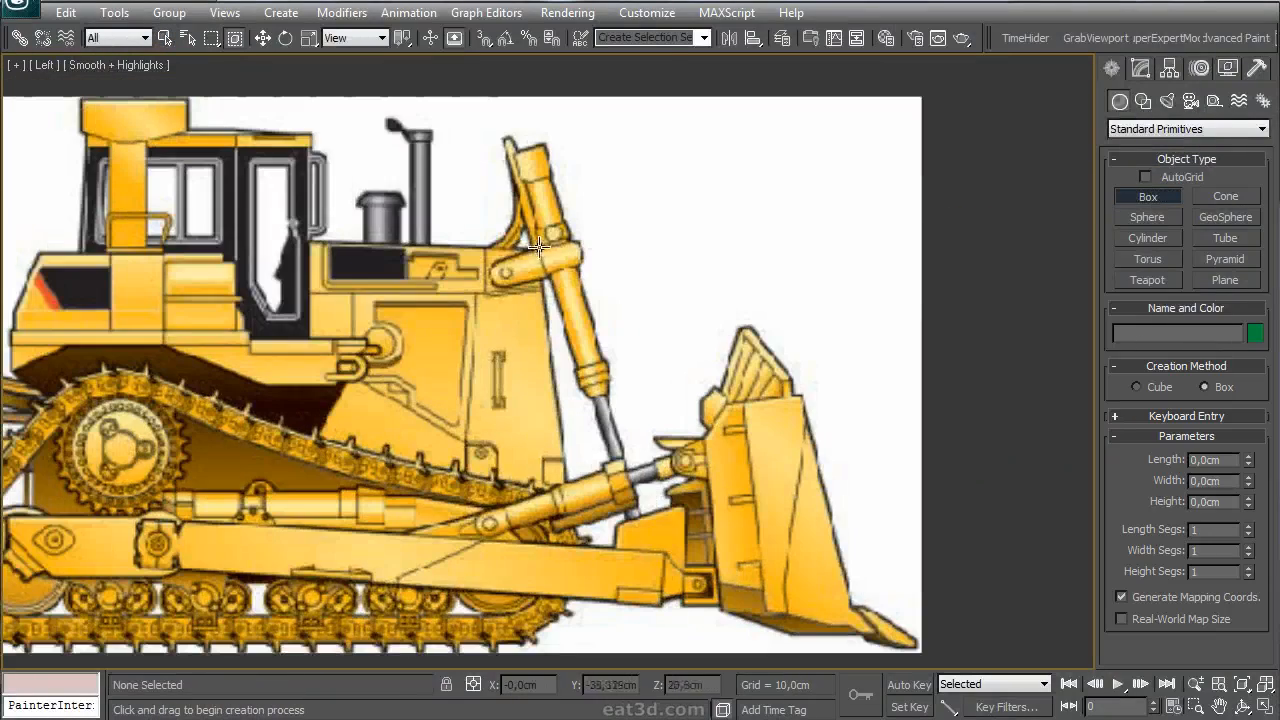
drag(538, 245, 457, 532)
right_click(463, 393)
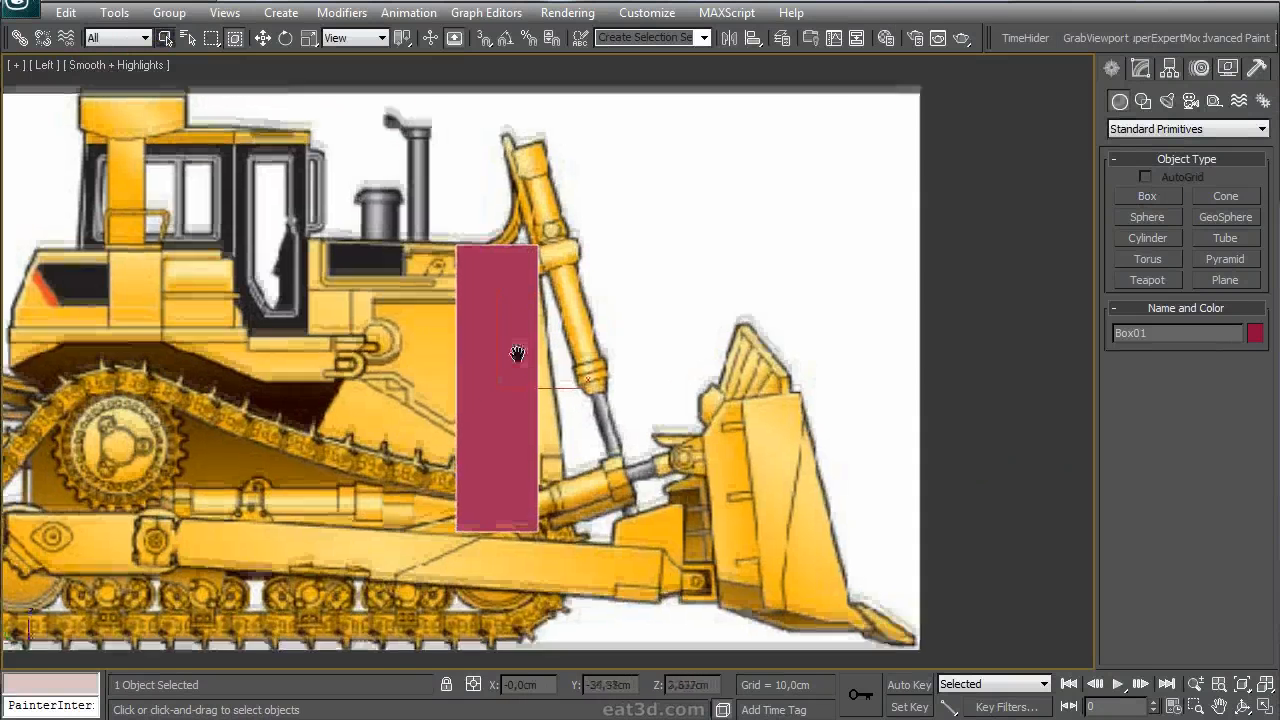
- Check the box against the rear blueprint in the Back view and convert it to Editable Poly
key(alt+w)
right_click(281, 187)
key(alt+w)
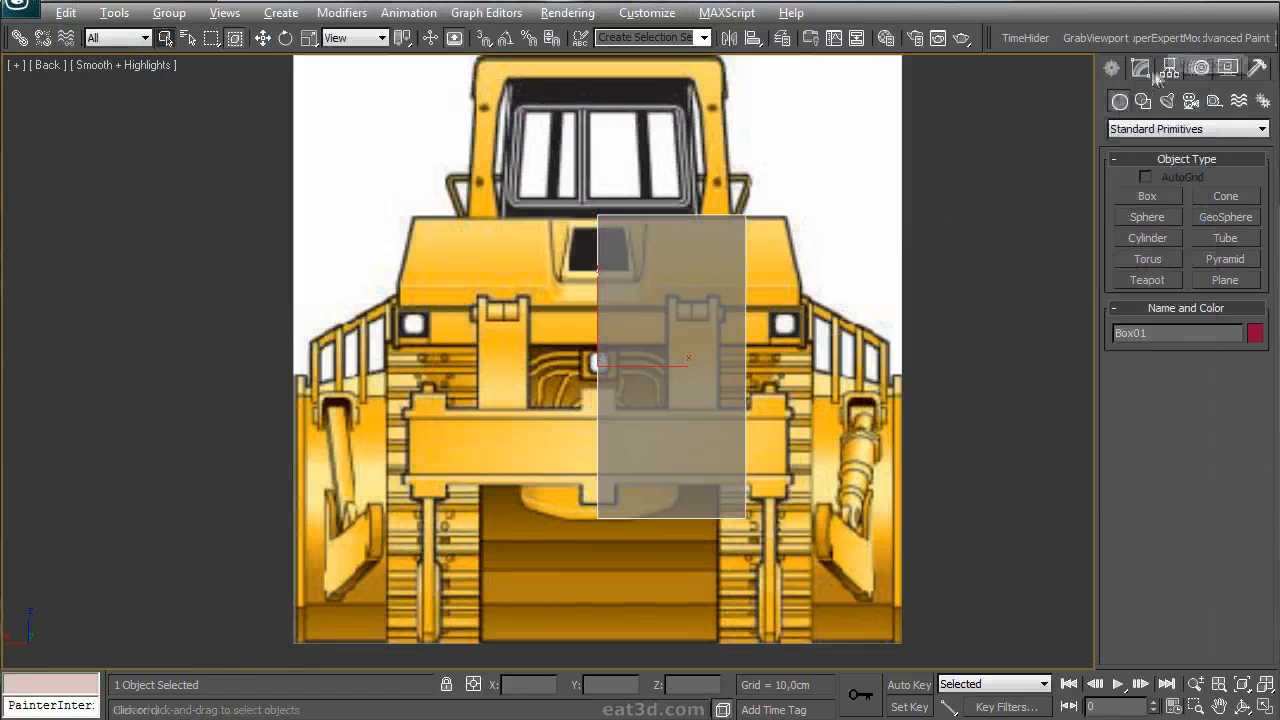
click(1141, 68)
right_click(1156, 143)
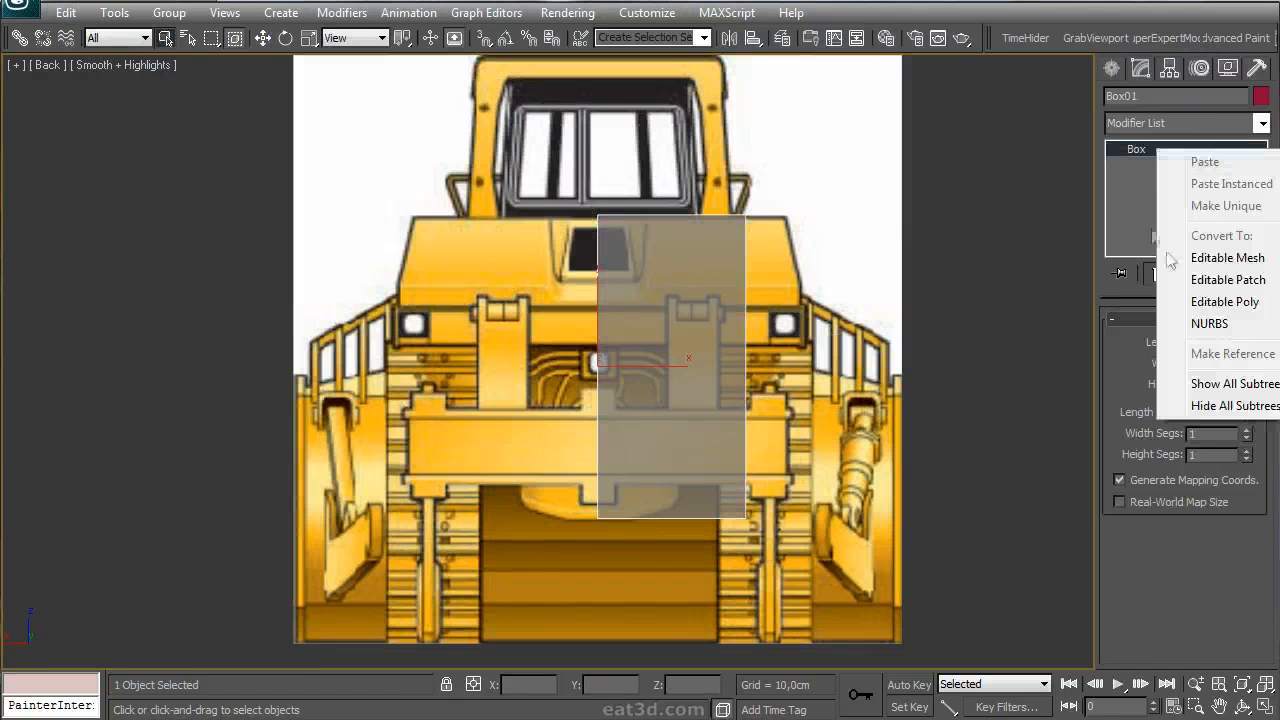
click(1160, 298)
- Move the box's four outer side vertices slightly outward in the Back view to widen the box
click(1134, 361)
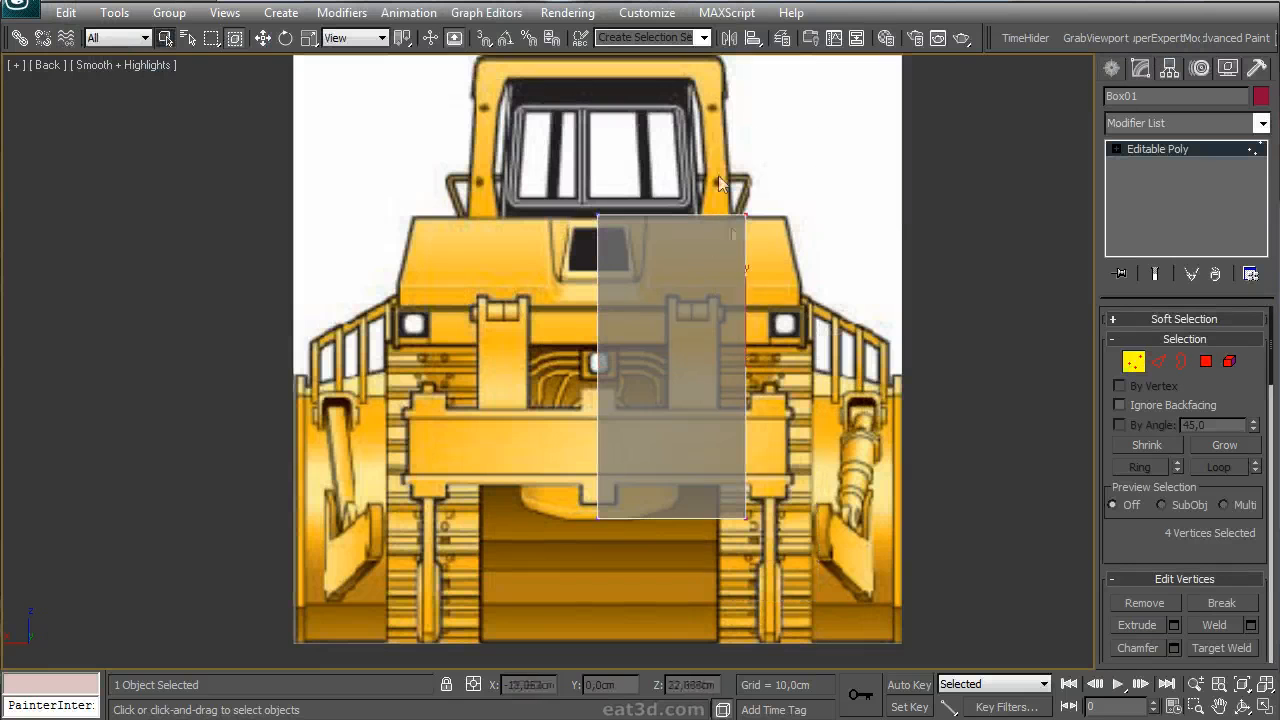
key(w)
middle_drag(782, 389, 750, 377)
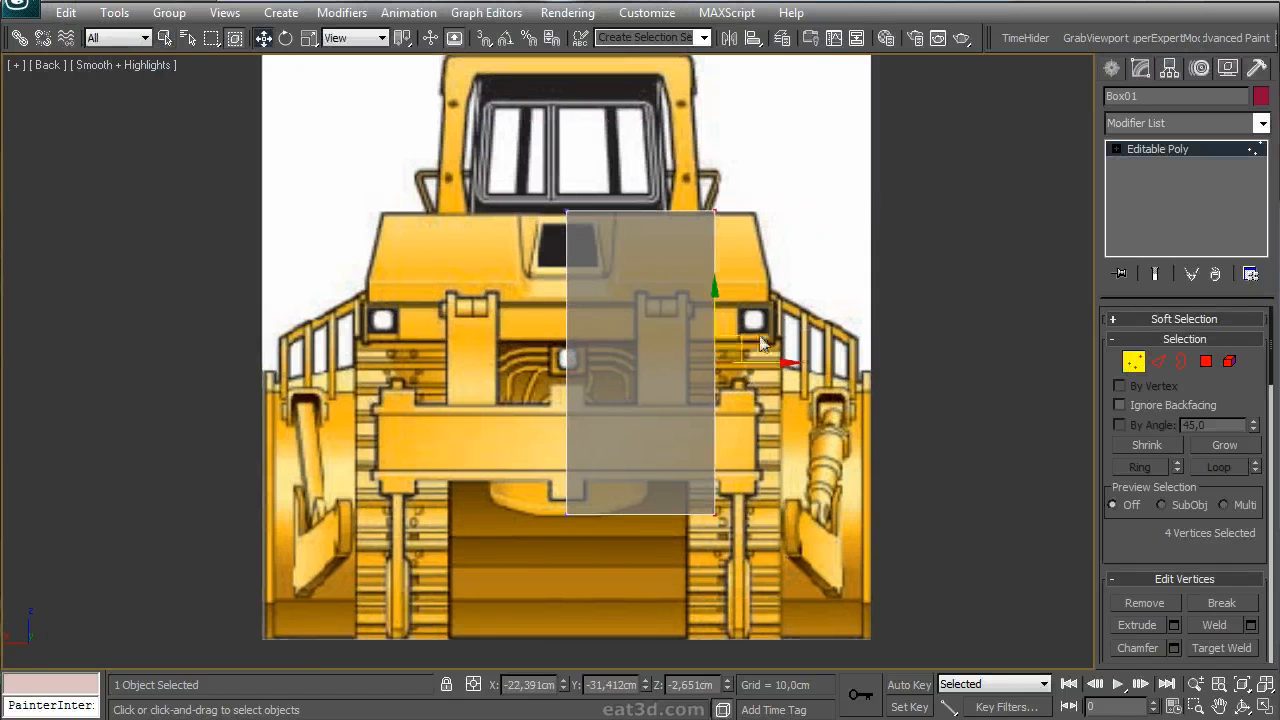
drag(761, 363, 779, 363)
middle_drag(779, 363, 771, 365)
- Move the box's lower front vertices forward in the Left view to follow the sloping front of the engine hood
key(alt+w)
middle_click(218, 396)
key(alt+w)
middle_drag(498, 431, 521, 379)
drag(618, 556, 540, 486)
drag(617, 509, 650, 507)
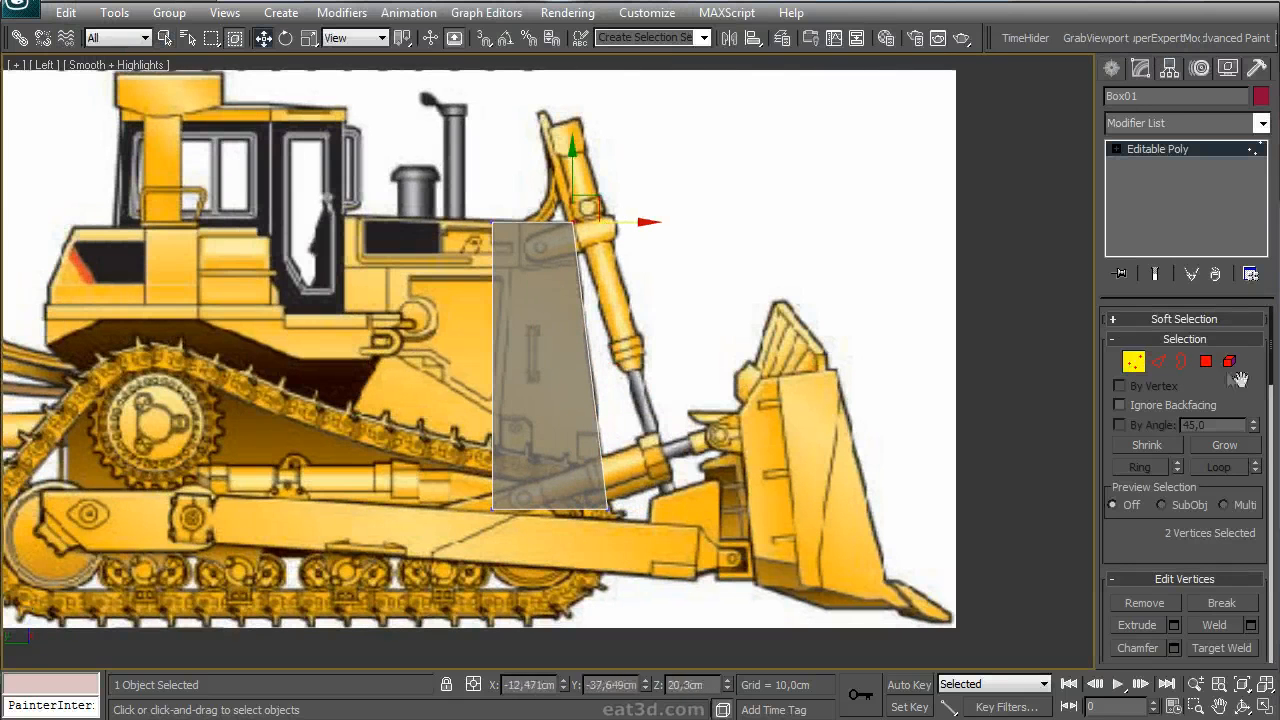
- Extrude the box's rear polygon back to the cab and adjust the top vertices to the sloping hood line
click(1206, 361)
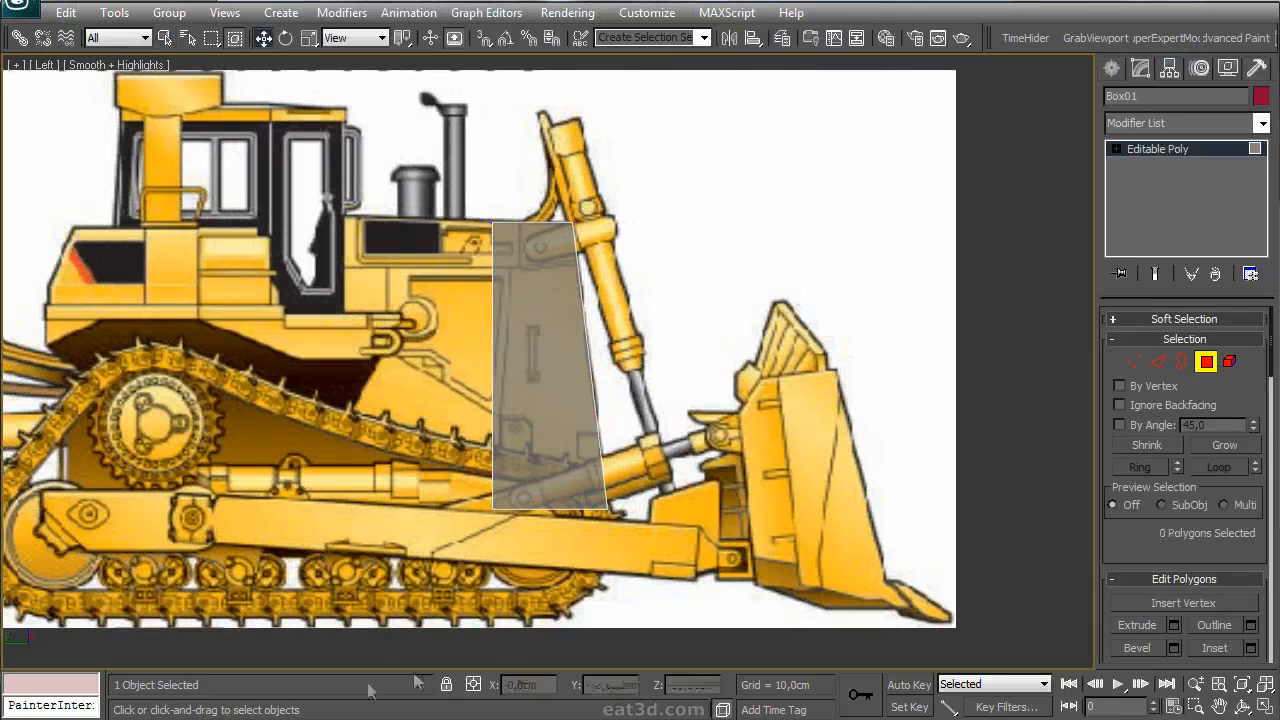
click(1174, 625)
click(660, 403)
drag(463, 360, 397, 357)
click(1133, 361)
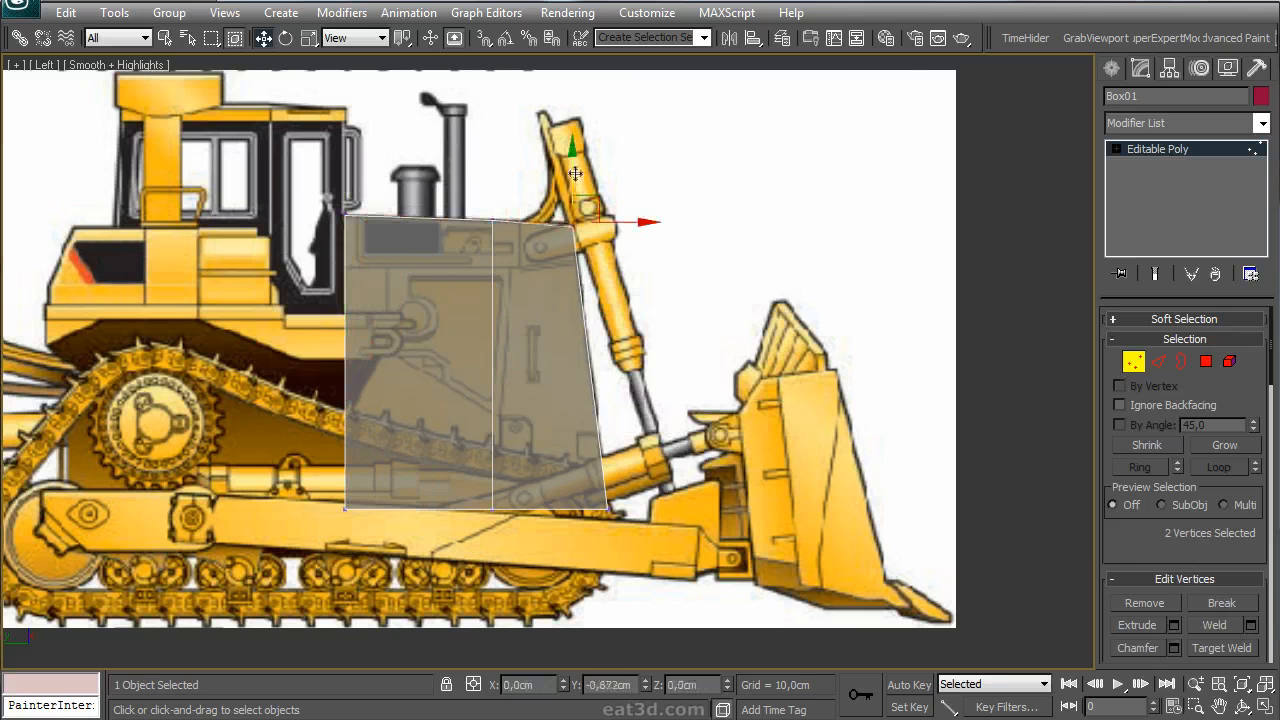
- Move the outer rear vertices inward in the Top view so the body tapers toward the cab
key(alt+w)
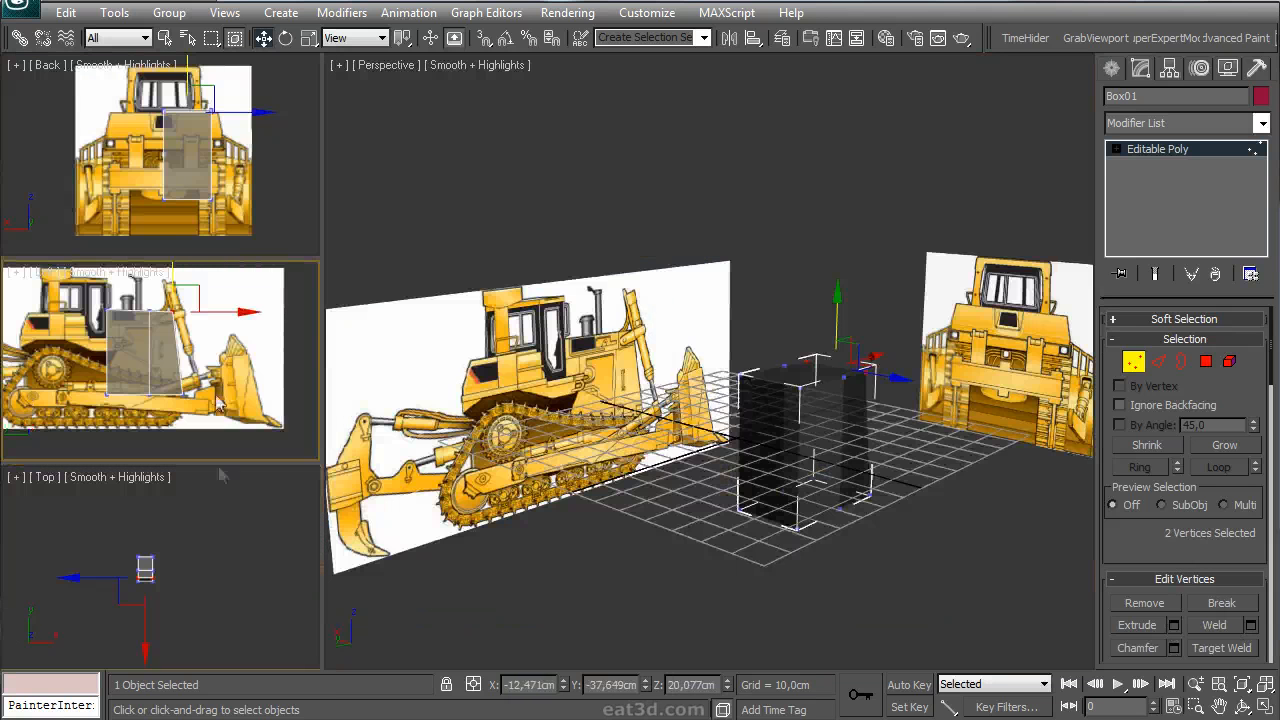
right_click(240, 553)
key(alt+w)
scroll(240, 545, up, 4)
middle_drag(377, 418, 381, 463)
drag(316, 215, 435, 355)
drag(457, 303, 481, 304)
- Connect the six vertical edges with a horizontal edge loop and raise the loop to about Z 5.4 cm
key(alt+w)
right_click(740, 310)
key(alt+w)
ctrl+click(1157, 361)
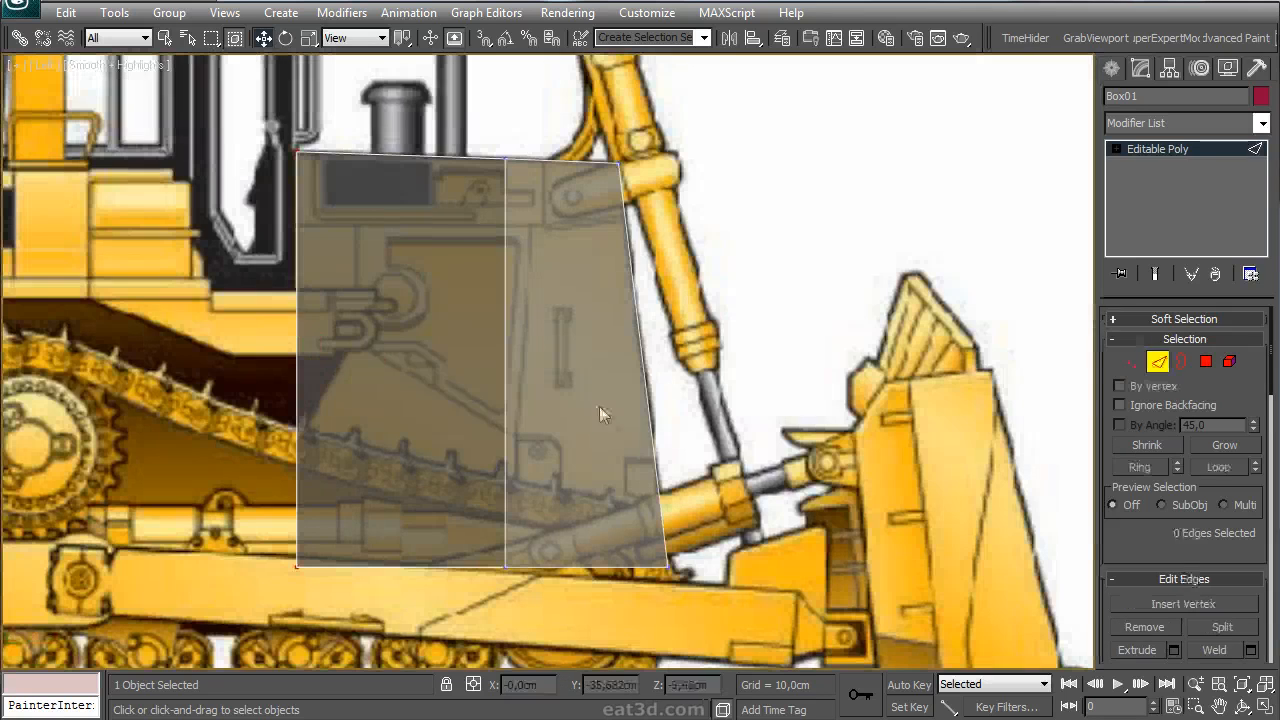
scroll(757, 365, down, 2)
scroll(1180, 480, down, 5)
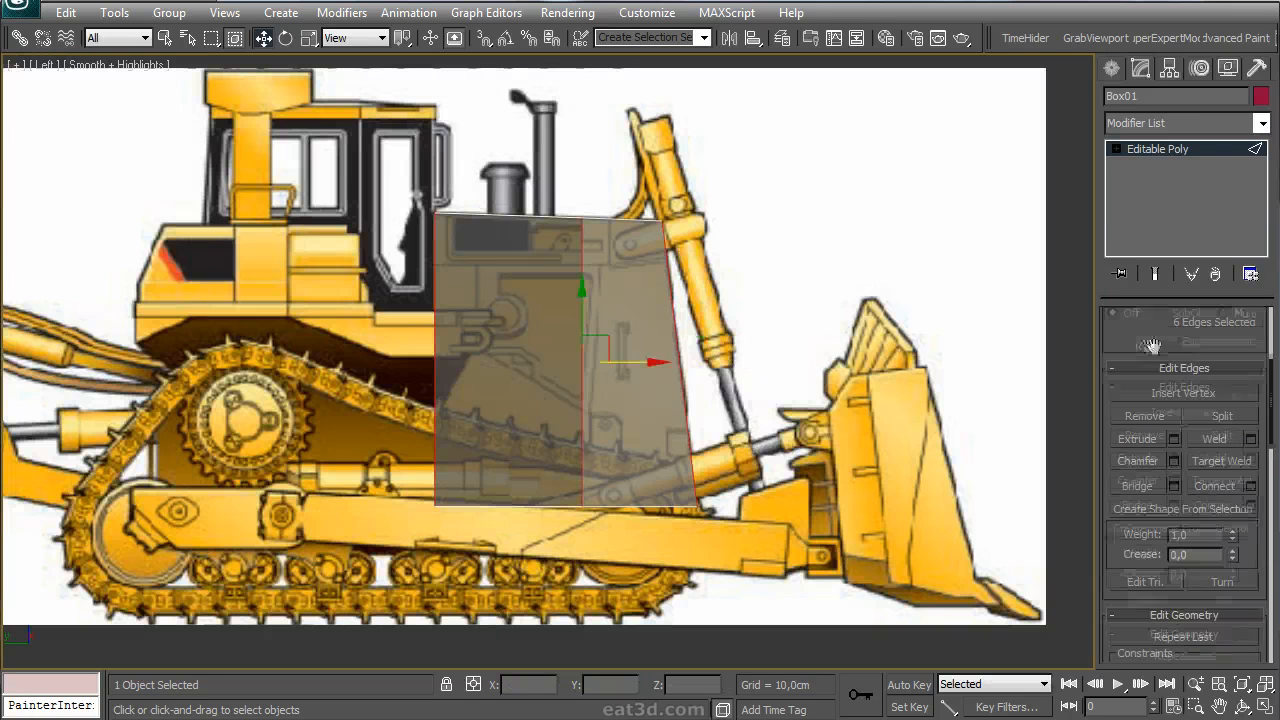
click(1250, 486)
click(632, 423)
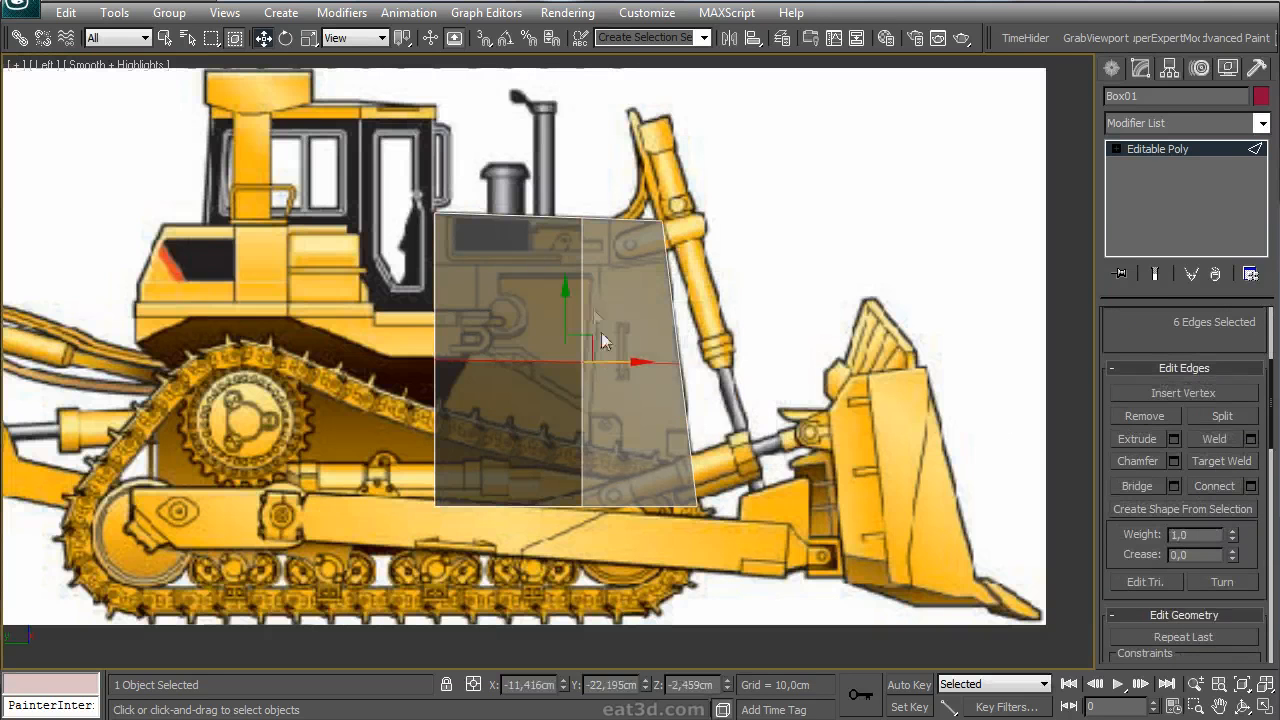
drag(571, 314, 568, 281)
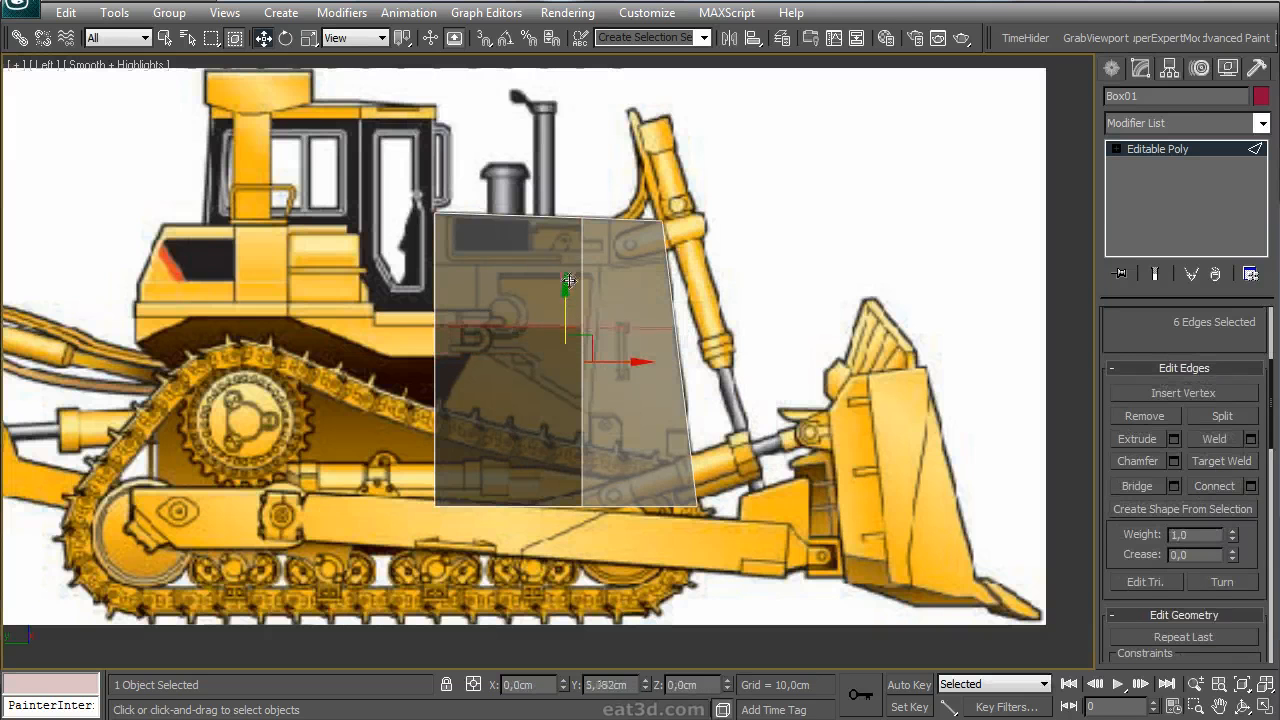
- Extrude the lower rear polygon and stretch it backward beneath the cab to the rear of the body
middle_drag(599, 351, 613, 363)
click(1115, 148)
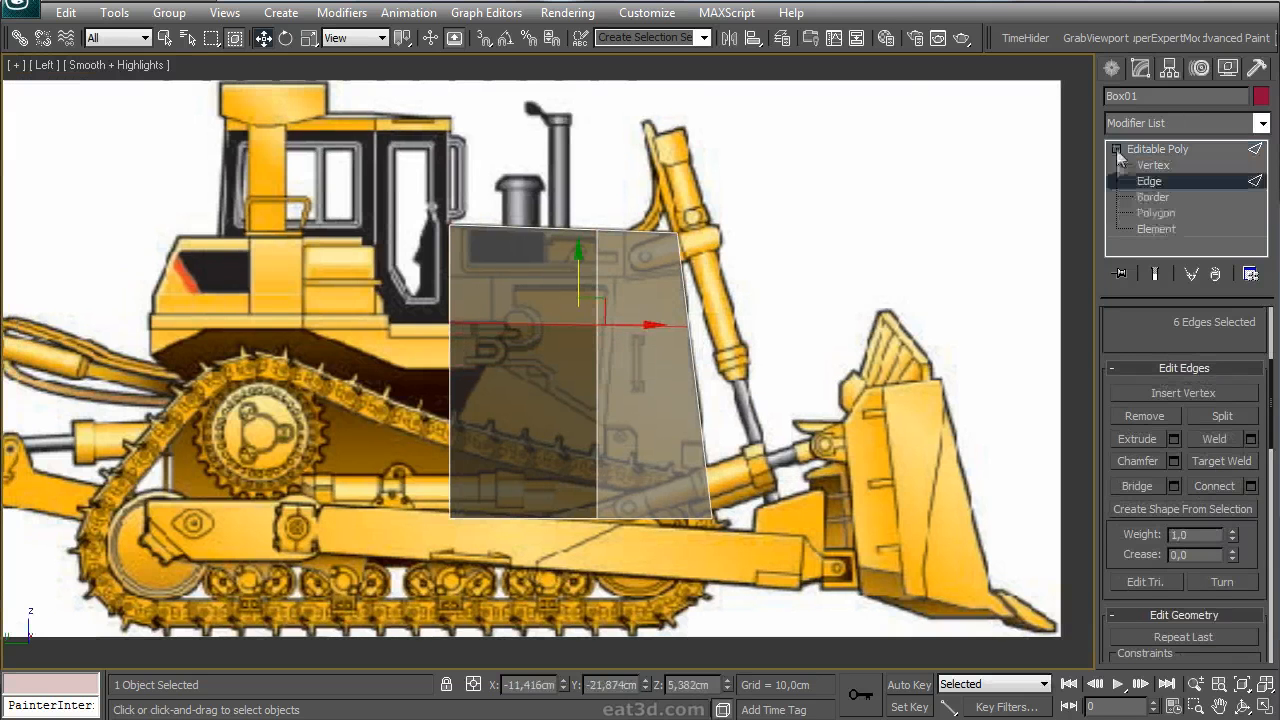
click(1156, 213)
click(1173, 625)
click(630, 404)
drag(425, 421, 225, 419)
- Select the five polygons on the body's inner centre side in the Top view and delete them
key(alt+w)
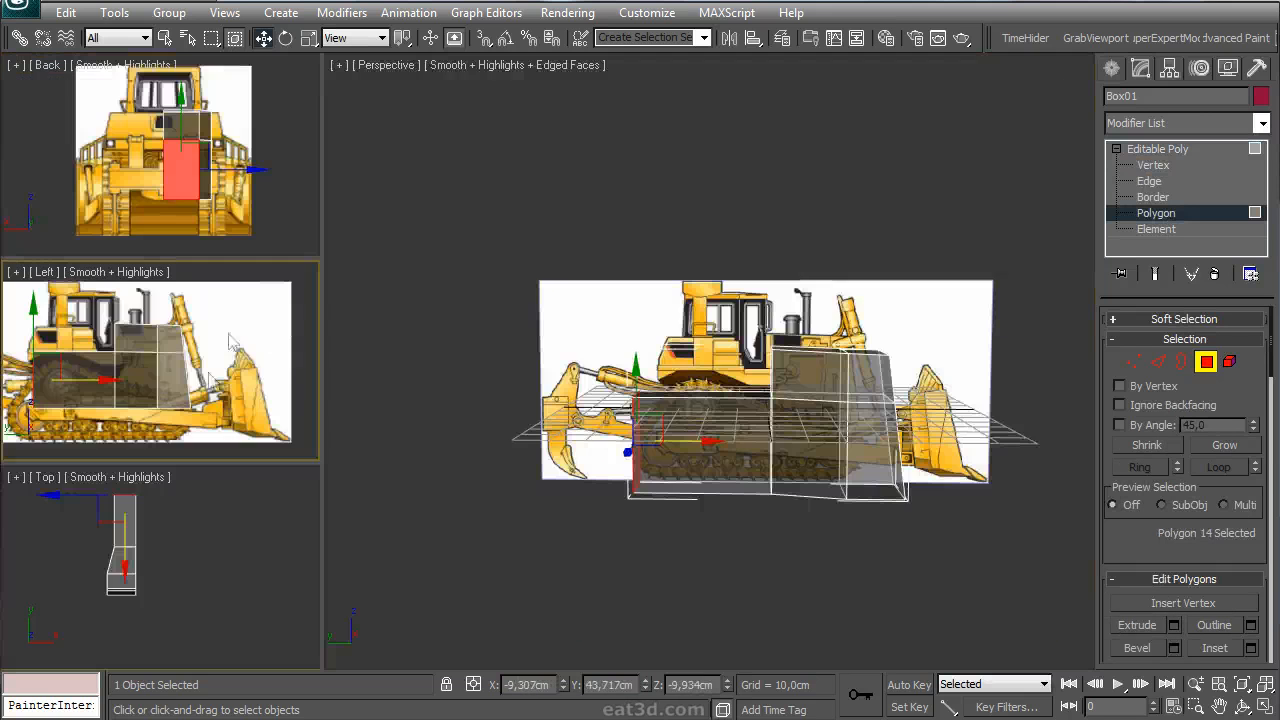
middle_click(240, 574)
key(alt+w)
drag(550, 598, 440, 338)
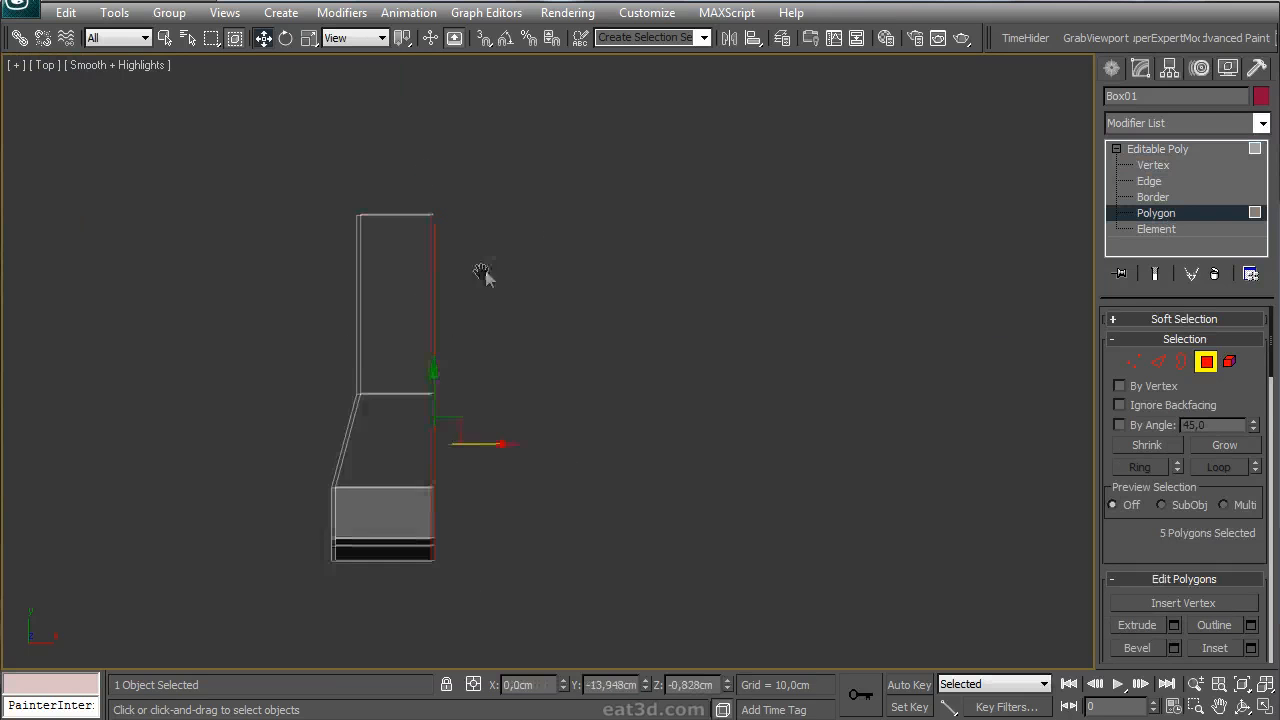
click(1026, 363)
- Add a Symmetry modifier to the half body and set its mirroring so the missing half is generated
click(1157, 148)
click(1180, 123)
scroll(1210, 396, down, 5)
scroll(1268, 580, down, 5)
scroll(1268, 580, down, 10)
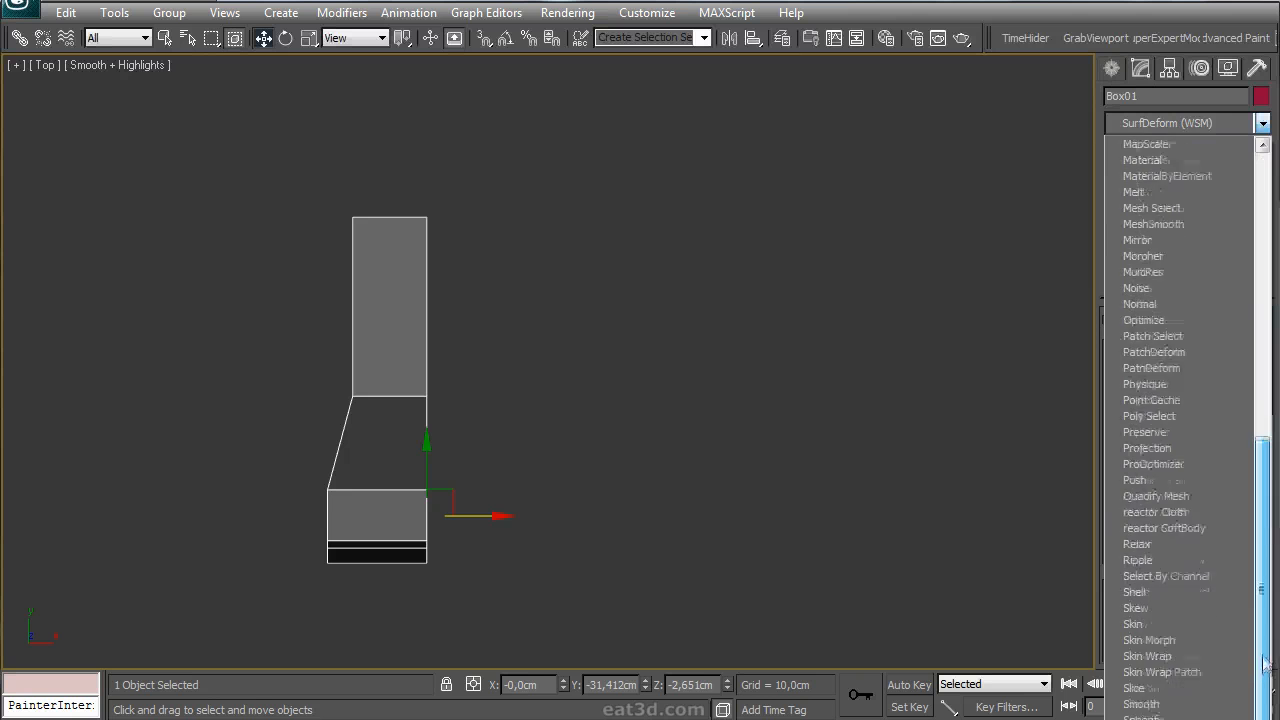
click(1171, 561)
middle_drag(528, 385, 537, 346)
click(1211, 355)
alt+middle_drag(676, 379, 728, 436)
- Move the six outer front vertices slightly inward in the Back view to about X -23.4 cm
key(alt+w)
key(1)
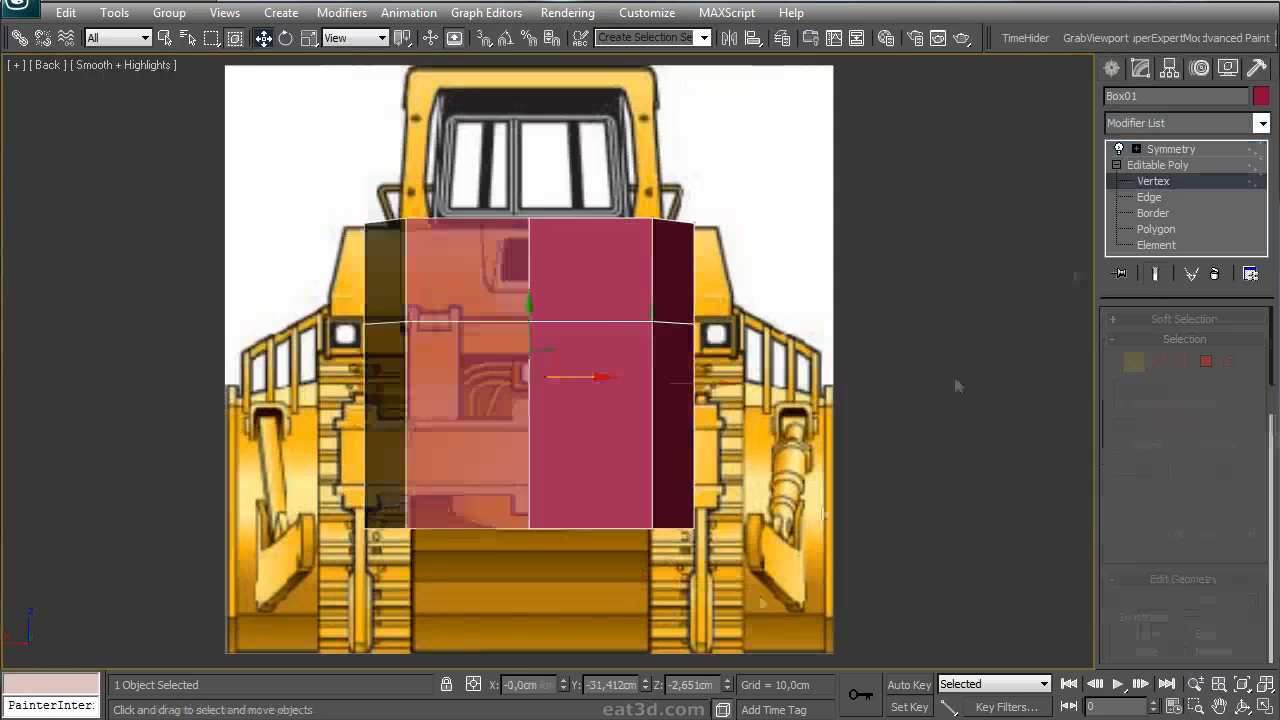
drag(769, 146, 610, 588)
drag(737, 371, 729, 371)
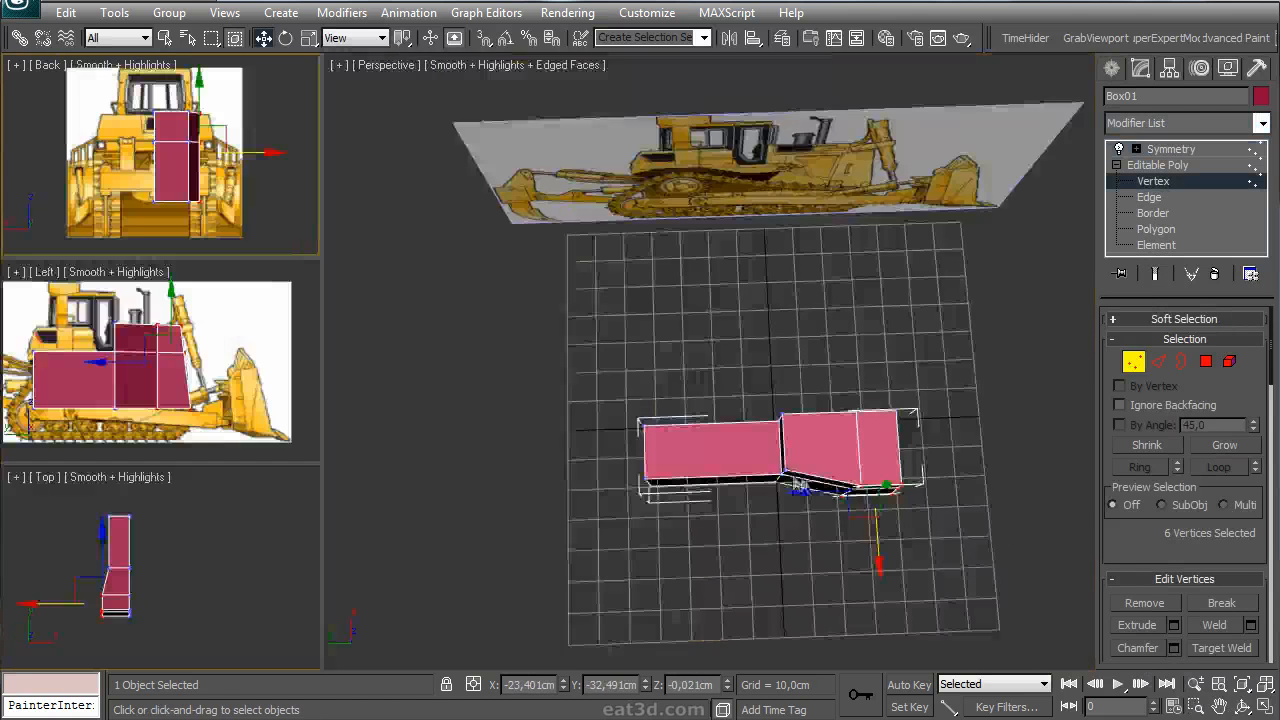
- Change the body's object color to dark yellow
key(alt+w)
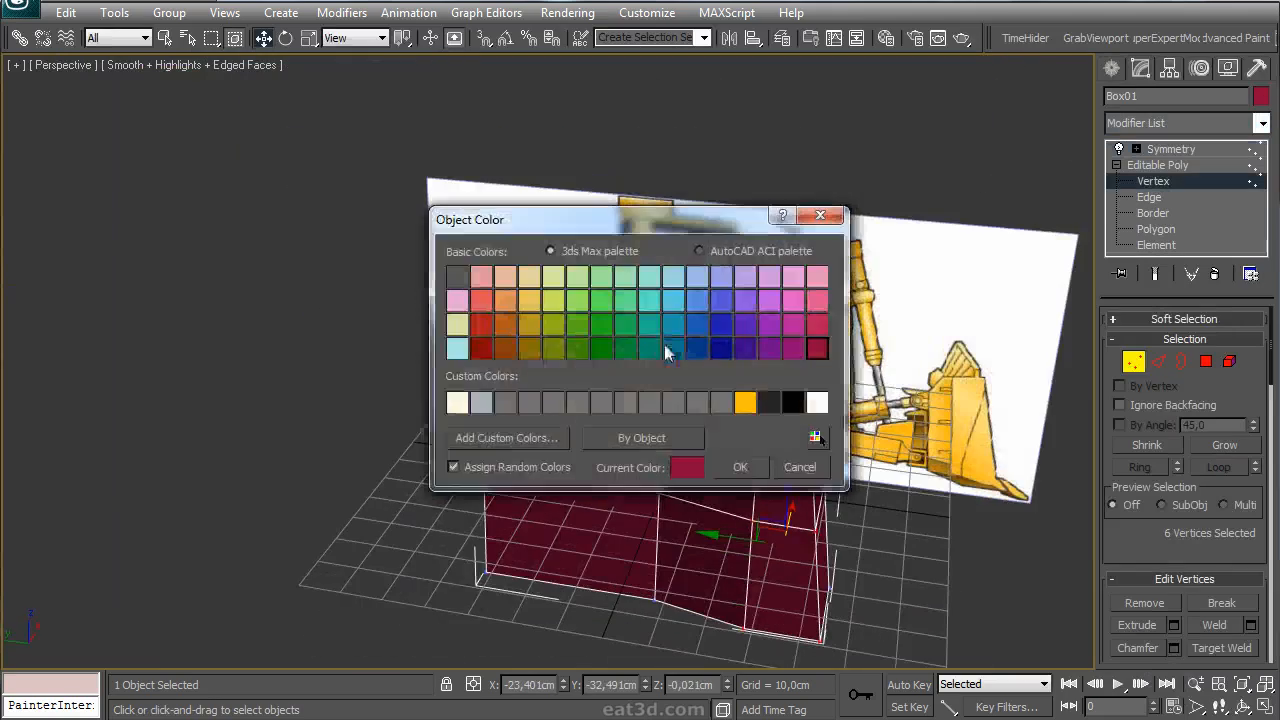
click(740, 468)
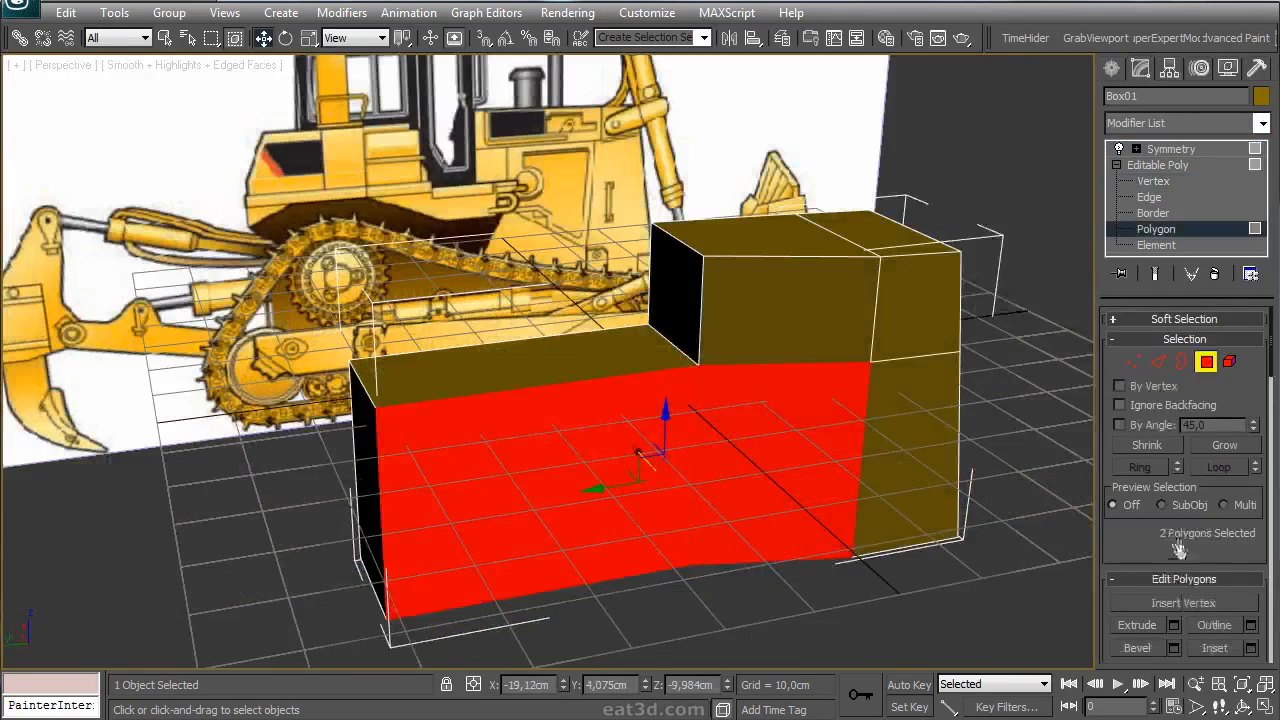
- Extrude the two lower outer side polygons 10 cm as a group and snap them flush with the front section's side
scroll(1180, 548, down, 5)
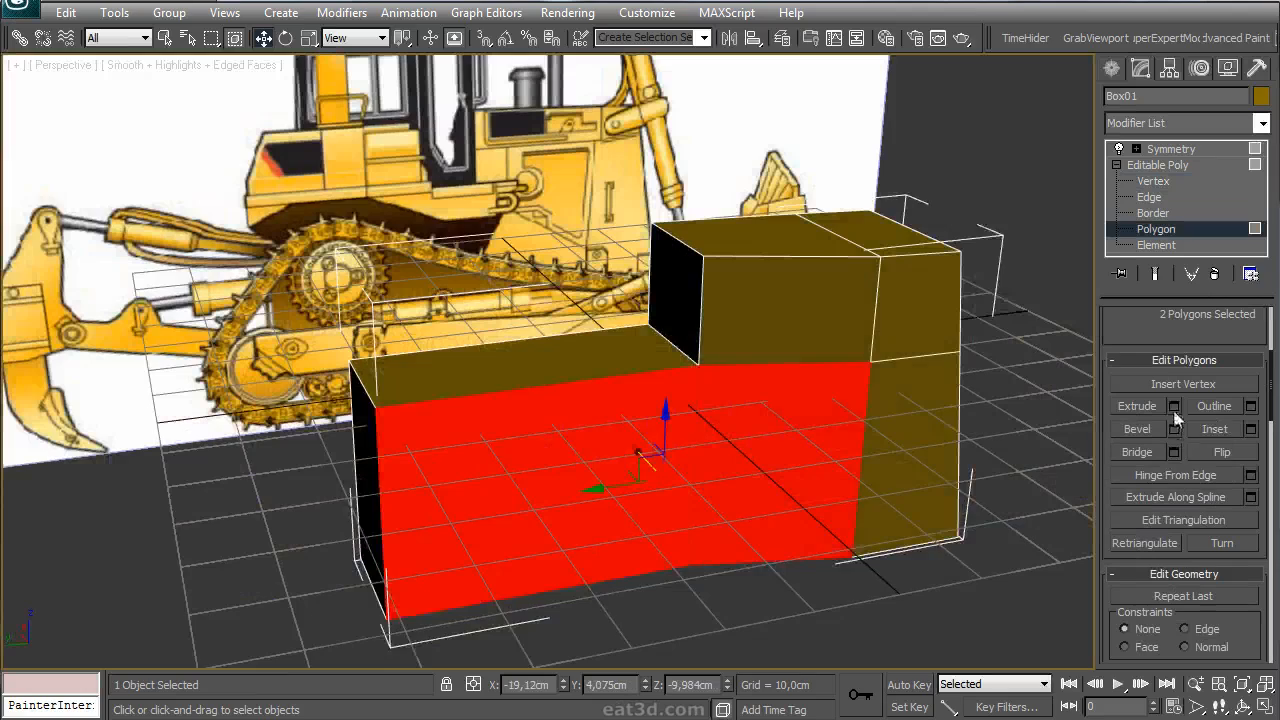
click(1174, 406)
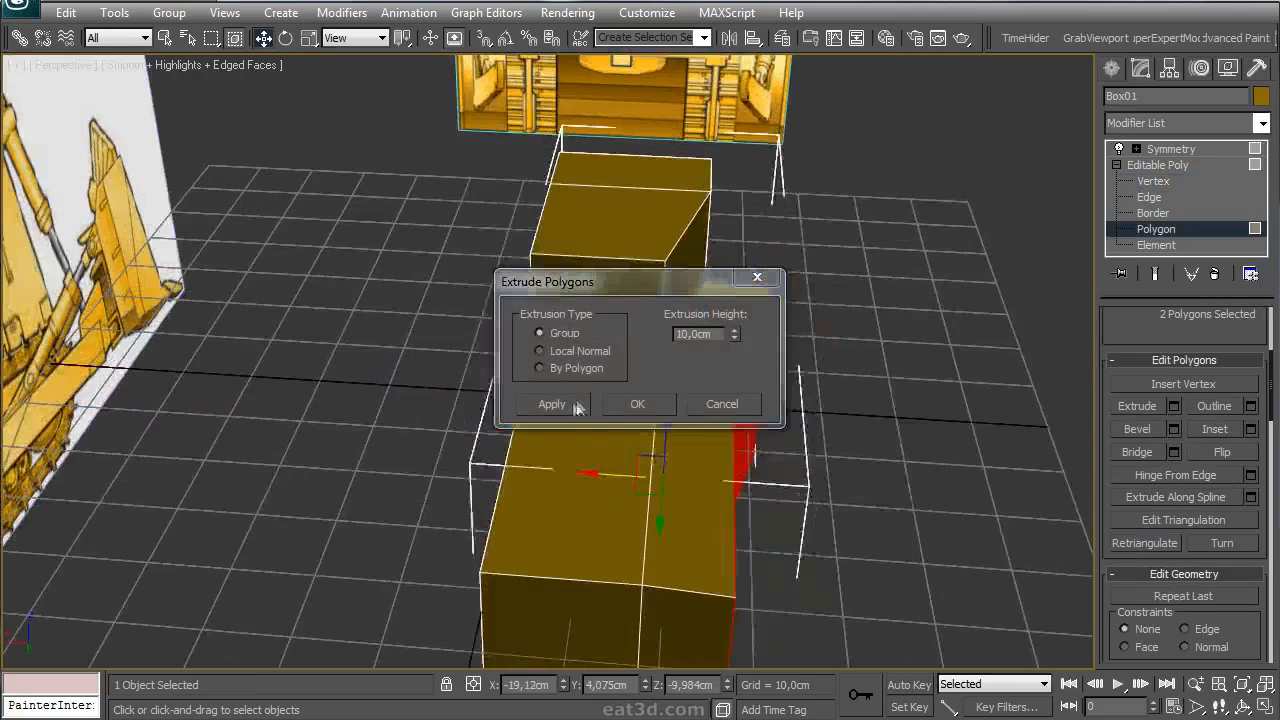
click(552, 404)
click(722, 404)
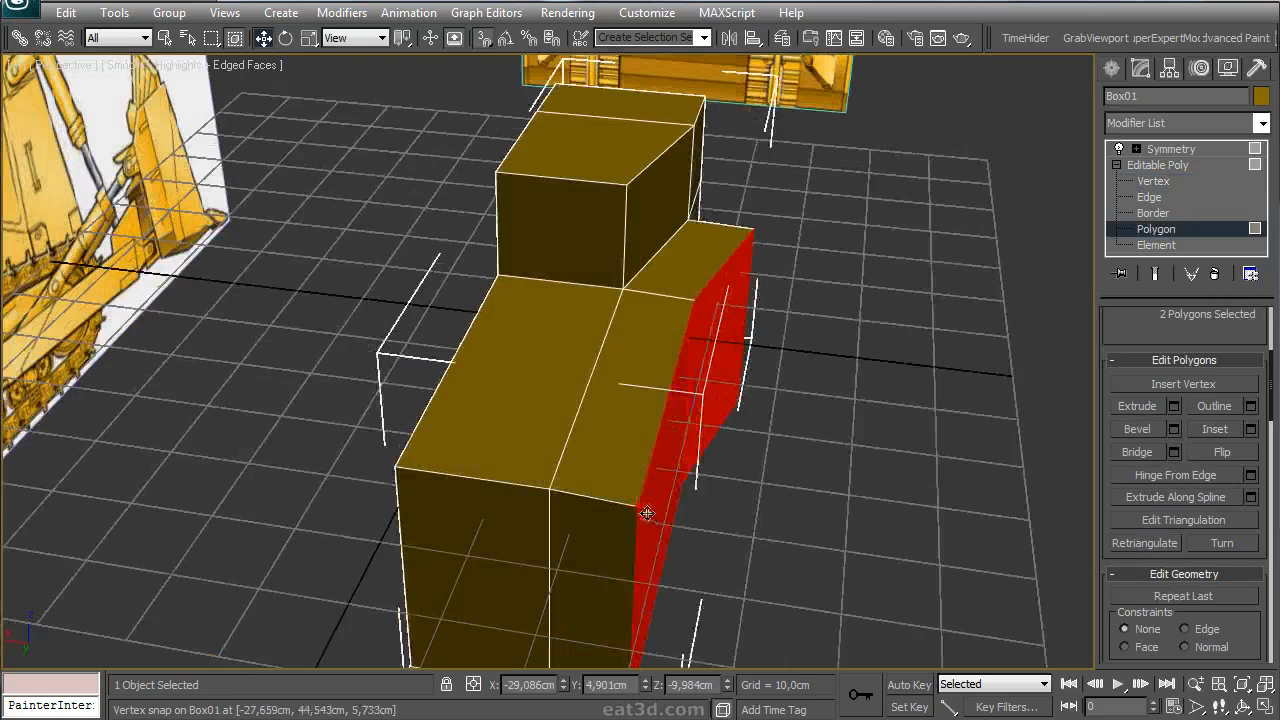
drag(716, 322, 711, 316)
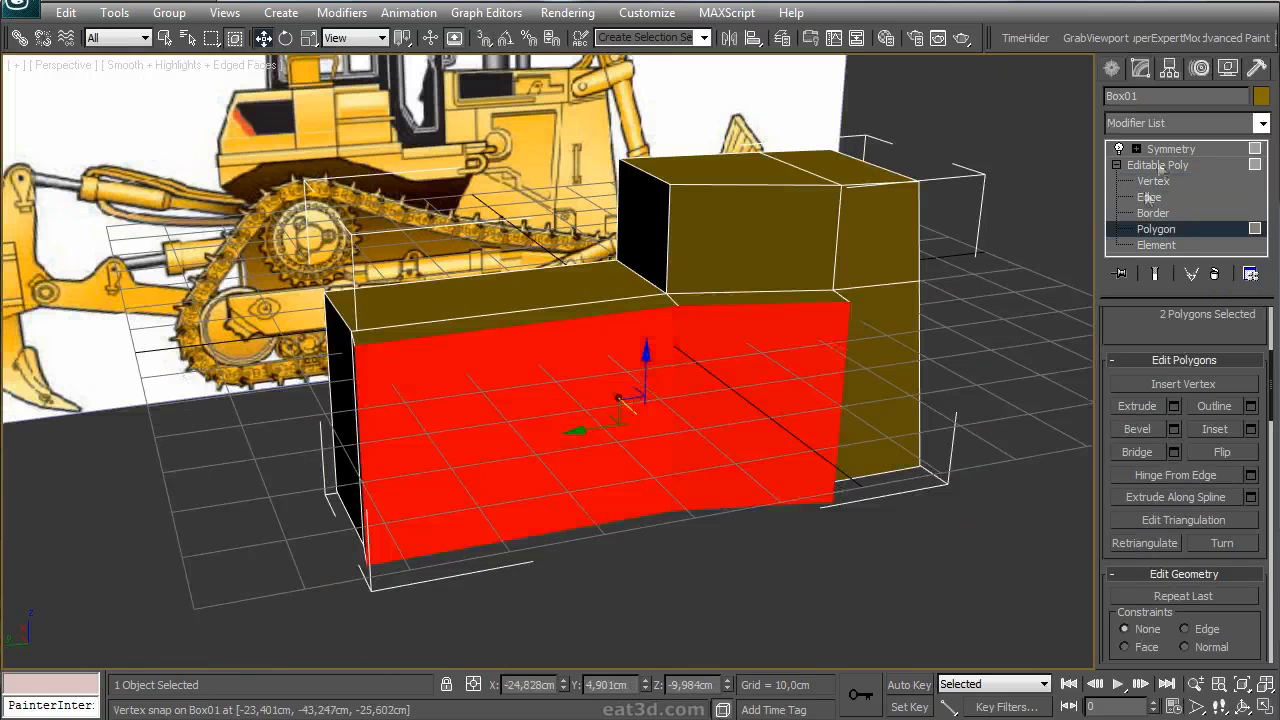
- Target weld the extruded side's front vertices to the matching vertices of the front section
key(1)
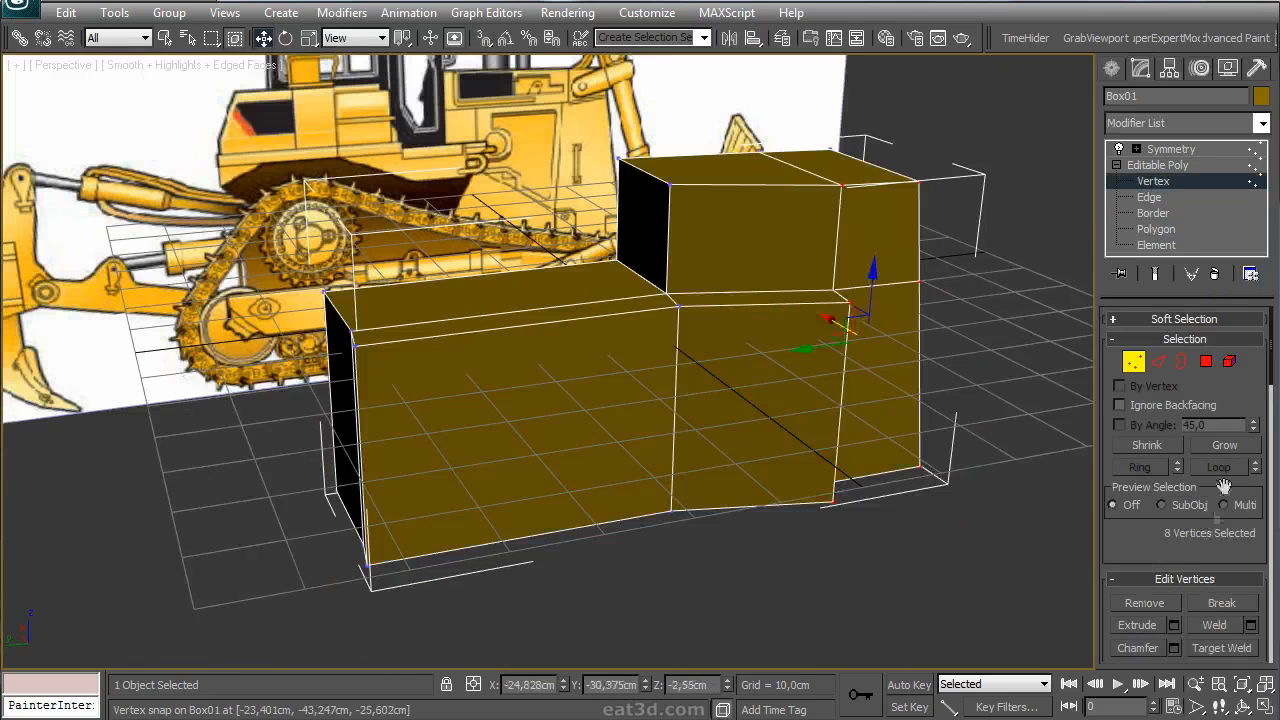
click(1220, 649)
click(812, 499)
click(814, 486)
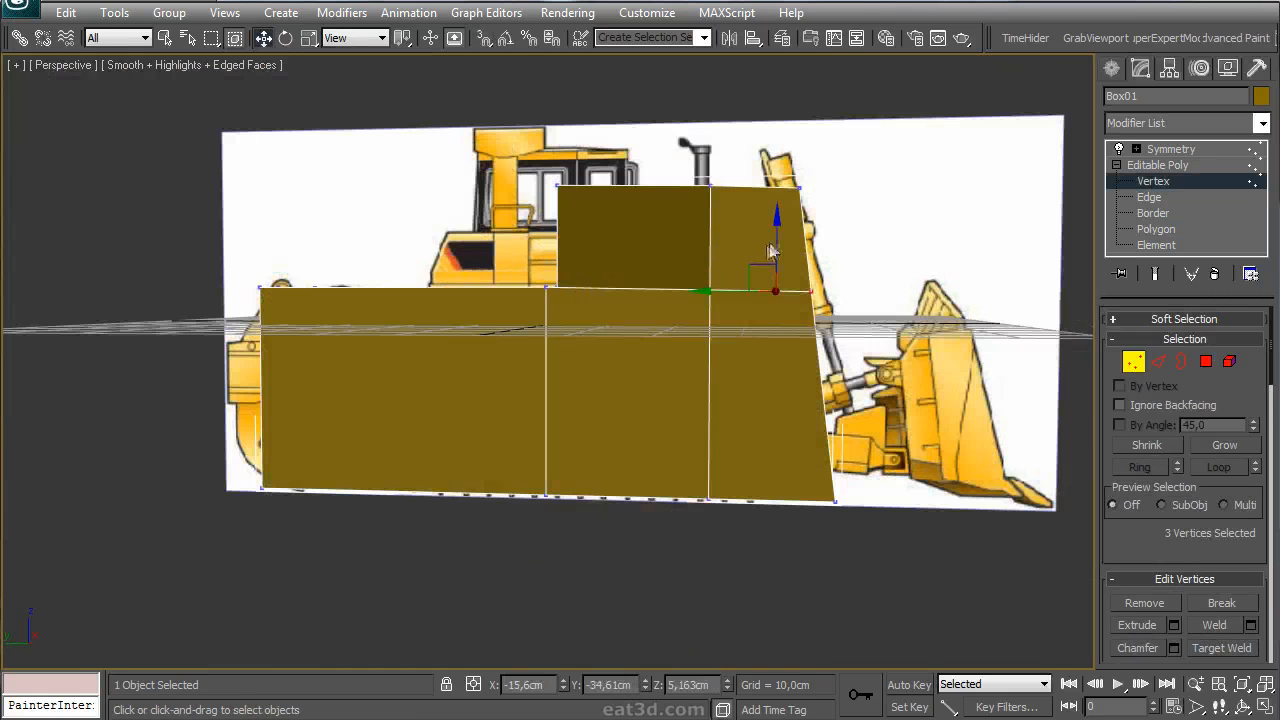
- Move the three selected middle-edge vertices at the front of the body down to about Z -1.7 cm
drag(771, 251, 771, 289)
key(alt+w)
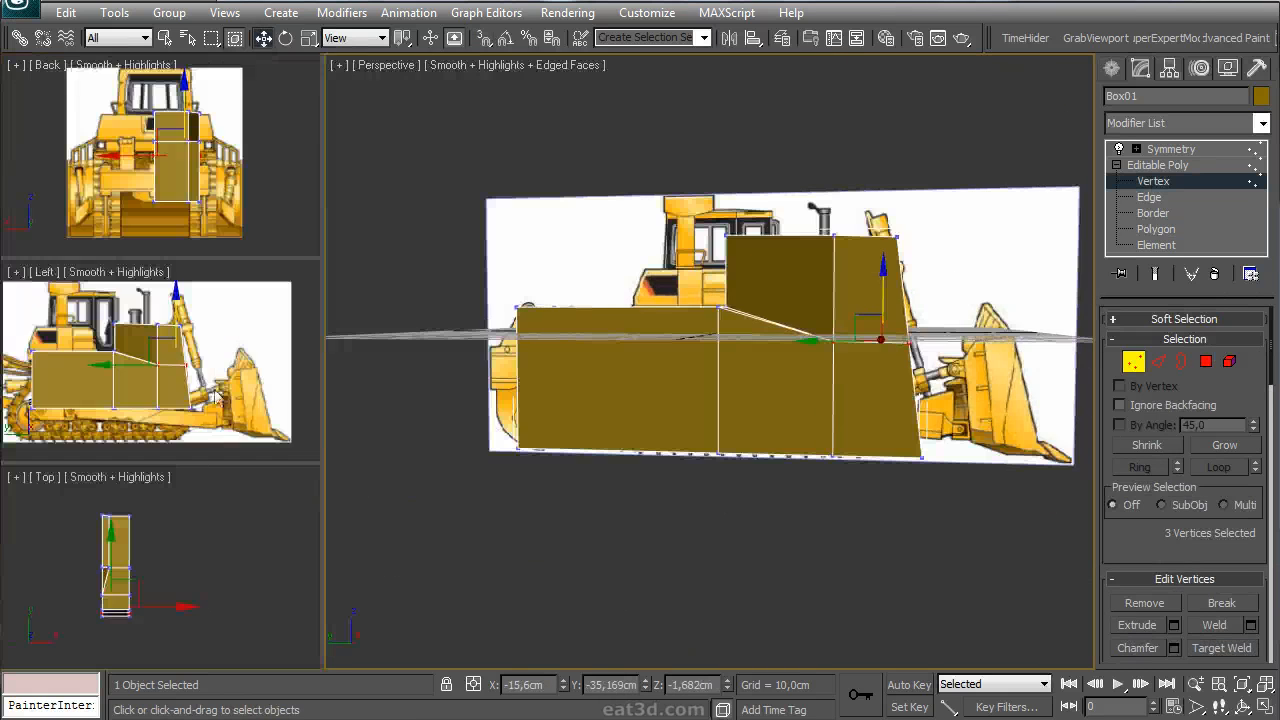
- Lower the three front middle-edge vertices of the body to about Z -10.3 cm in the Left view
key(alt+w)
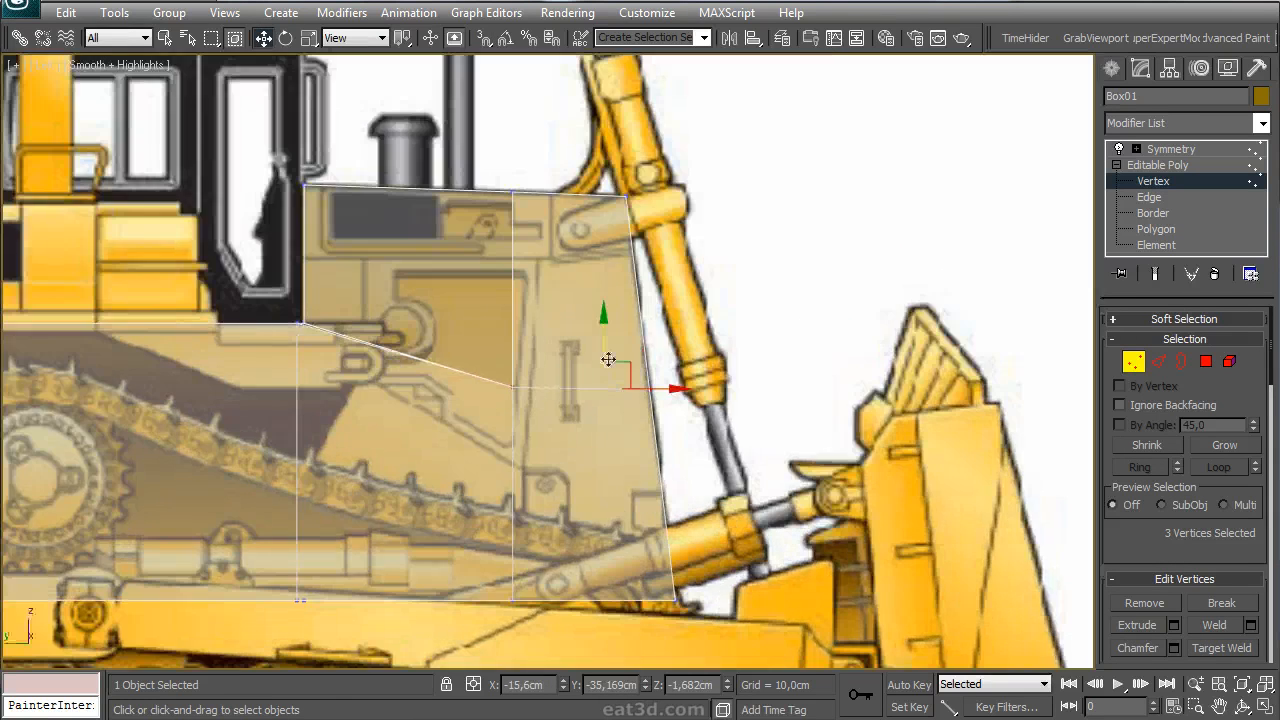
drag(608, 359, 604, 417)
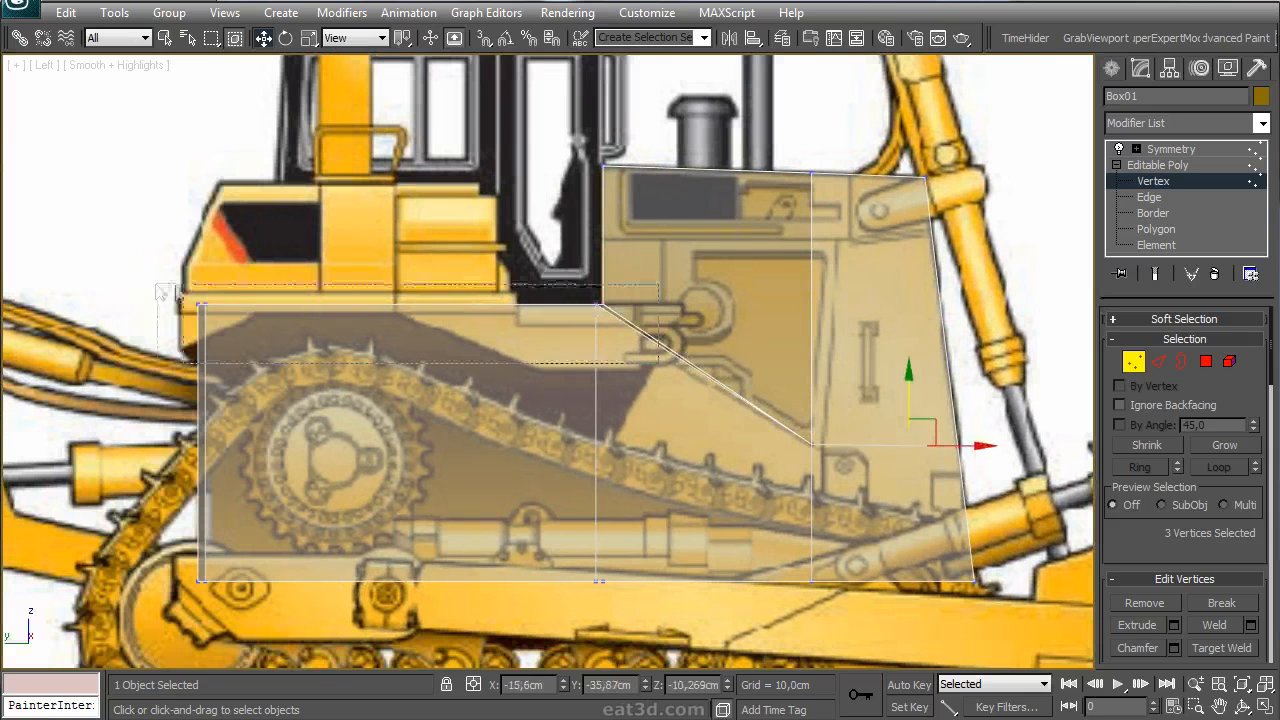
- Lower the rear section's six top vertices to about Z 4.9 cm and shift its rear-end vertices slightly backward
drag(157, 285, 156, 285)
drag(402, 251, 402, 258)
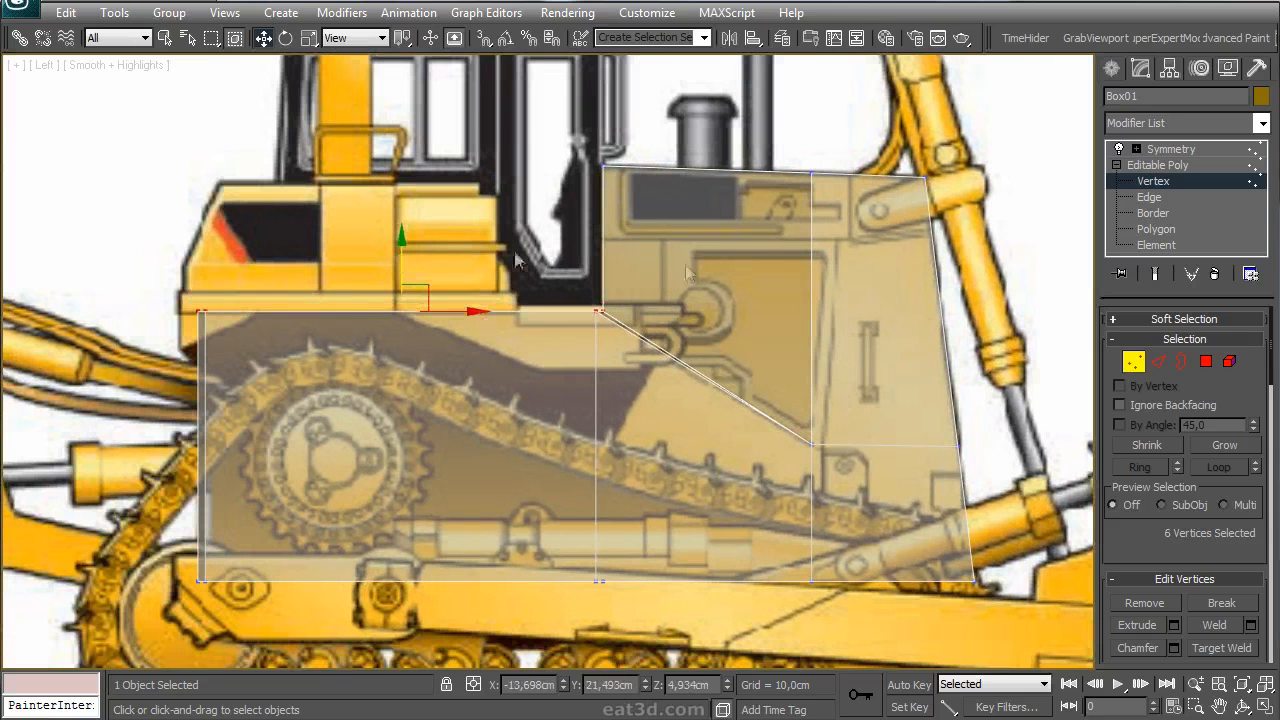
scroll(1131, 510, down, 6)
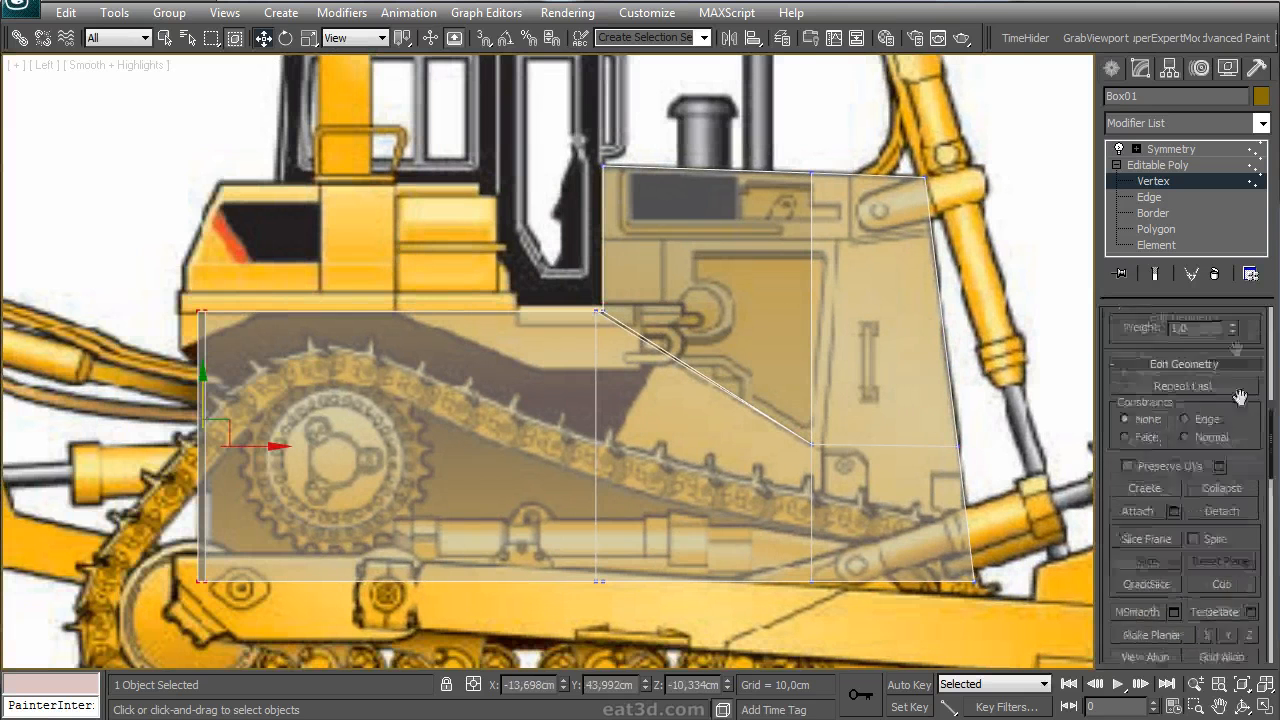
drag(264, 447, 253, 447)
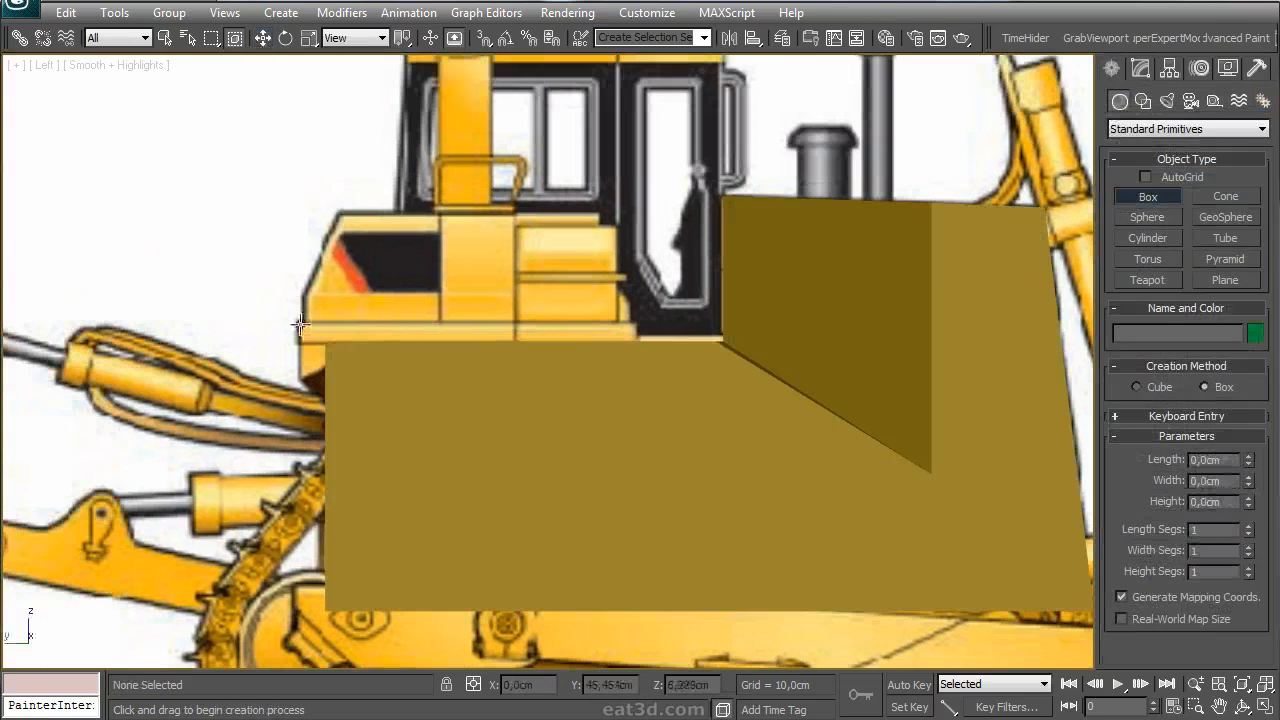
- Create a box over the deck strip below the cab, about 3.7 cm by 48.2 cm, extending sideways from the centerline
drag(300, 325, 710, 347)
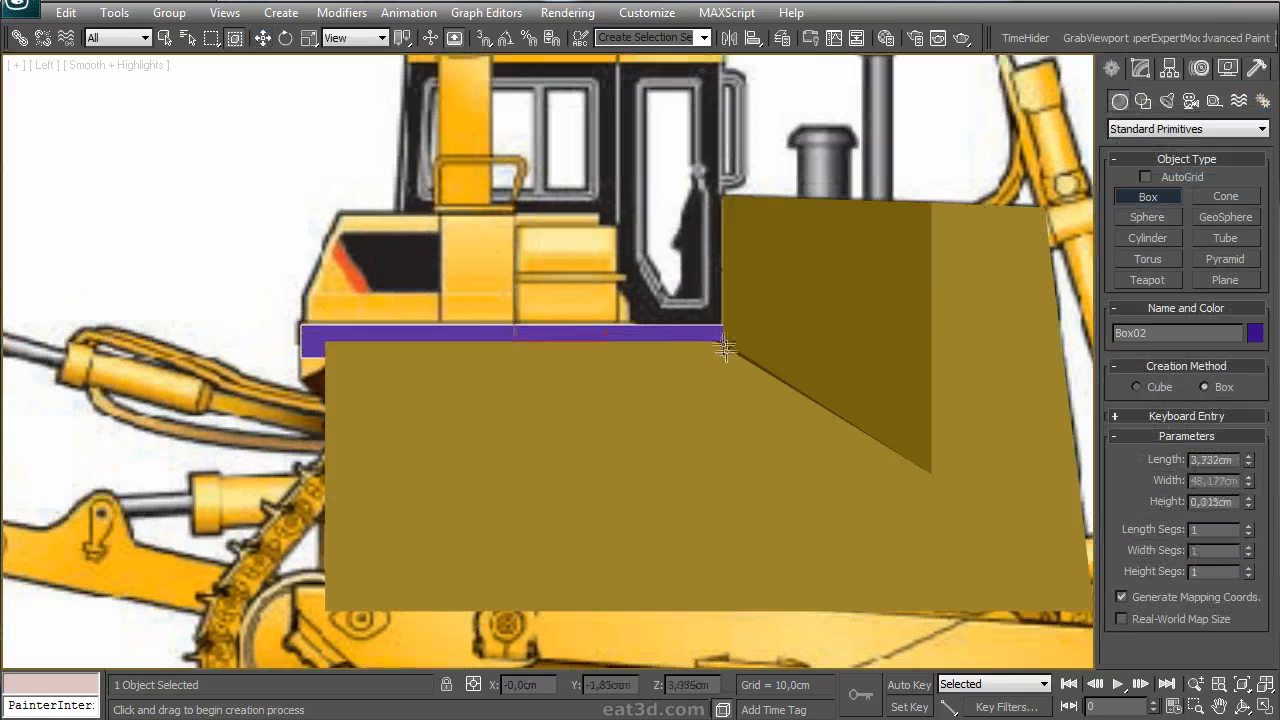
click(695, 101)
key(w)
middle_drag(713, 329, 689, 317)
key(alt+w)
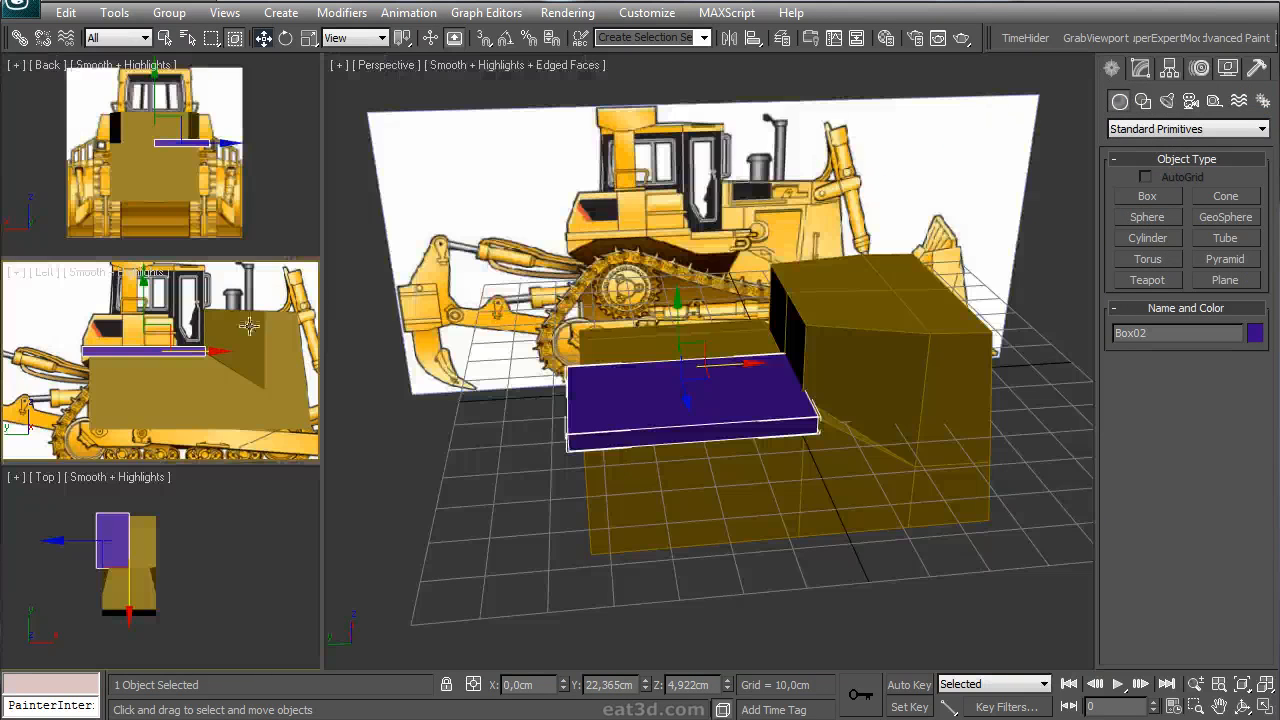
- Set the deck box's height to about 31.3 cm, matching it to the Back view blueprint
middle_click(270, 186)
key(alt+w)
scroll(610, 370, up, 5)
click(1140, 67)
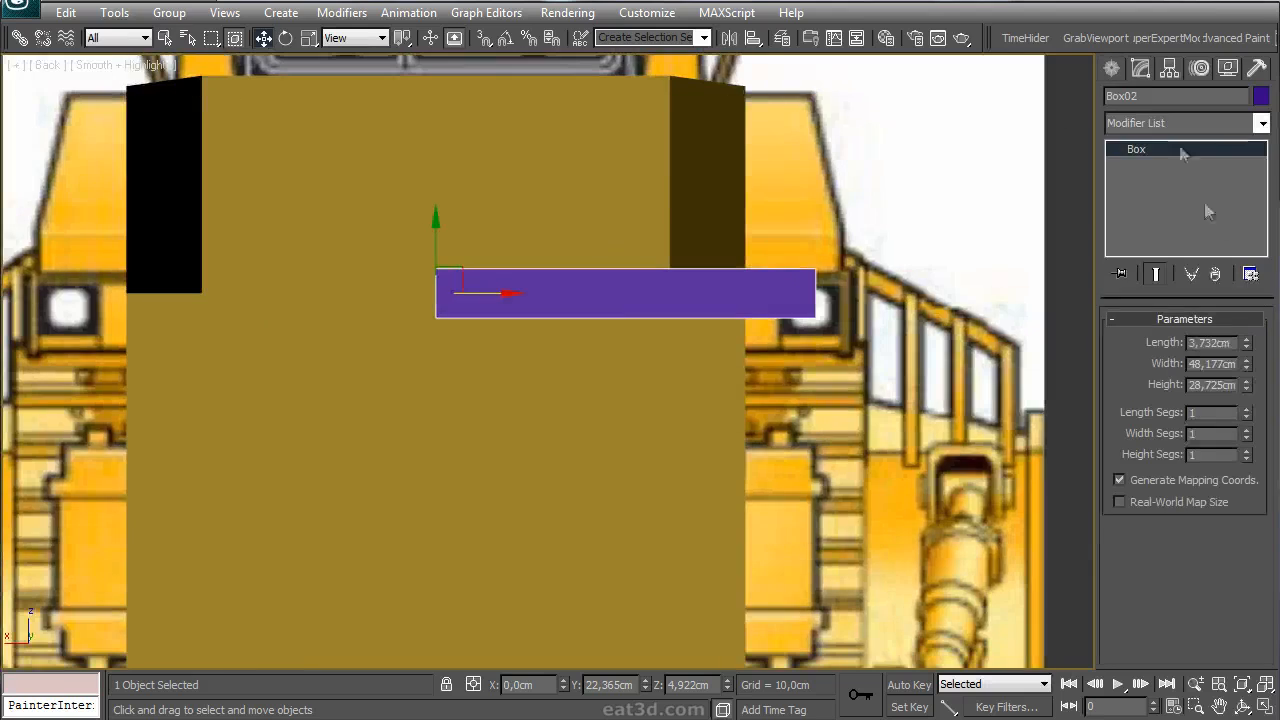
middle_drag(877, 335, 792, 326)
key(alt+w)
middle_click(794, 362)
key(alt+w)
alt+middle_drag(764, 405, 773, 387)
scroll(773, 387, up, 5)
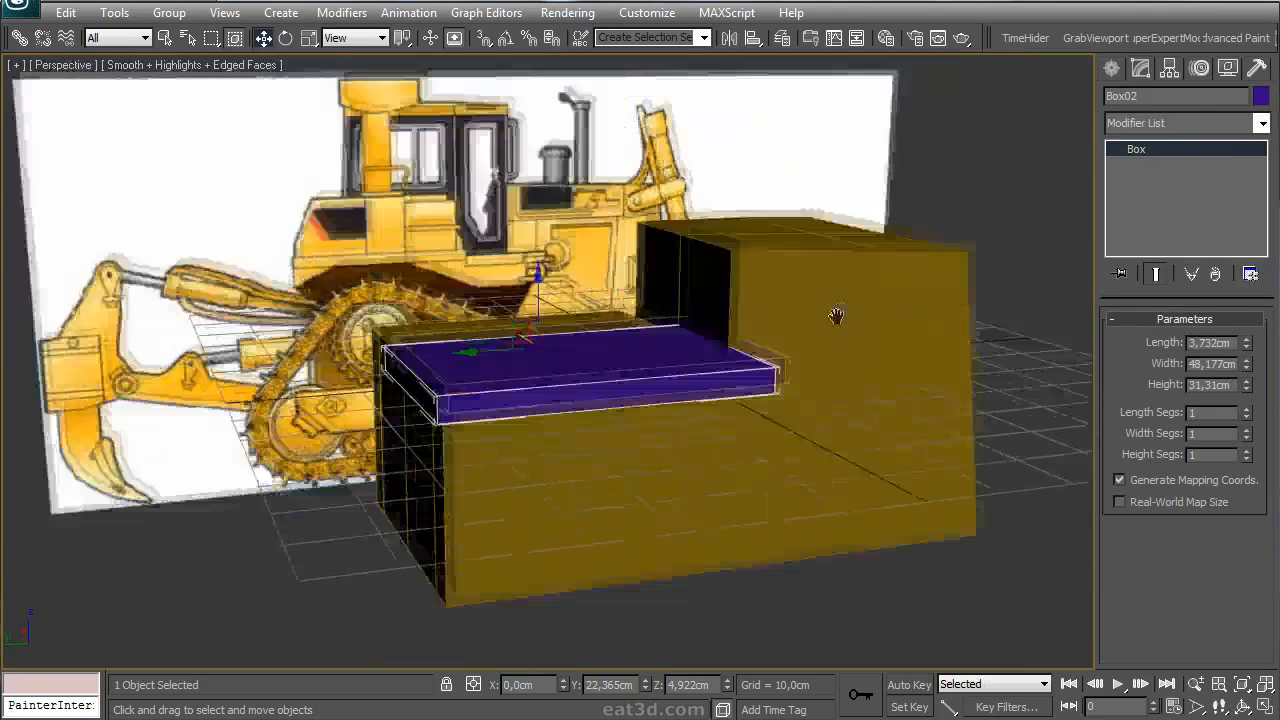
- Change the deck box's object color to dark yellow and convert it to an Editable Poly
click(1260, 95)
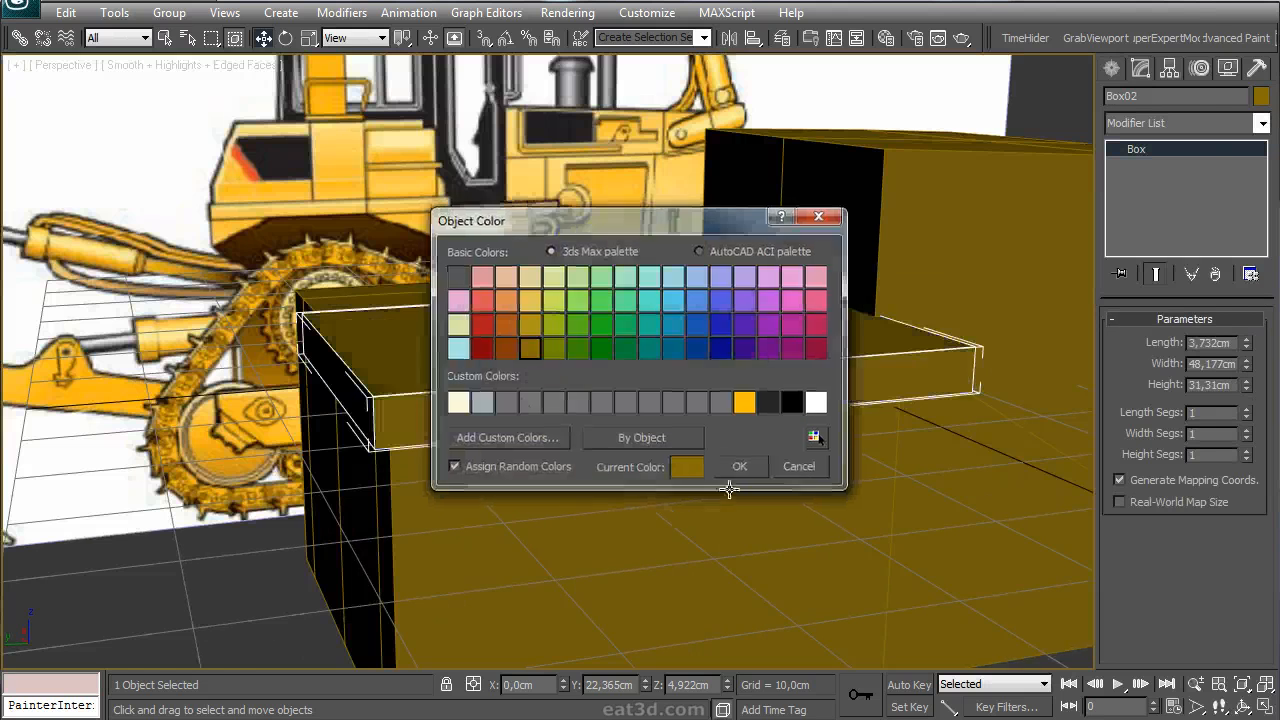
click(737, 470)
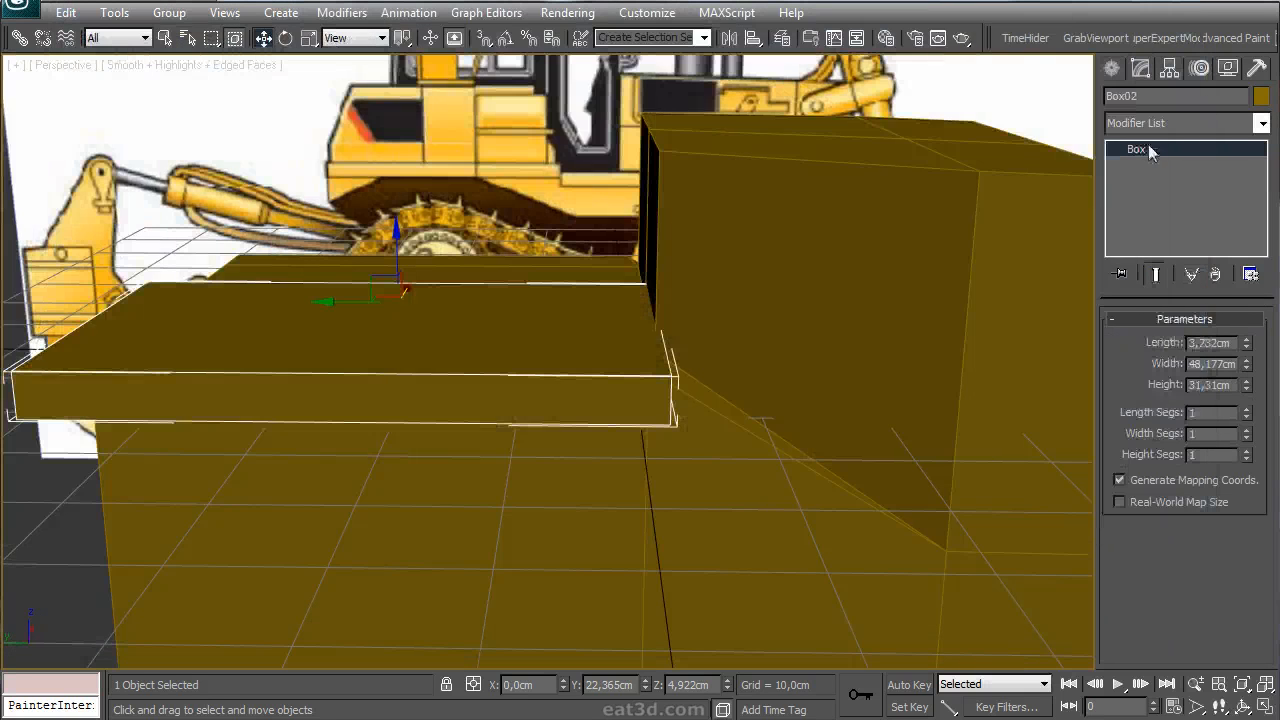
right_click(1152, 150)
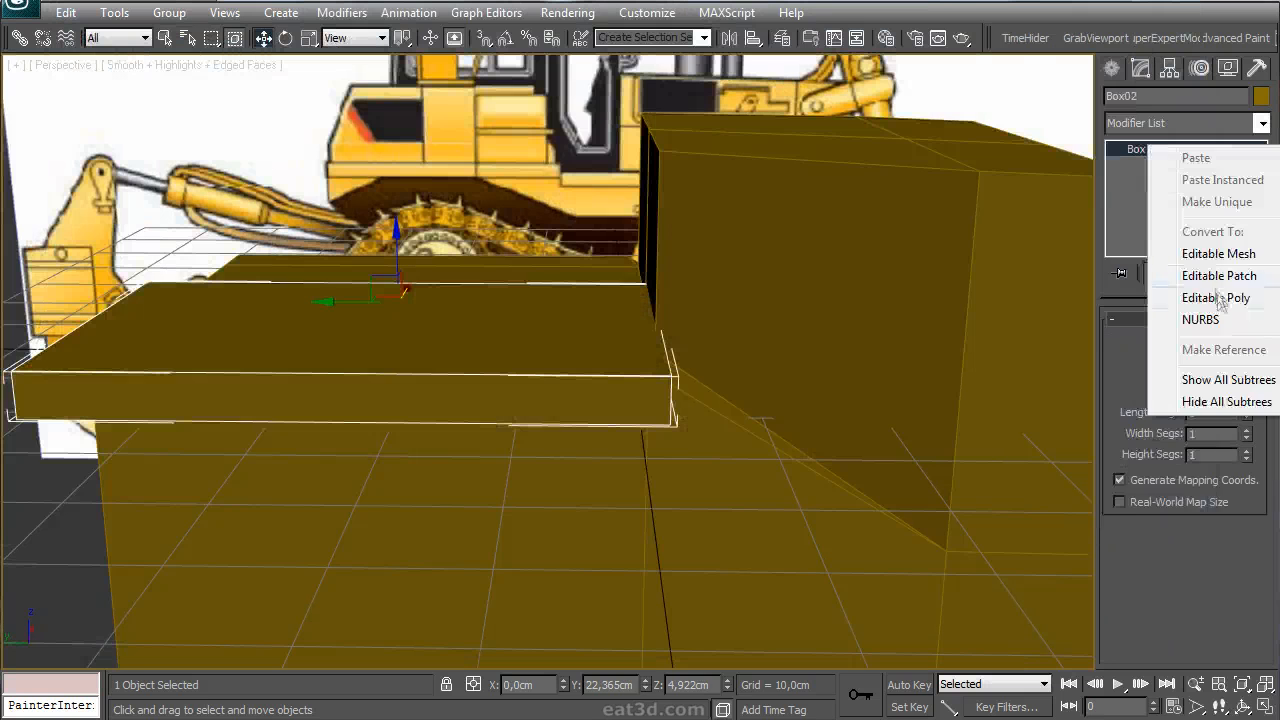
click(1215, 296)
- Connect the deck box's crosswise edge ring with one lengthwise loop and place it at about X -23.4 cm
click(1206, 361)
click(668, 390)
alt+middle_drag(663, 314, 551, 372)
click(1157, 361)
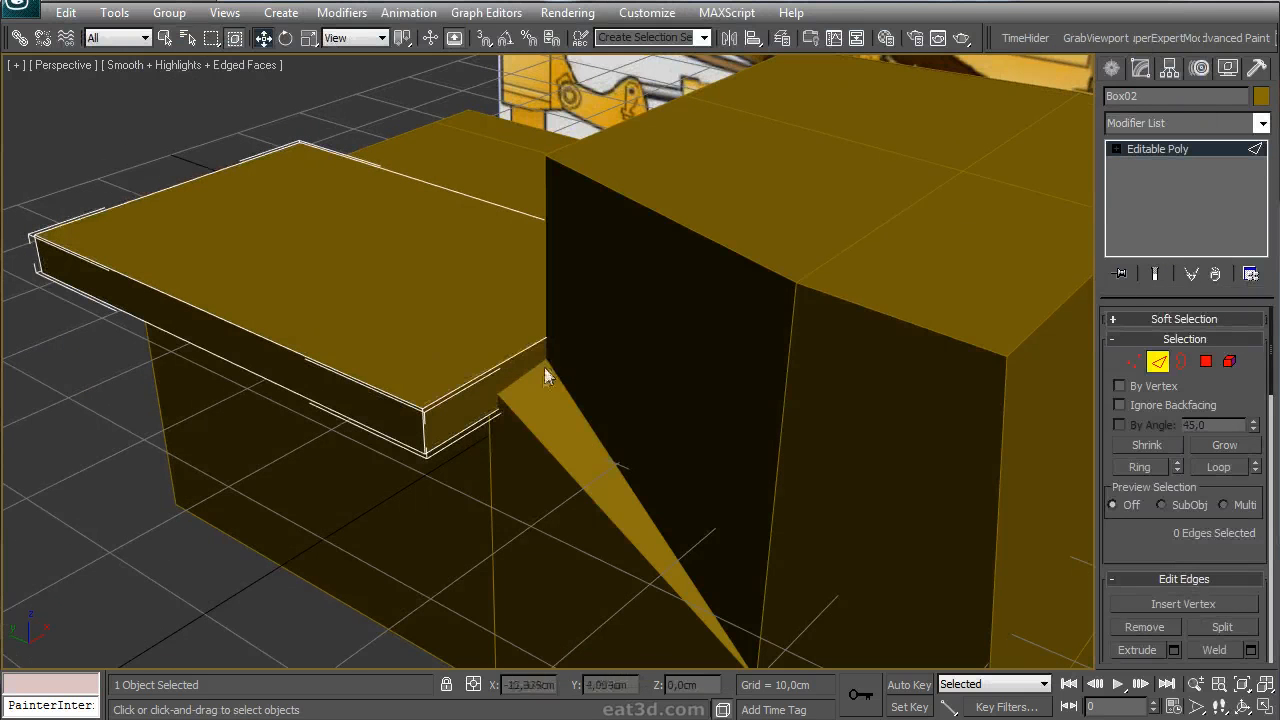
key(alt+r)
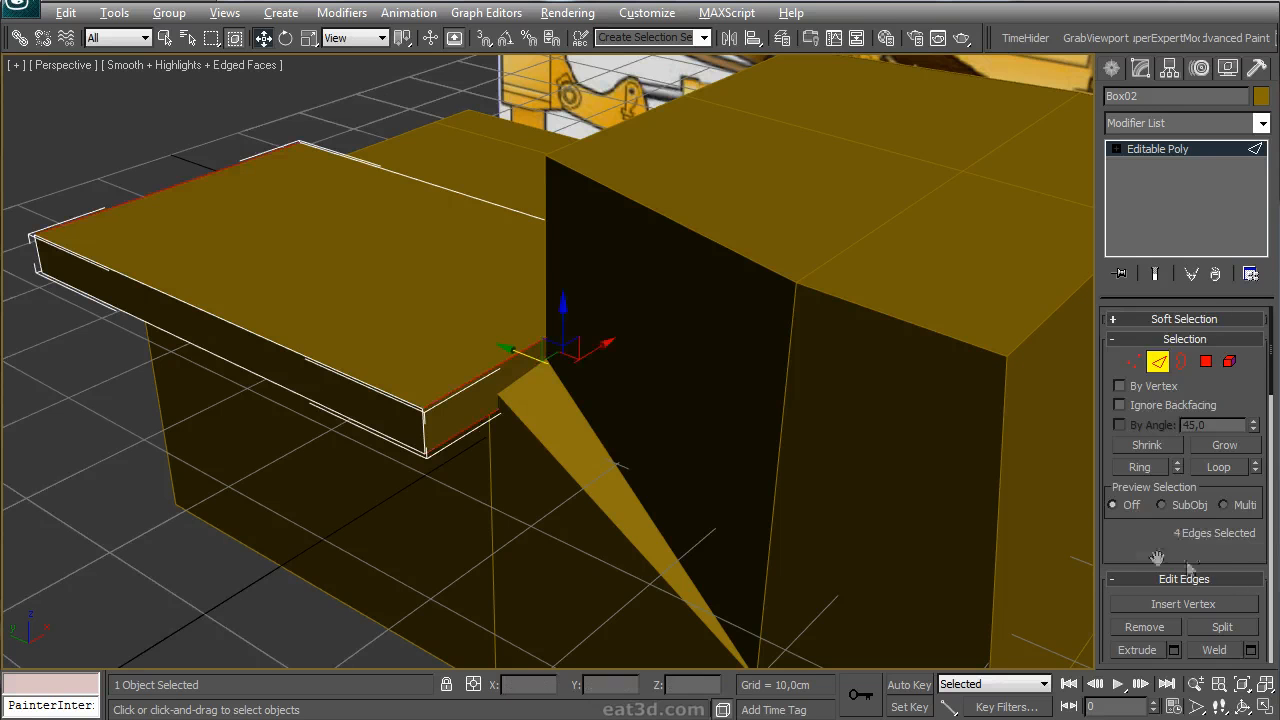
scroll(1187, 480, down, 5)
click(1251, 374)
drag(600, 280, 794, 183)
click(823, 320)
- Extrude the outer front-end polygon of the deck box forward alongside the main body
alt+middle_drag(345, 286, 730, 261)
click(1117, 149)
click(1156, 213)
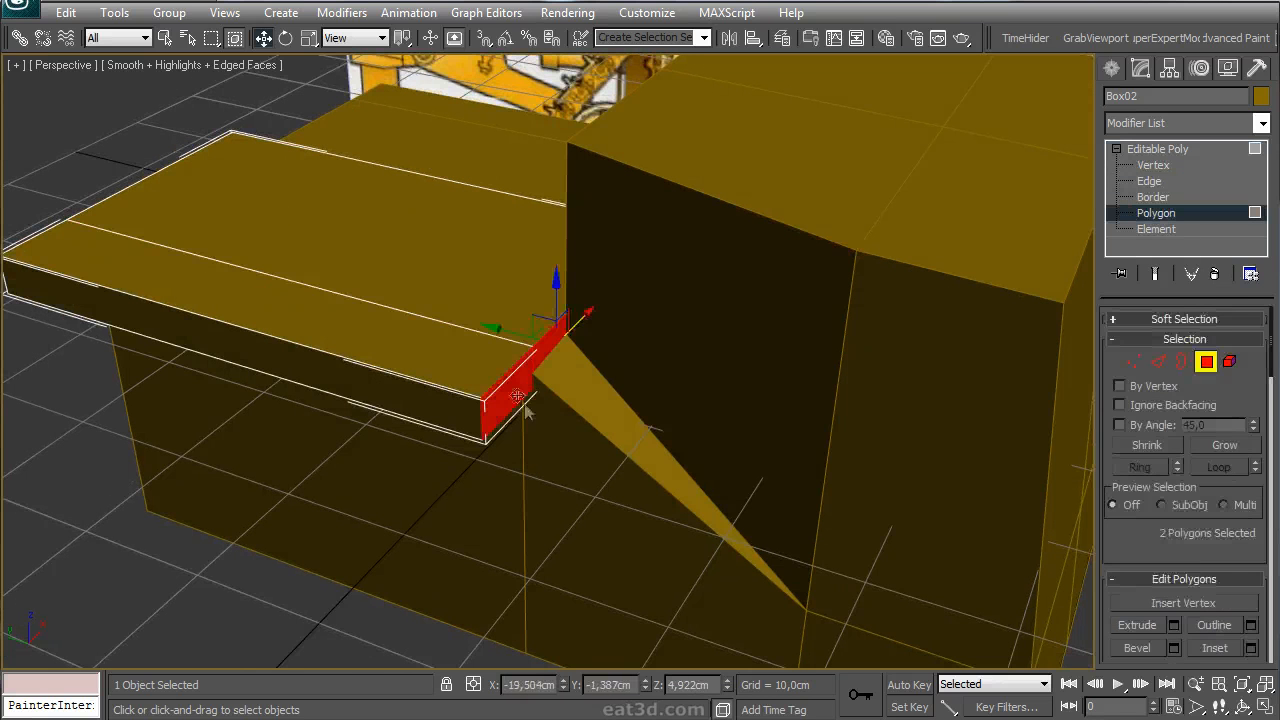
drag(1148, 542, 1144, 504)
click(1174, 587)
click(825, 297)
- Connect the deck box's lengthwise edge ring with a single crosswise loop at its middle
alt+middle_drag(766, 354, 658, 458)
key(2)
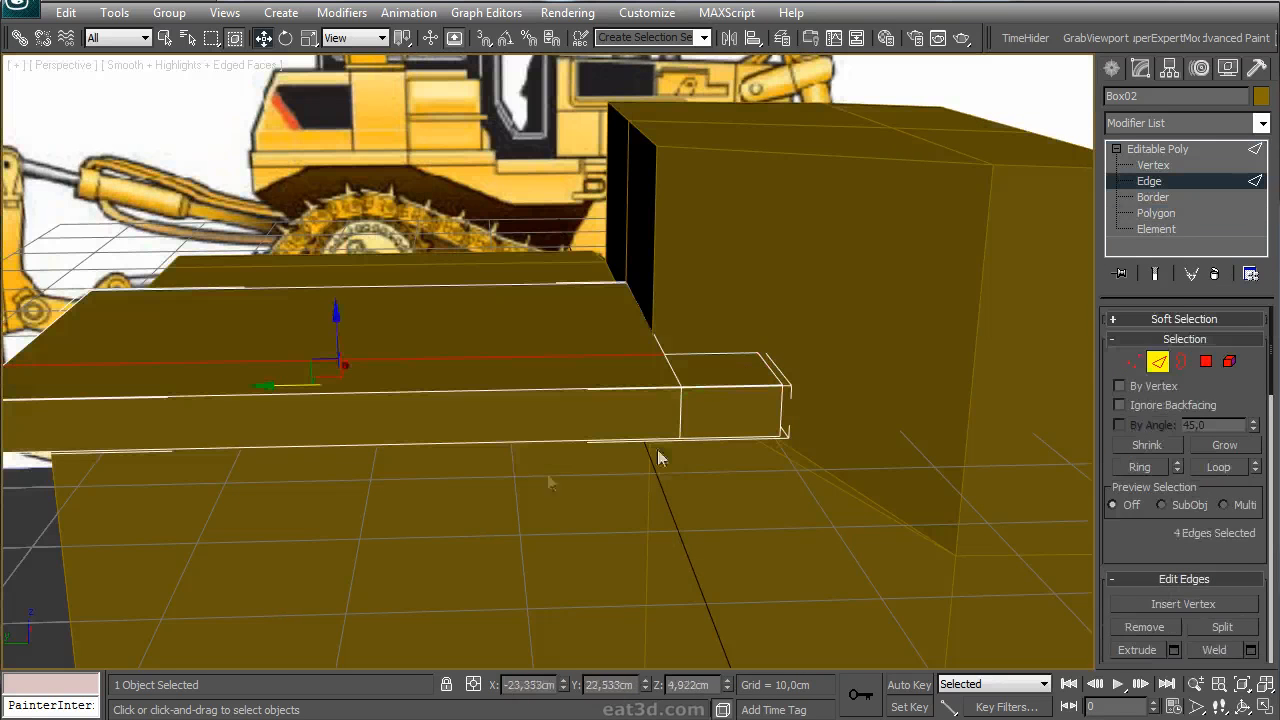
click(520, 390)
key(alt+r)
drag(1238, 594, 1240, 422)
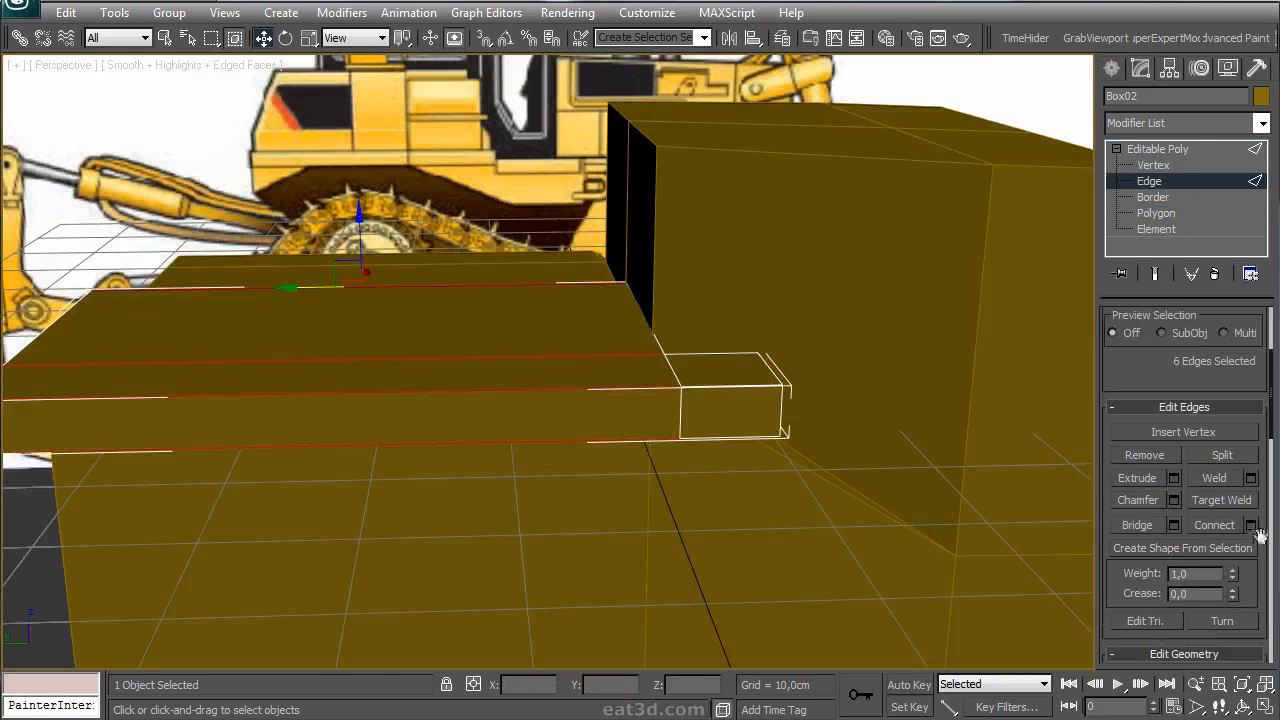
click(1251, 525)
click(815, 326)
alt+middle_drag(590, 325, 514, 306)
- Make the main body and the deck box see-through over the Left view blueprint, then select only the deck box
key(alt+w)
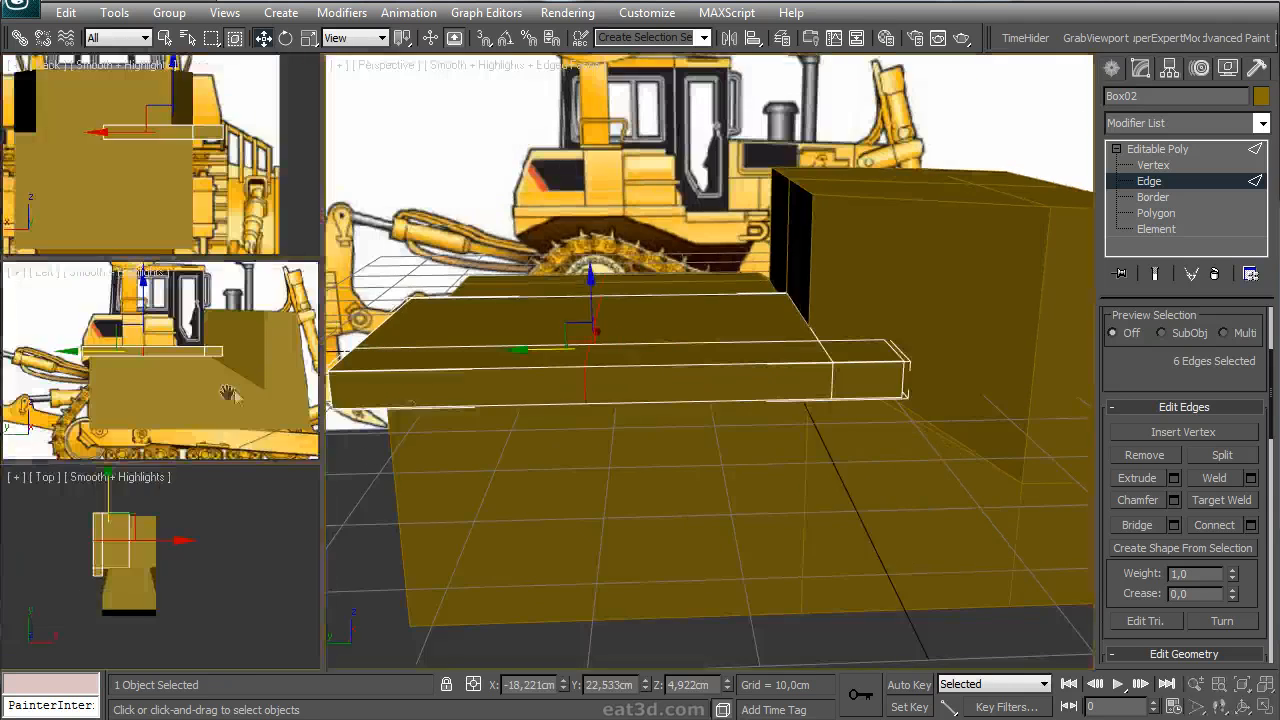
middle_click(268, 415)
key(alt+w)
click(1111, 67)
ctrl+click(850, 325)
key(alt+x)
click(585, 300)
click(655, 345)
- Connect the rear half's lengthwise edges with one segment and move the new loop back to about Y 37.5 cm
click(1140, 67)
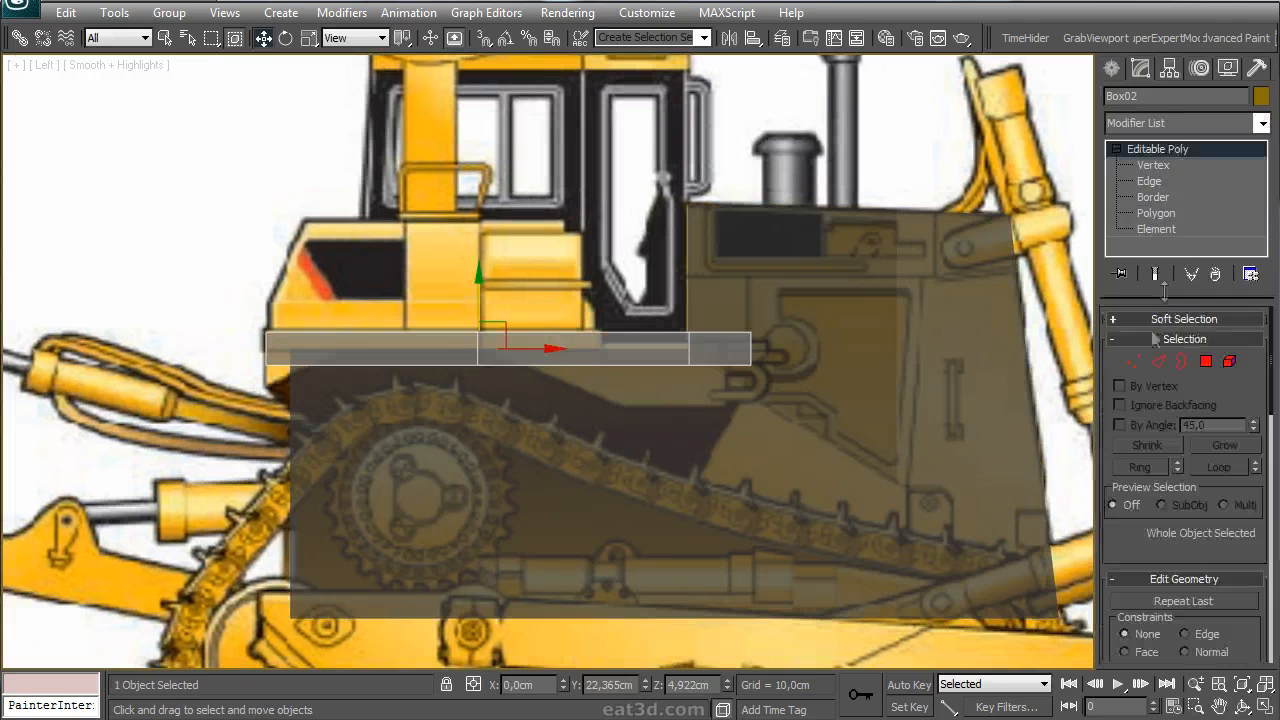
middle_drag(585, 410, 668, 380)
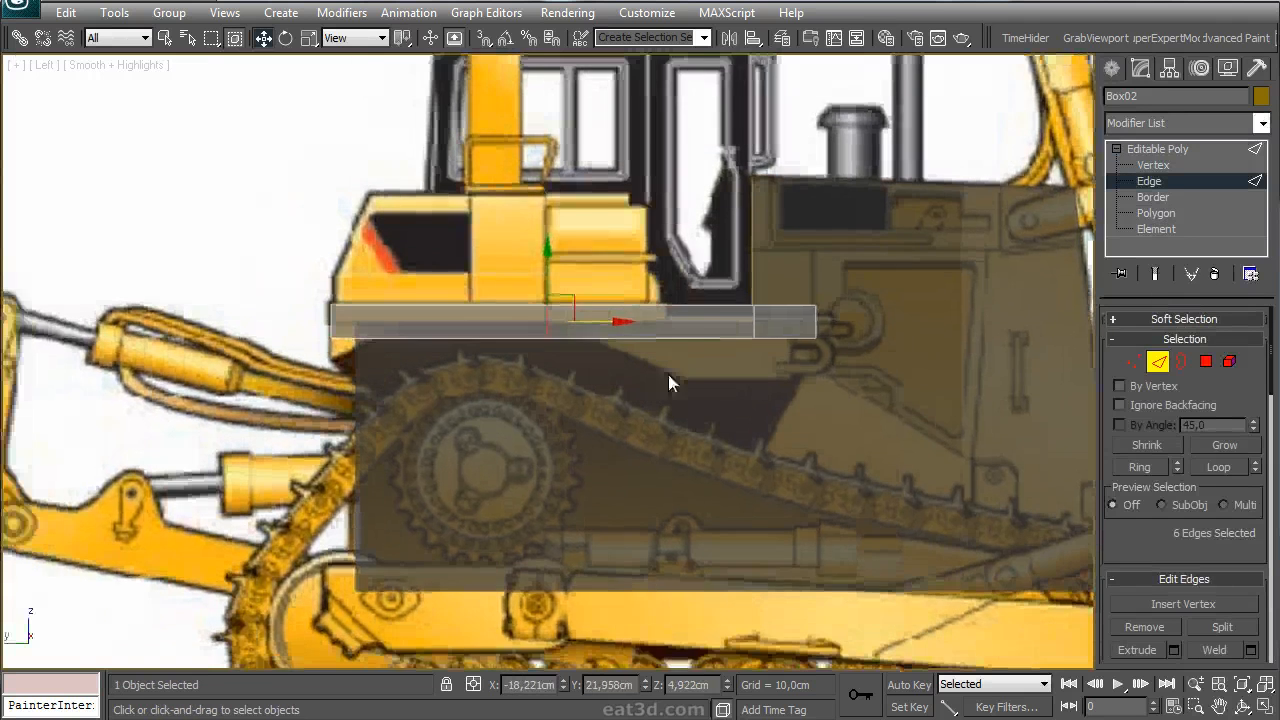
scroll(648, 371, up, 3)
click(420, 327)
key(alt+r)
drag(1229, 566, 1229, 444)
click(1250, 575)
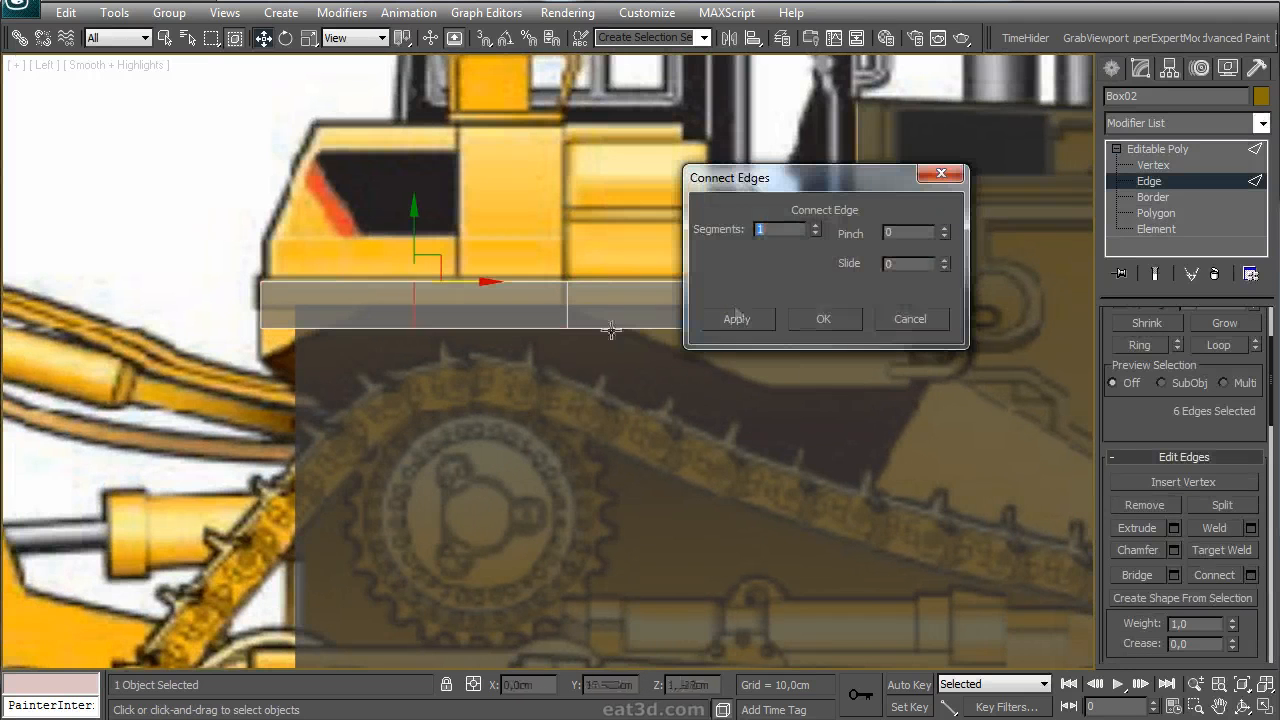
click(826, 319)
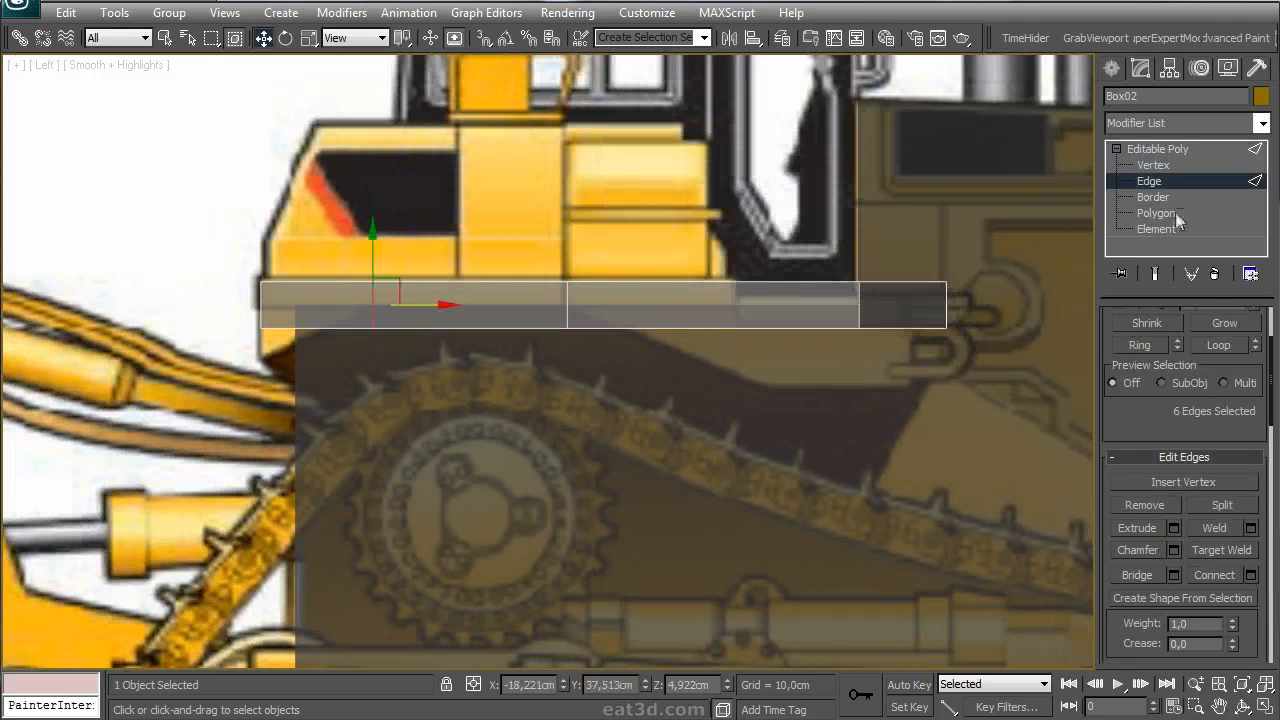
- Extrude the four bottom polygons at the deck box's rear end and front portion downward
key(4)
drag(977, 328, 978, 328)
middle_drag(897, 369, 857, 349)
key(alt+w)
middle_click(829, 400)
key(alt+w)
alt+middle_drag(829, 400, 775, 250)
ctrl+click(626, 298)
ctrl+click(690, 248)
alt+middle_drag(702, 358, 775, 470)
click(1174, 561)
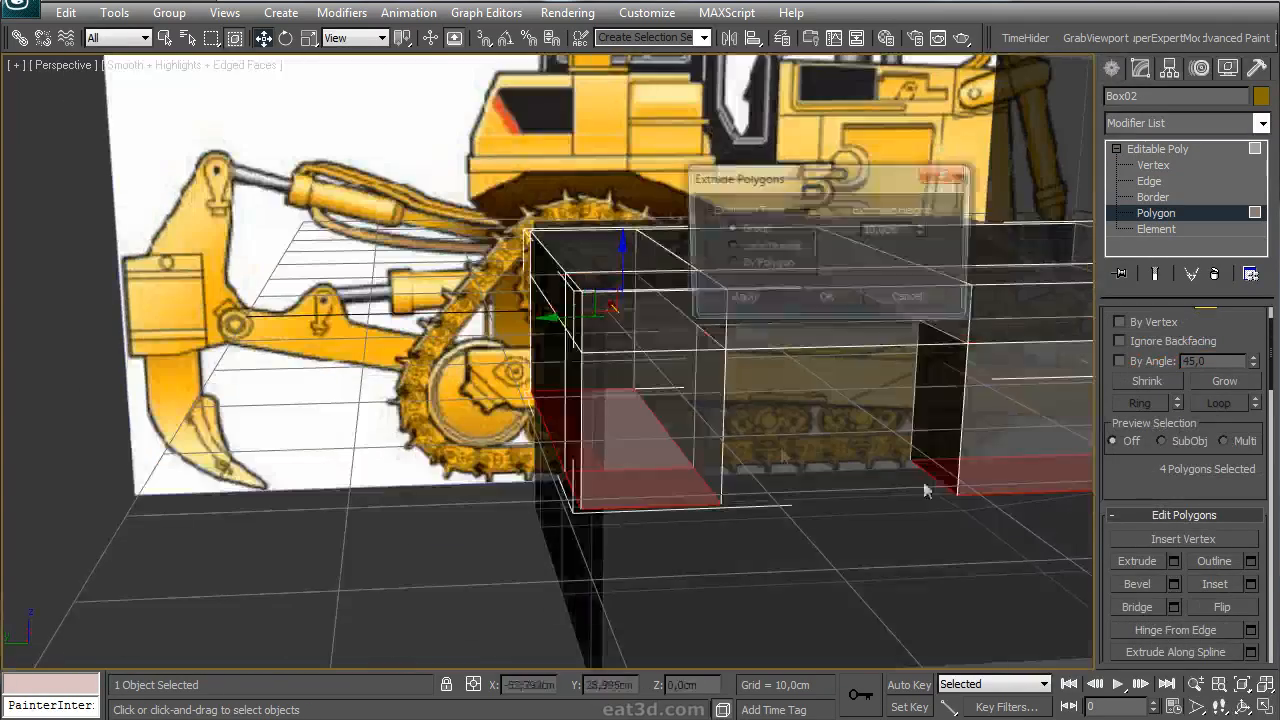
- Raise the bottom faces of the extruded sections to the fender's lower edge on the side blueprint
key(alt+w)
middle_drag(262, 446, 225, 437)
key(alt+w)
drag(923, 234, 900, 303)
click(898, 301)
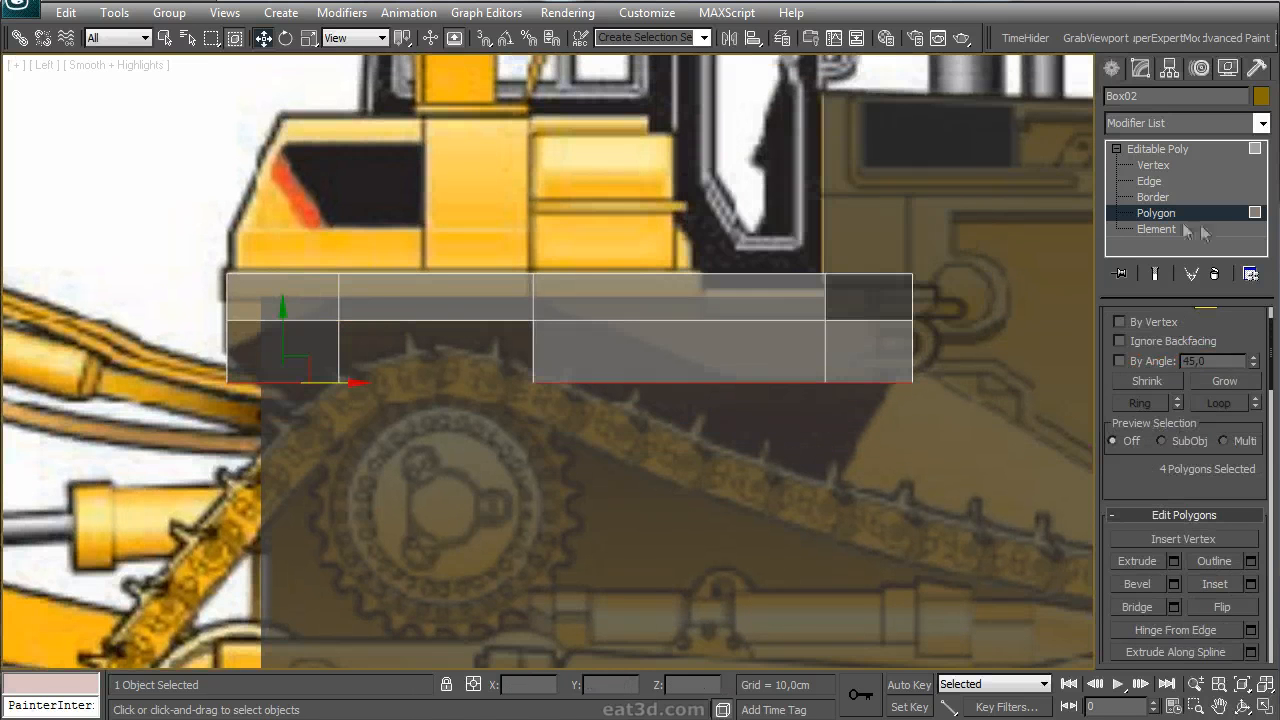
- Move the lower vertices of the front and rear extrusions to form the fender's sloped underside
click(1152, 165)
drag(483, 444, 821, 380)
middle_drag(498, 340, 579, 372)
drag(658, 375, 525, 345)
- Raise the fender's mid-height vertex row and fit its rear vertices to the side blueprint
drag(1014, 361, 286, 337)
drag(624, 306, 624, 293)
middle_drag(397, 311, 457, 301)
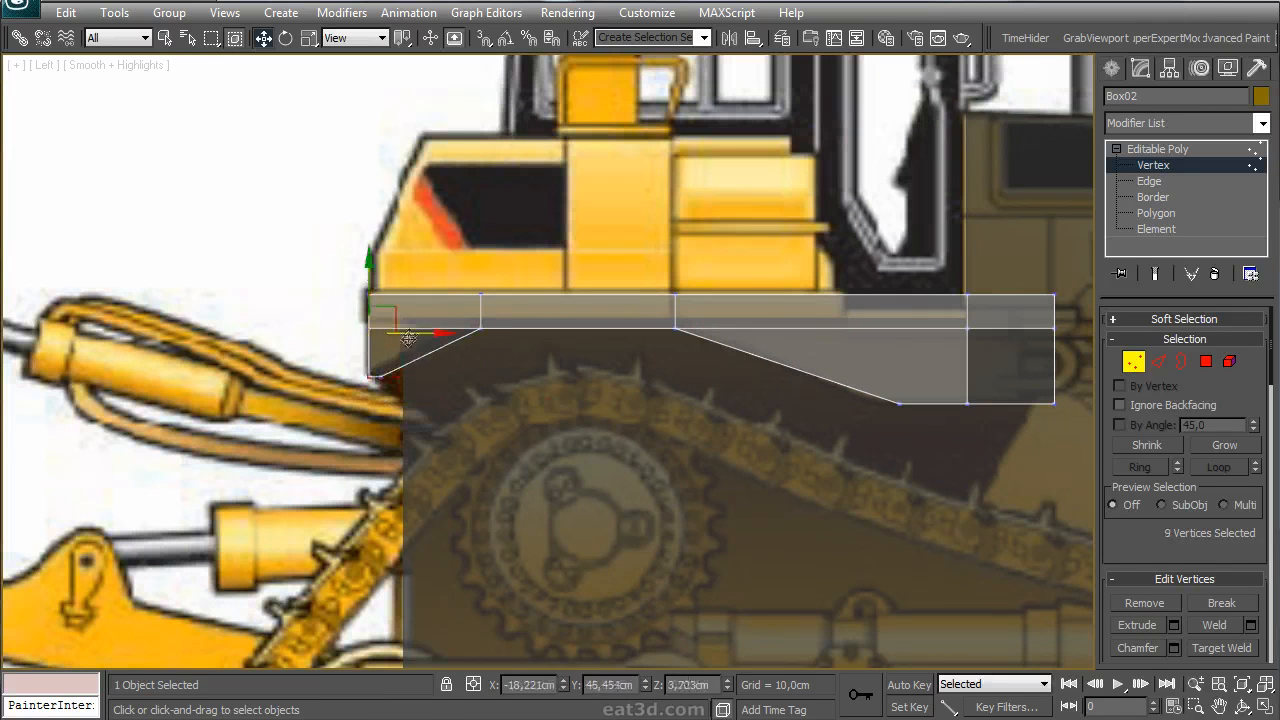
drag(410, 398, 412, 400)
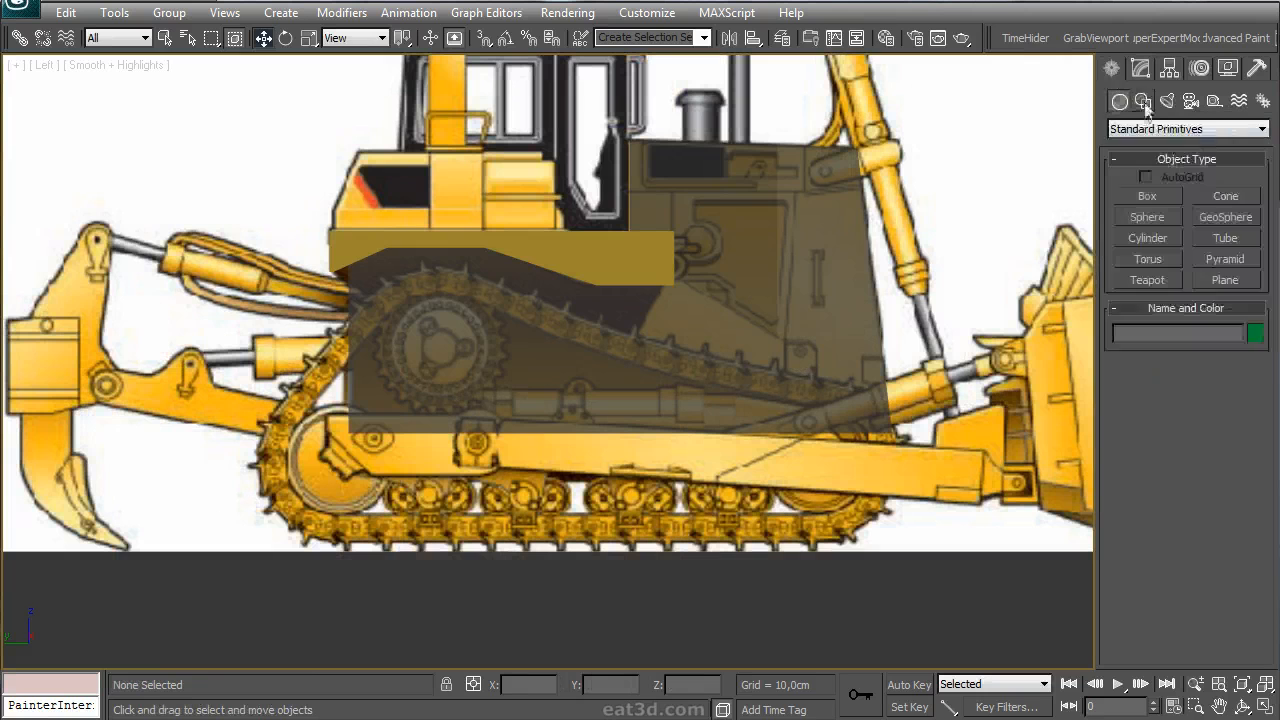
- Draw a circle of about 11.1 cm radius over the rear track wheel and another over the upper drive sprocket
click(1143, 102)
click(1163, 233)
mouse_move(334, 459)
mouse_down()
mouse_move(380, 455)
mouse_move(402, 430)
mouse_up()
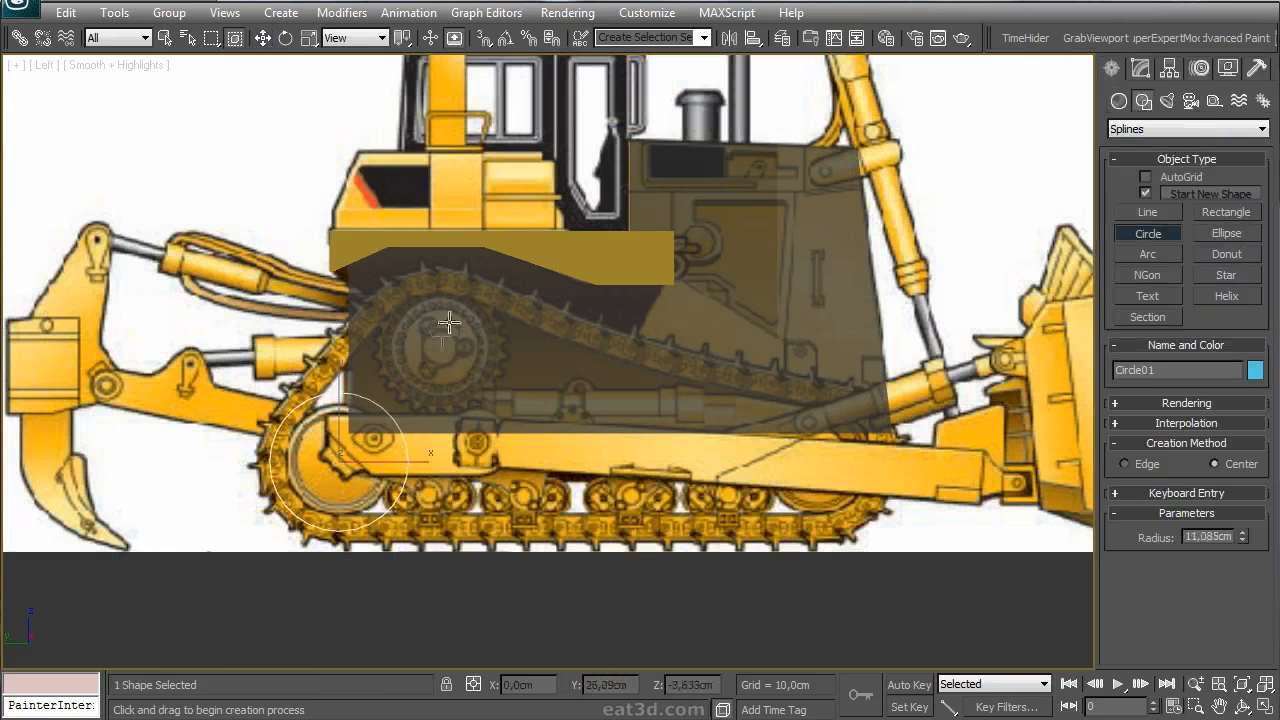
drag(438, 349, 465, 326)
right_click(464, 328)
- Draw a circle of about 11.3 cm radius over the front track wheel, align it and slightly reduce its radius
click(1148, 233)
drag(821, 453, 890, 465)
right_click(890, 465)
drag(820, 409, 820, 407)
drag(887, 473, 884, 472)
click(1142, 69)
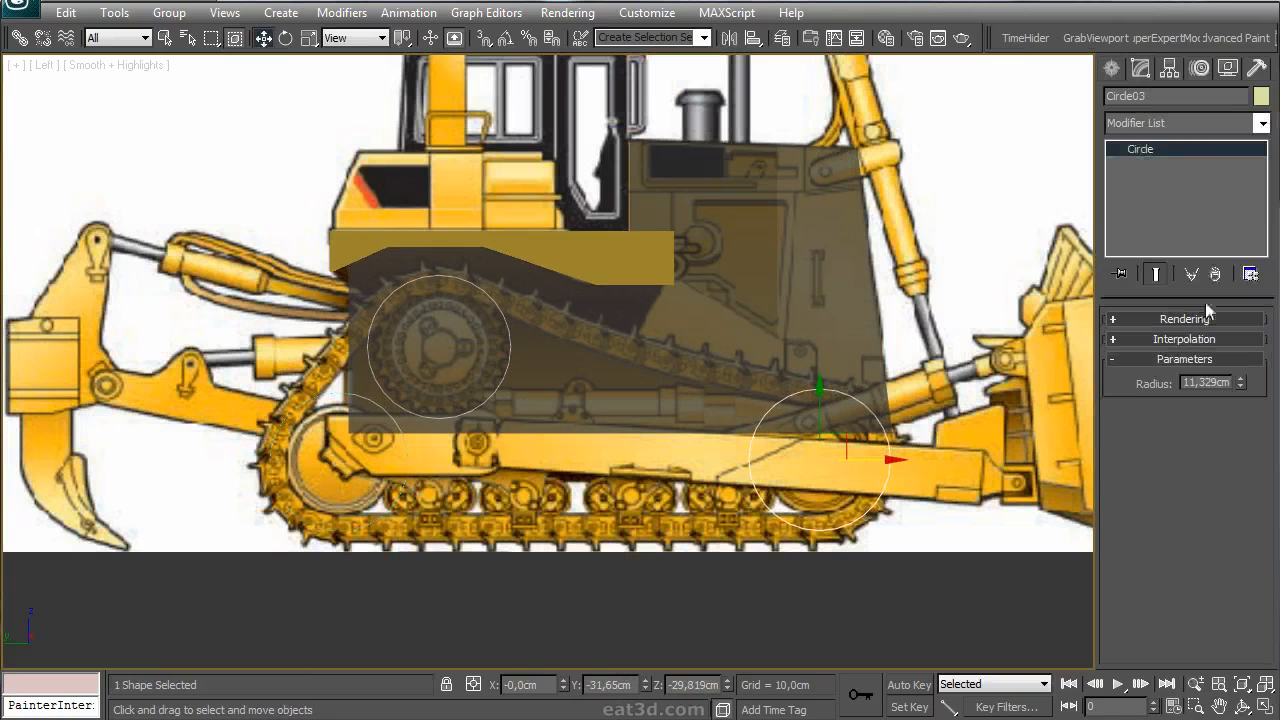
drag(1243, 391, 1240, 387)
- Convert the front circle to an Editable Spline and attach the other two circles to it
right_click(1150, 158)
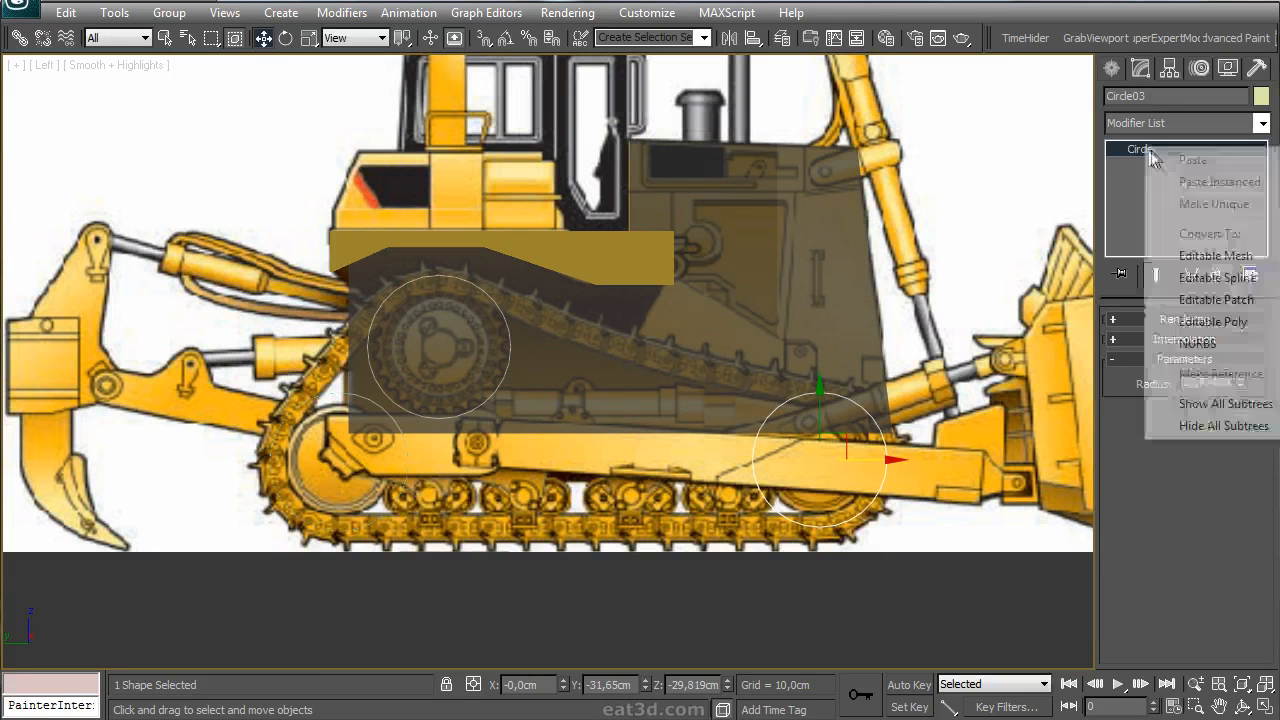
click(1175, 274)
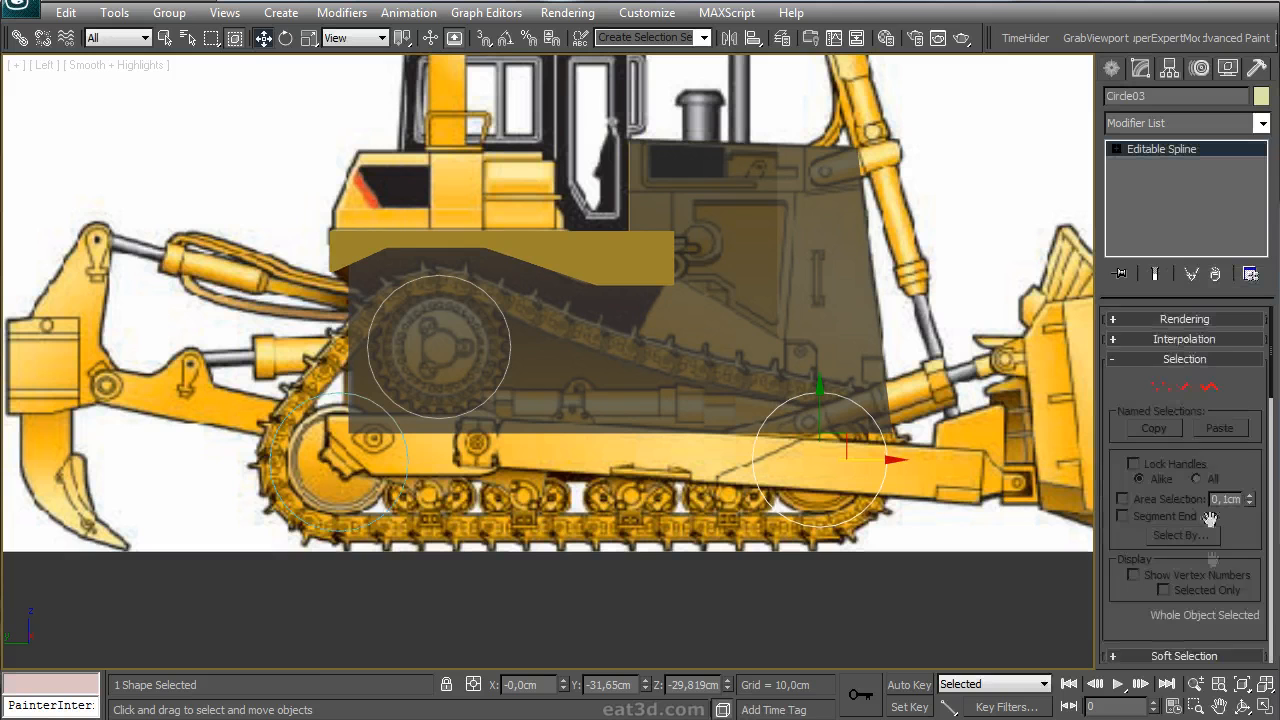
scroll(1208, 476, down, 5)
click(1145, 527)
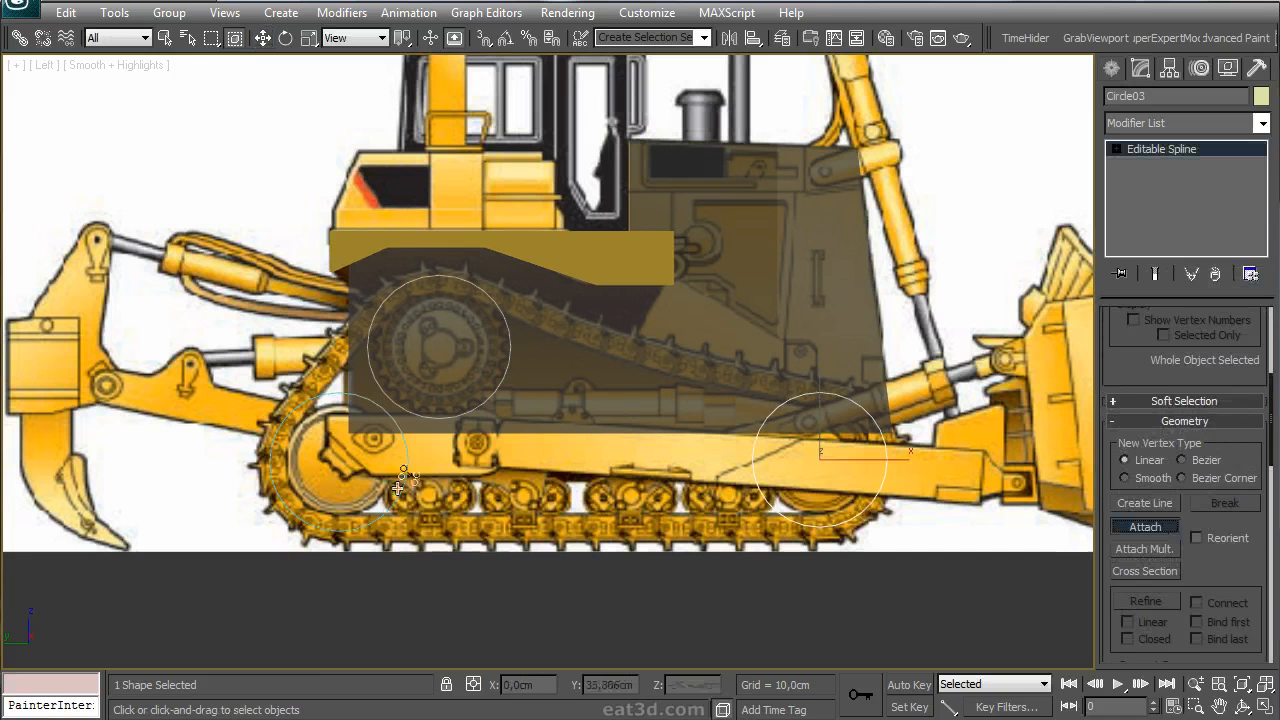
right_click(470, 432)
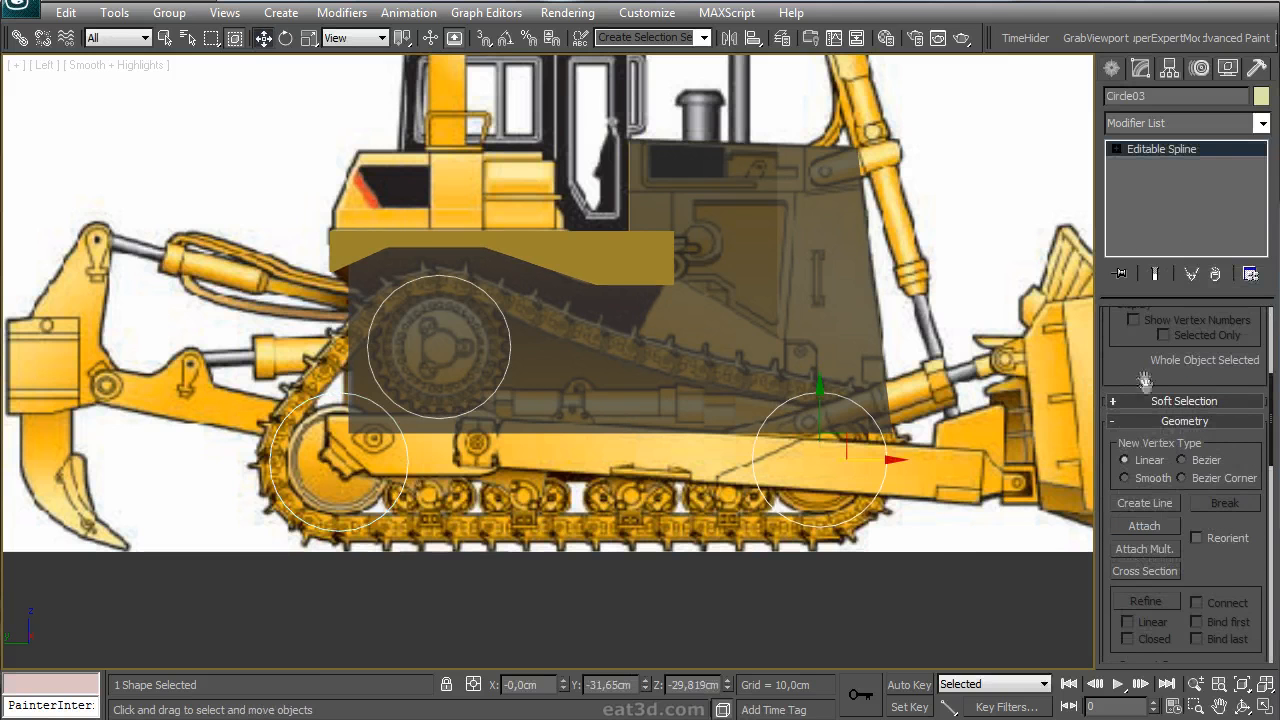
- Create straight lines joining the front and rear circles along the ground and the rear circle to the sprocket circle
click(1161, 507)
click(820, 527)
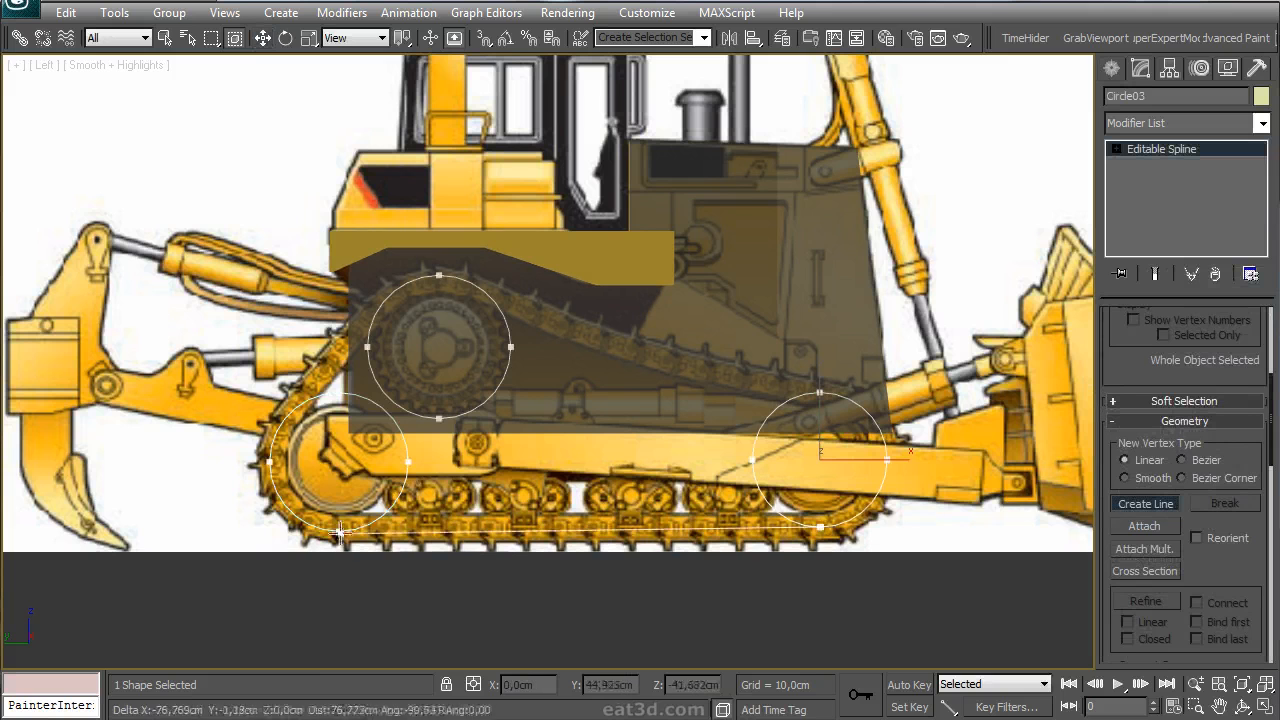
click(339, 530)
right_click(339, 530)
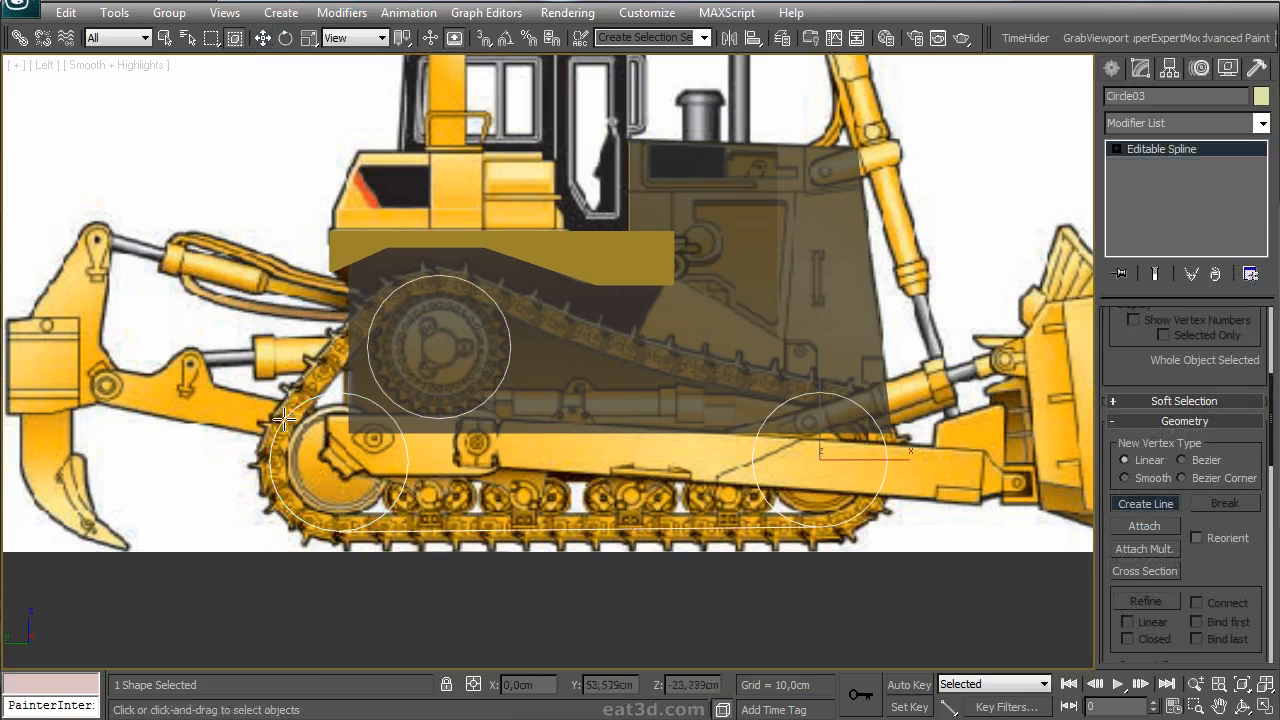
click(284, 417)
click(388, 291)
right_click(388, 291)
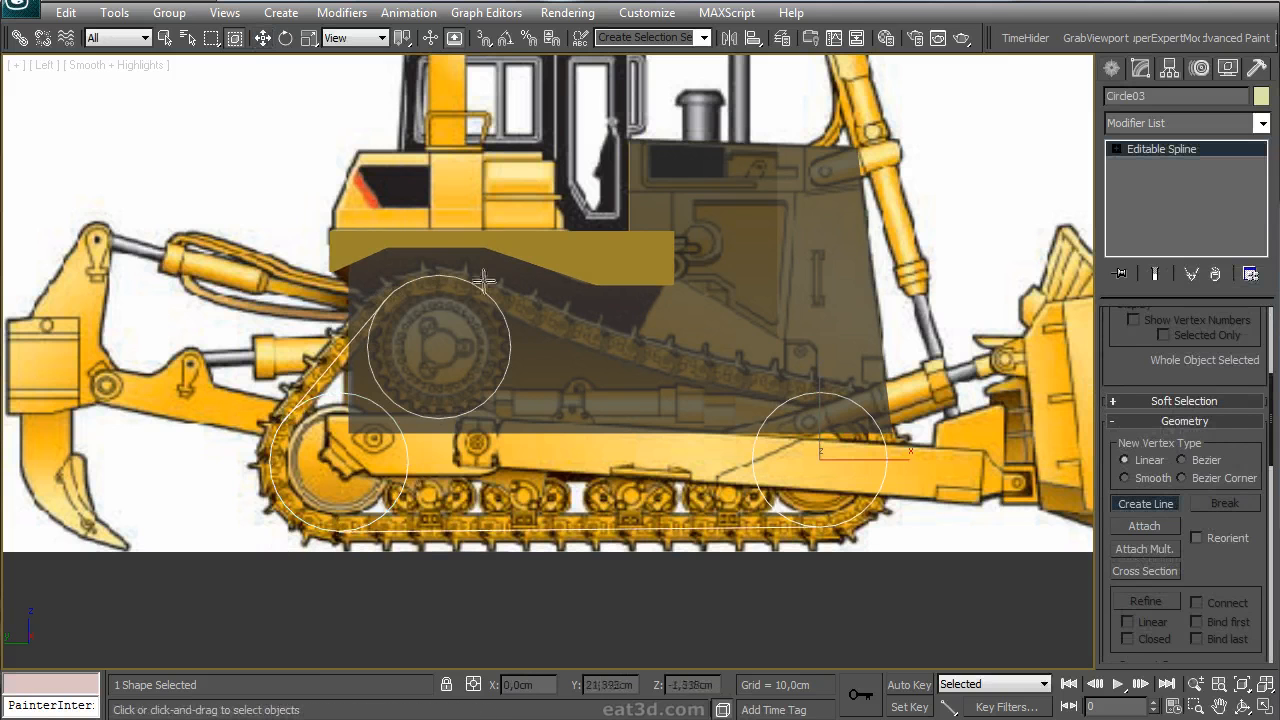
- Create a line with one middle point from the sprocket circle's upper front to the top of the front circle
click(467, 281)
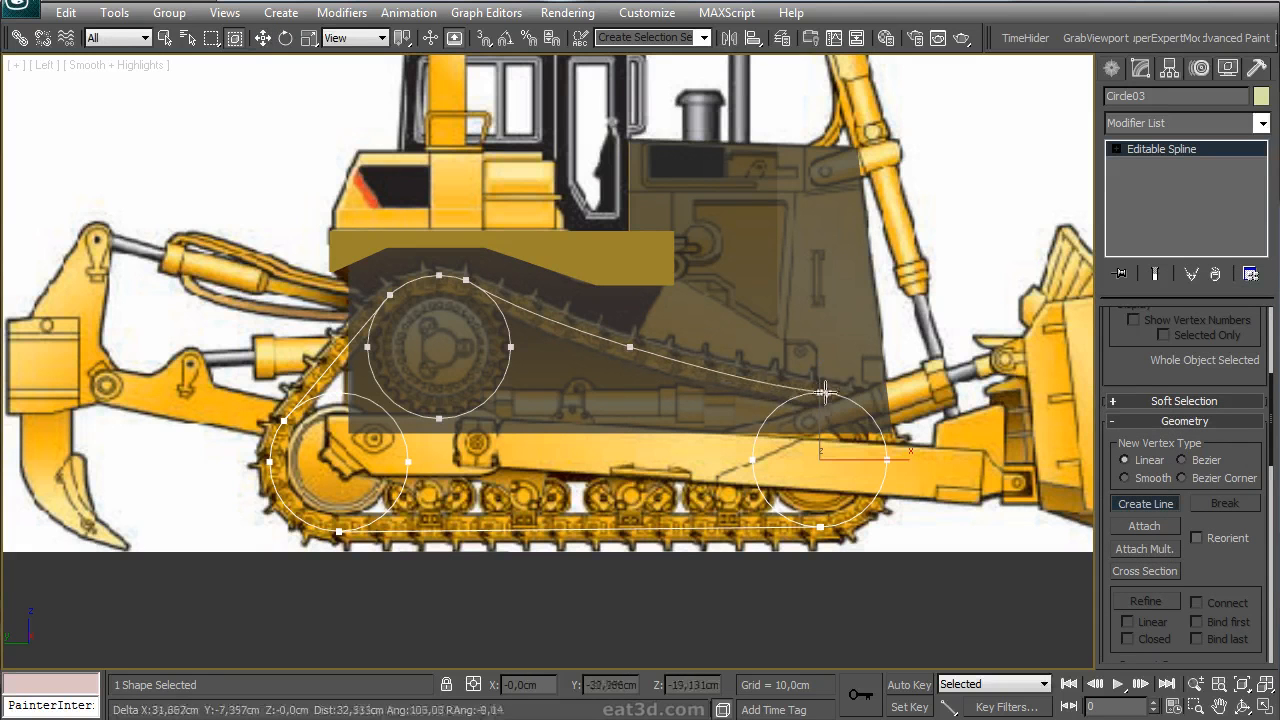
click(820, 394)
right_click(820, 394)
right_click(733, 455)
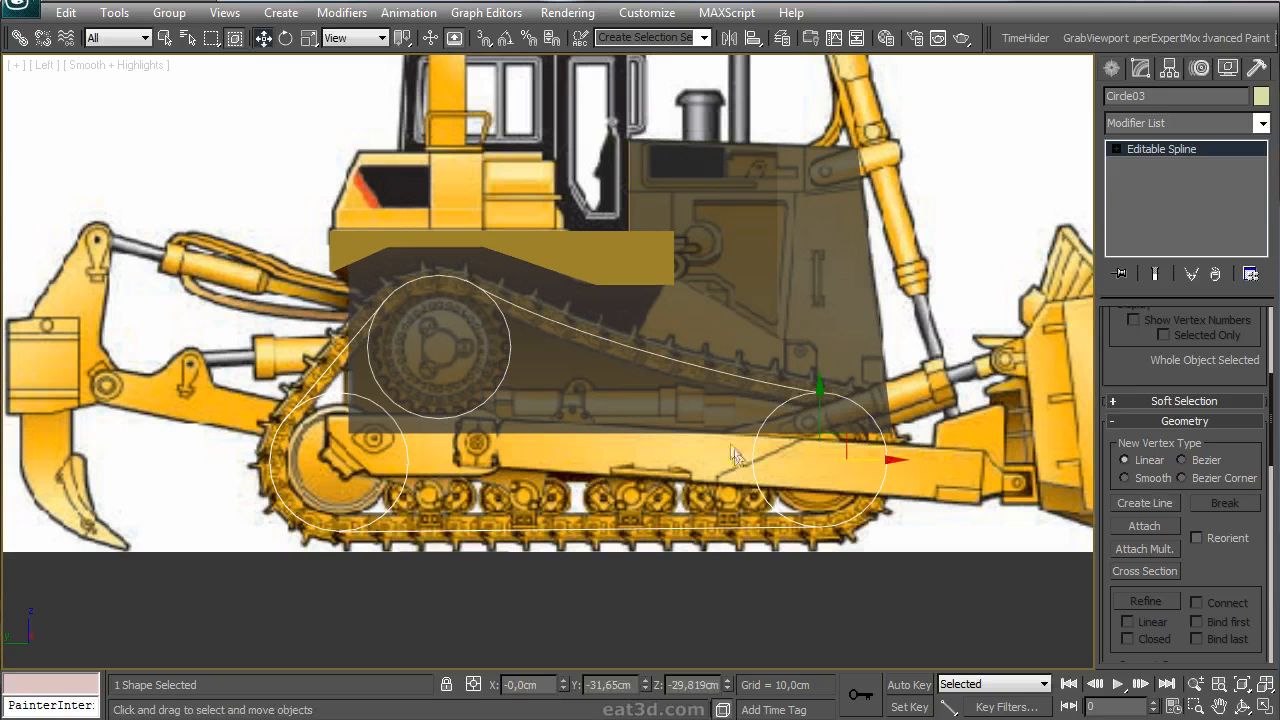
- Delete the front circle's inner arcs, the sprocket circle's lower arcs and the rear circle's lower inner arc at segment level
click(1117, 150)
click(1158, 181)
click(767, 445)
click(487, 405)
key(Delete)
click(385, 512)
key(Delete)
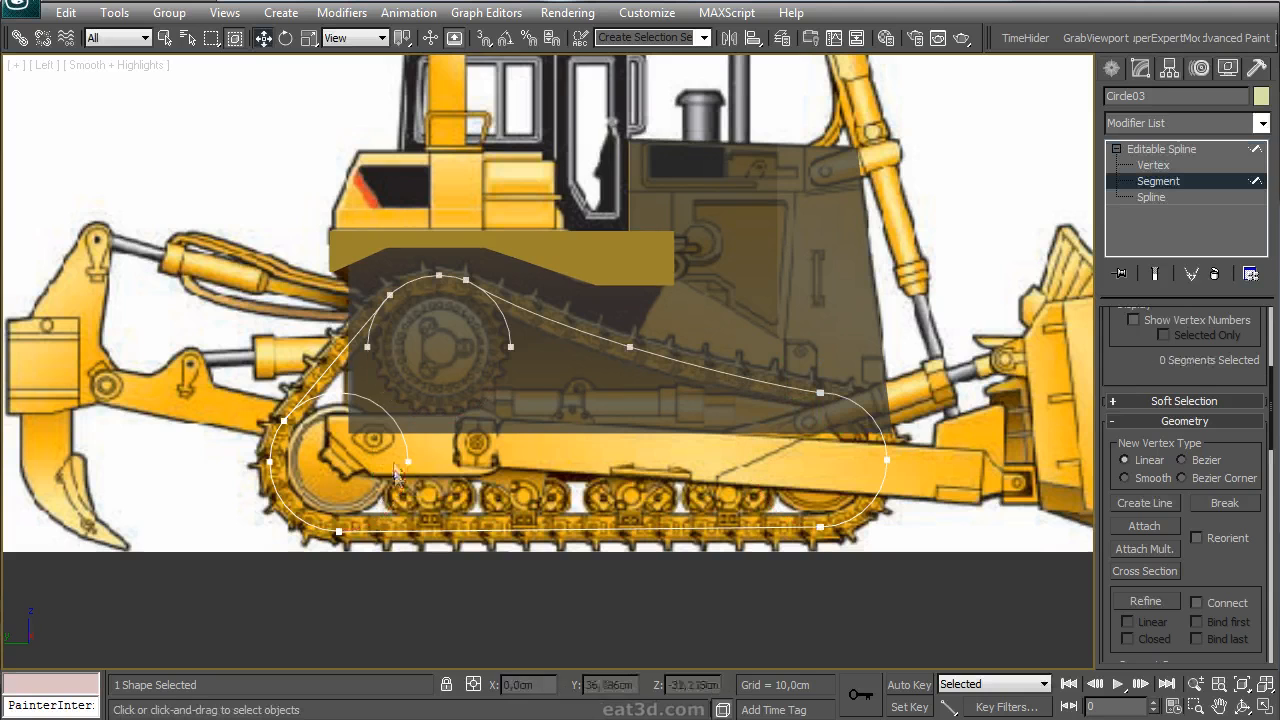
- Refine the sprocket circle with a new vertex beside each connecting line's end, on its rear and front sides
scroll(530, 355, up, 10)
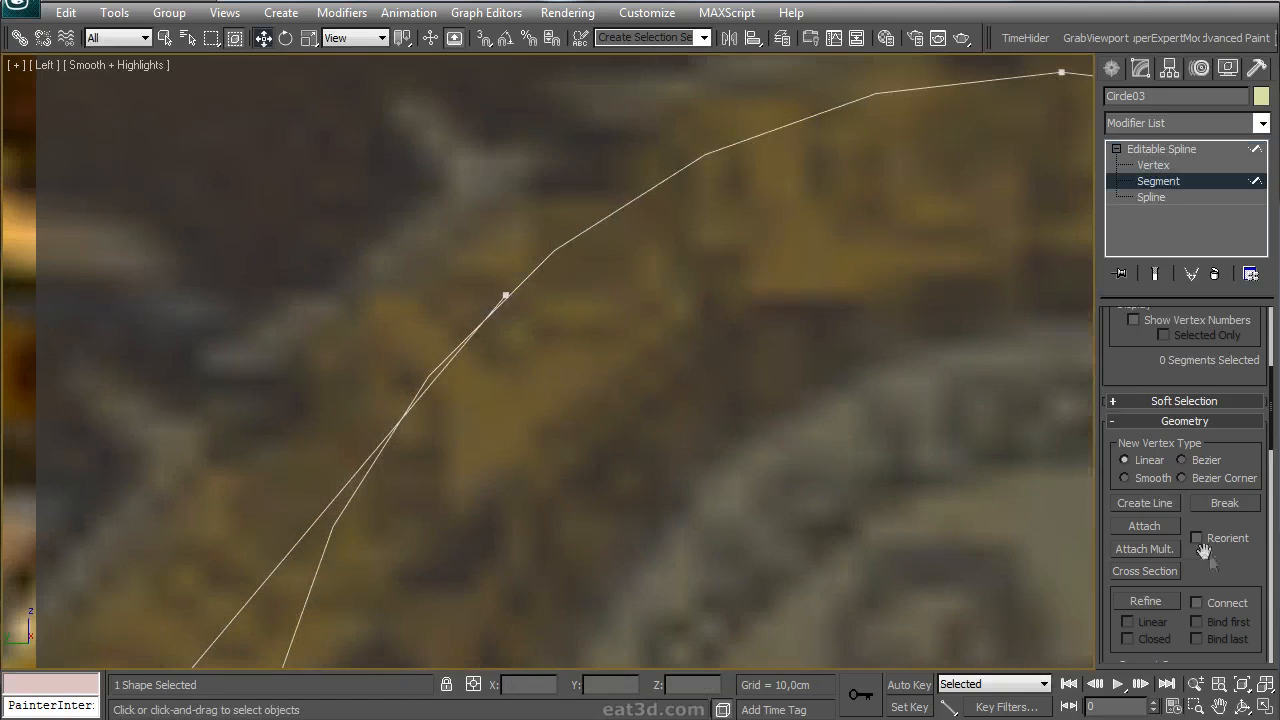
drag(1168, 362, 1186, 333)
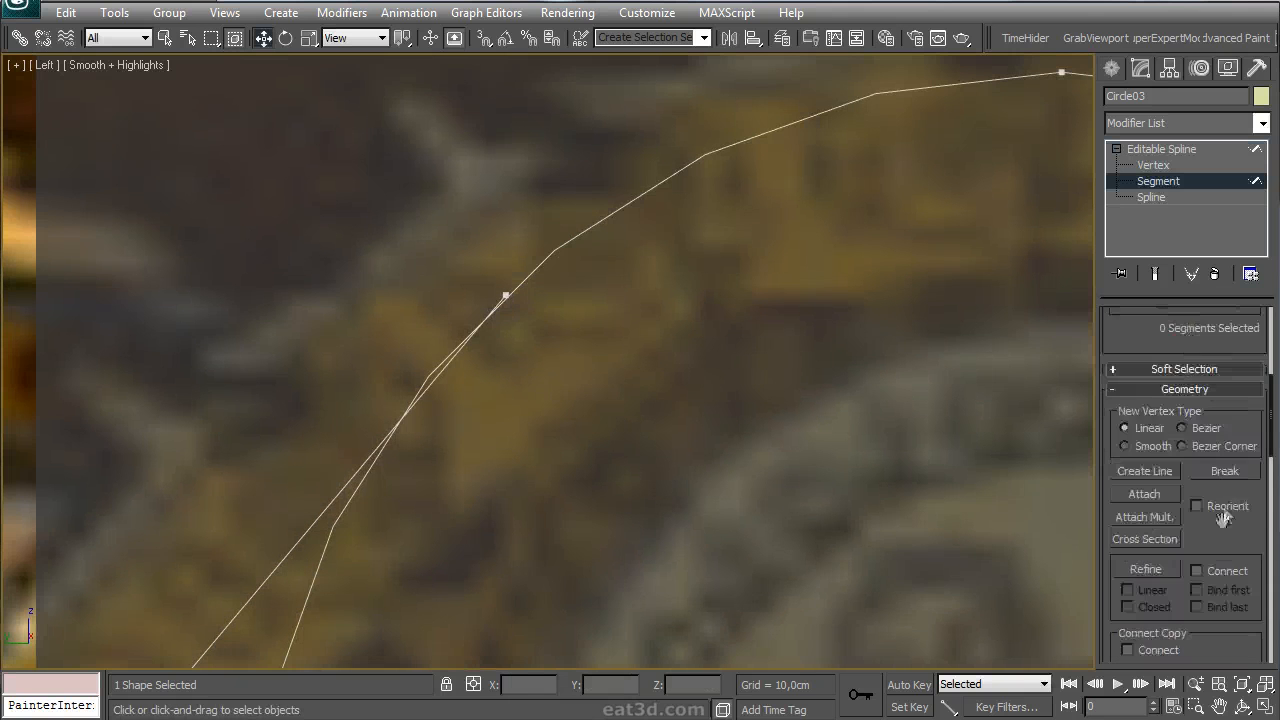
drag(1224, 518, 1214, 467)
click(1145, 520)
click(509, 299)
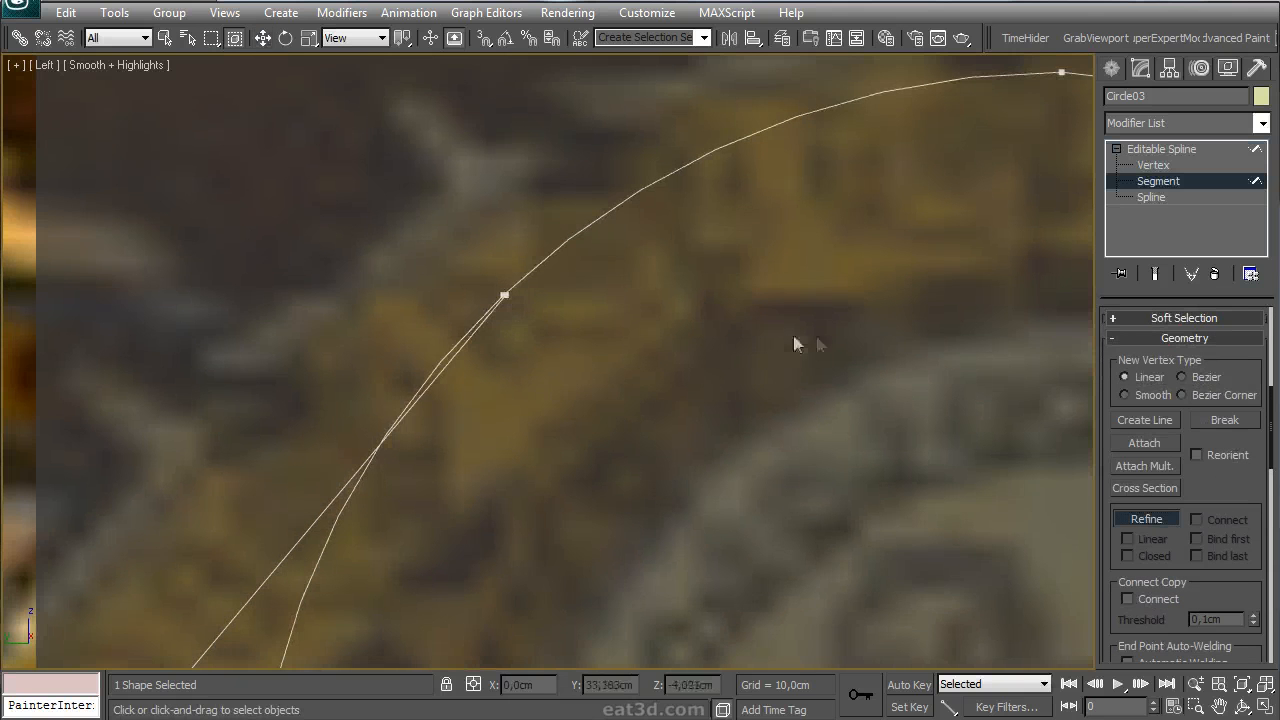
scroll(766, 343, down, 3)
scroll(714, 323, up, 4)
click(755, 281)
right_click(762, 357)
scroll(786, 343, down, 5)
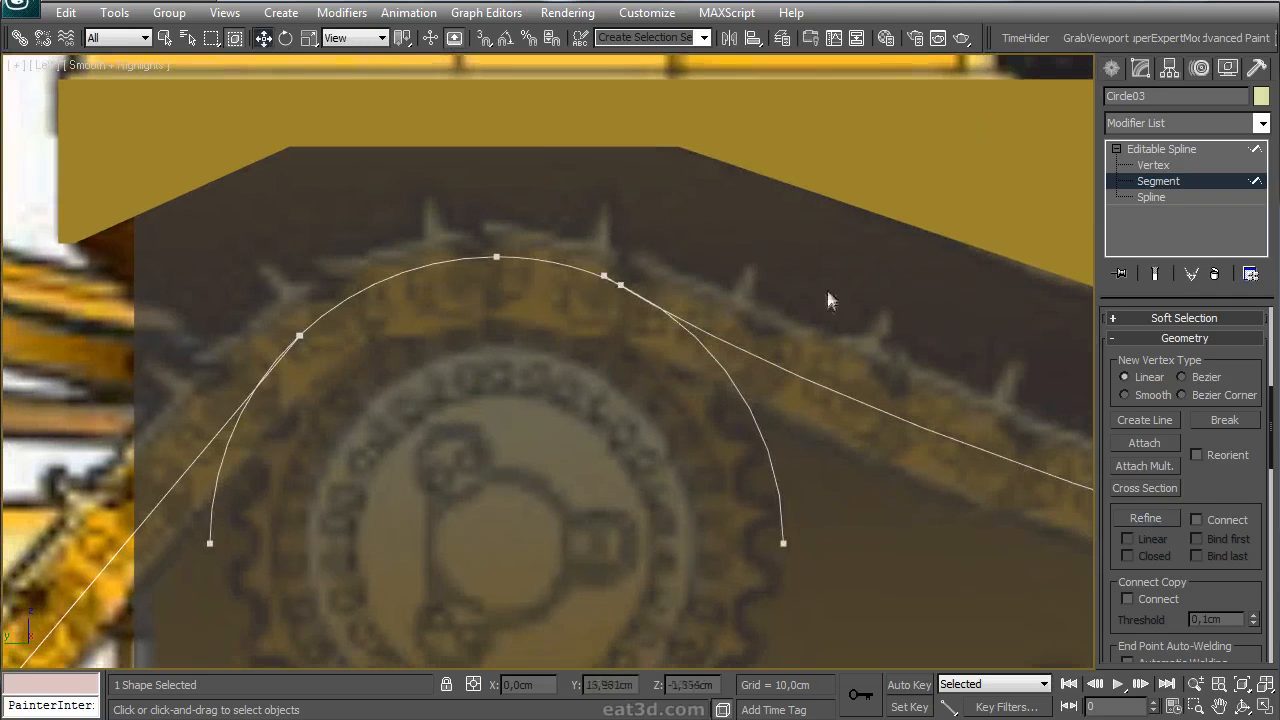
- Delete the sprocket circle's leftover side arcs and align the connecting lines' end vertices with the refined arc
click(748, 418)
key(Delete)
middle_drag(246, 489, 529, 320)
key(1)
click(540, 320)
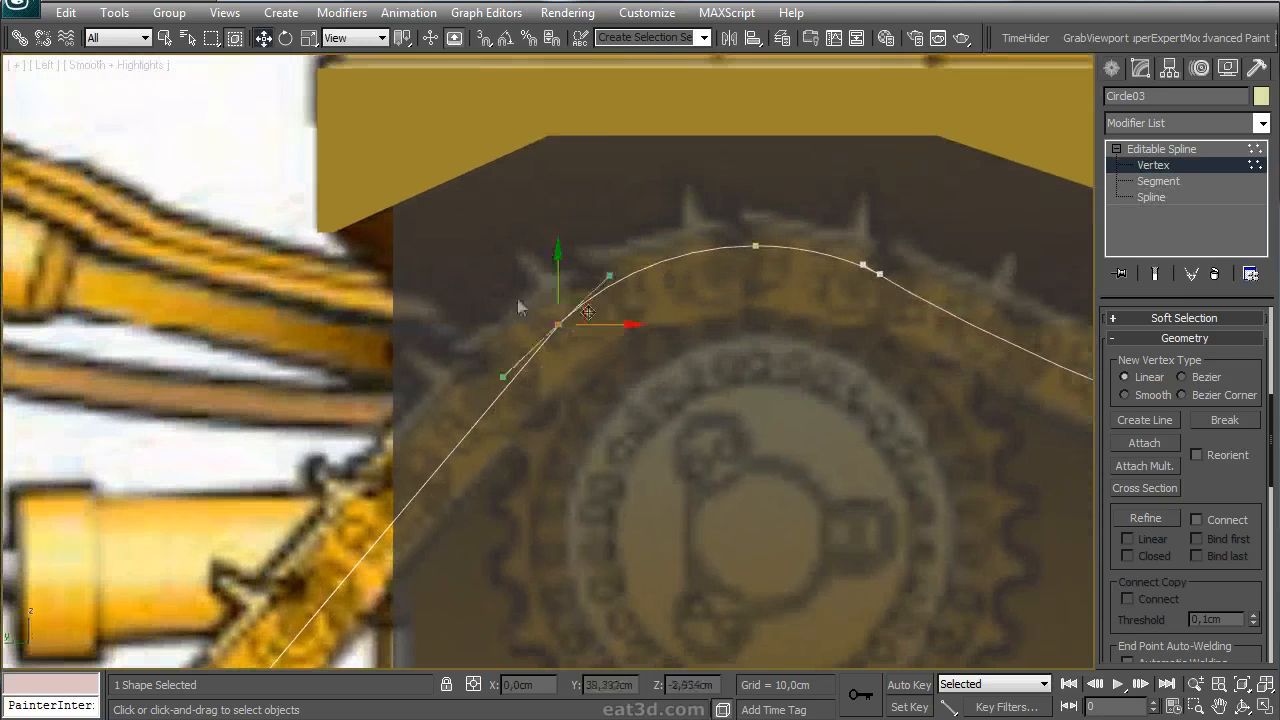
middle_drag(763, 275, 572, 347)
scroll(670, 325, up, 5)
drag(694, 379, 739, 403)
middle_drag(760, 400, 771, 306)
- Refine the rear circle with a vertex where the sloping line meets it and move the line's end onto that vertex
scroll(740, 325, down, 6)
scroll(722, 332, down, 1)
middle_drag(600, 465, 880, 245)
scroll(714, 366, up, 2)
middle_drag(714, 366, 723, 420)
scroll(723, 420, up, 3)
middle_drag(475, 391, 661, 367)
scroll(634, 392, up, 2)
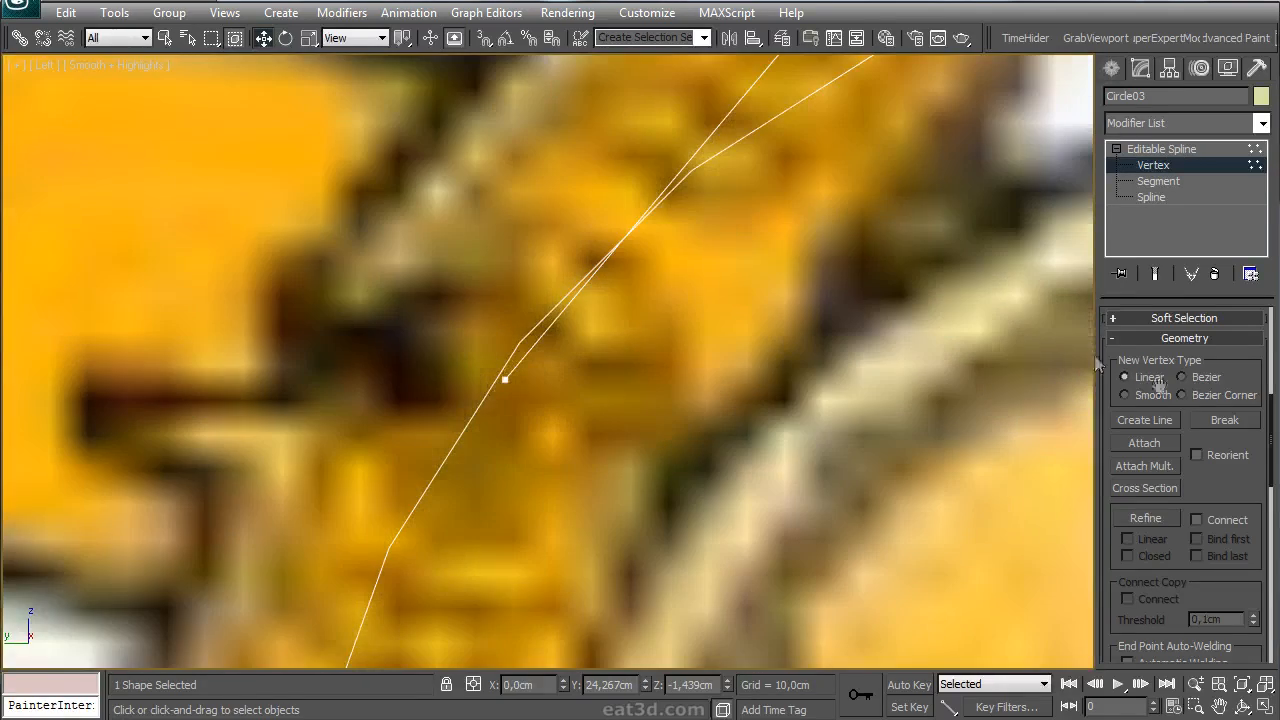
drag(1222, 493, 1218, 520)
click(1165, 548)
click(495, 376)
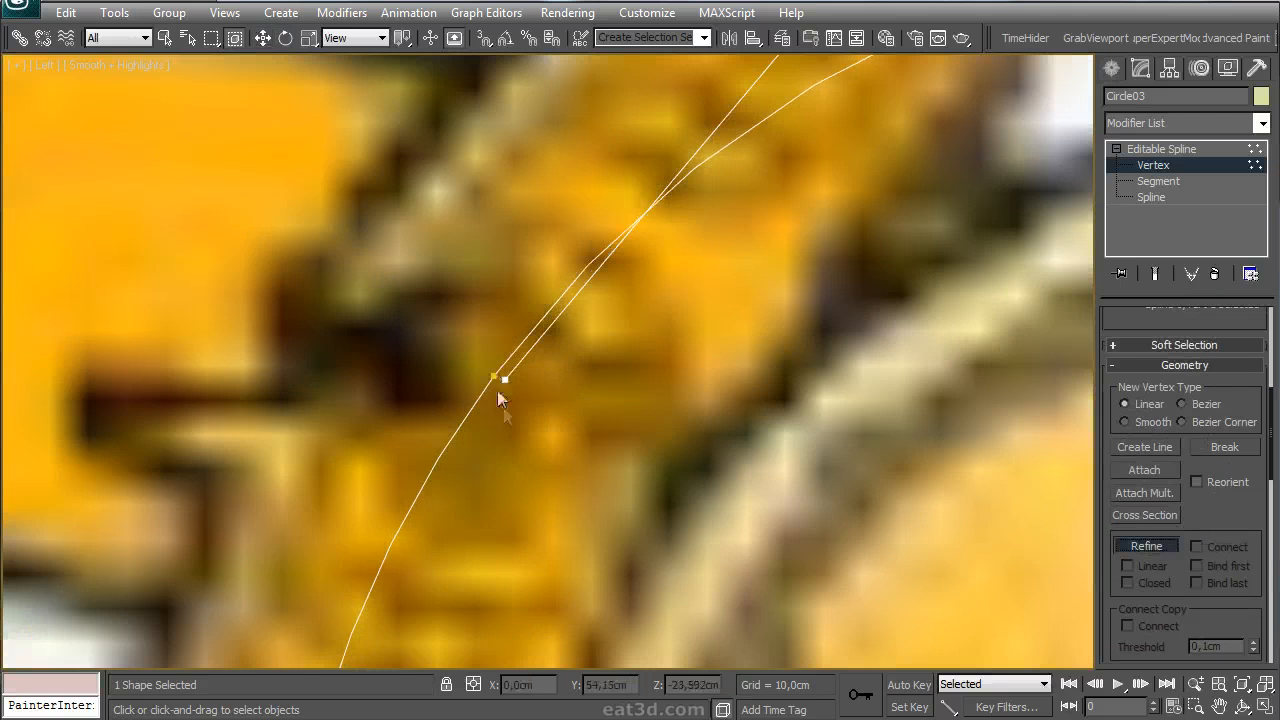
right_click(501, 376)
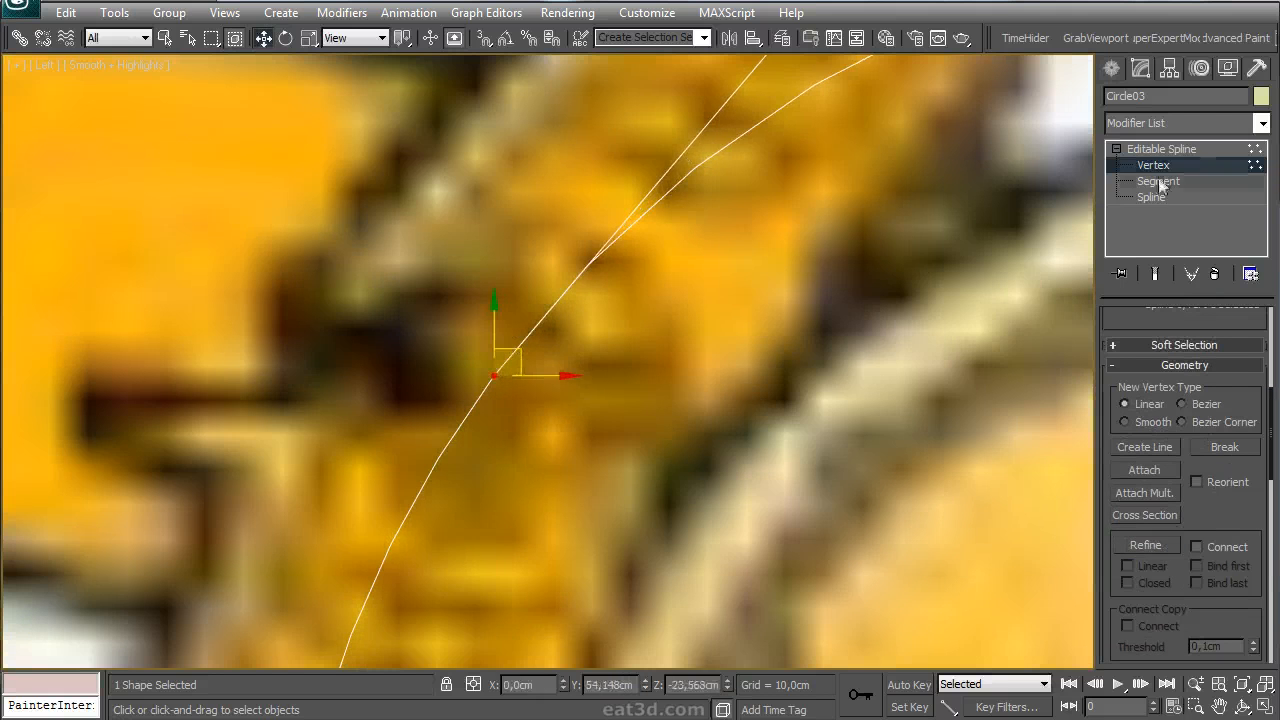
- Delete the rear circle's leftover upper arc inside the track outline
key(2)
click(698, 170)
scroll(702, 190, down, 8)
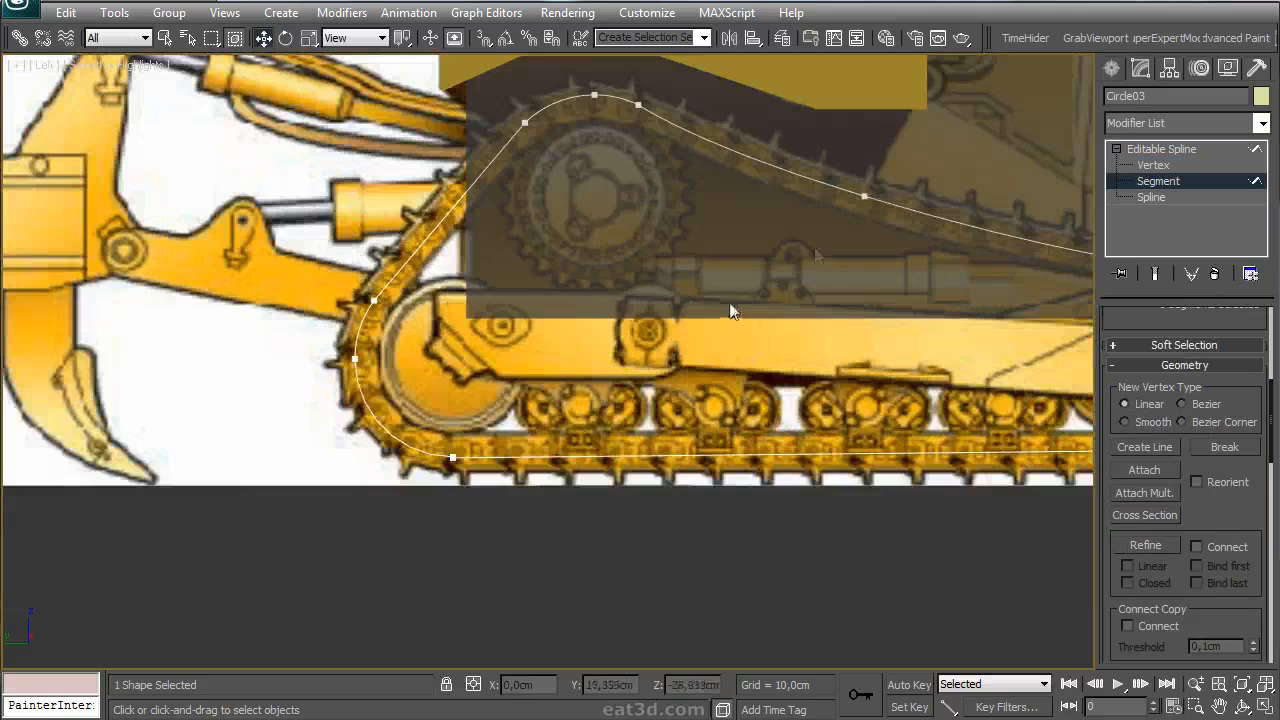
- Weld all vertices of the track outline using a 3.1 cm threshold
key(1)
middle_drag(776, 324, 600, 370)
key(ctrl+a)
scroll(1190, 500, down, 5)
click(1159, 523)
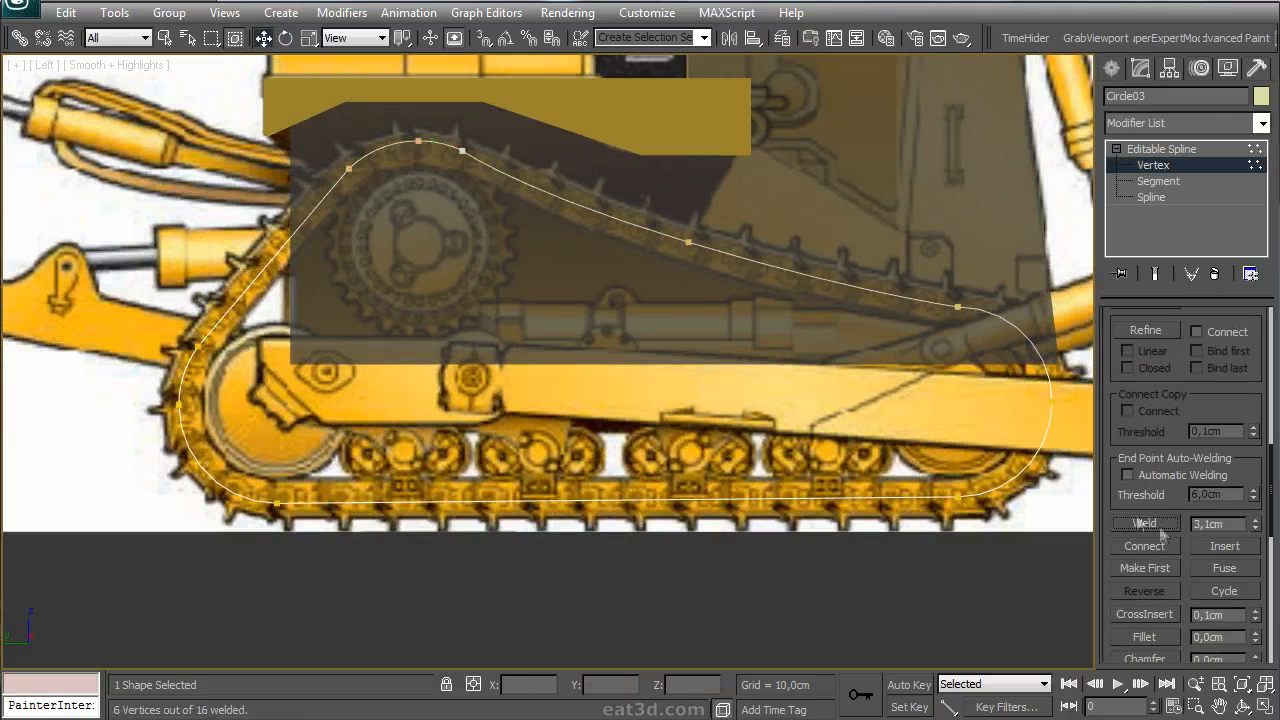
- Shift the outline's top vertex above the sprocket rearward and move the vertex behind it to smooth the curve
click(418, 140)
drag(433, 127, 417, 129)
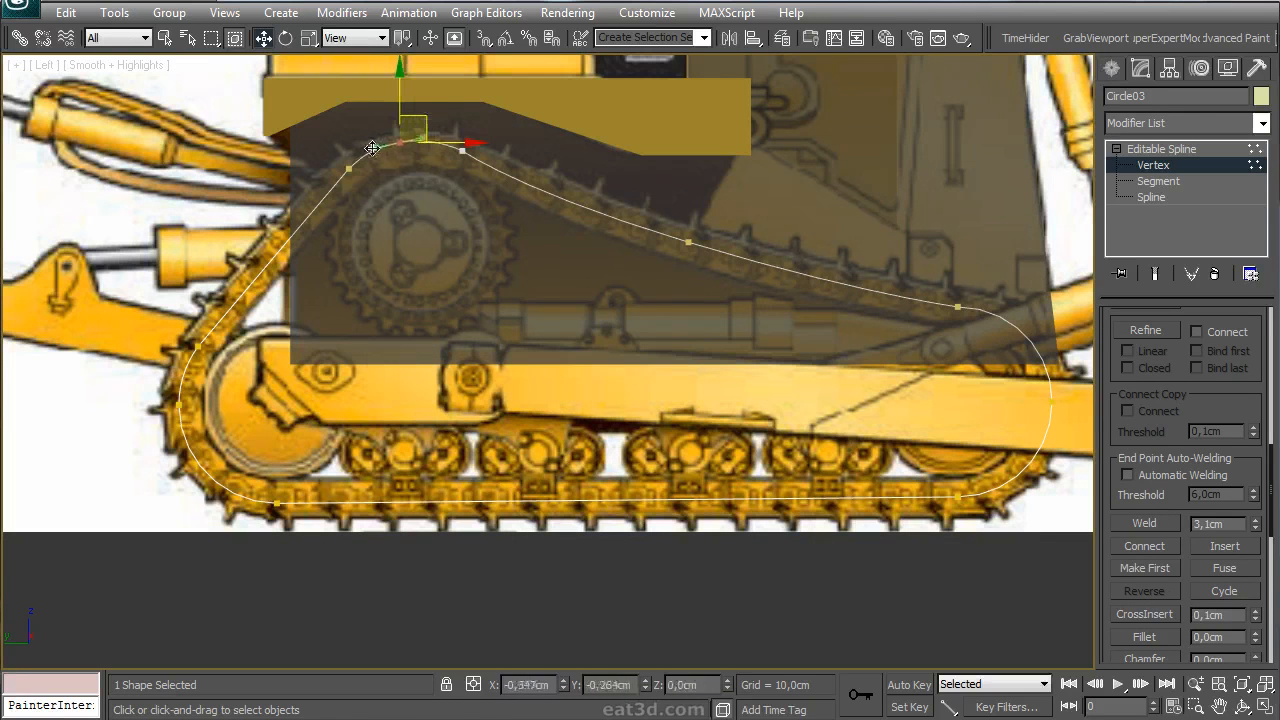
middle_drag(385, 150, 373, 152)
click(348, 168)
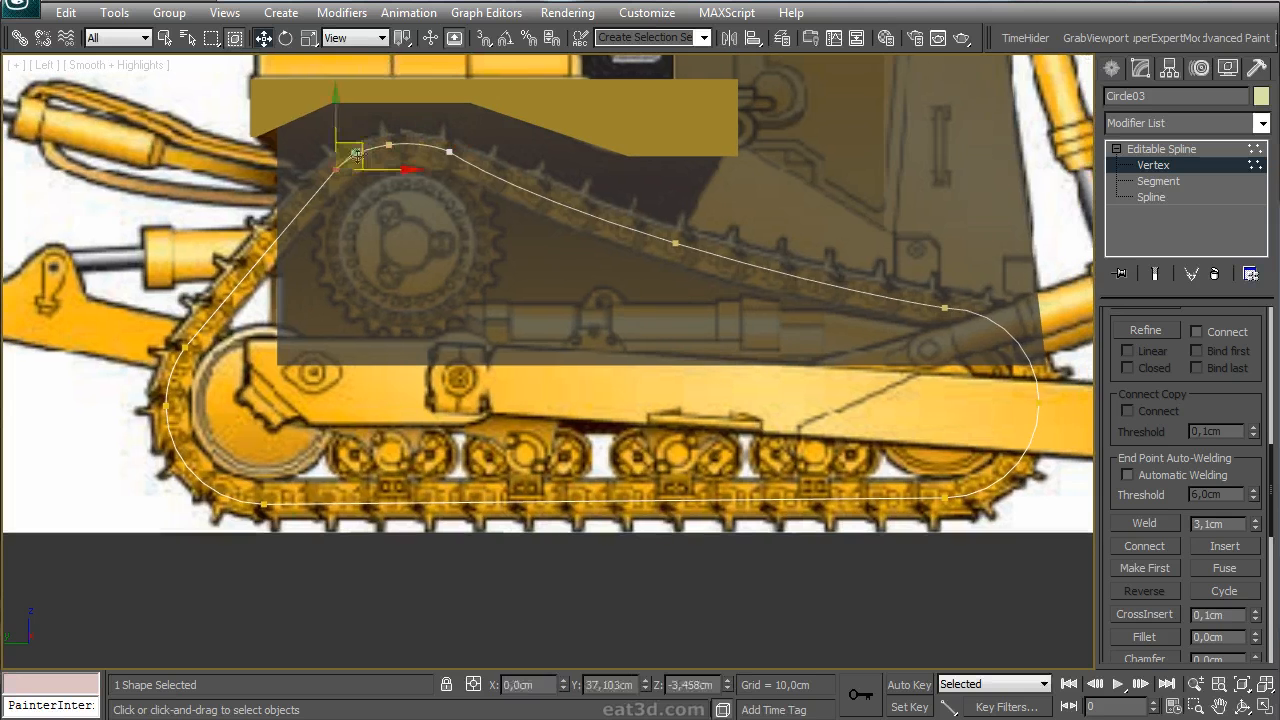
- Convert the vertex at the sprocket's upper front to Bezier and adjust it and its neighbours to follow the track
click(449, 151)
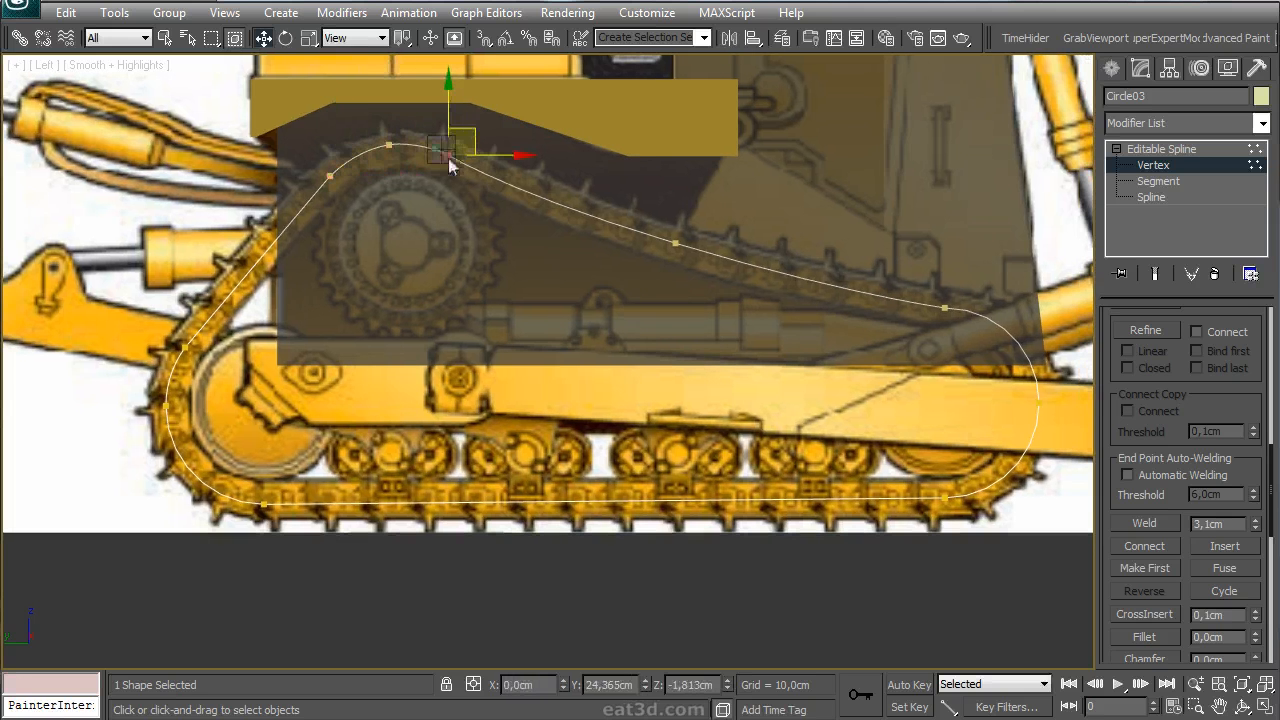
right_click(452, 171)
click(420, 75)
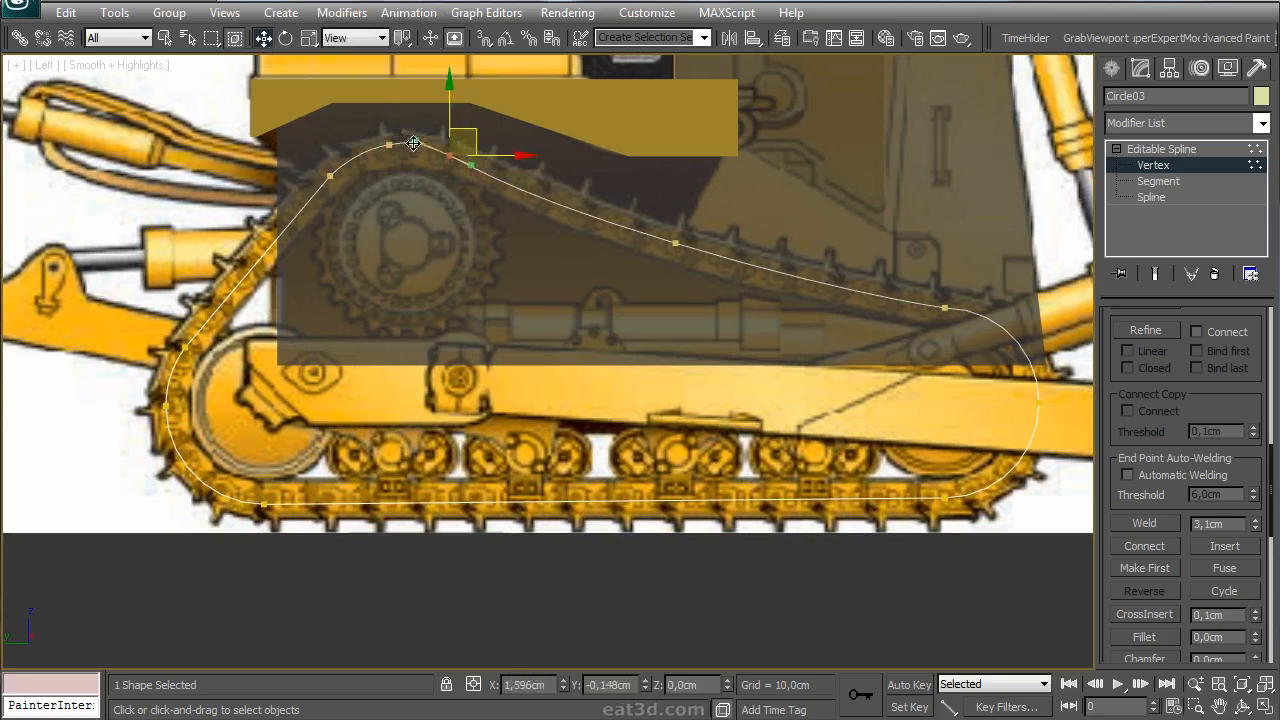
middle_drag(454, 257, 462, 254)
drag(457, 152, 417, 139)
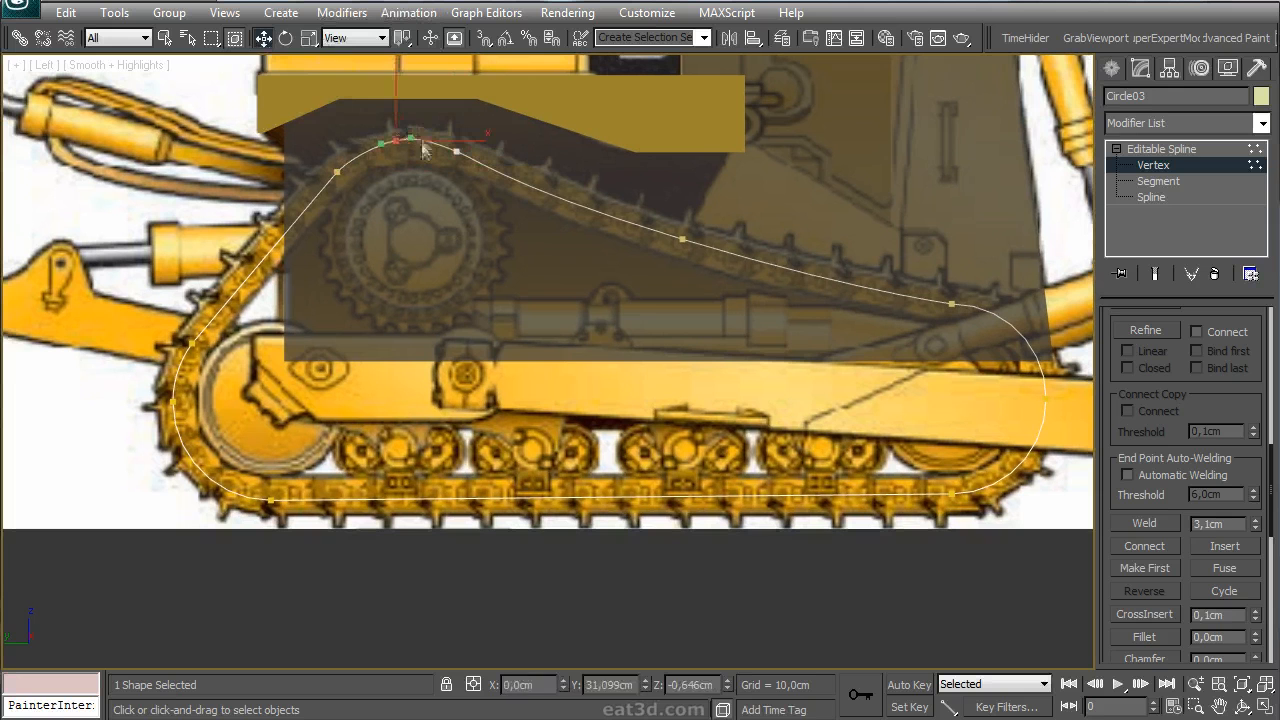
middle_drag(405, 190, 390, 194)
click(450, 153)
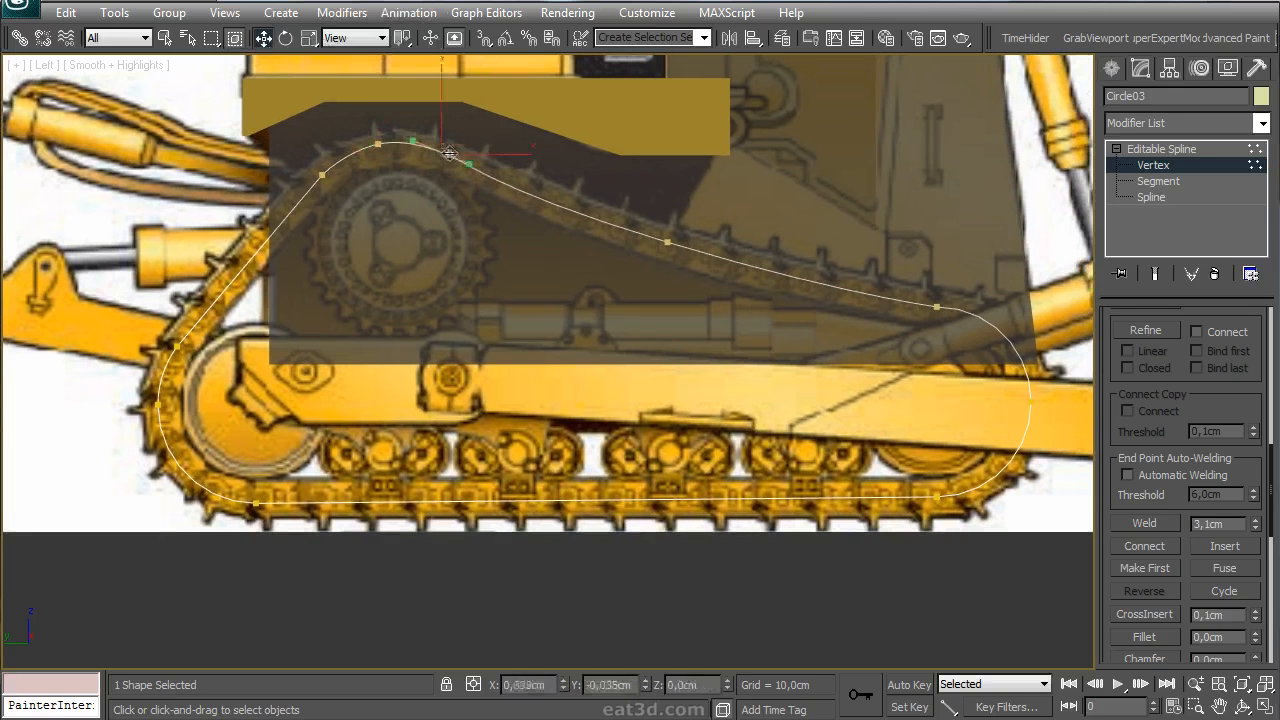
click(664, 243)
drag(451, 153, 447, 158)
drag(668, 239, 667, 241)
click(448, 157)
- Enable the track spline in the renderer and viewport with a rectangular cross-section 3.18 cm wide
middle_drag(798, 408, 626, 384)
scroll(660, 318, down, 3)
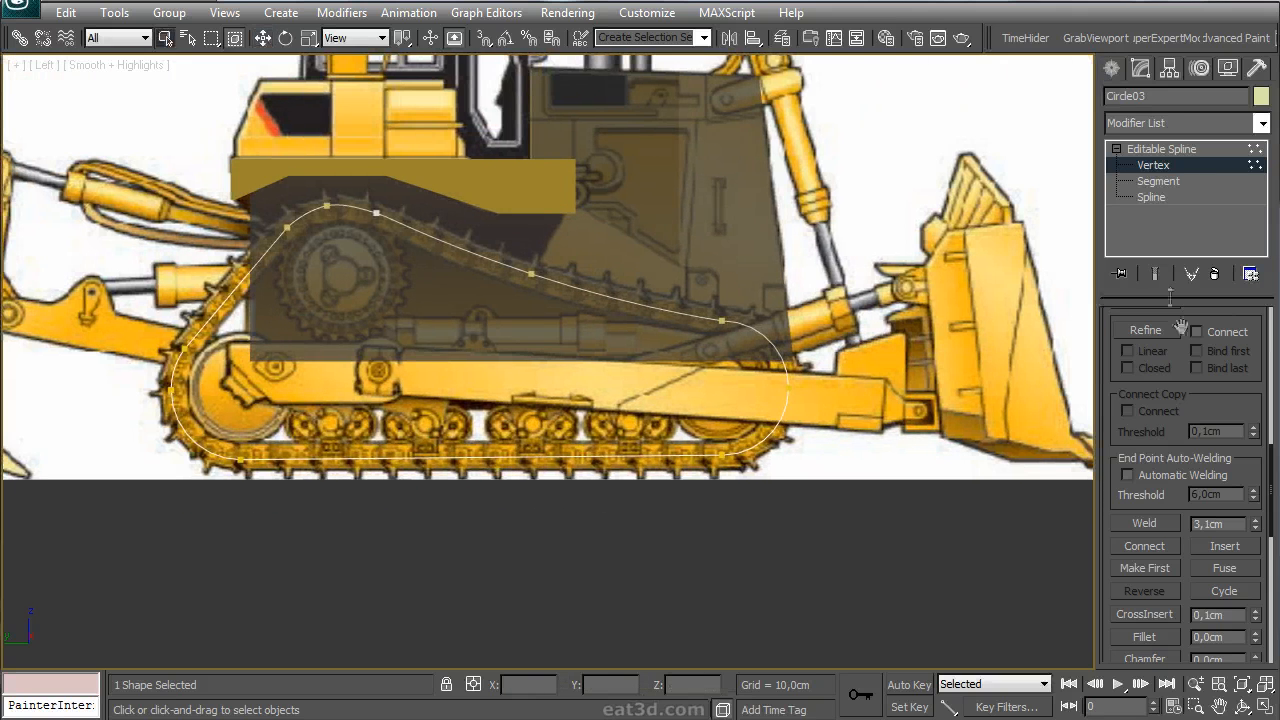
scroll(1170, 368, up, 5)
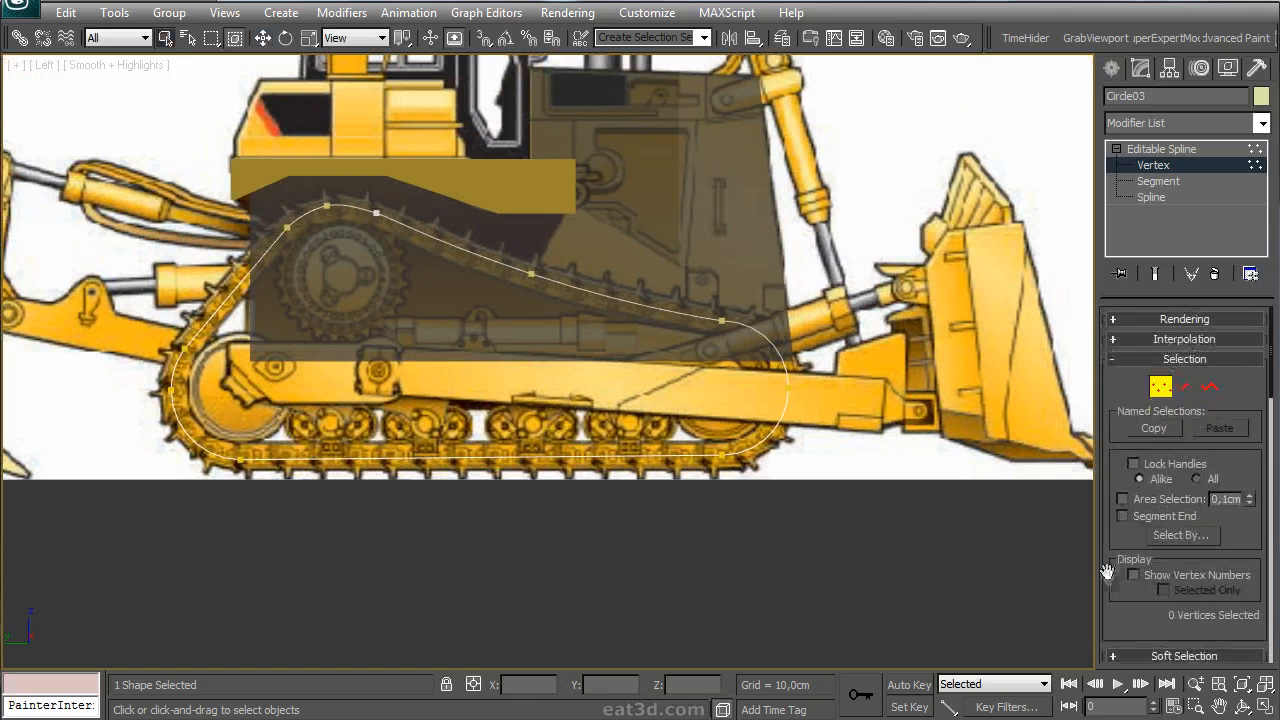
click(1184, 319)
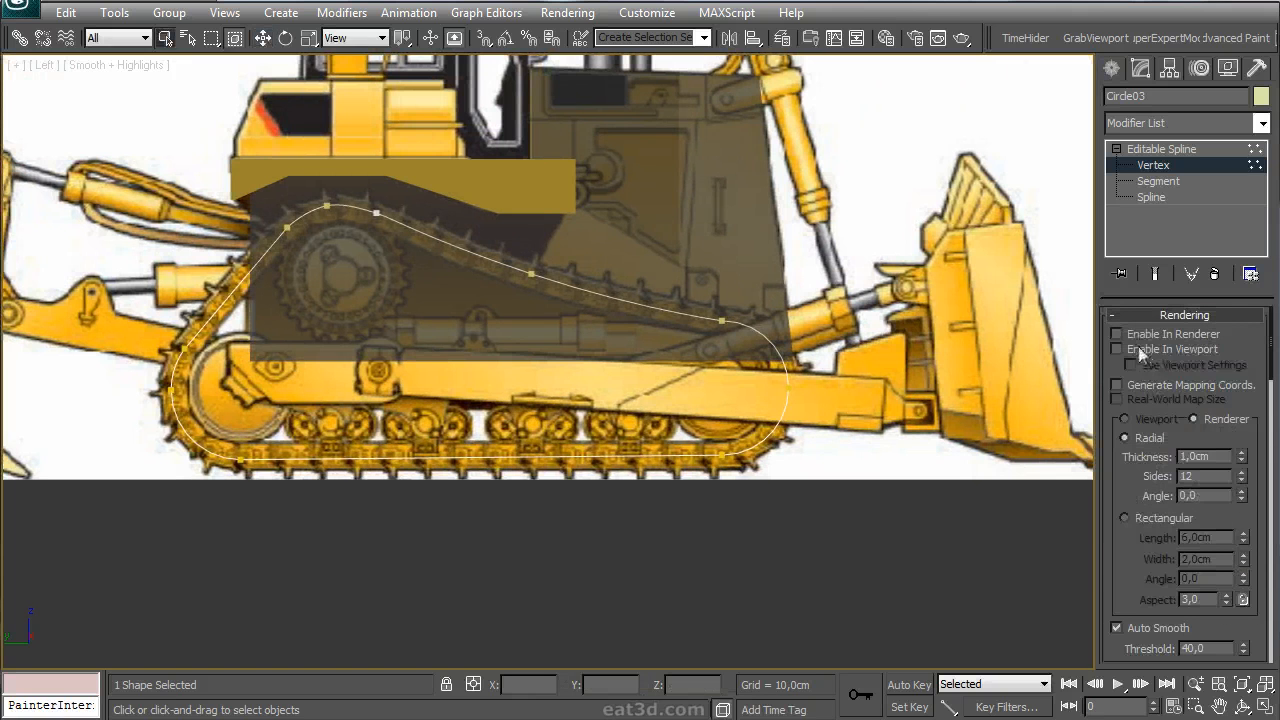
click(1142, 350)
click(1136, 520)
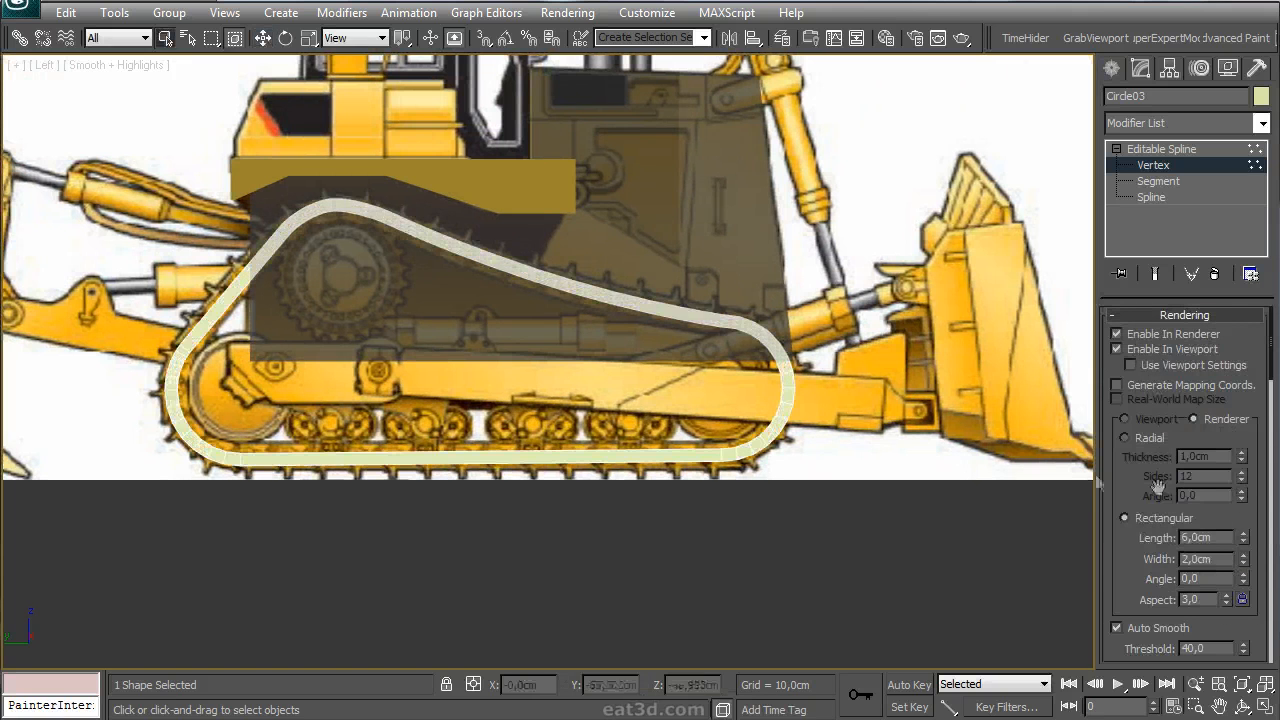
drag(1243, 563, 1236, 496)
- Reduce the track spline's interpolation to 4 steps
scroll(1237, 496, down, 5)
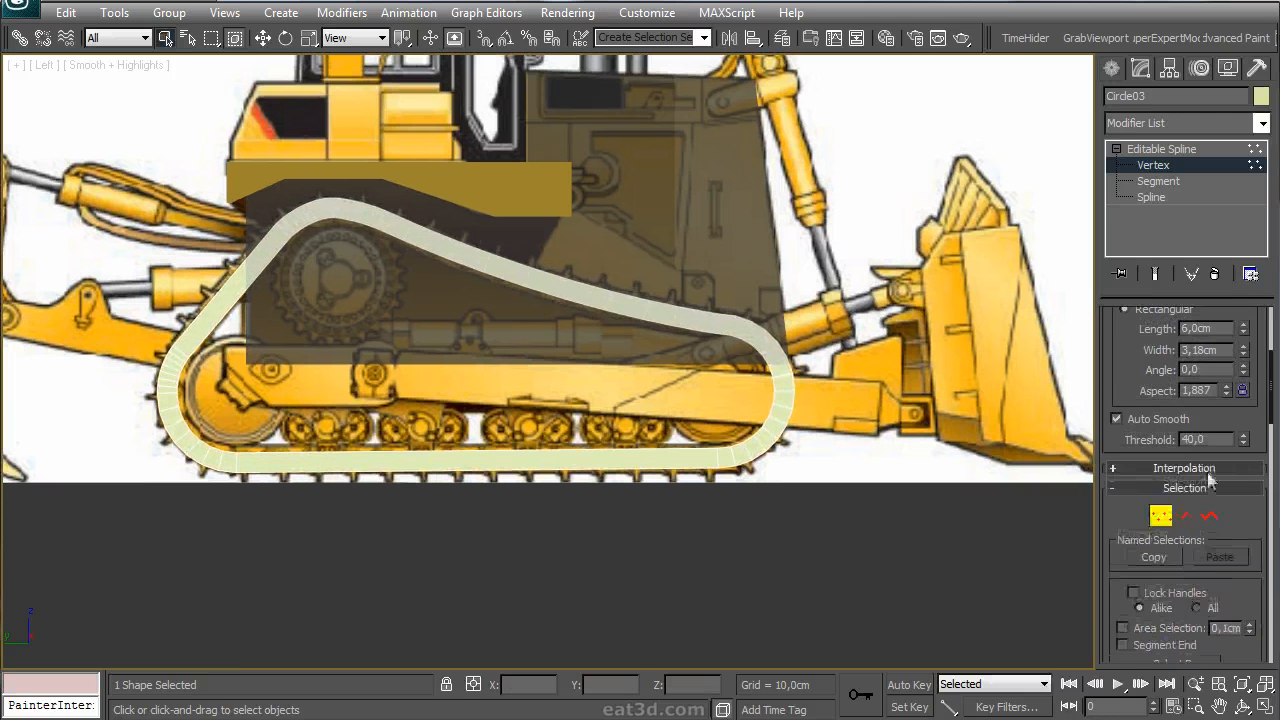
click(1236, 493)
click(1236, 493)
drag(1236, 489, 1237, 485)
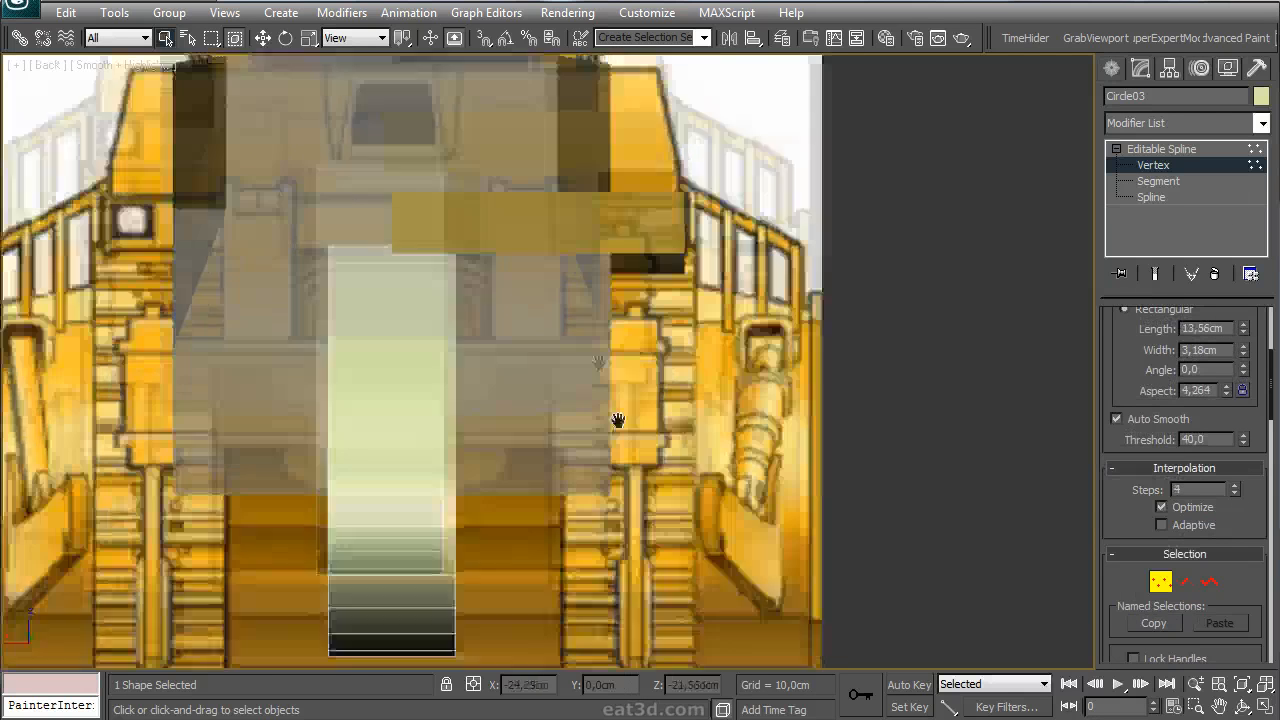
- Move the track sideways by about 25.3 cm onto the back blueprint's track and fine-tune its rectangular length
middle_drag(618, 420, 575, 385)
key(w)
click(1113, 69)
middle_drag(549, 334, 517, 338)
drag(379, 442, 615, 442)
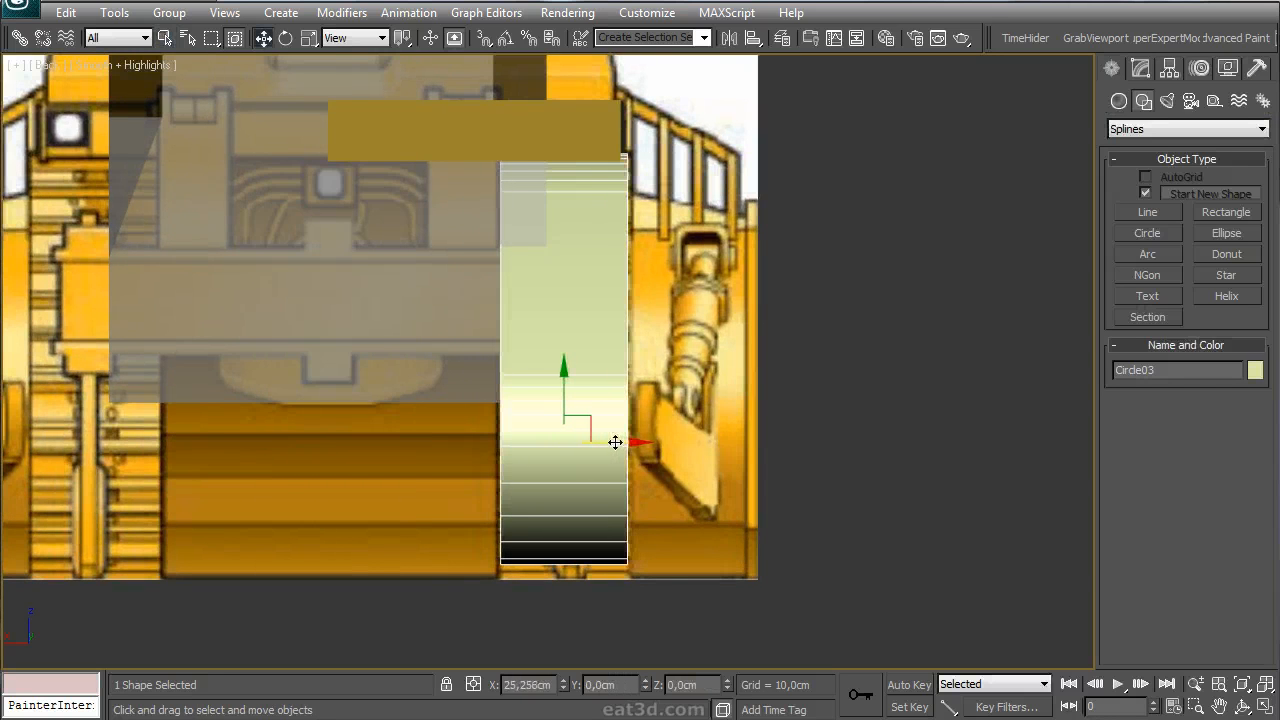
click(1141, 68)
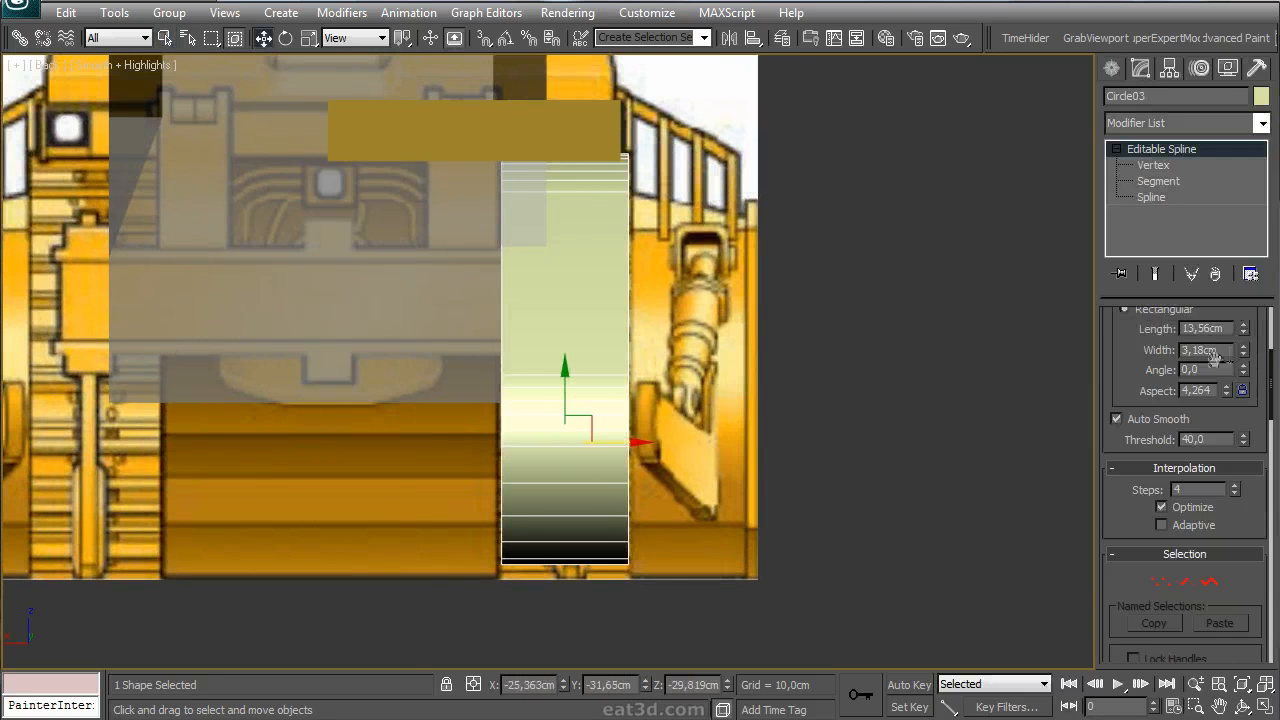
drag(1246, 328, 1246, 312)
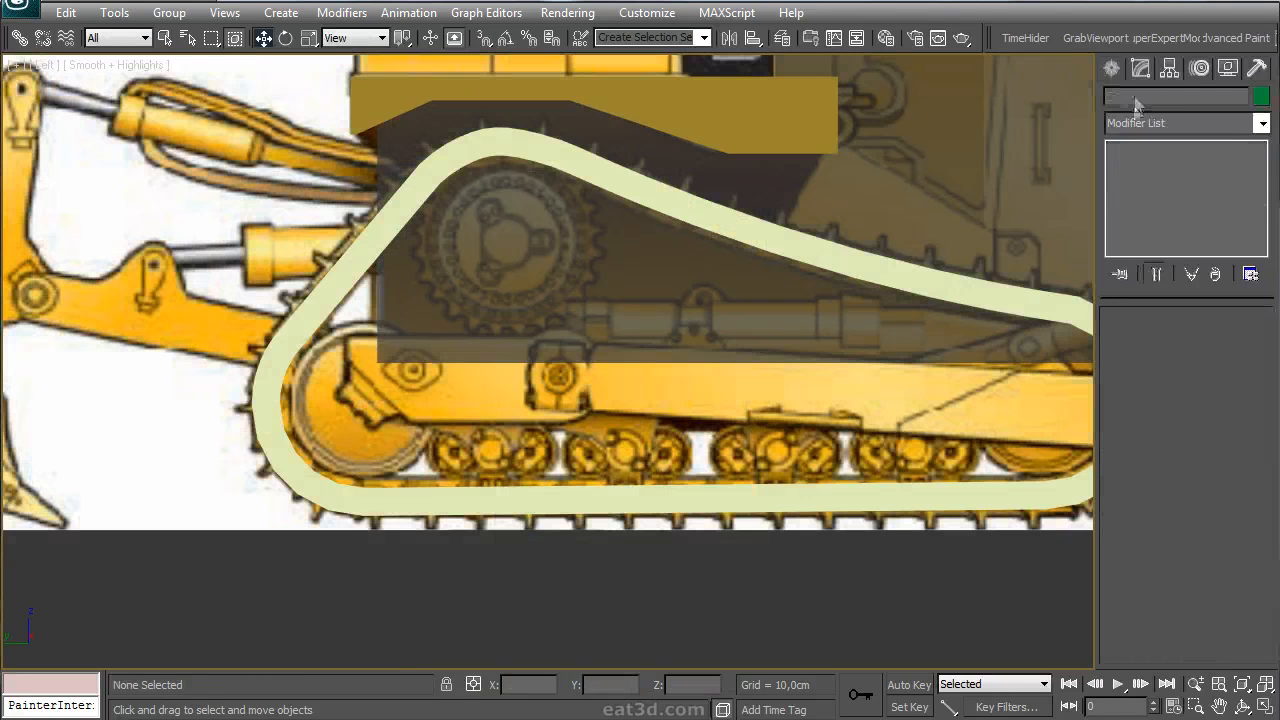
- Create one cylinder over the rear track wheel and another over the upper drive sprocket
click(1111, 68)
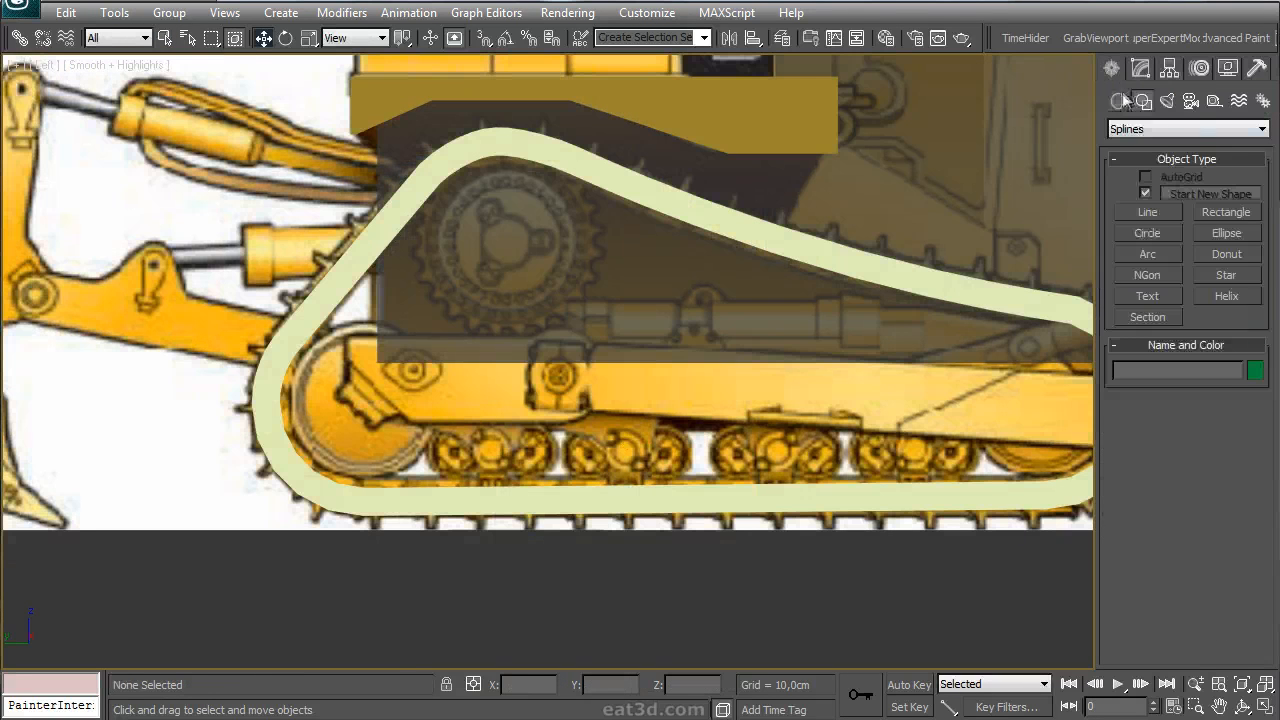
click(1124, 99)
click(1155, 238)
drag(358, 403, 409, 343)
click(388, 262)
drag(508, 241, 559, 170)
click(537, 84)
key(w)
middle_drag(722, 248, 401, 280)
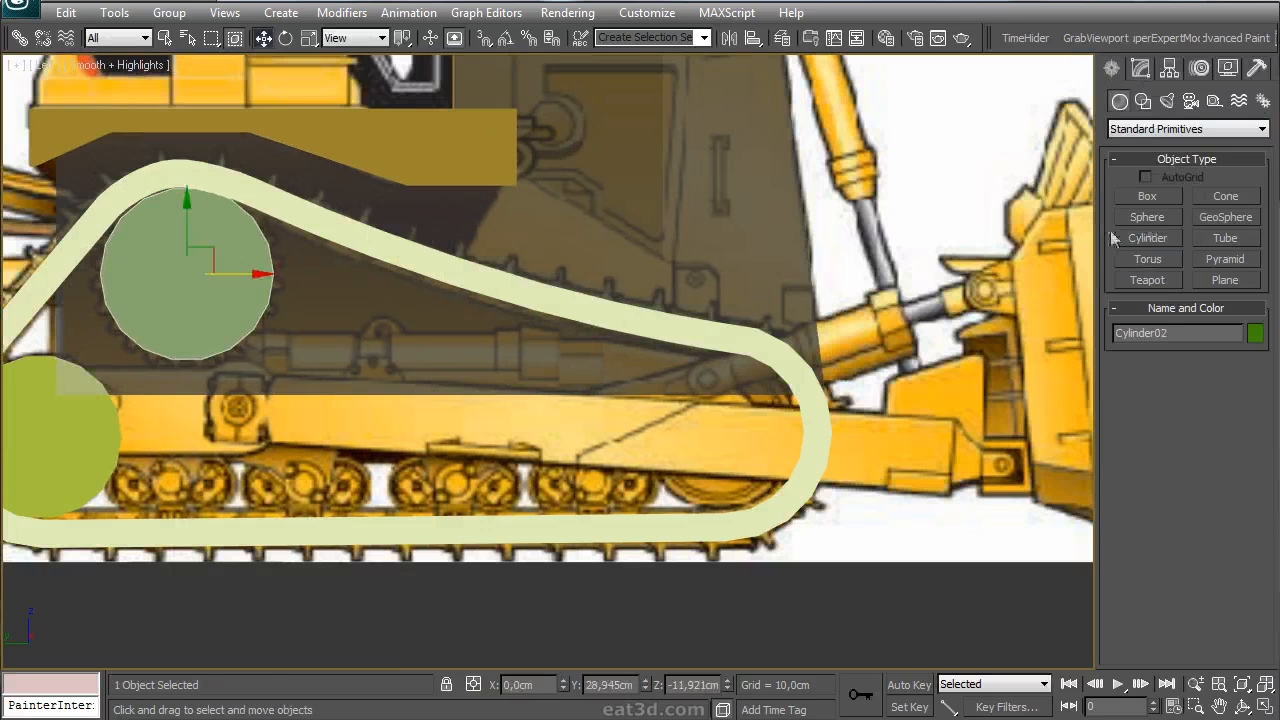
- Create a cylinder of about 9 cm radius over the front track wheel and move it sideways inside the track
click(1150, 239)
drag(721, 430, 707, 508)
click(734, 491)
right_click(734, 491)
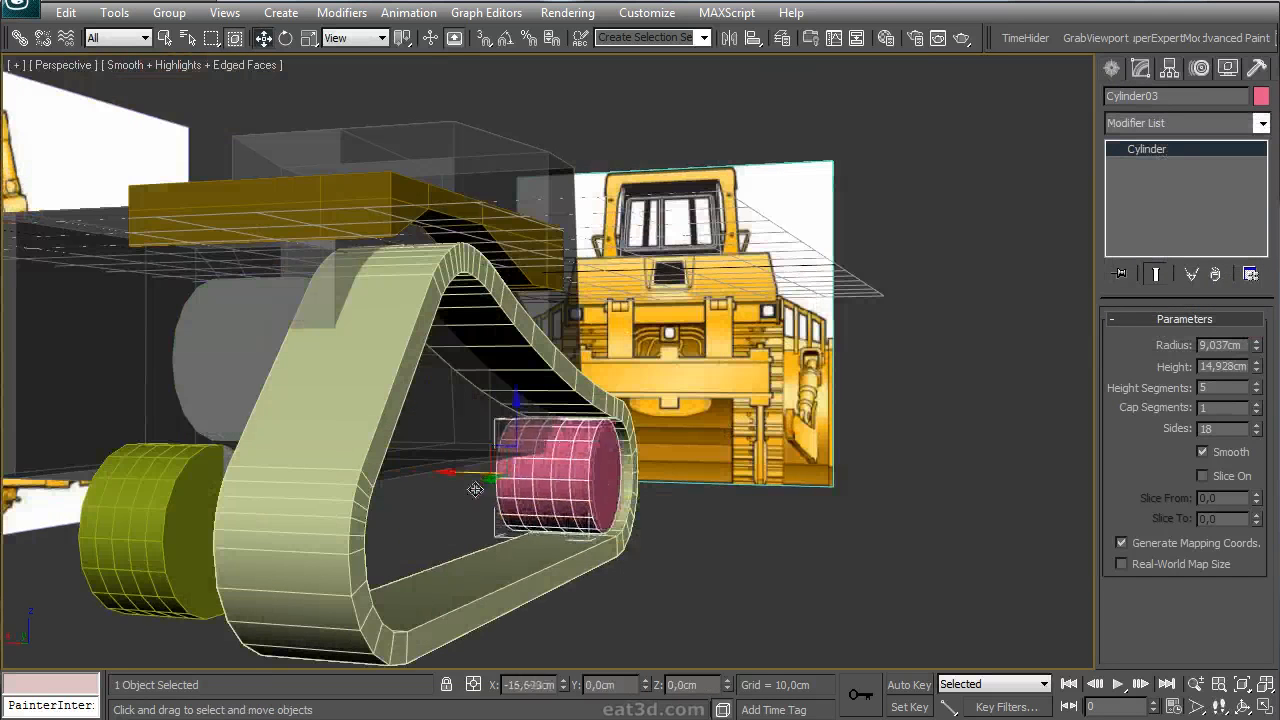
drag(475, 489, 497, 491)
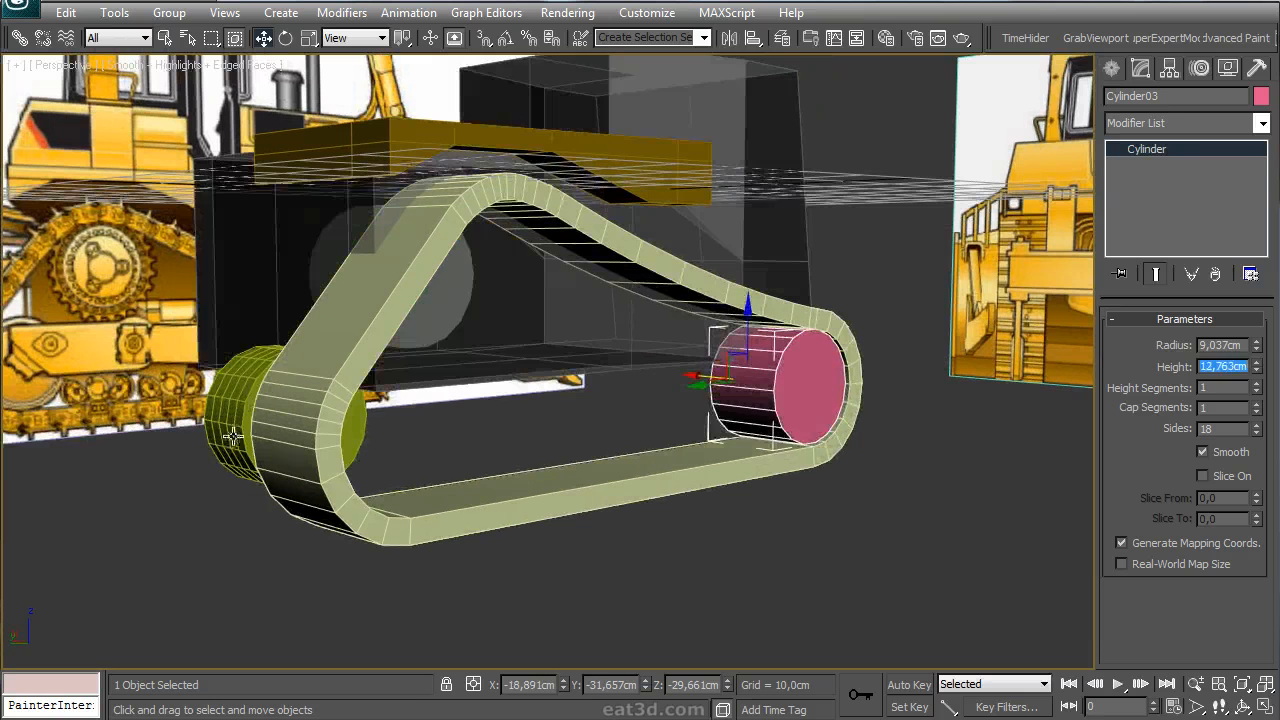
- Align the rear wheel and upper sprocket cylinders sideways with the front wheel cylinder and match its 12.763 cm height
click(232, 436)
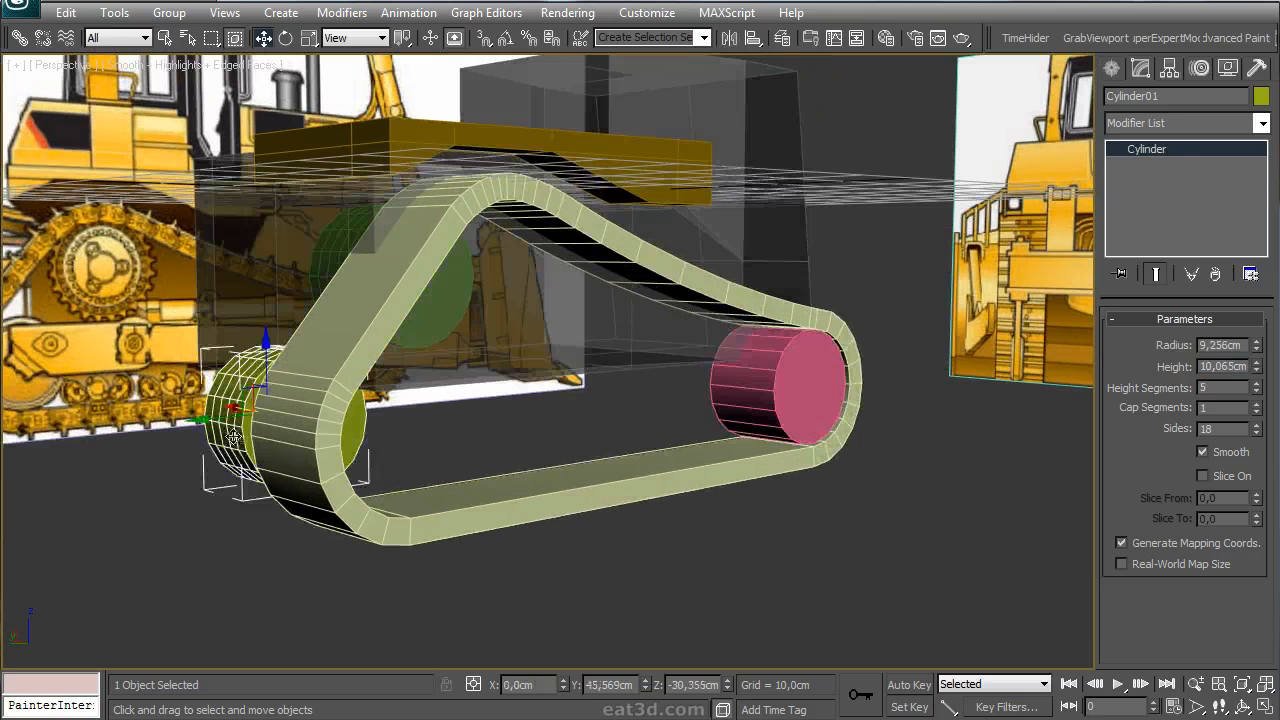
click(752, 38)
click(775, 385)
drag(640, 160, 720, 139)
click(697, 203)
click(772, 203)
click(714, 498)
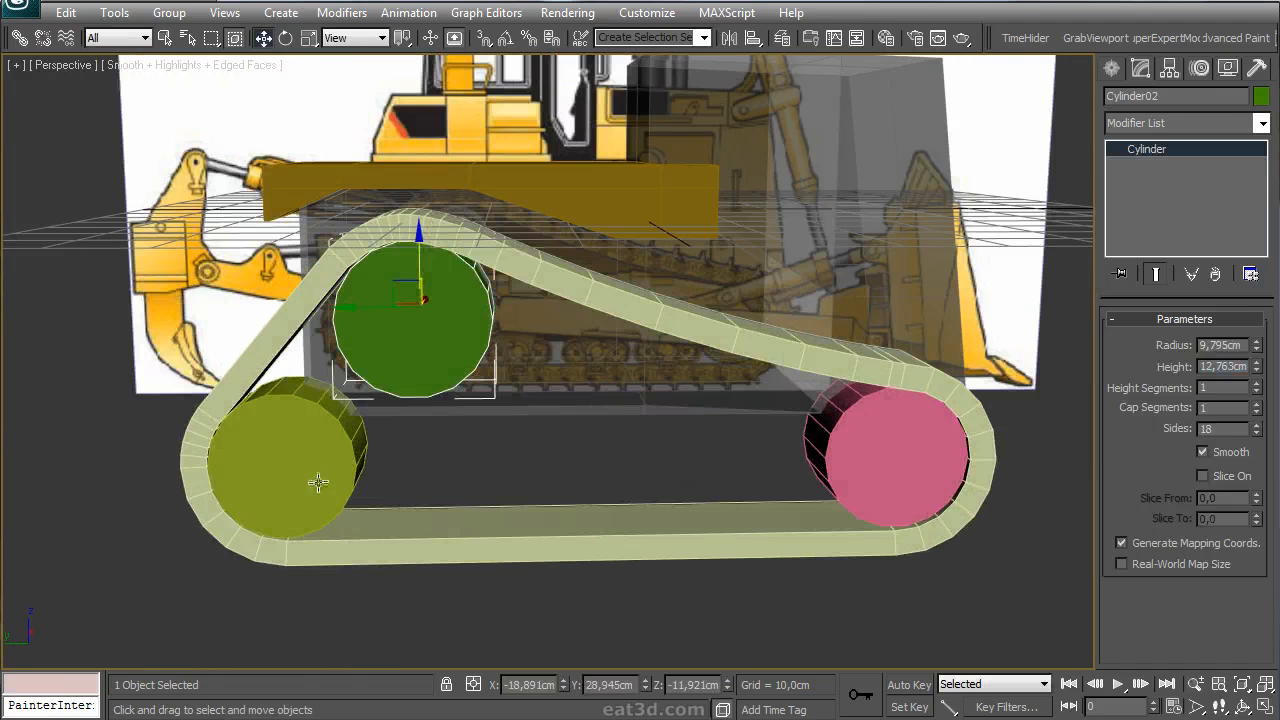
- Recolour all three wheel cylinders with the same dark yellow as the bulldozer's body
ctrl+click(318, 483)
ctrl+click(890, 455)
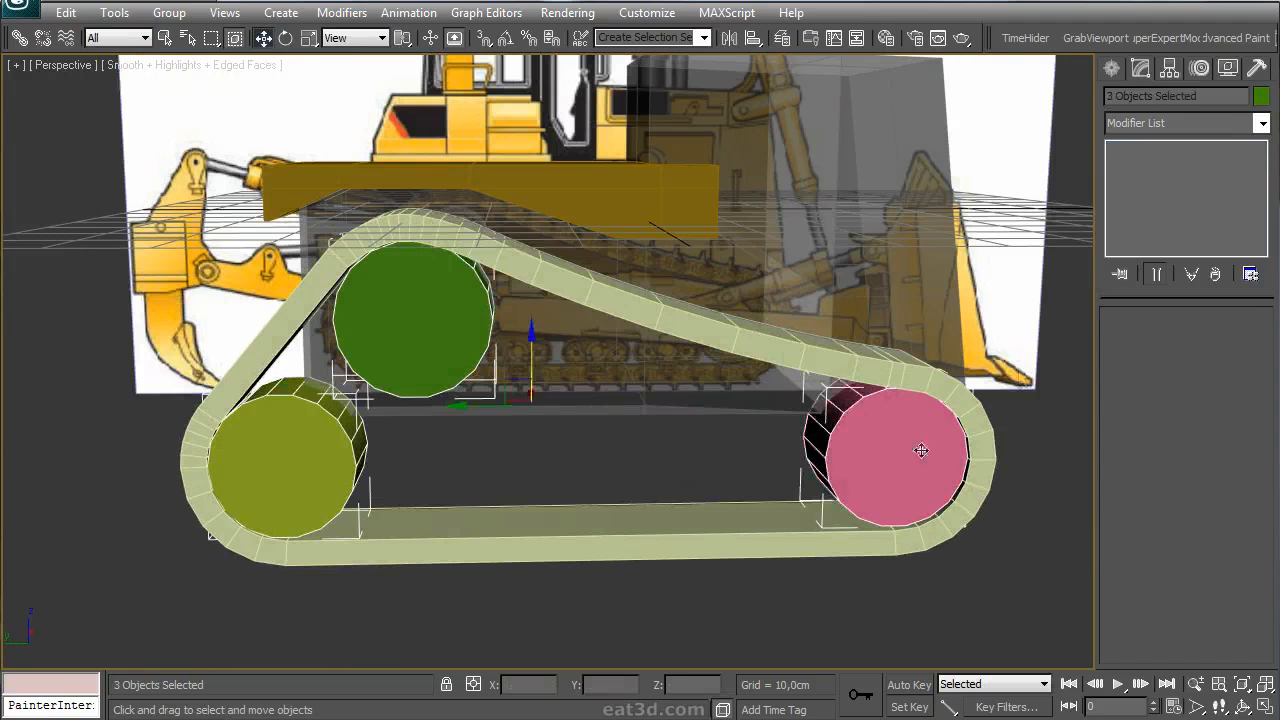
click(1261, 95)
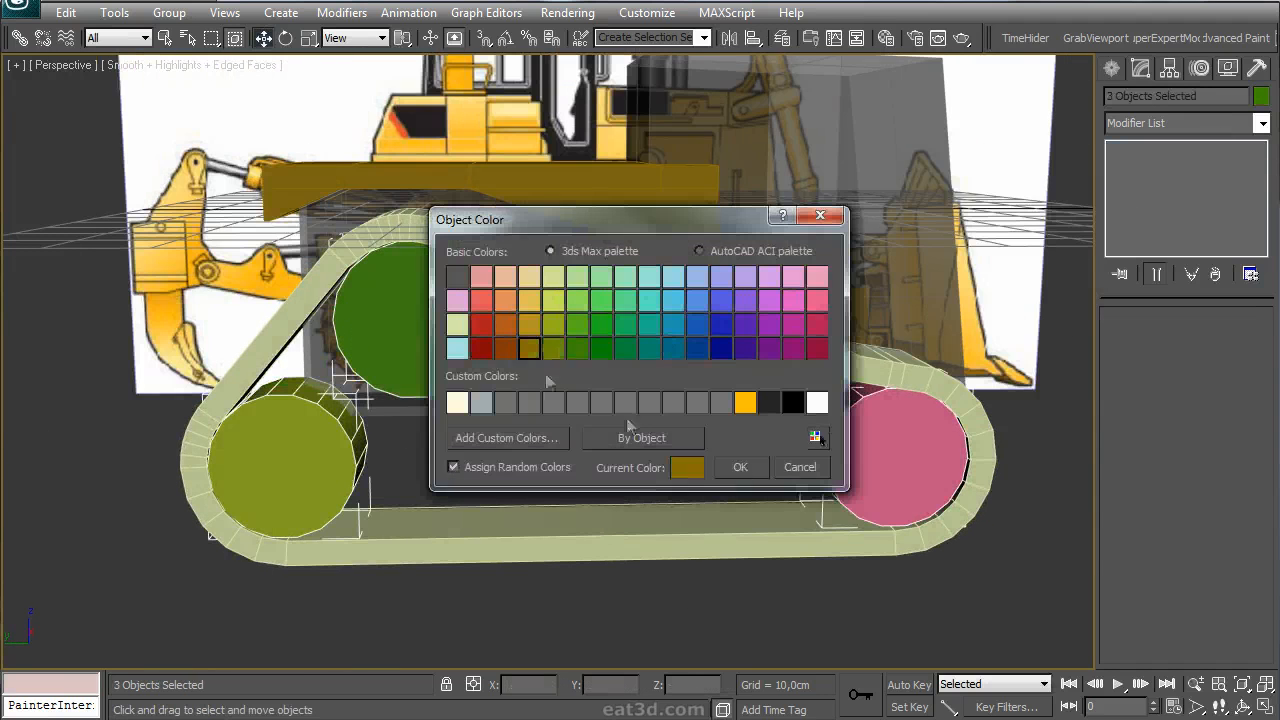
click(740, 467)
click(682, 520)
- Recolour the track object dark grey
click(1111, 69)
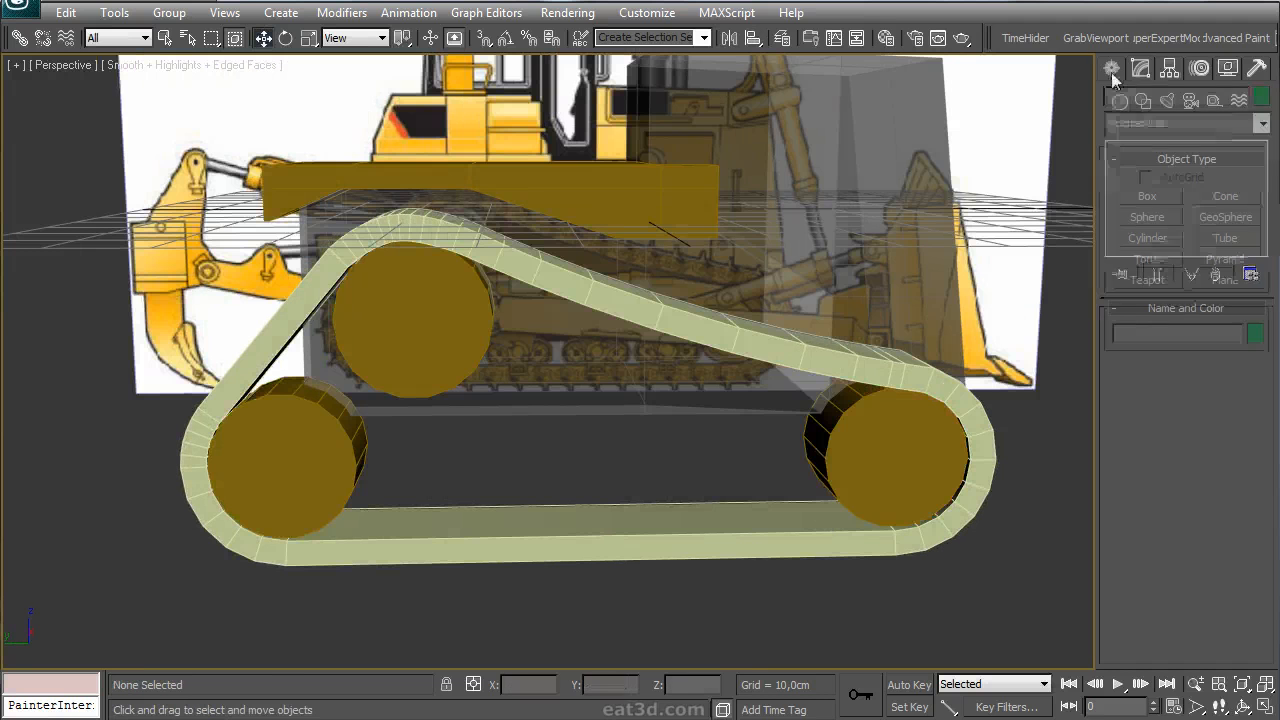
alt+middle_drag(836, 374, 681, 481)
click(680, 480)
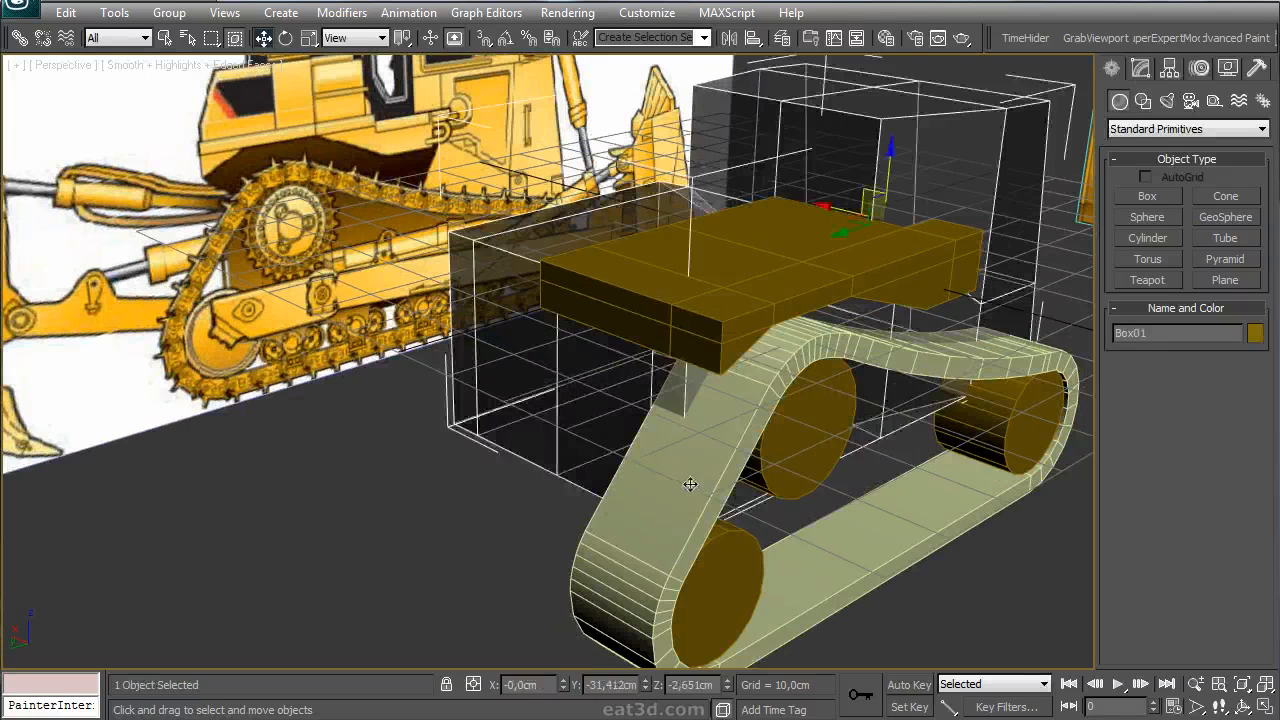
click(1255, 333)
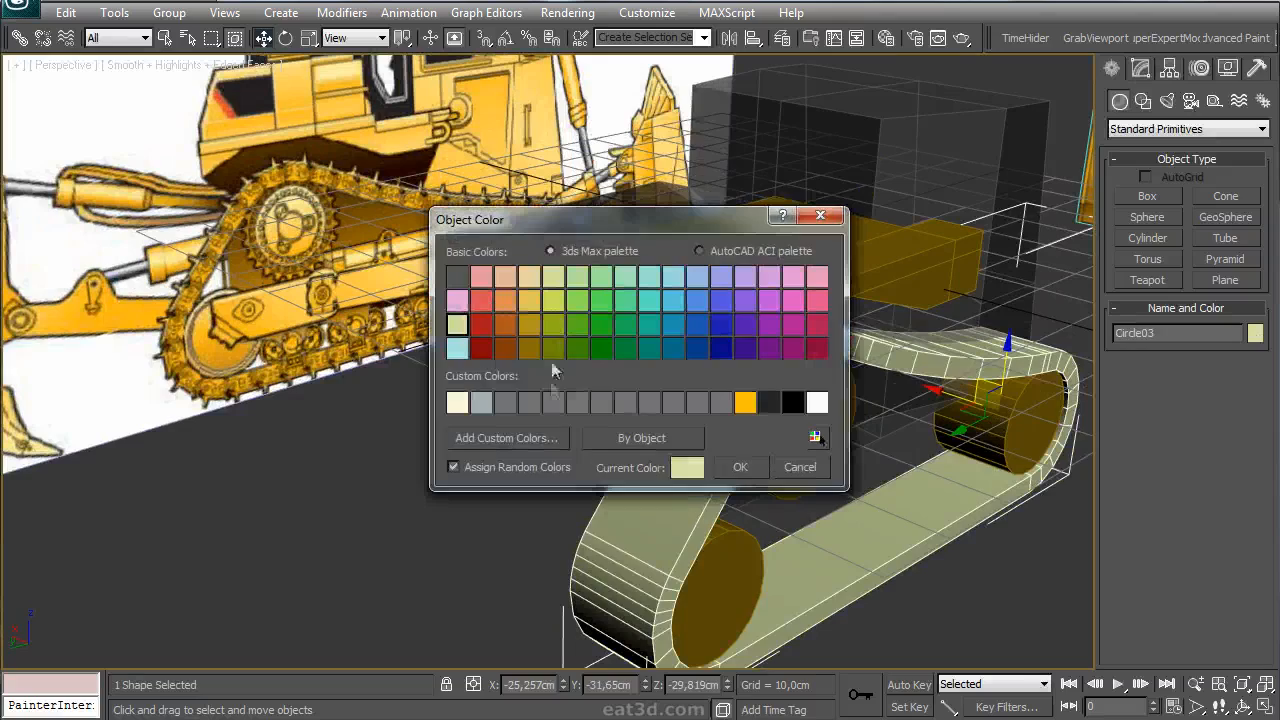
click(464, 284)
click(745, 470)
click(879, 491)
alt+middle_drag(879, 491, 663, 443)
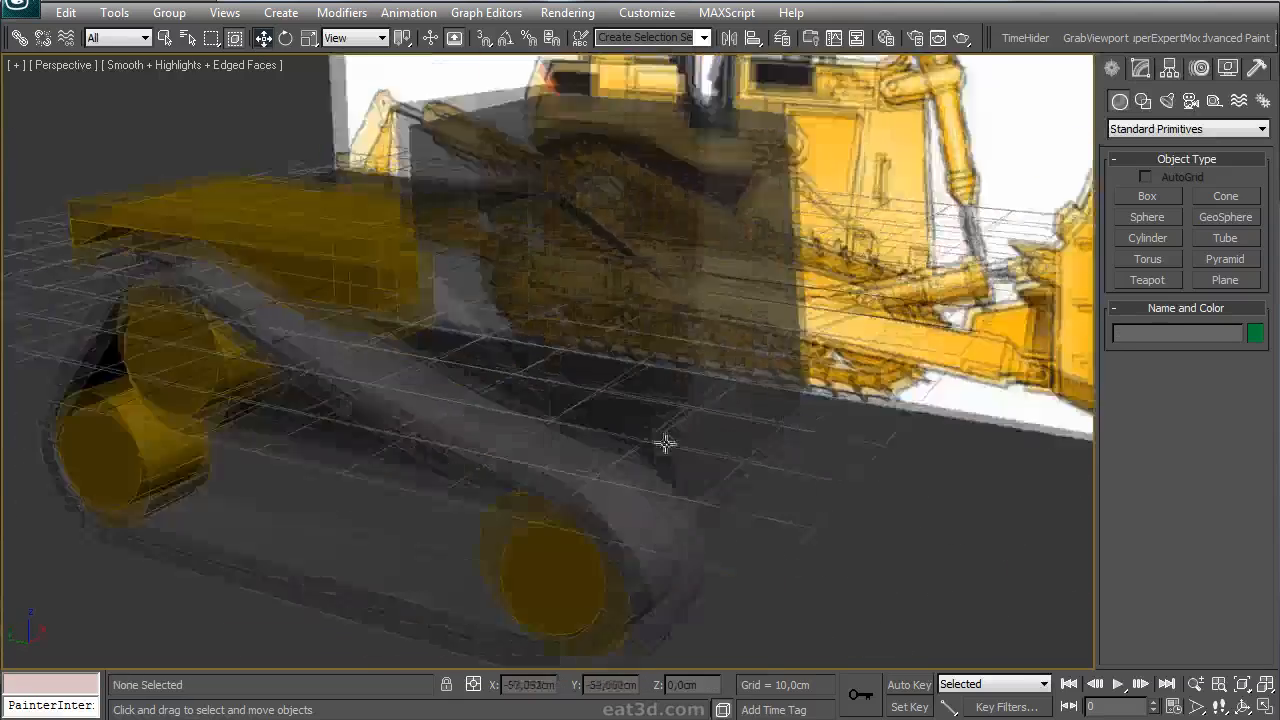
- Select the main body and turn off its see-through display
scroll(607, 389, down, 3)
scroll(607, 389, up, 3)
click(606, 360)
key(alt+x)
alt+middle_drag(606, 362, 780, 410)
click(1170, 70)
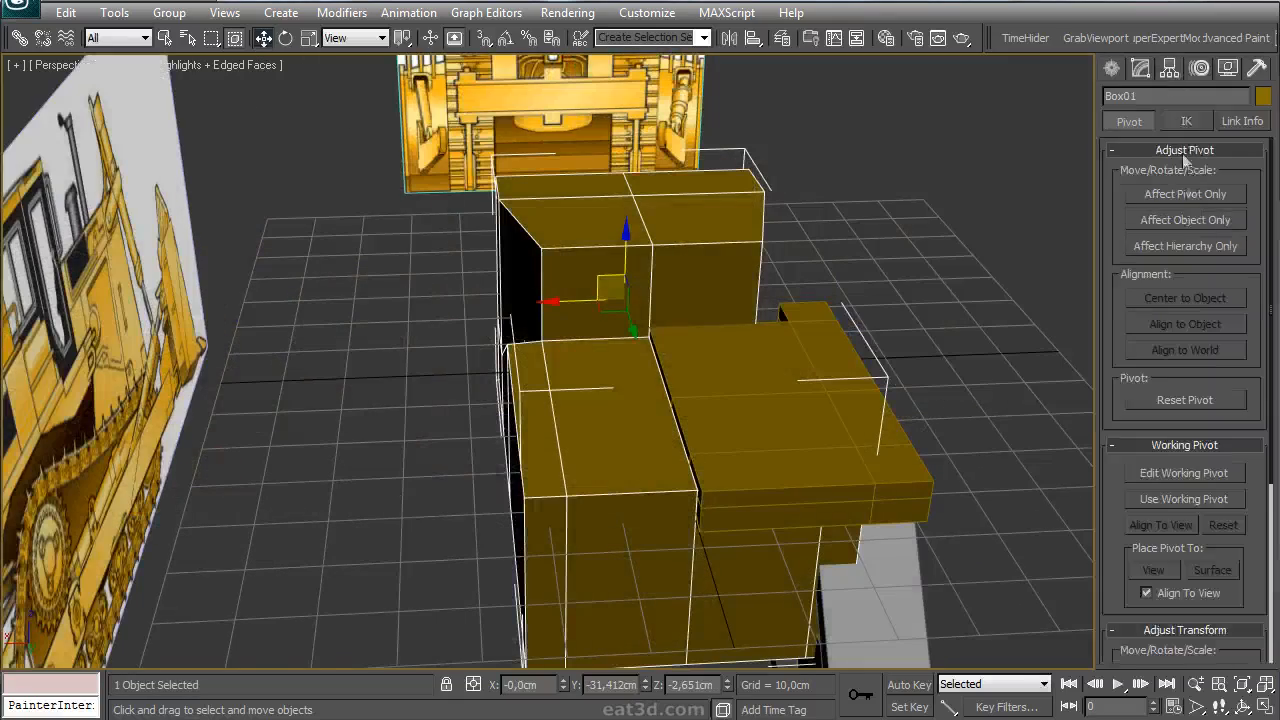
click(1141, 68)
- Delete the unneeded polygons from the main body's half mesh, checking them in wireframe, and return to shaded display
click(1156, 229)
mouse_move(689, 366)
alt+middle_down()
mouse_move(677, 314)
mouse_move(643, 404)
mouse_move(610, 430)
alt+middle_up()
ctrl+click(677, 314)
key(F3)
ctrl+click(727, 474)
mouse_move(727, 474)
alt+middle_down()
mouse_move(654, 439)
mouse_move(616, 443)
mouse_move(715, 412)
alt+middle_up()
key(Delete)
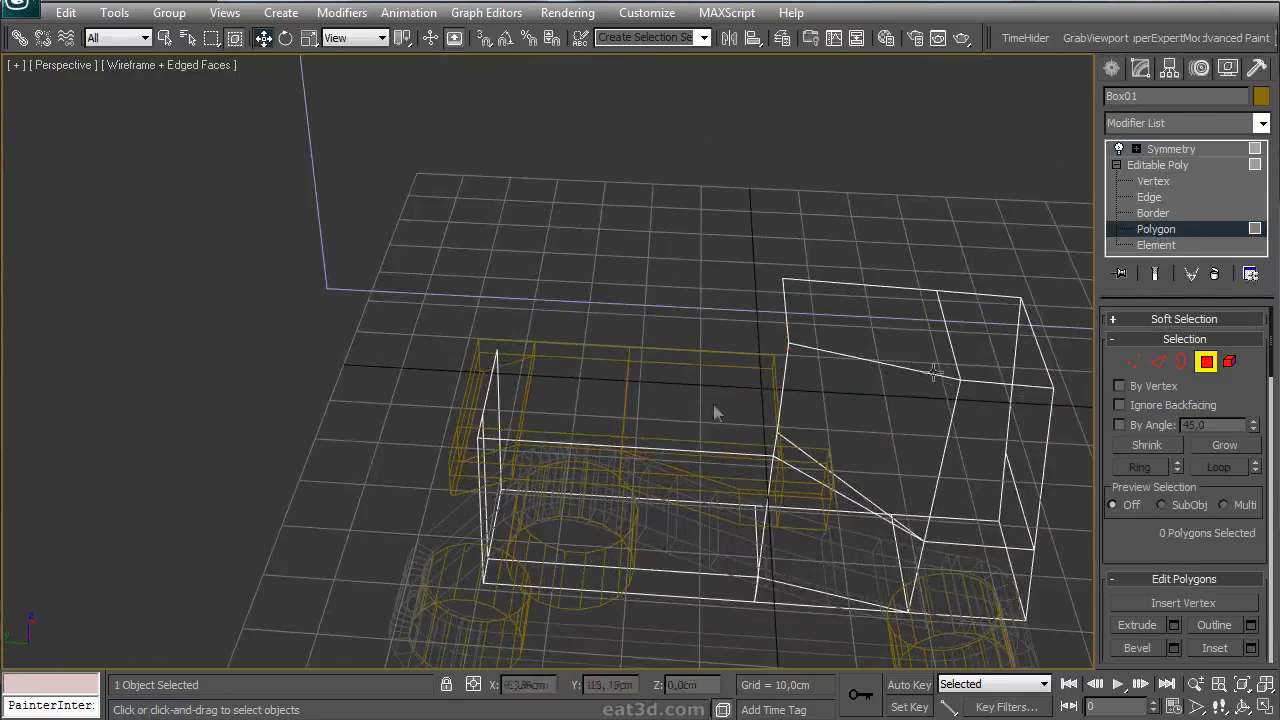
click(1206, 361)
key(F3)
- Attach the fender deck to the main body's editable poly
scroll(1171, 545, down, 3)
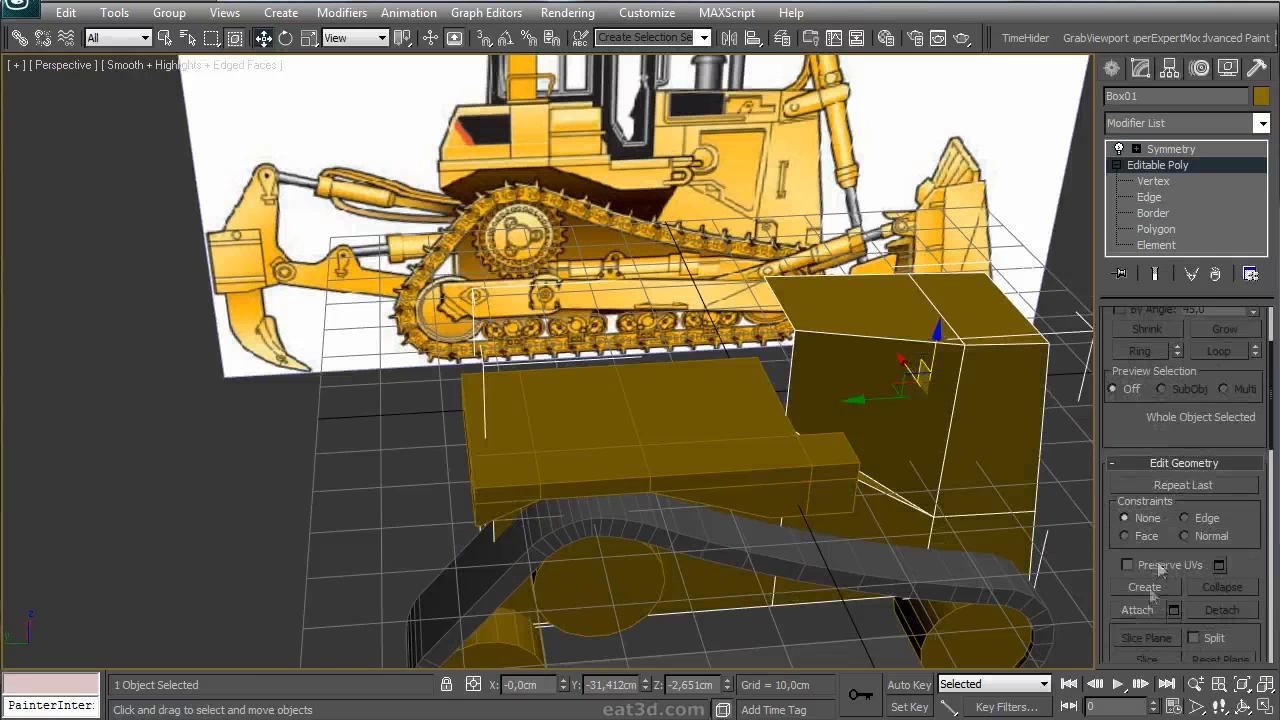
click(1139, 610)
click(726, 457)
right_click(1056, 478)
- Draw a box over the cab on the side blueprint, about 31.7 by 35.8 cm and 20.2 cm deep
click(1061, 493)
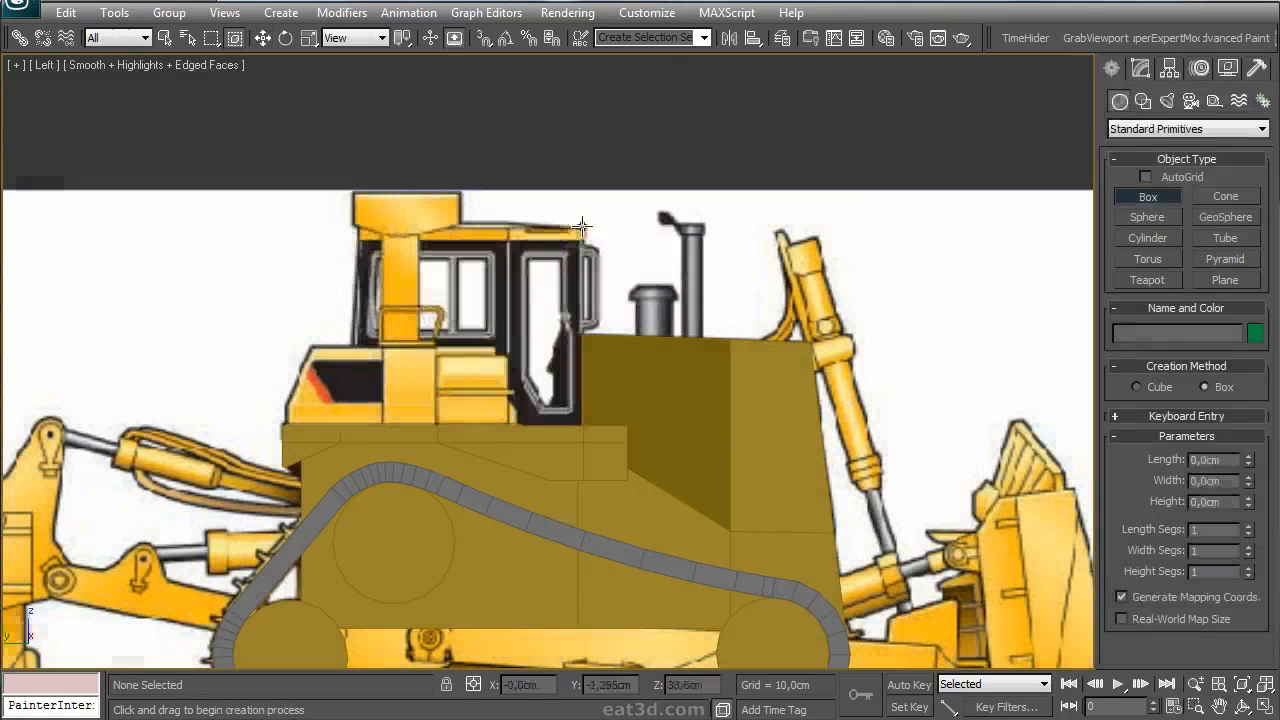
drag(586, 228, 359, 424)
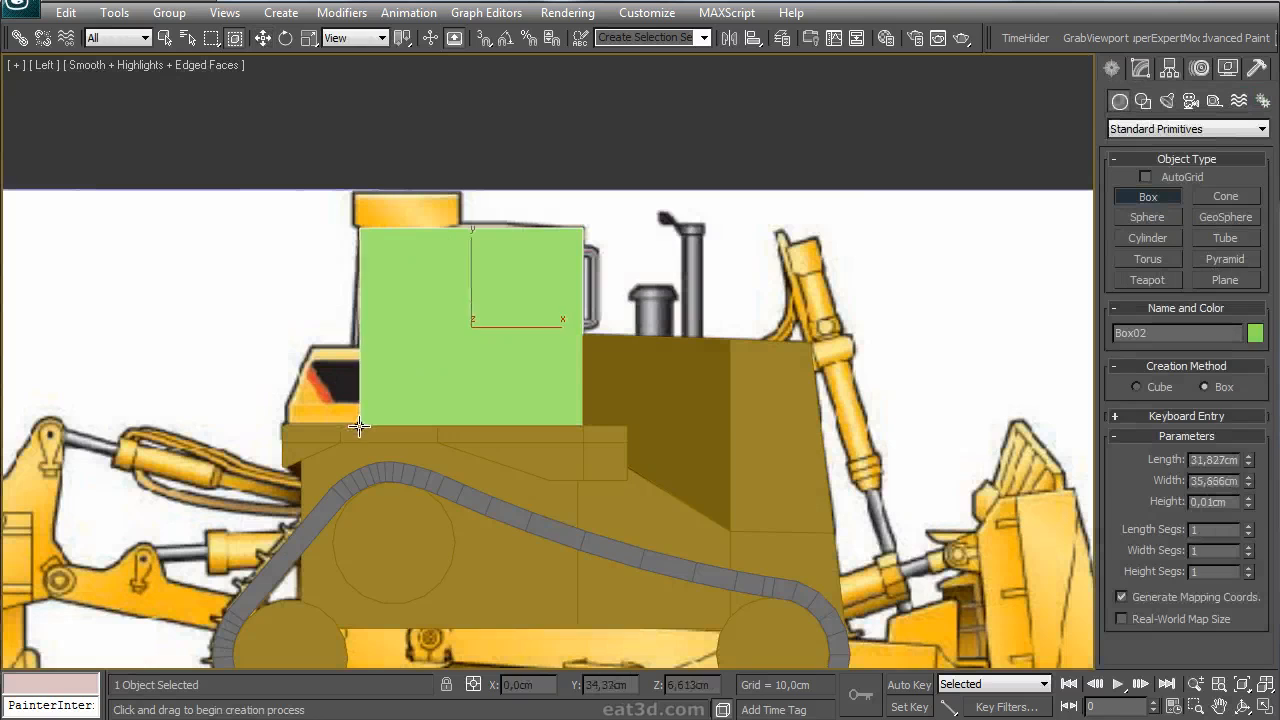
click(367, 346)
key(w)
middle_drag(371, 334, 349, 342)
key(alt+w)
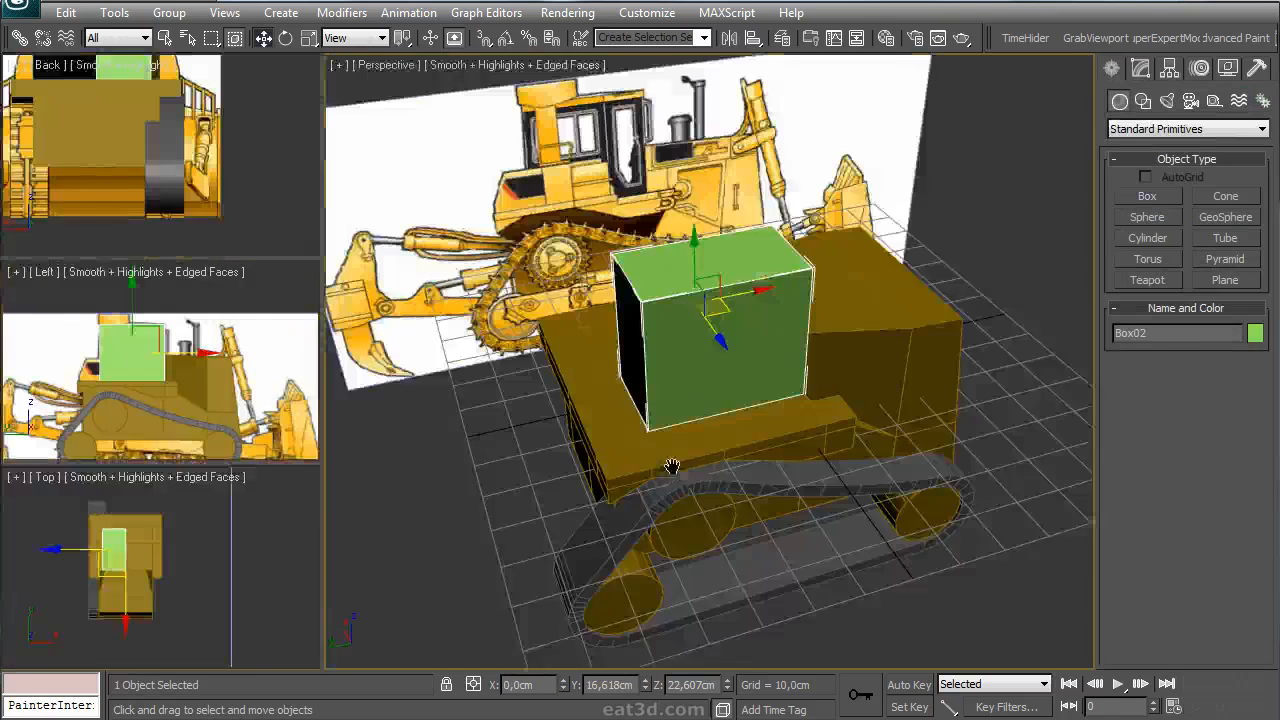
middle_click(673, 471)
key(alt+w)
alt+middle_drag(726, 388, 566, 406)
scroll(566, 406, up, 3)
- Reduce the cab box's height parameter to about 17.9 cm
click(1140, 67)
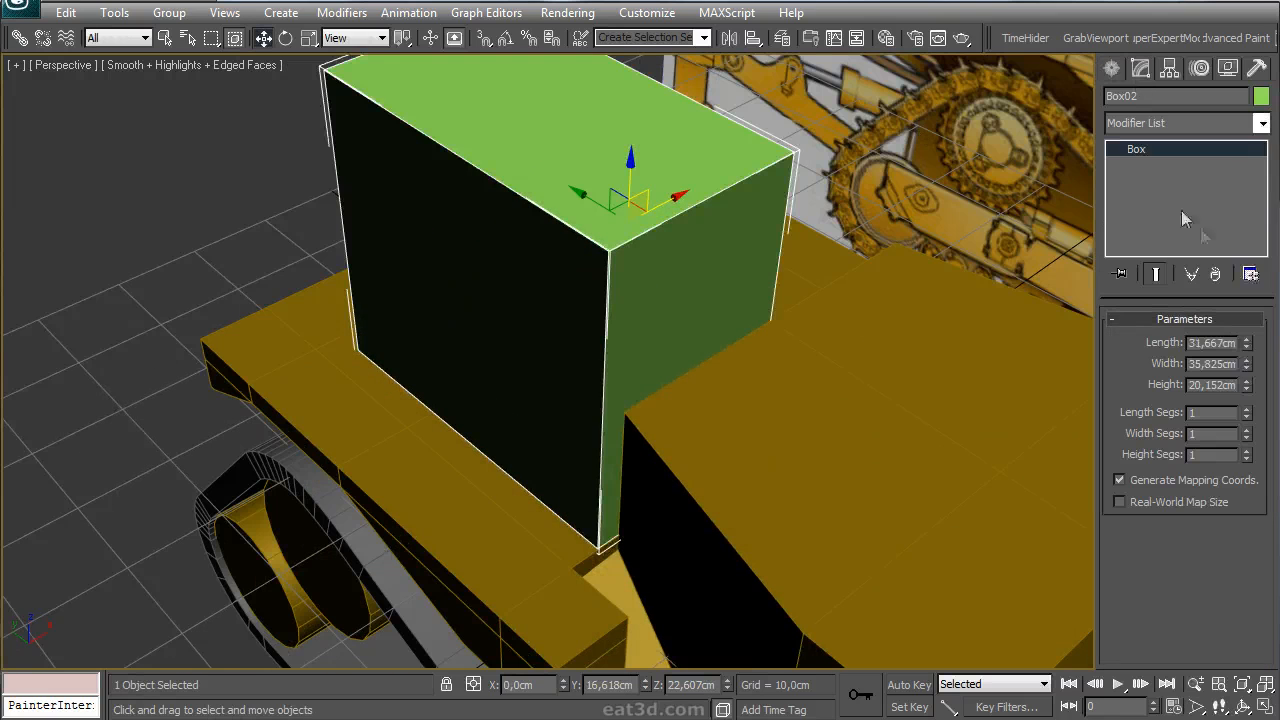
drag(1246, 343, 1248, 397)
key(ctrl+z)
alt+middle_drag(836, 399, 849, 401)
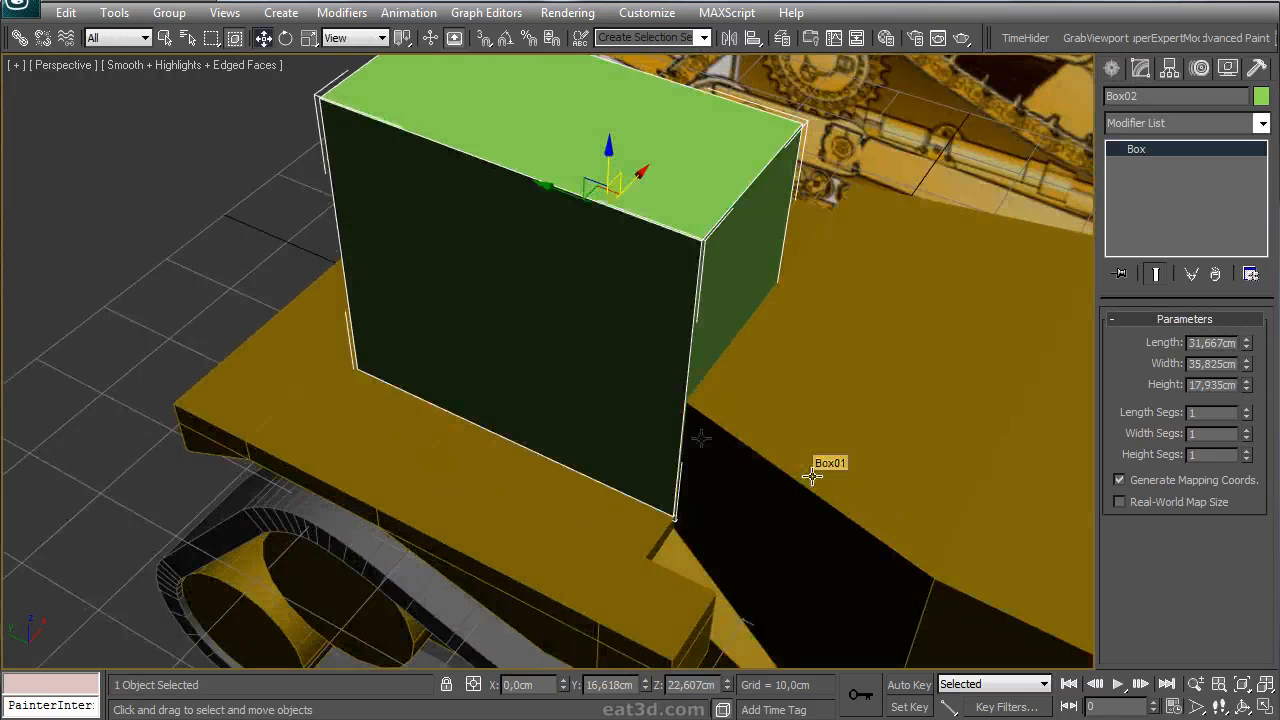
middle_drag(754, 392, 736, 395)
- Convert the cab box to an editable poly
right_click(1183, 165)
click(1225, 270)
alt+middle_drag(920, 409, 1000, 300)
right_click(1167, 160)
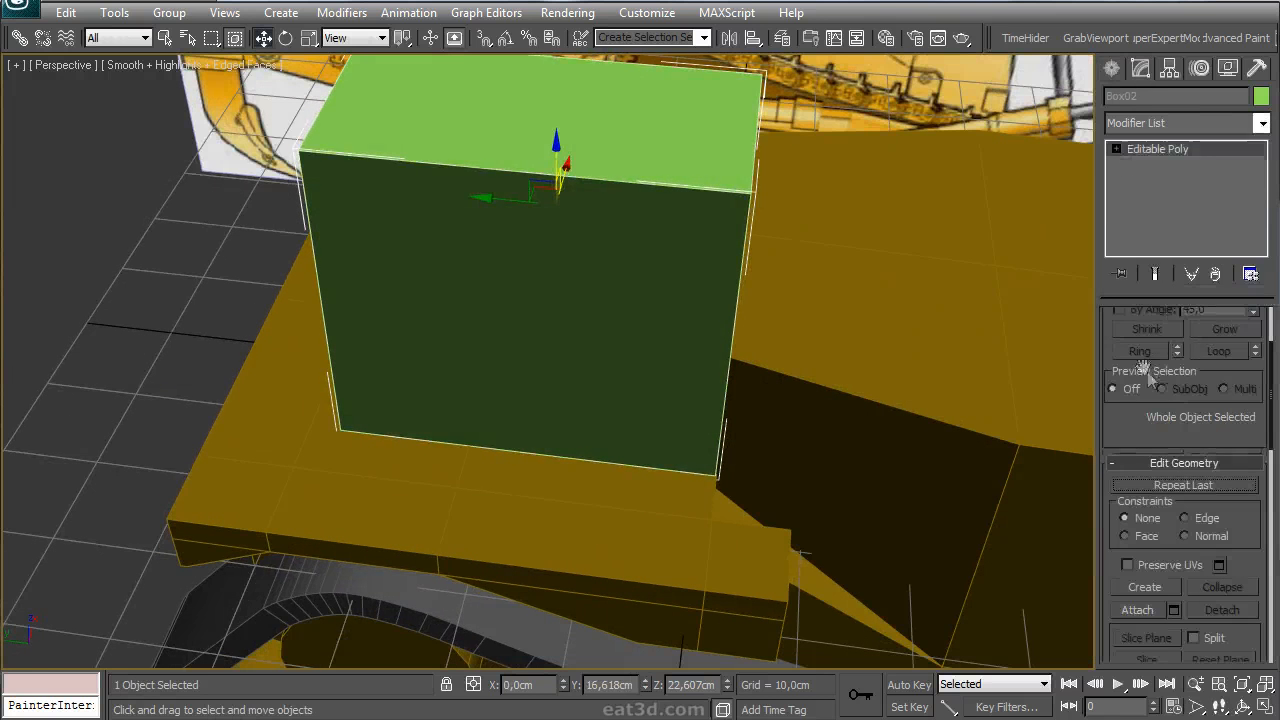
- Connect the cab box's lengthwise edges with one edge loop placed toward the front
click(1117, 151)
click(1121, 184)
click(689, 188)
scroll(1164, 425, down, 3)
click(1250, 562)
key(alt+w)
key(alt+w)
click(944, 268)
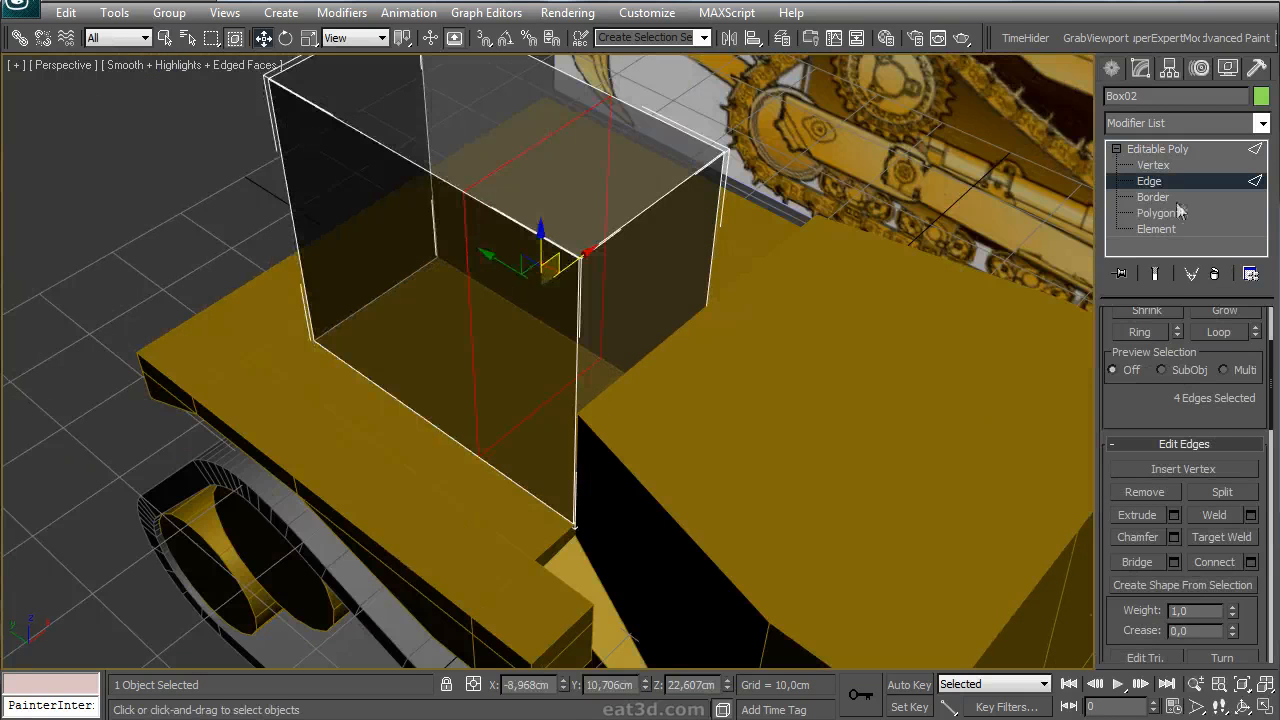
- Angle the cab box's front outer side inward and refine the shape through its centre-side and top polygons
click(1180, 212)
click(430, 275)
drag(430, 275, 388, 276)
alt+middle_drag(388, 276, 503, 309)
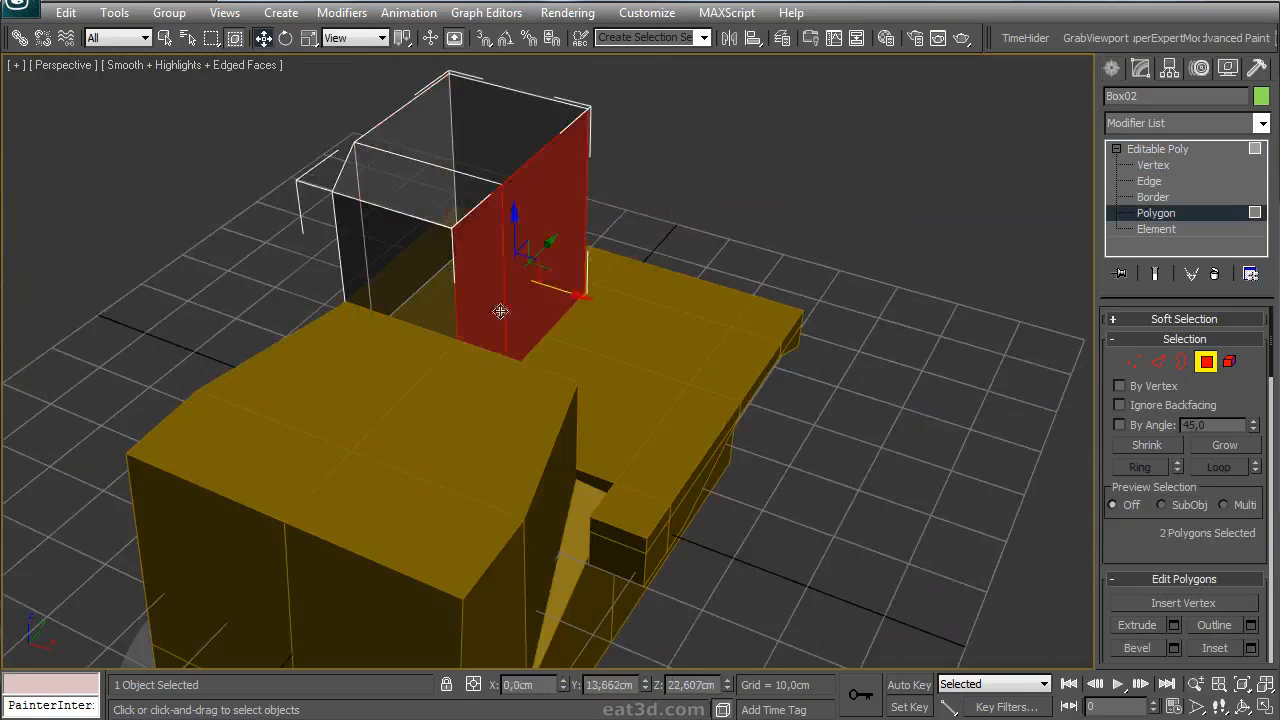
click(503, 309)
click(474, 190)
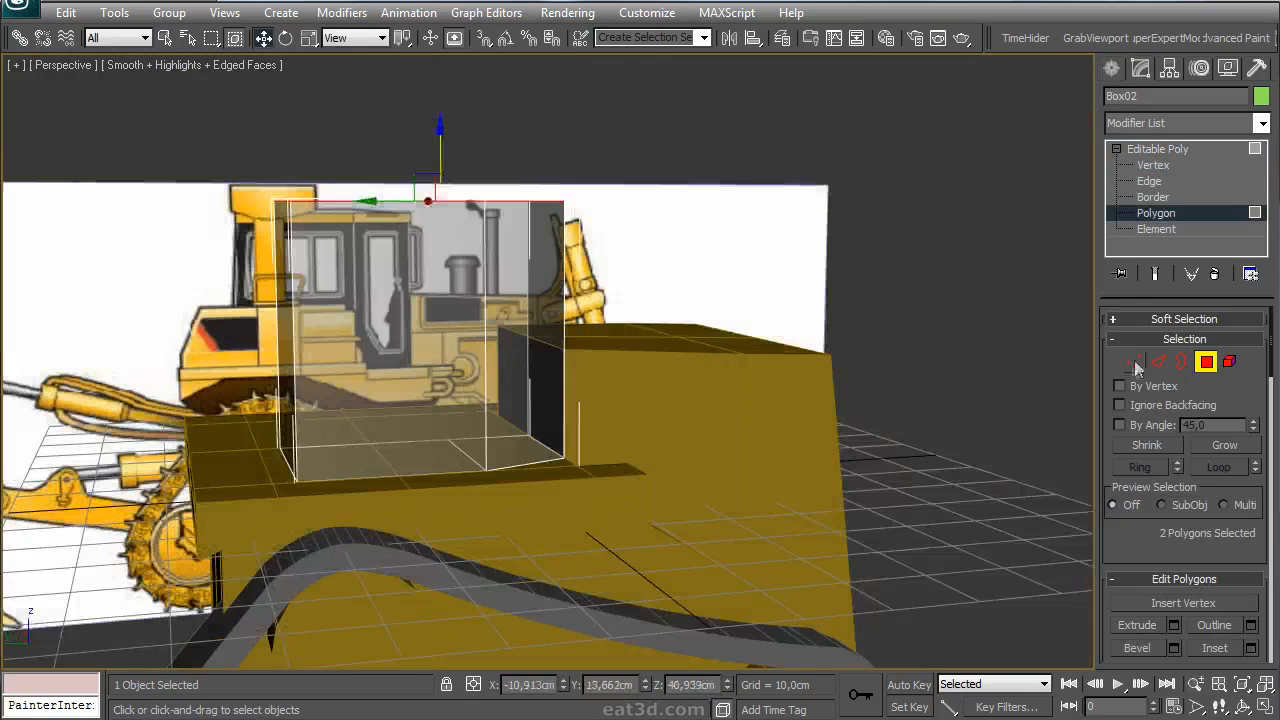
key(1)
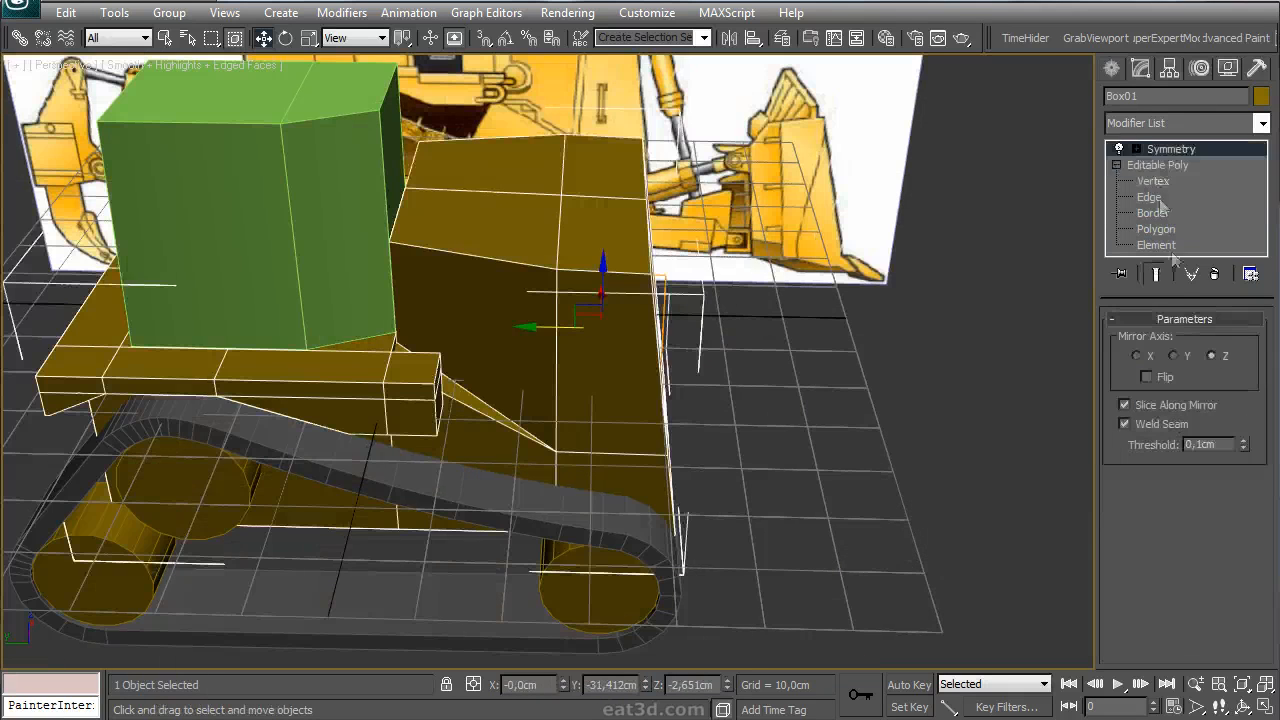
- Attach the cab to the main body below its Symmetry modifier
click(1158, 164)
scroll(1185, 480, down, 5)
click(1138, 593)
click(380, 295)
alt+middle_drag(380, 295, 571, 371)
- Select the outer-side vertices of the merged body and cab and move them sideways to adjust the width
key(1)
key(alt+w)
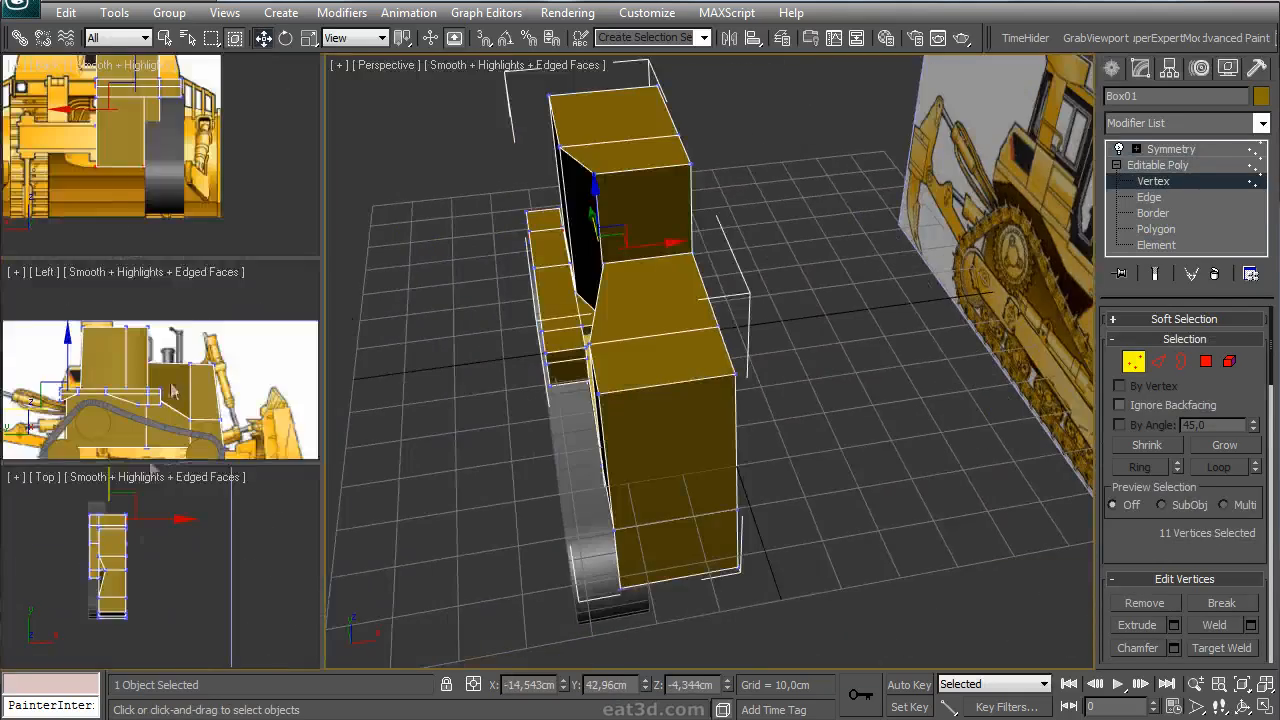
right_click(157, 565)
key(alt+w)
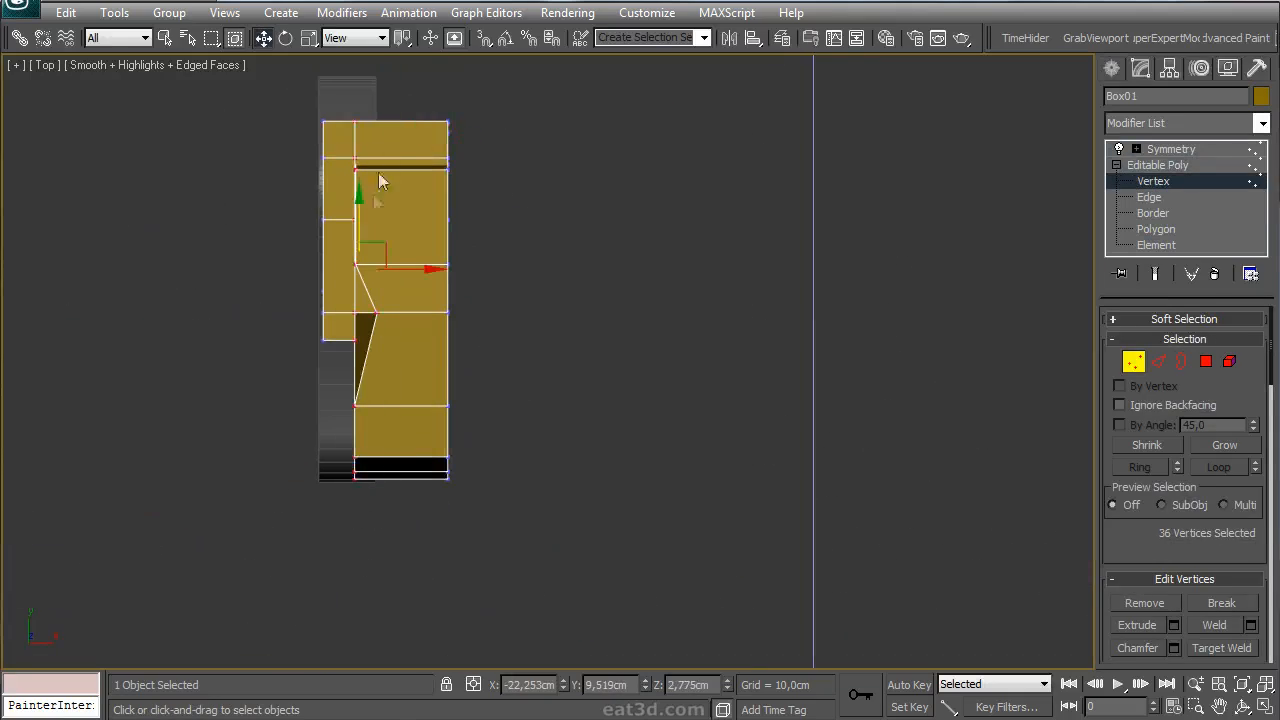
key(p)
alt+middle_drag(383, 266, 619, 370)
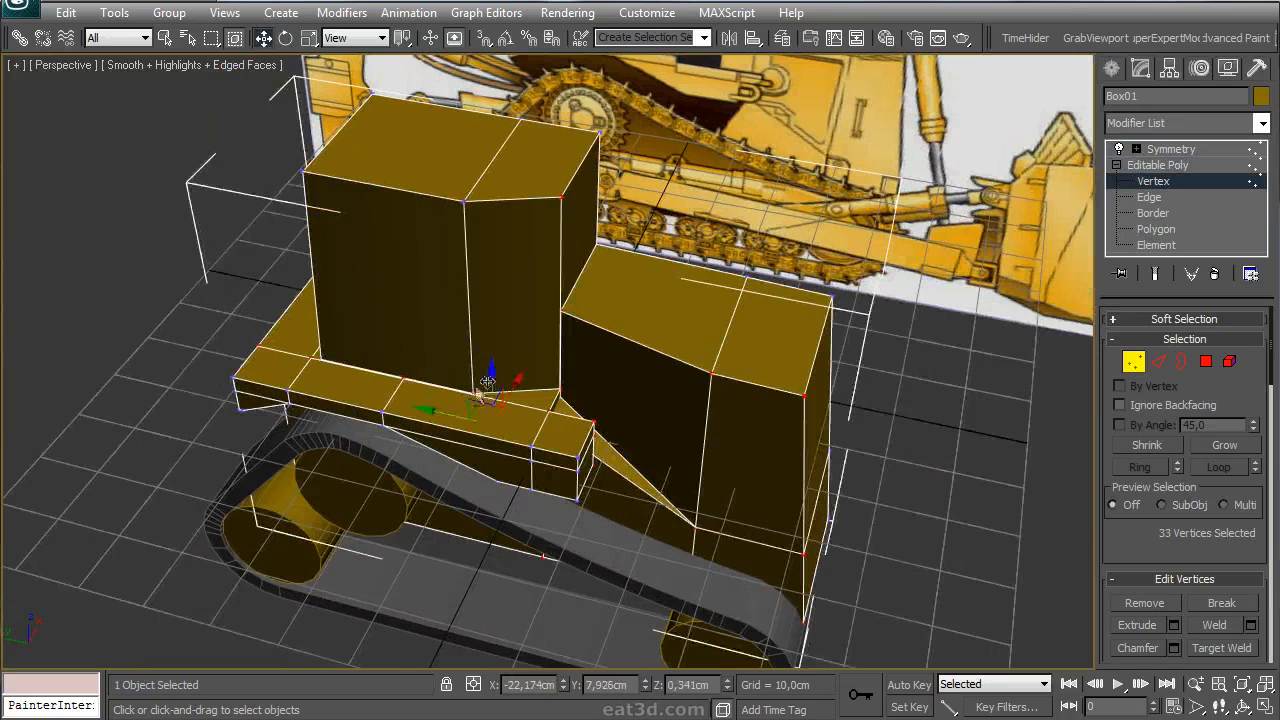
alt+middle_drag(465, 398, 335, 394)
drag(541, 412, 579, 406)
alt+middle_drag(545, 408, 795, 348)
click(1207, 363)
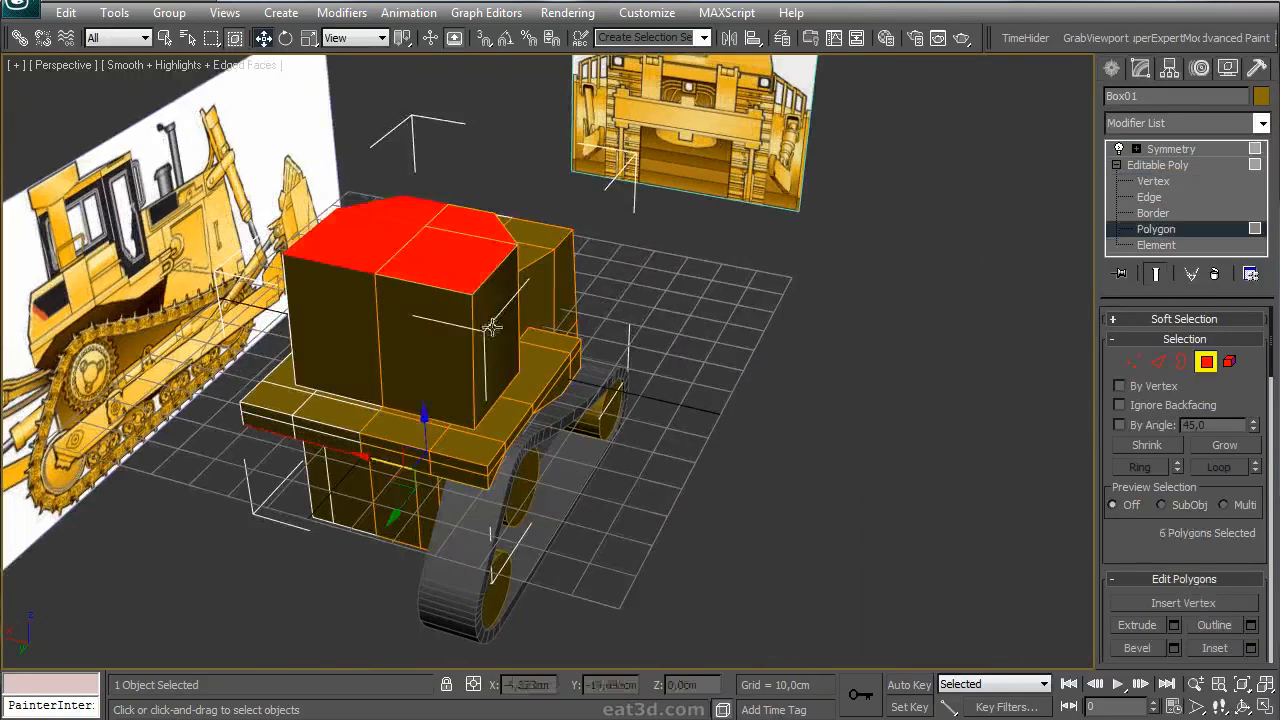
click(491, 329)
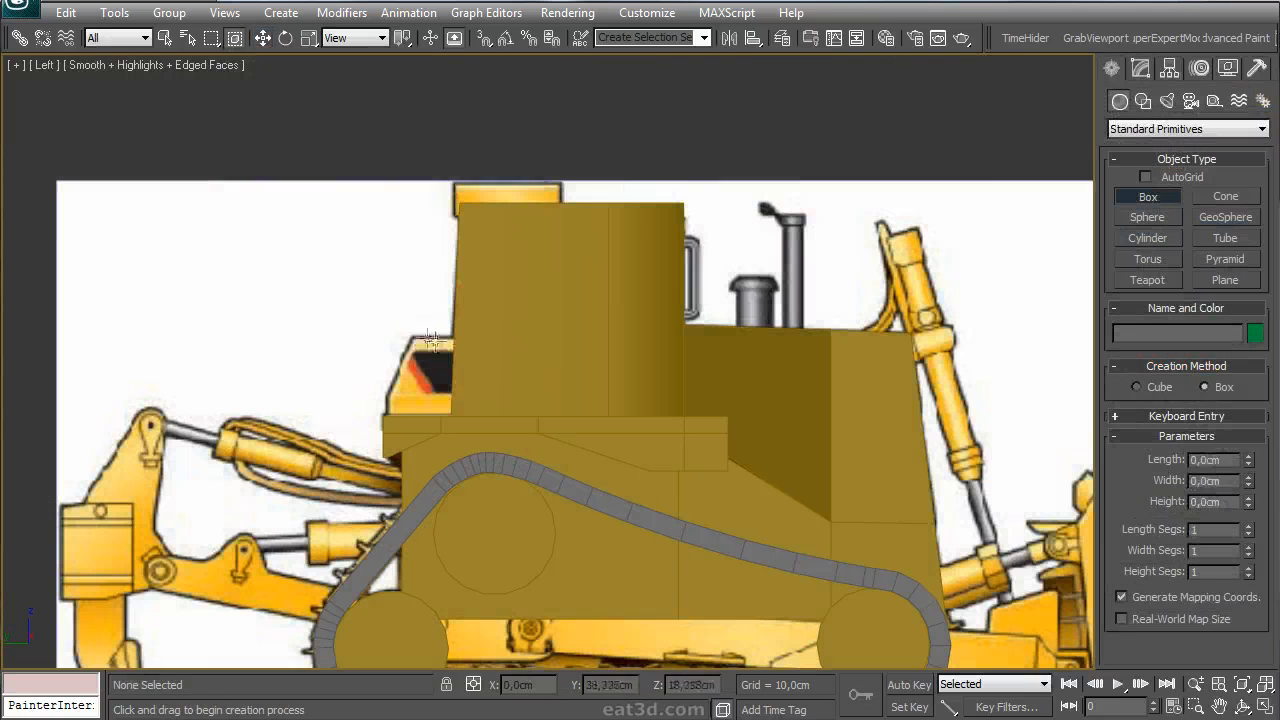
- Draw a box about 13.3 by 30.9 cm on the deck around the lower rear of the cab
drag(607, 420, 609, 418)
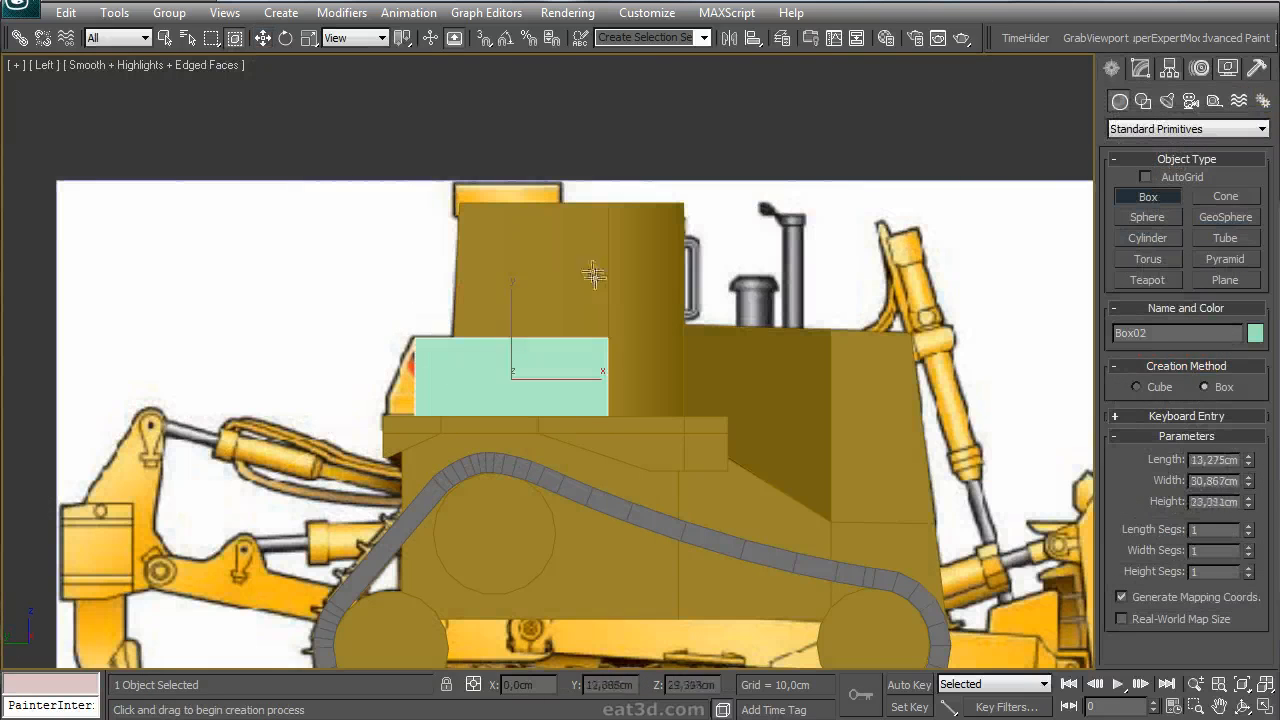
click(571, 209)
key(w)
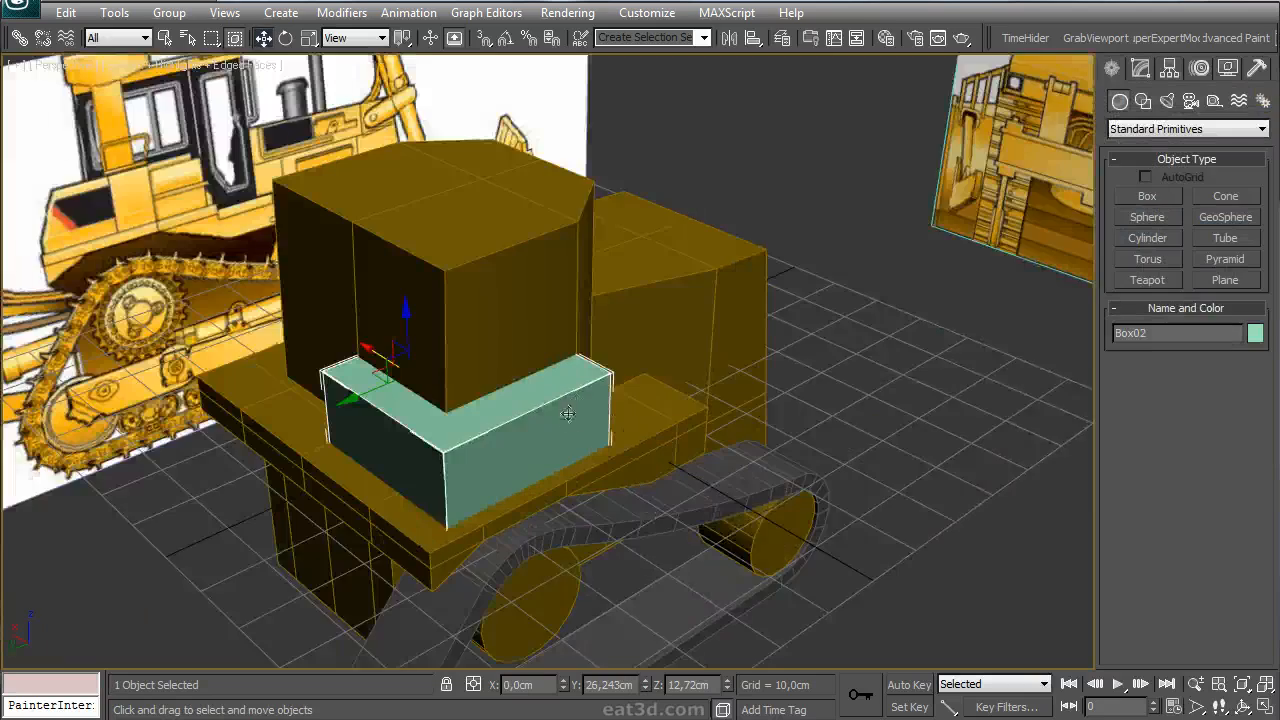
alt+middle_drag(690, 350, 734, 303)
- Convert the new box to an editable poly and move its rear polygon back toward the deck's rear edge
click(1141, 68)
right_click(1167, 152)
click(1233, 301)
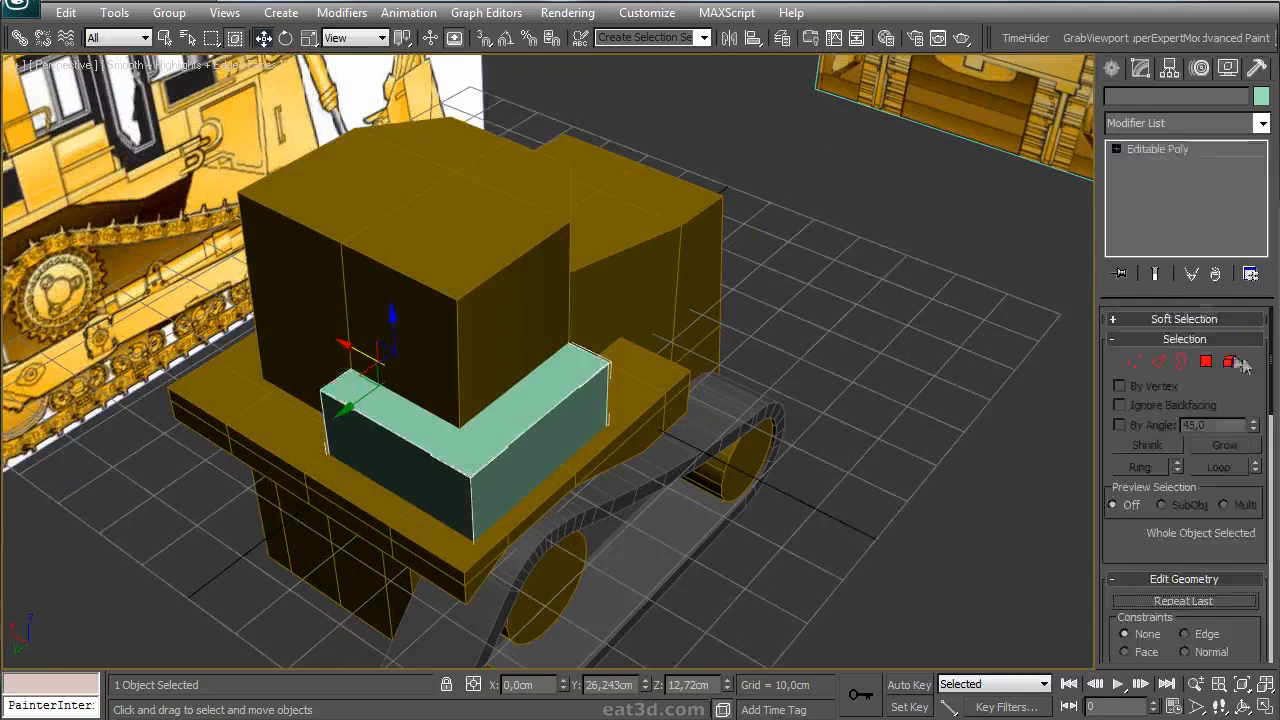
click(1206, 361)
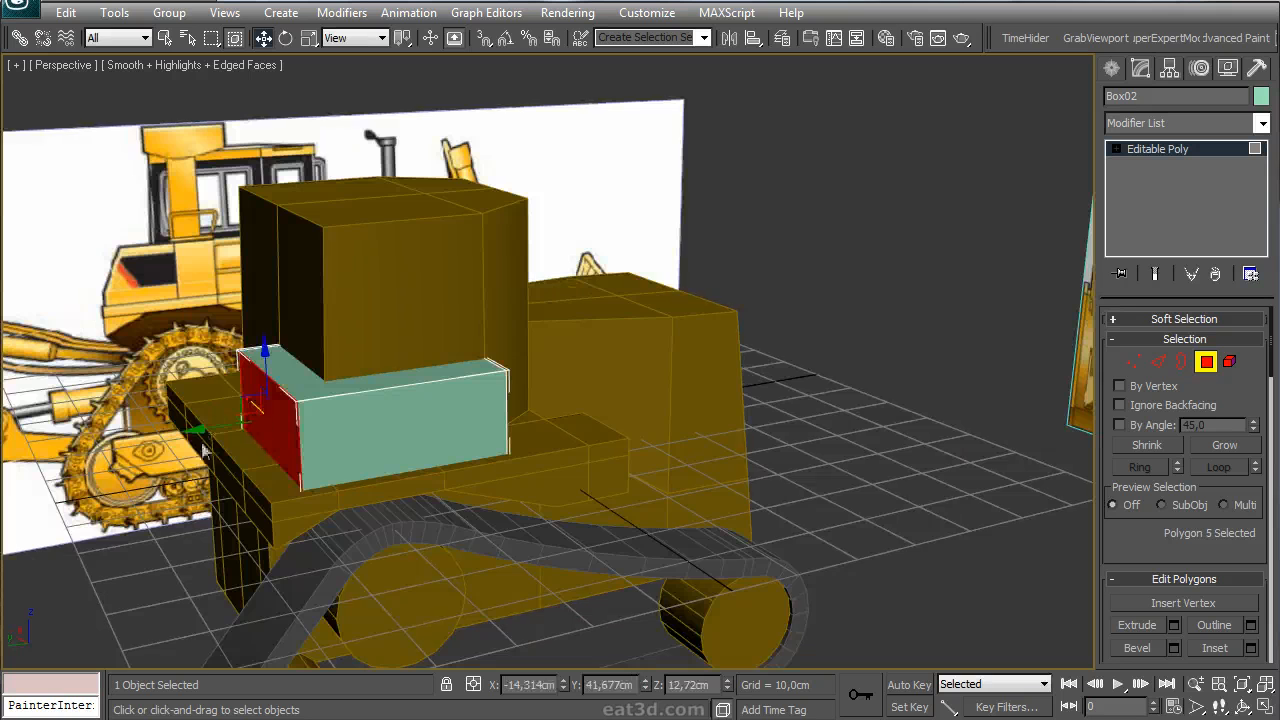
drag(203, 449, 189, 431)
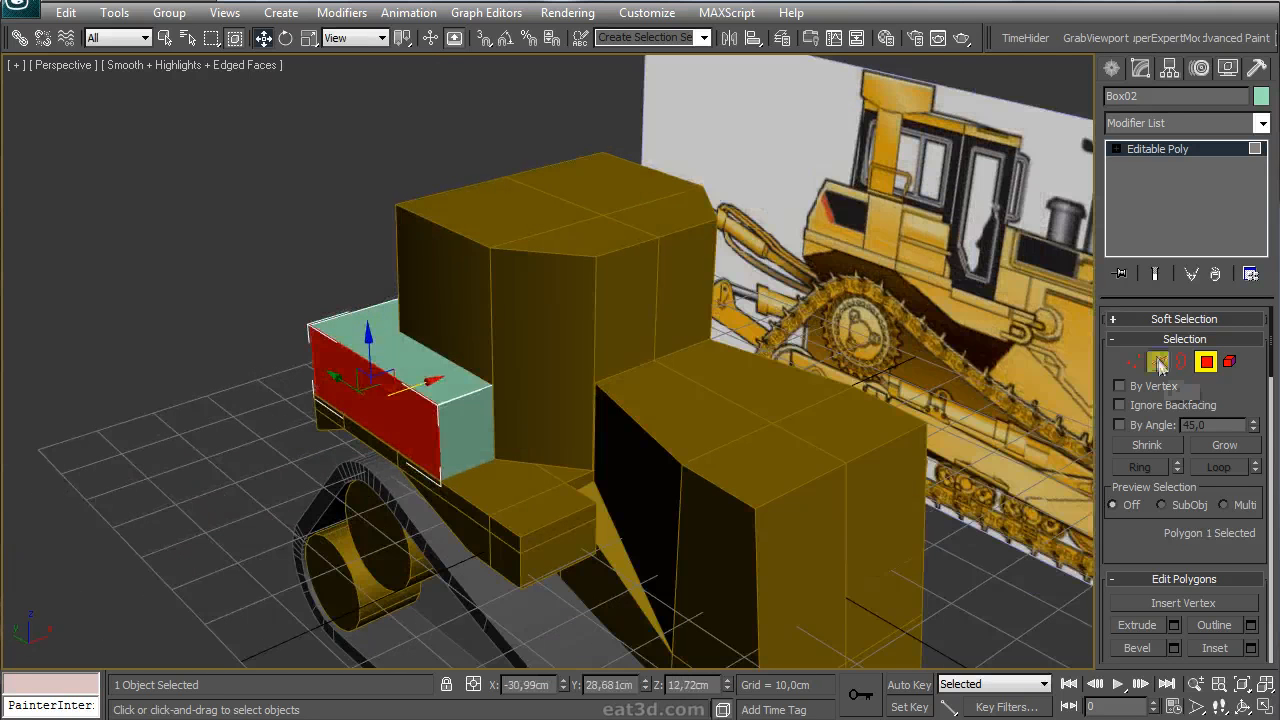
- Connect the rear box's four vertical edges with 1 segment and a slide of 35
click(1158, 364)
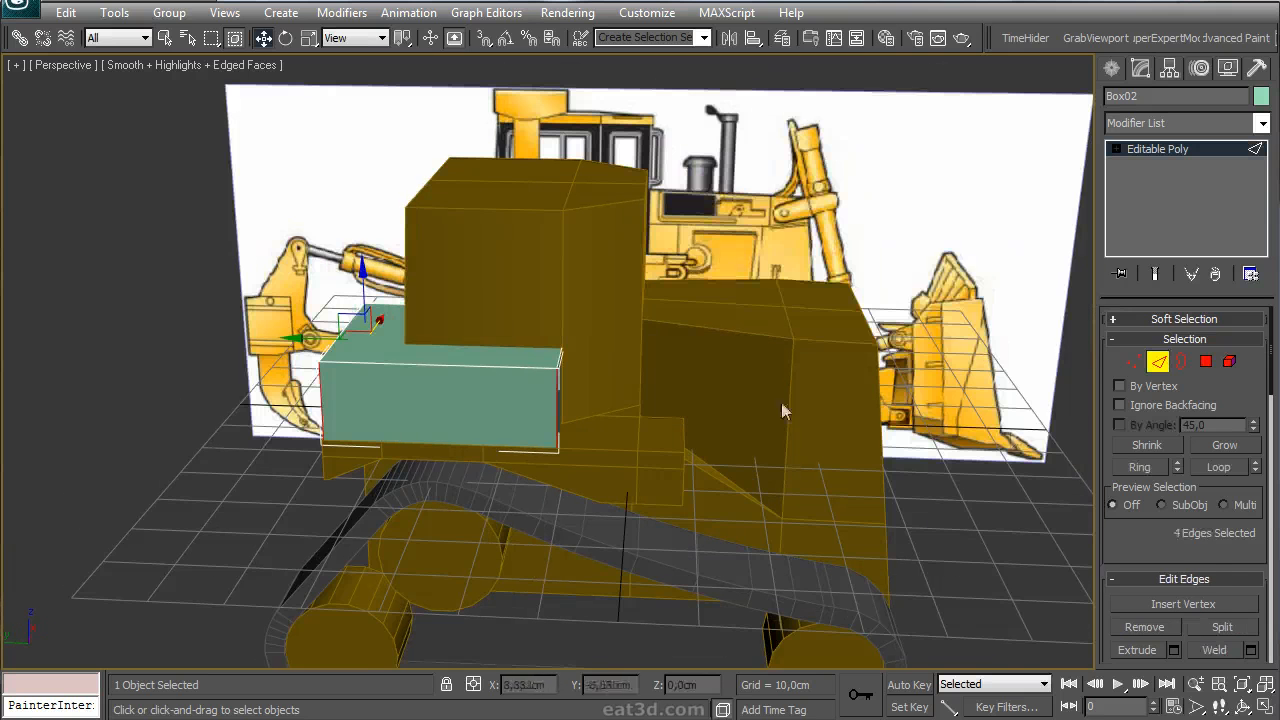
scroll(1185, 500, down, 3)
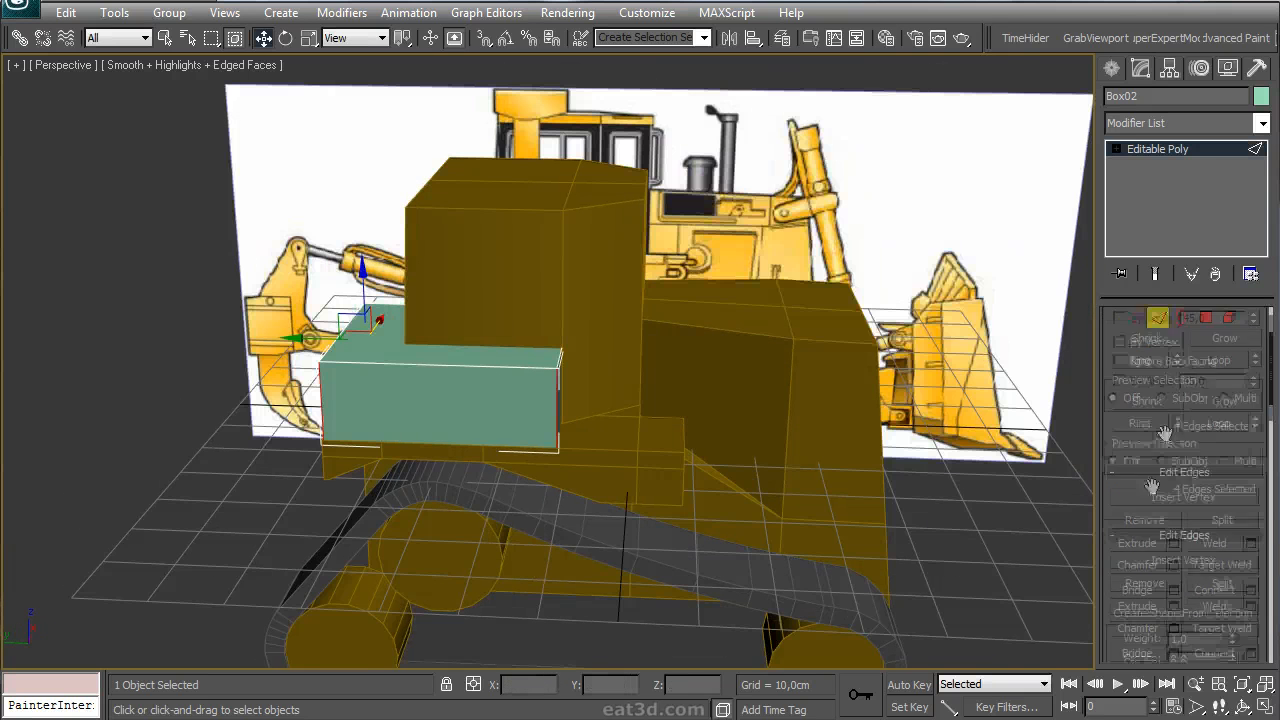
click(1250, 583)
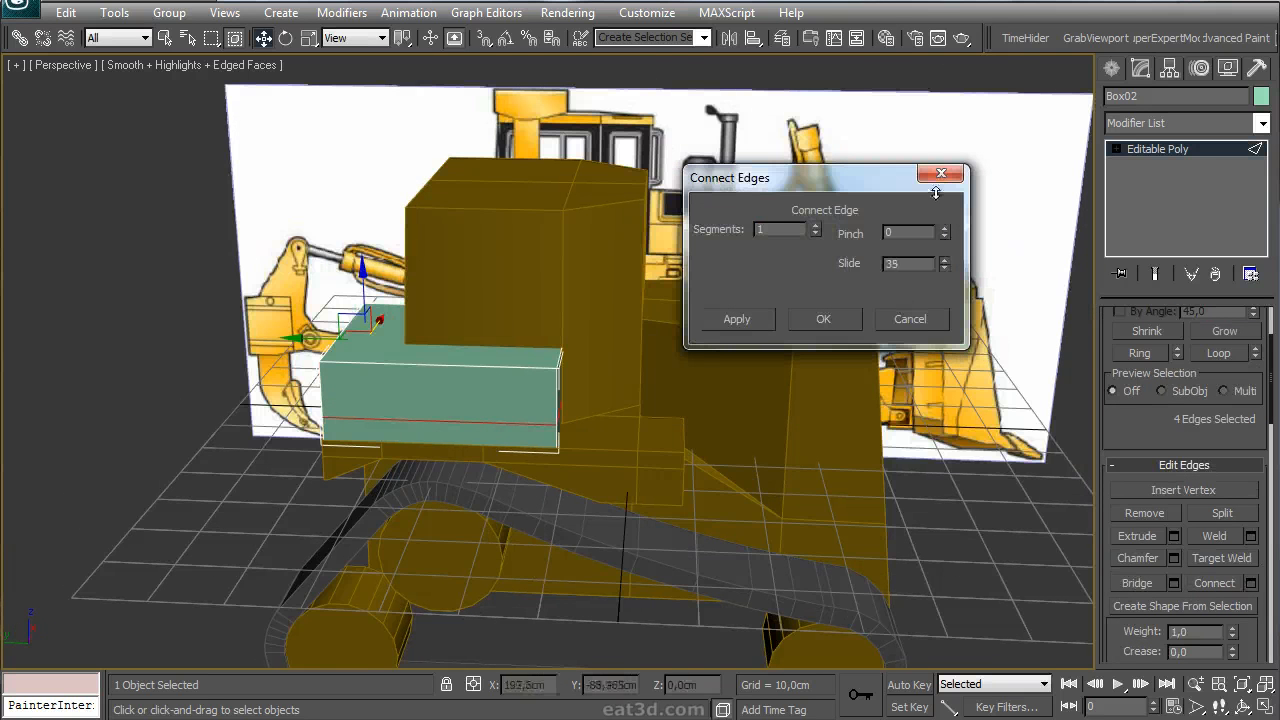
click(848, 327)
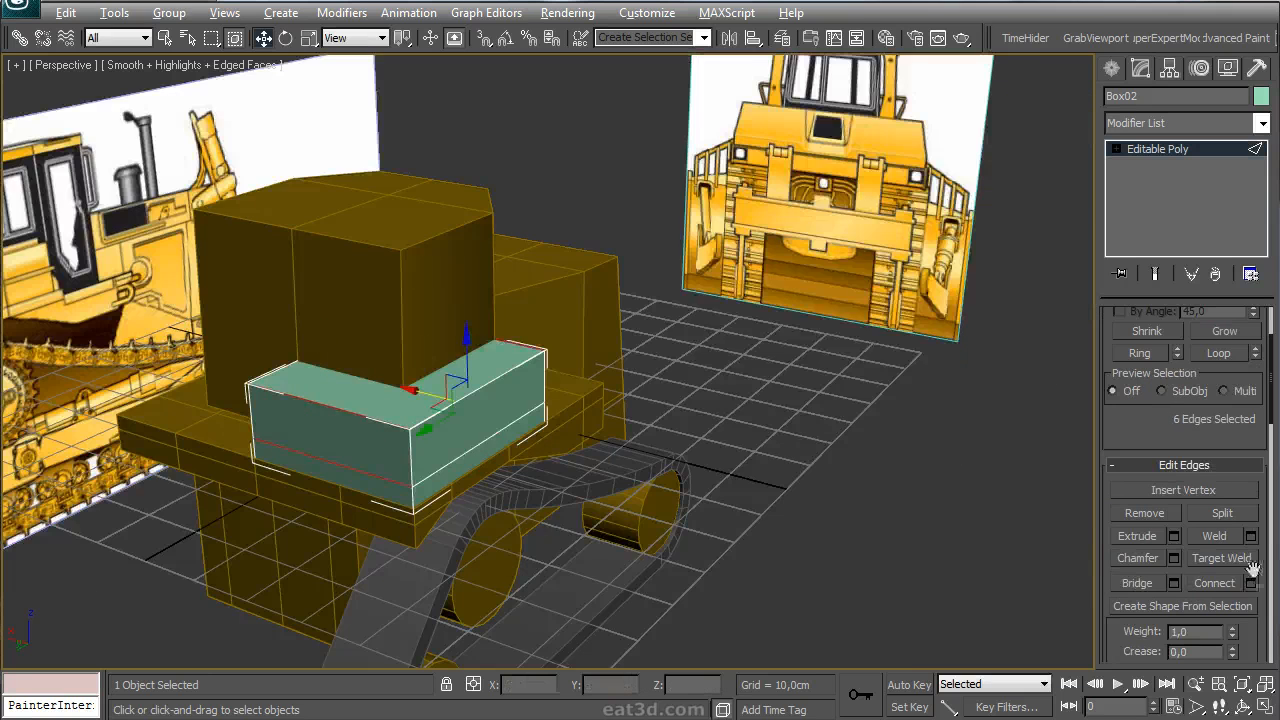
- Add two edge loops to the rear box, across its rear part and its side part, each with 1 segment and a slide of 39
click(1250, 582)
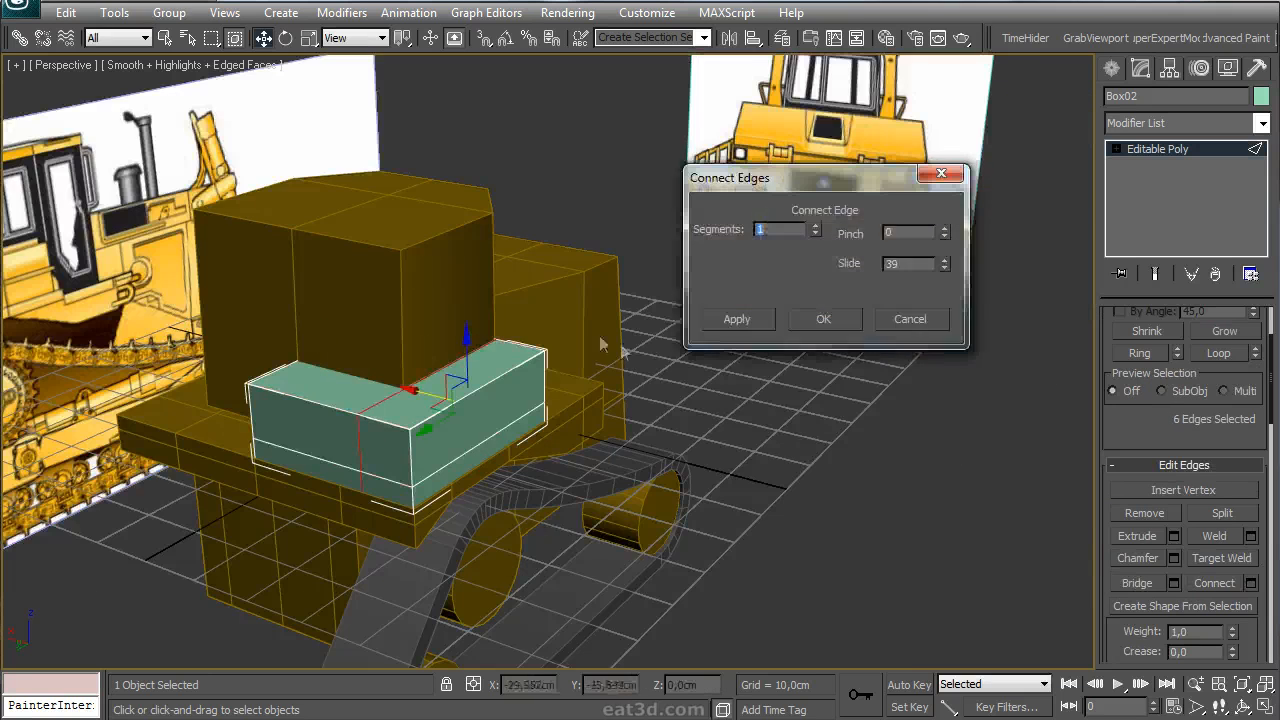
click(818, 320)
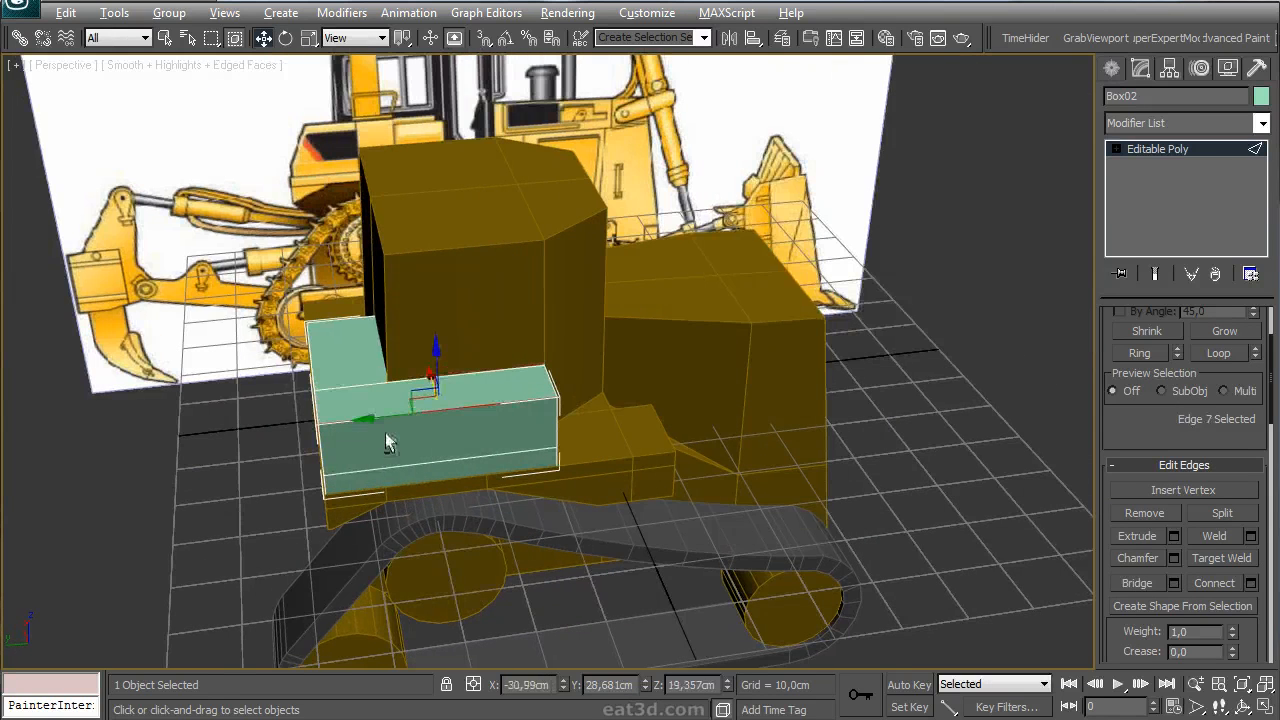
click(1252, 584)
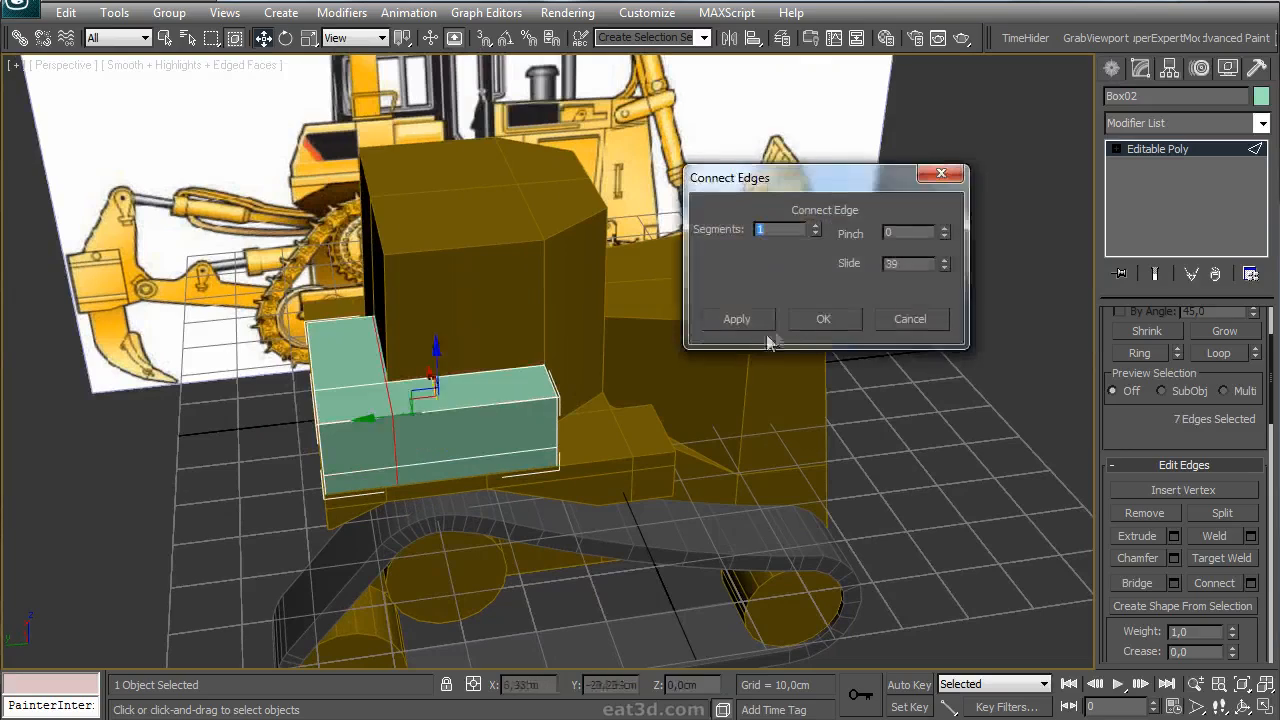
key(Return)
- Slope the rear box's back face by moving its upper rear vertices forward
alt+middle_drag(390, 445, 500, 345)
scroll(537, 406, up, 4)
alt+middle_drag(757, 338, 539, 265)
key(4)
drag(556, 176, 555, 156)
alt+middle_drag(535, 200, 97, 166)
key(1)
drag(97, 166, 214, 272)
alt+middle_drag(171, 262, 214, 266)
drag(214, 266, 247, 279)
- Select the rear box's hidden polygons facing the cab and the deck and remove them
alt+middle_drag(247, 279, 590, 435)
key(4)
key(F3)
ctrl+click(590, 435)
alt+middle_drag(575, 495, 600, 440)
click(551, 423)
click(386, 457)
click(343, 451)
alt+middle_drag(343, 451, 496, 449)
ctrl+click(465, 392)
click(533, 493)
alt+middle_drag(533, 493, 505, 486)
key(4)
key(F3)
- Detach the cab element from the main body as a separate object
alt+middle_drag(549, 429, 532, 440)
click(566, 387)
click(1173, 248)
click(650, 376)
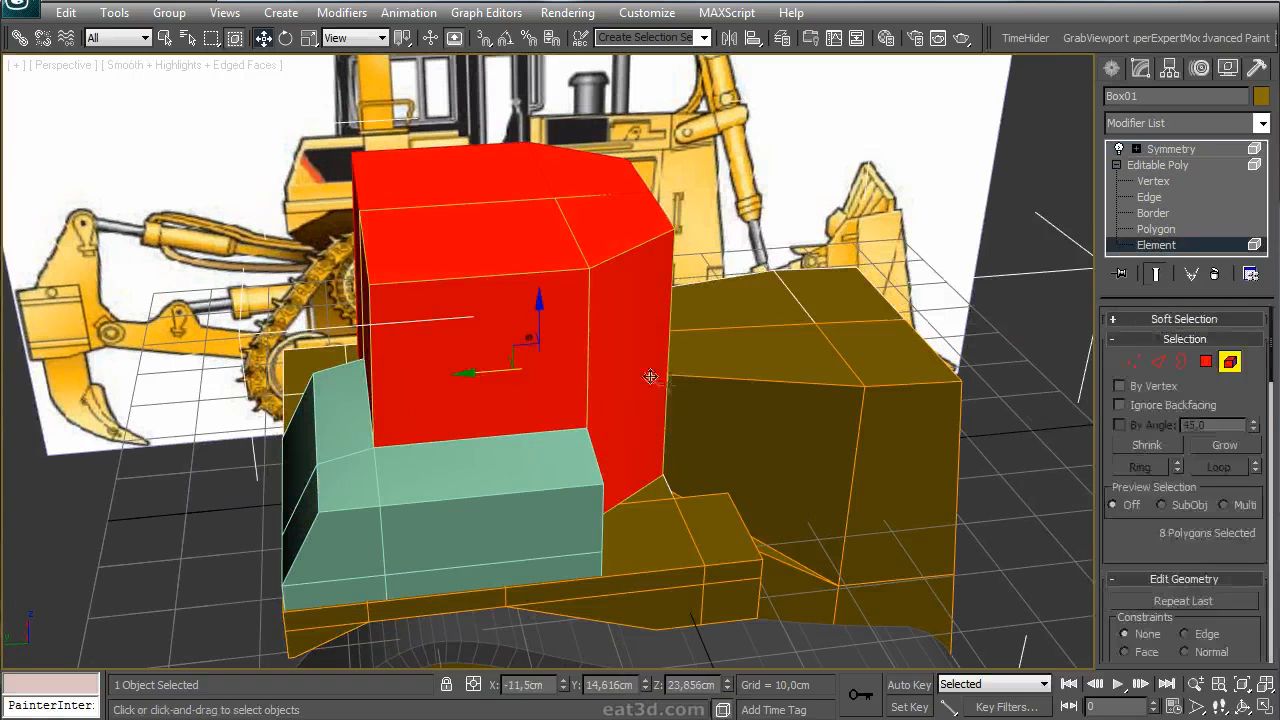
drag(1155, 533, 1155, 351)
click(1222, 543)
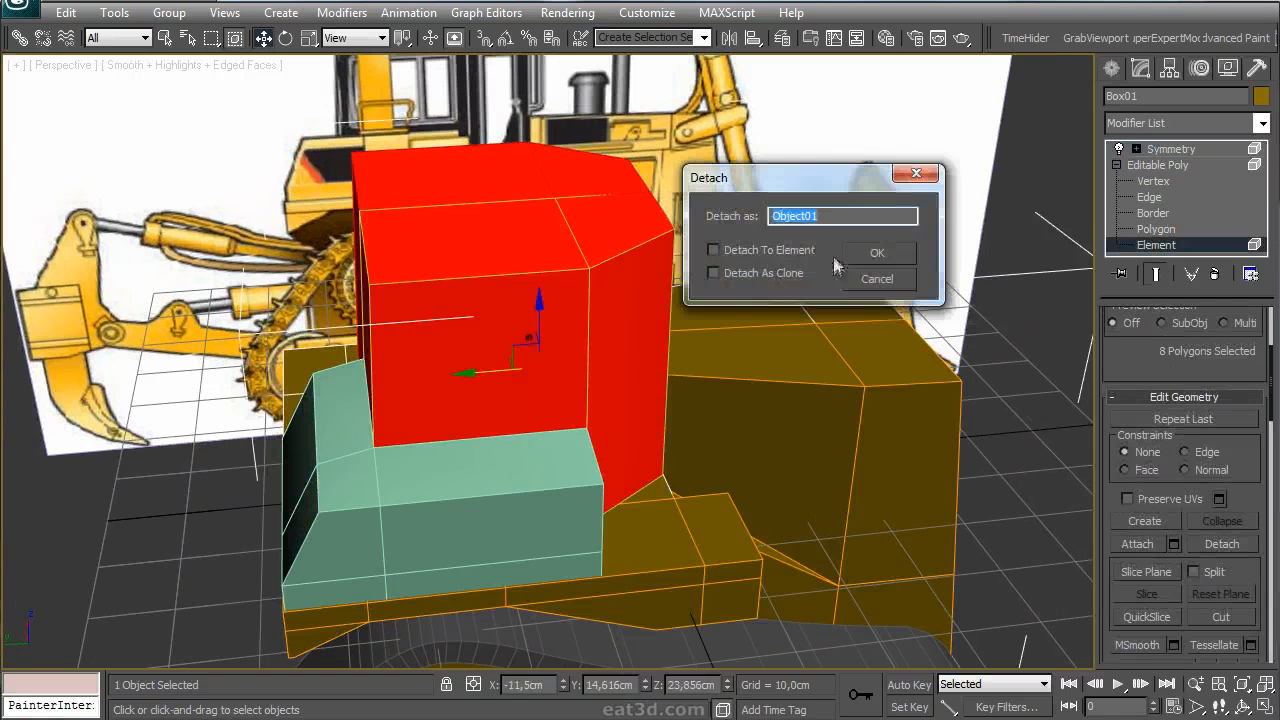
click(870, 253)
- Attach the rear box to the detached cab object
click(630, 379)
click(1141, 67)
drag(1177, 548, 1177, 393)
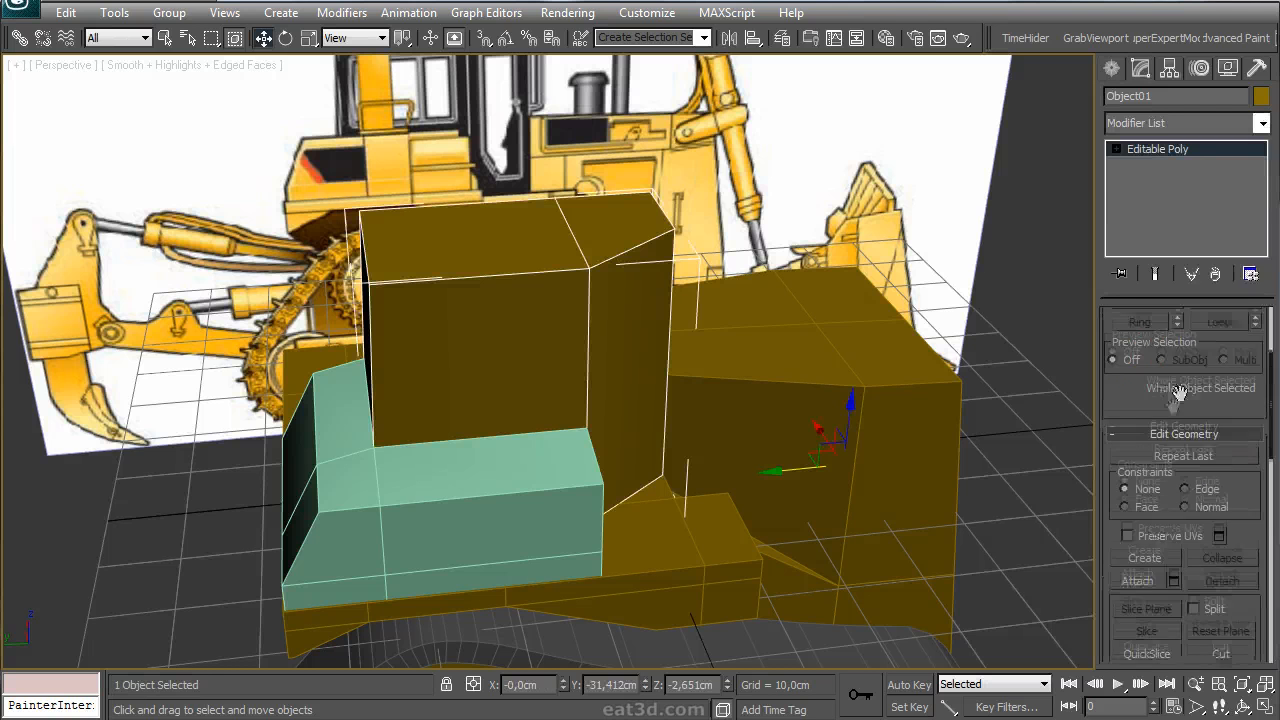
click(1137, 573)
click(450, 500)
- Connect the cab's vertical edges with 1 segment to add a horizontal loop near the height of the rear box's top
alt+middle_drag(450, 500, 760, 380)
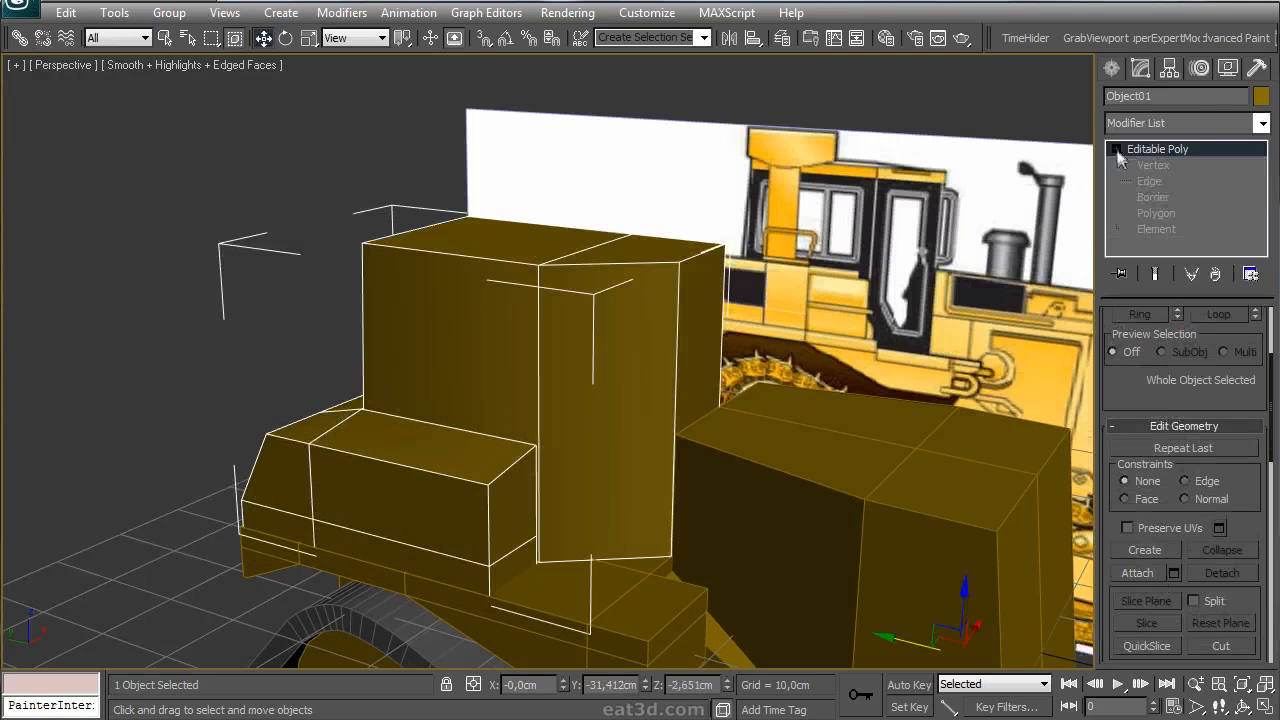
click(1149, 182)
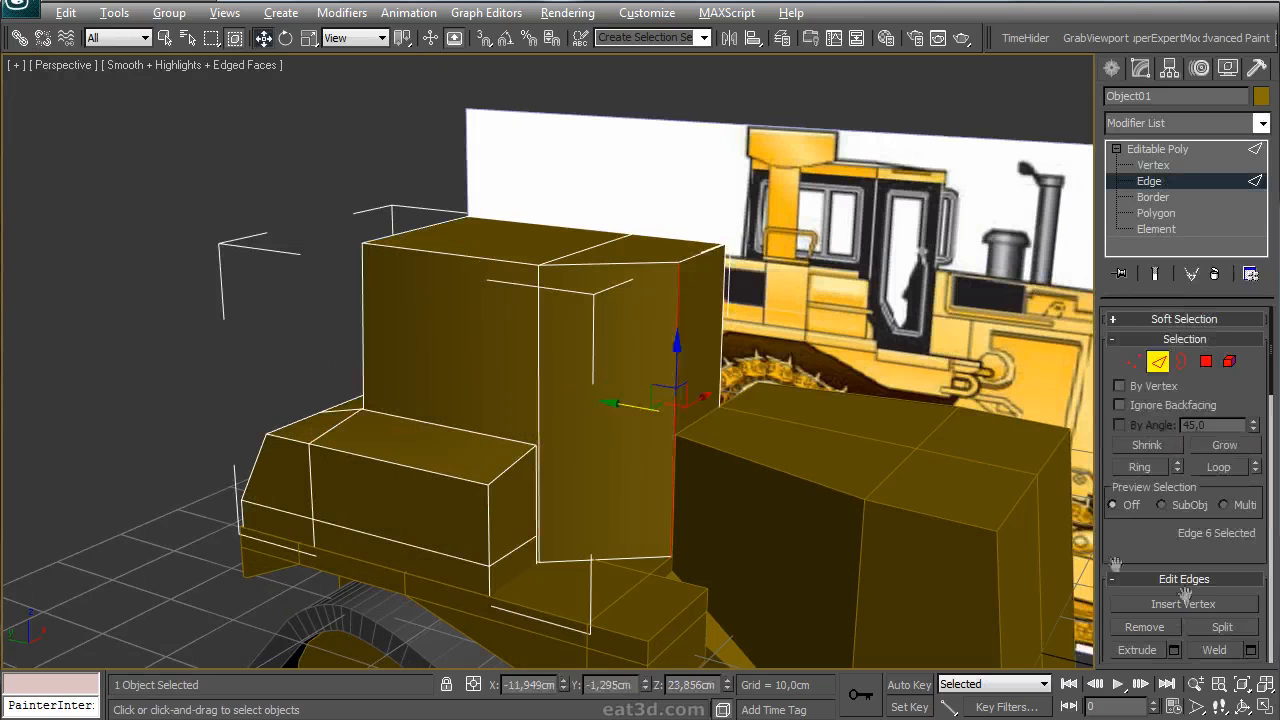
drag(1175, 549, 1175, 417)
click(1250, 565)
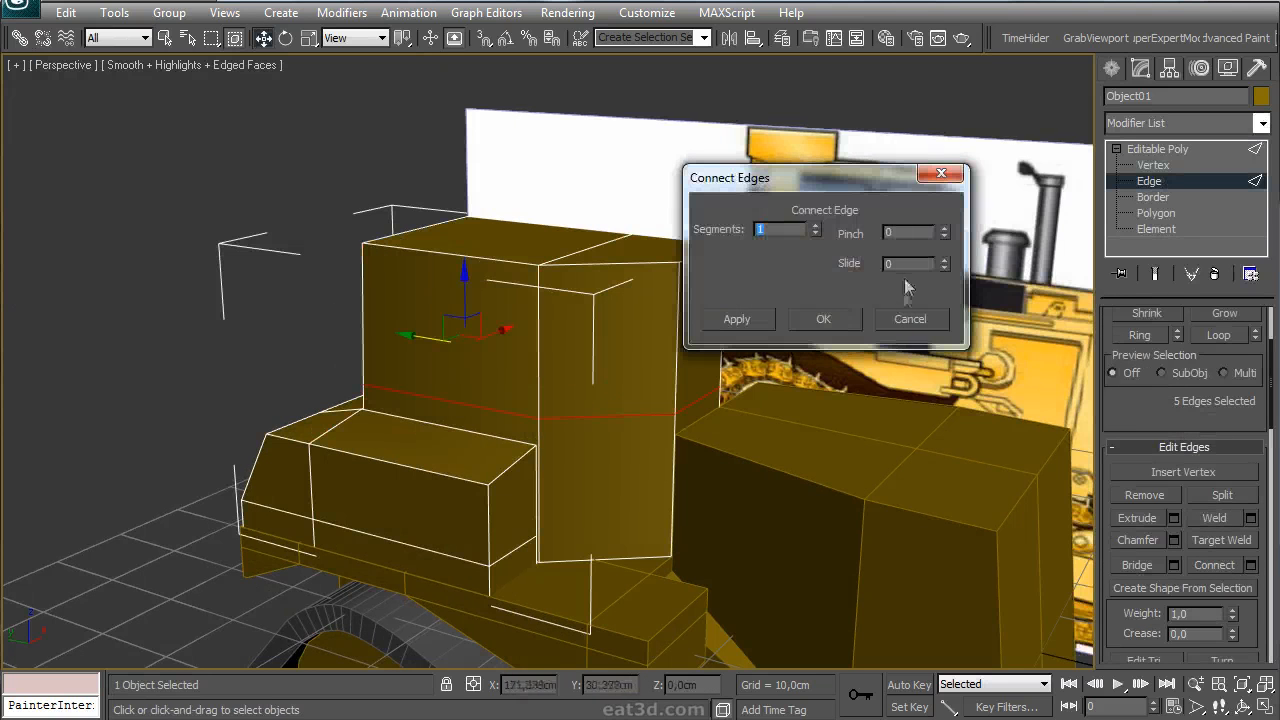
click(823, 318)
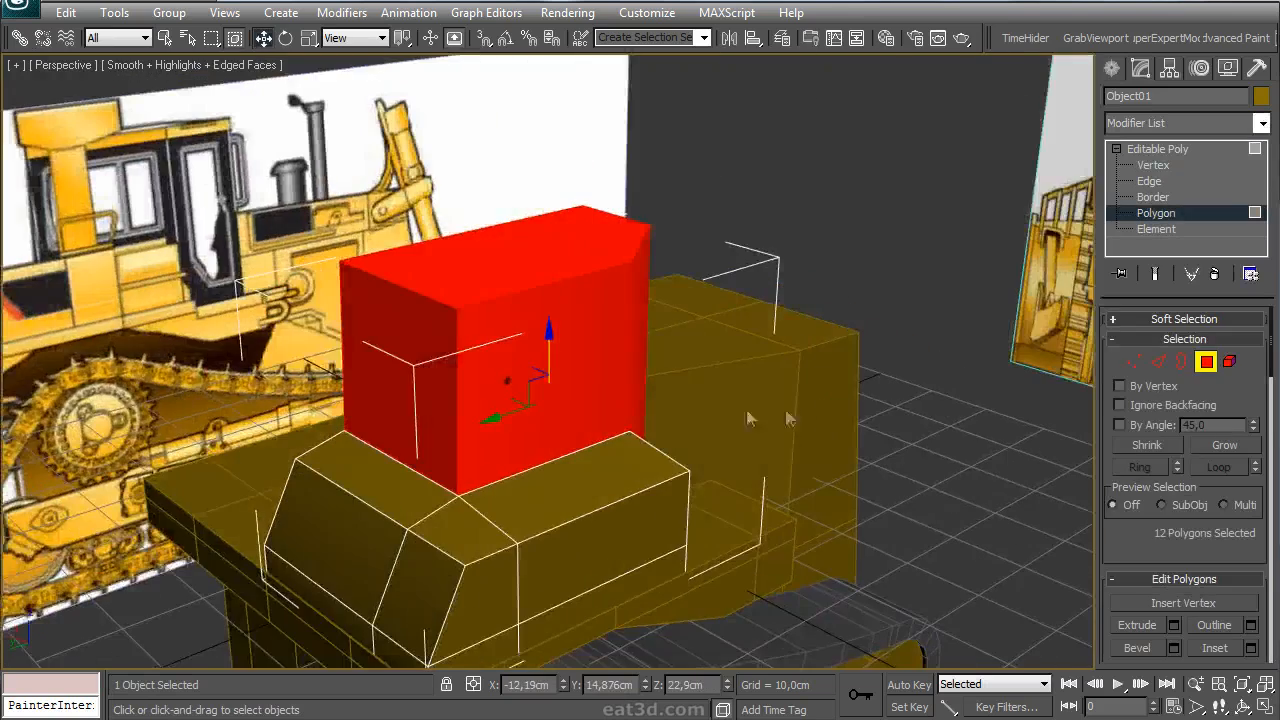
- Delete the cab's lower polygons that are hidden behind the rear box
key(F3)
alt+middle_drag(352, 500, 619, 466)
click(654, 526)
alt+middle_drag(654, 526, 629, 506)
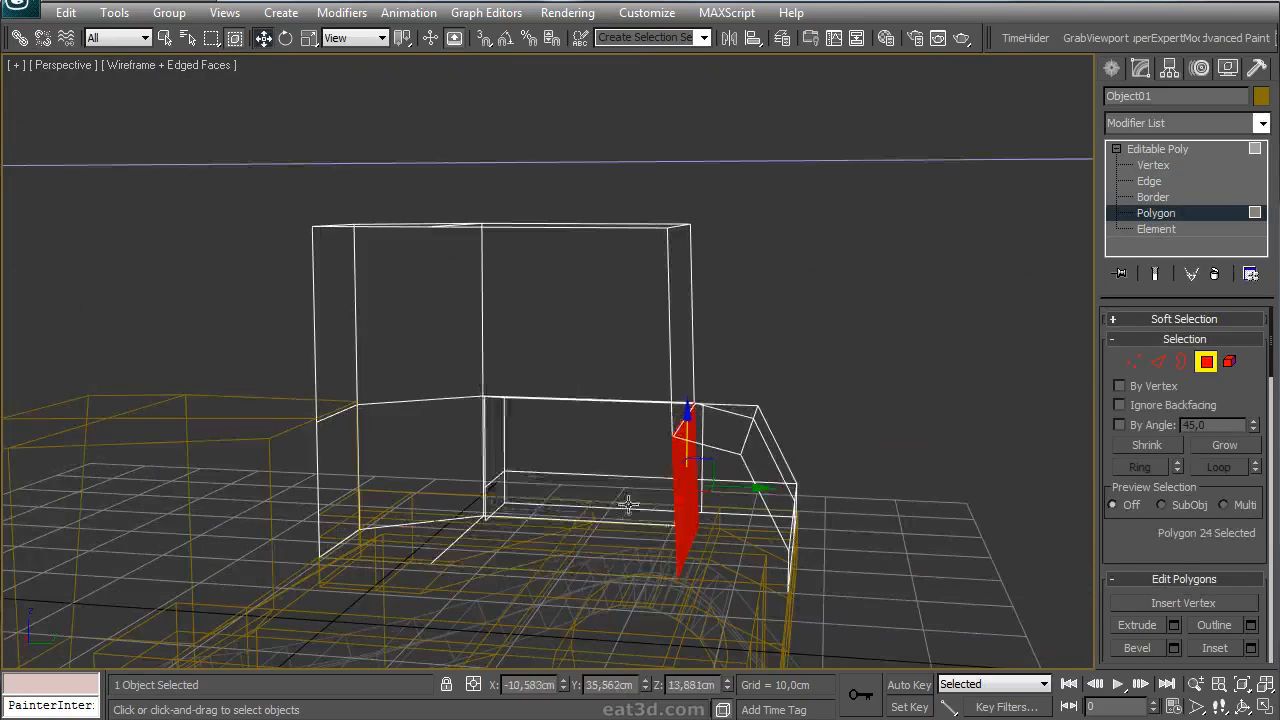
ctrl+click(627, 507)
ctrl+click(580, 541)
mouse_move(420, 530)
alt+middle_down()
mouse_move(417, 540)
mouse_move(526, 454)
mouse_move(268, 445)
mouse_move(525, 445)
alt+middle_up()
key(Delete)
key(F3)
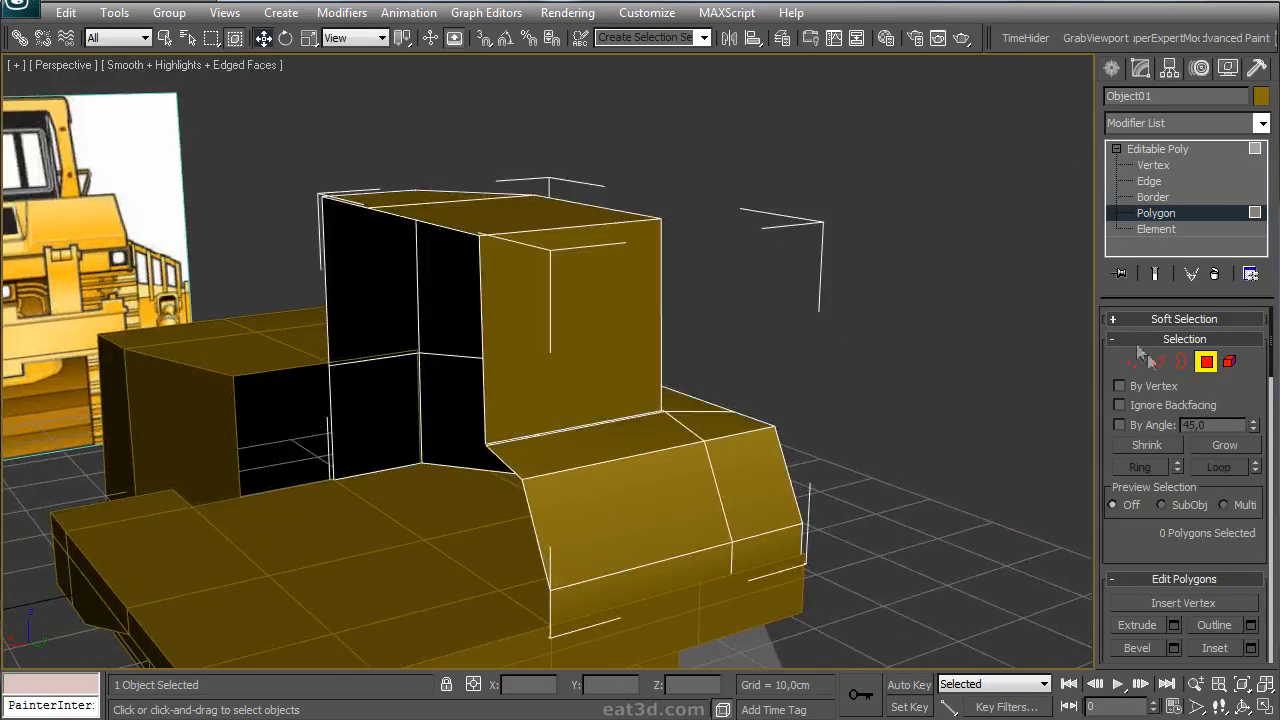
- Select the vertices along the seam between the cab and the rear box and weld them
key(1)
alt+middle_drag(635, 408, 495, 465)
ctrl+drag(574, 541, 594, 560)
alt+middle_drag(612, 545, 575, 523)
click(1250, 625)
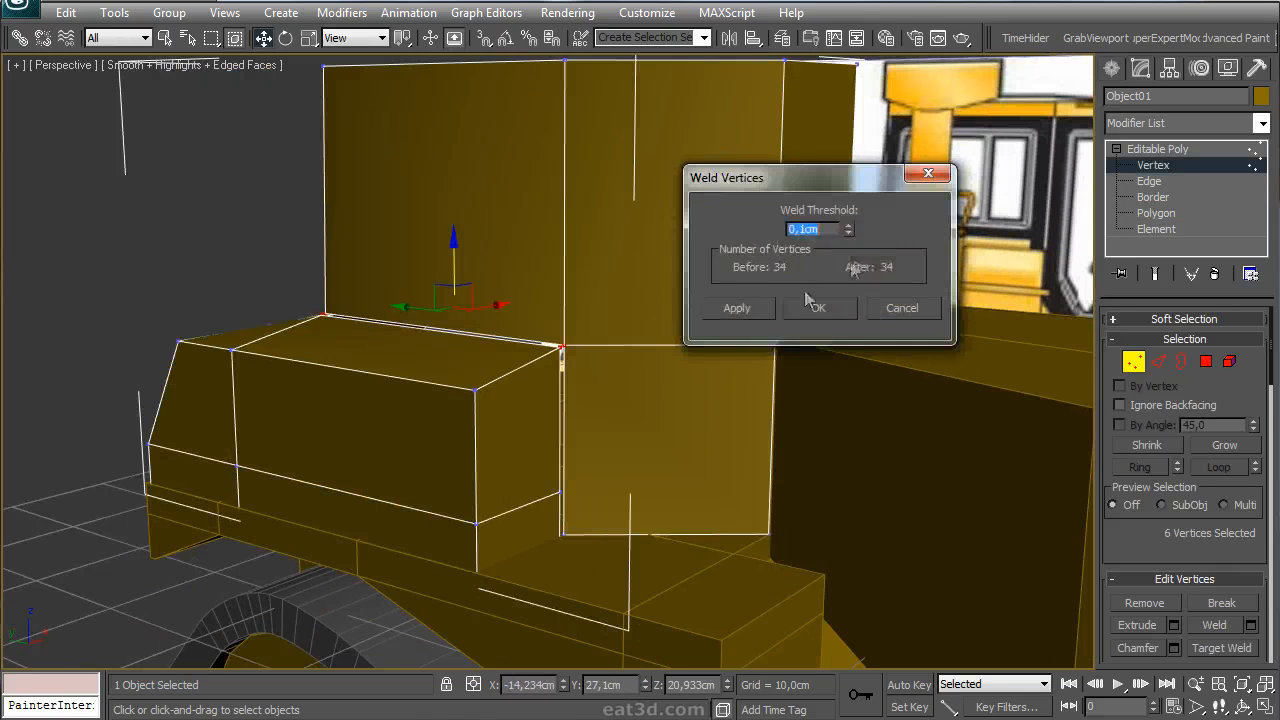
click(817, 310)
- Target weld the cab's rear seam vertices onto the rear box's neighbouring top vertices
alt+middle_drag(657, 383, 519, 453)
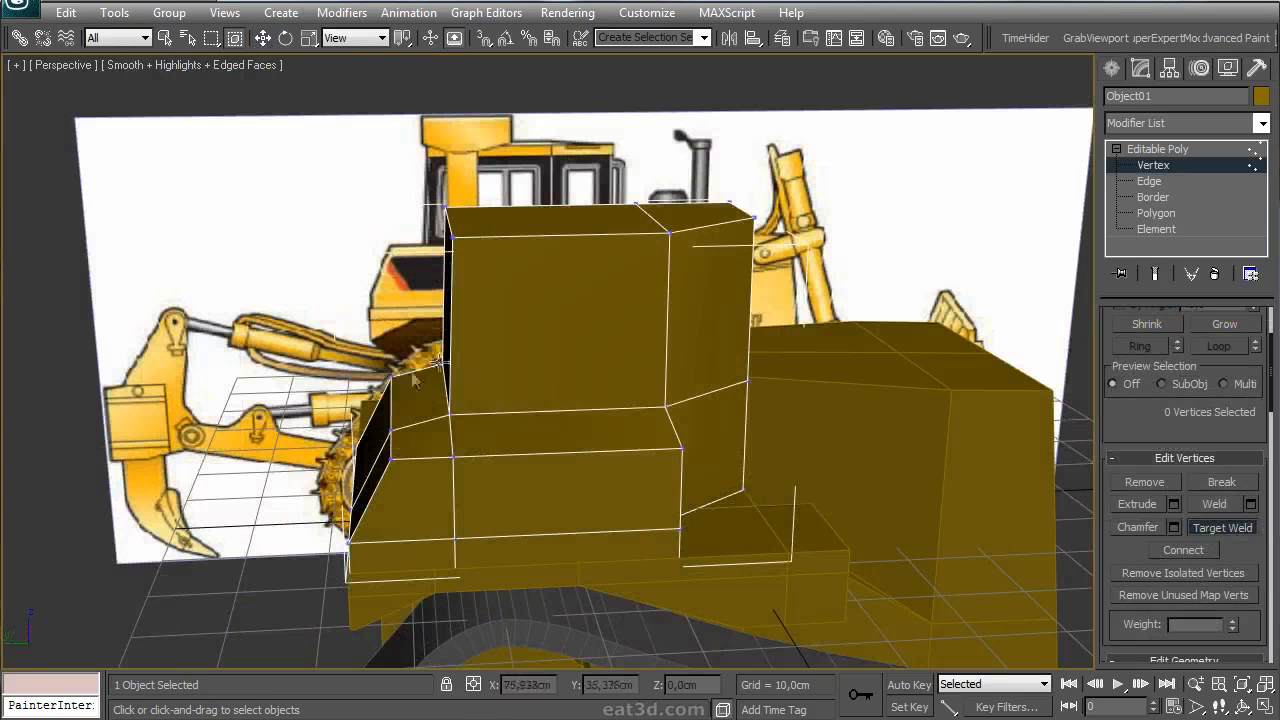
drag(440, 362, 451, 413)
click(1222, 528)
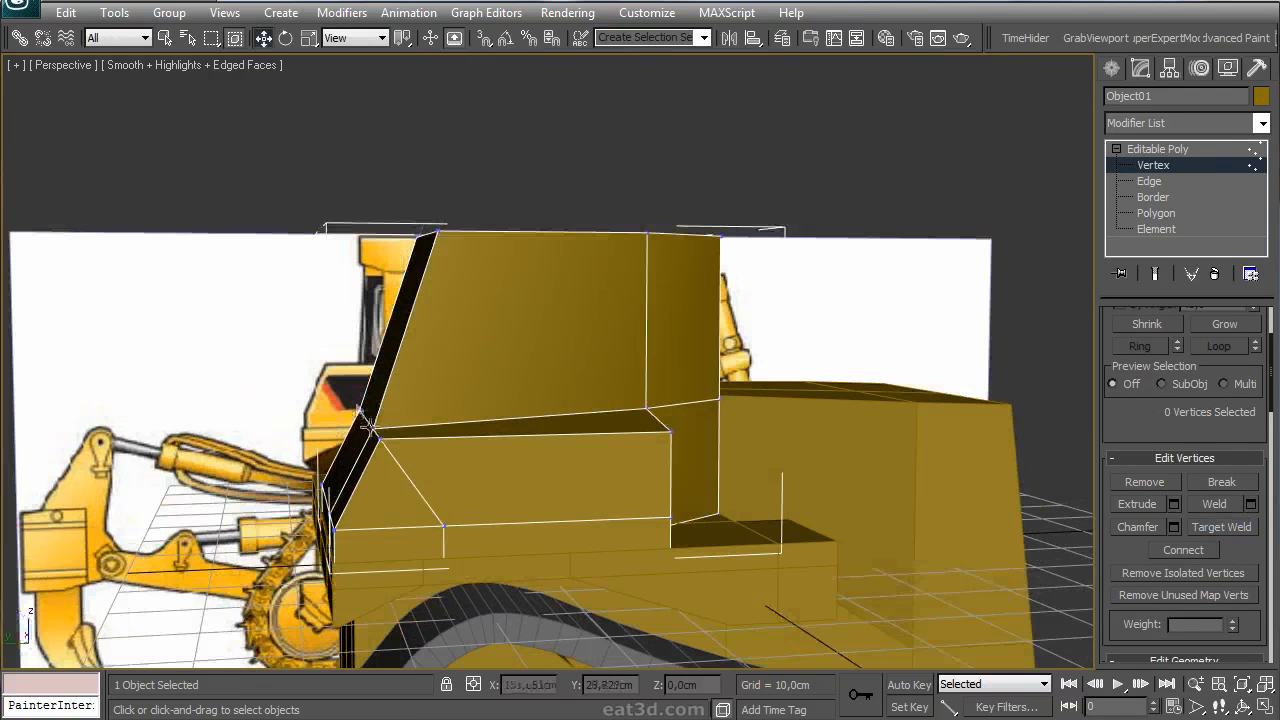
- Snap the two rear seam vertices vertically to the height of the cab's side seam vertex
click(358, 411)
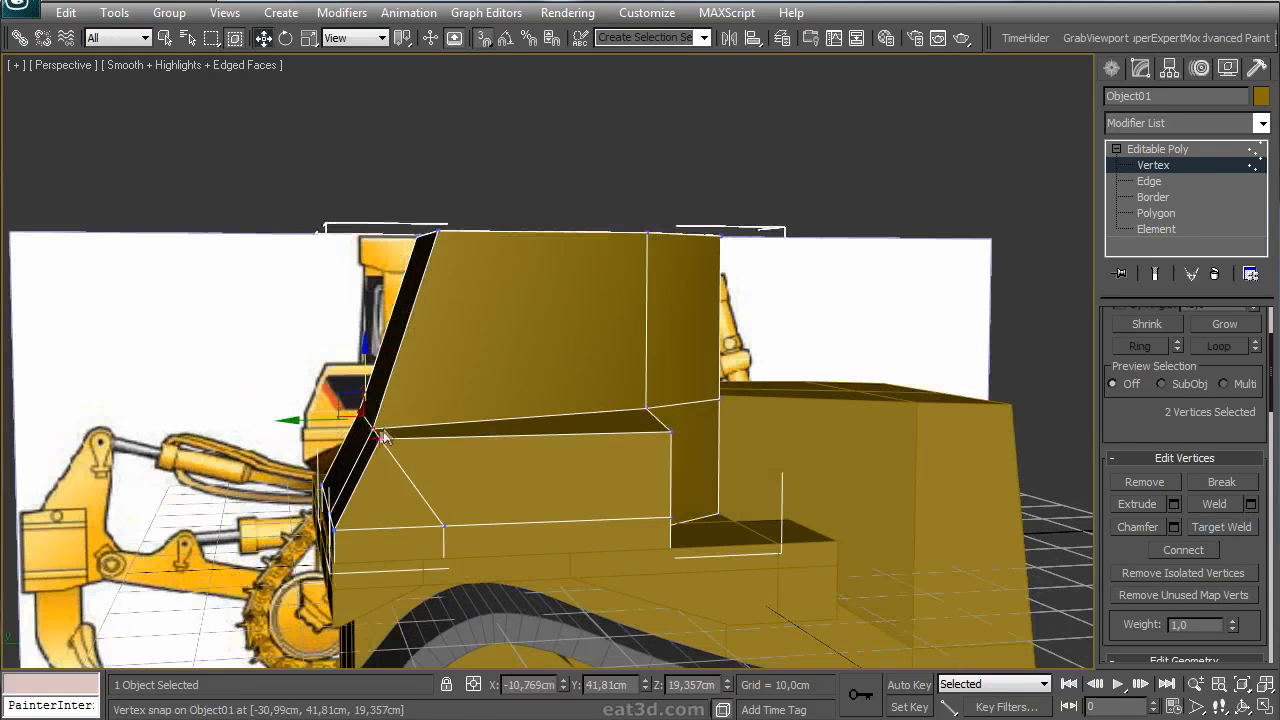
drag(372, 428, 642, 411)
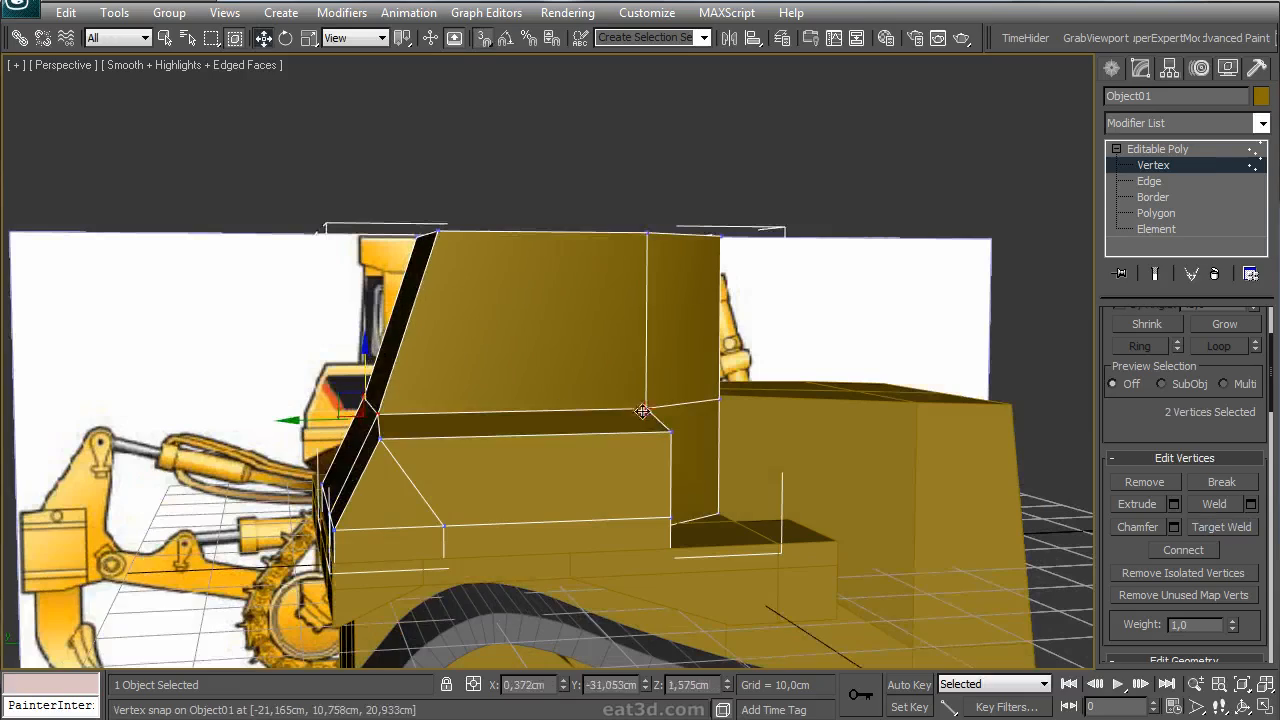
key(s)
- Mirror the cab with a Symmetry modifier on the Z axis and collapse it to an editable poly
alt+middle_drag(608, 446, 488, 480)
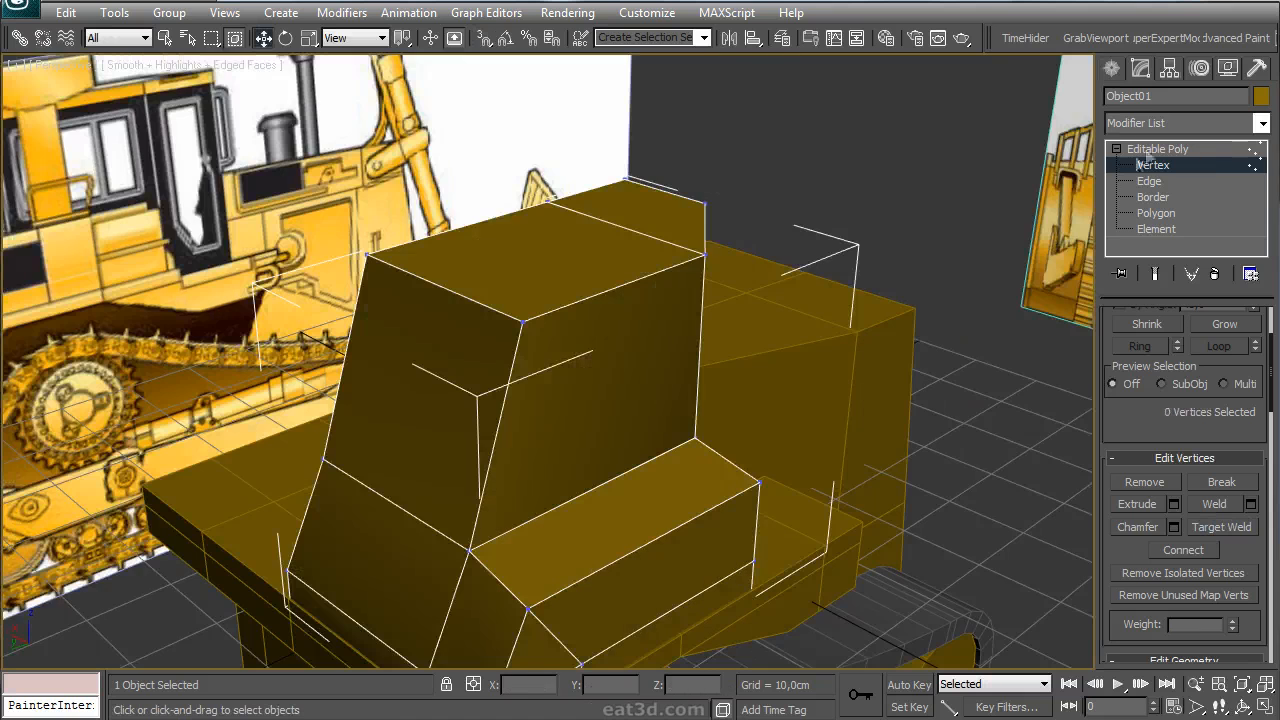
click(1147, 150)
click(1185, 124)
drag(1264, 352, 1262, 708)
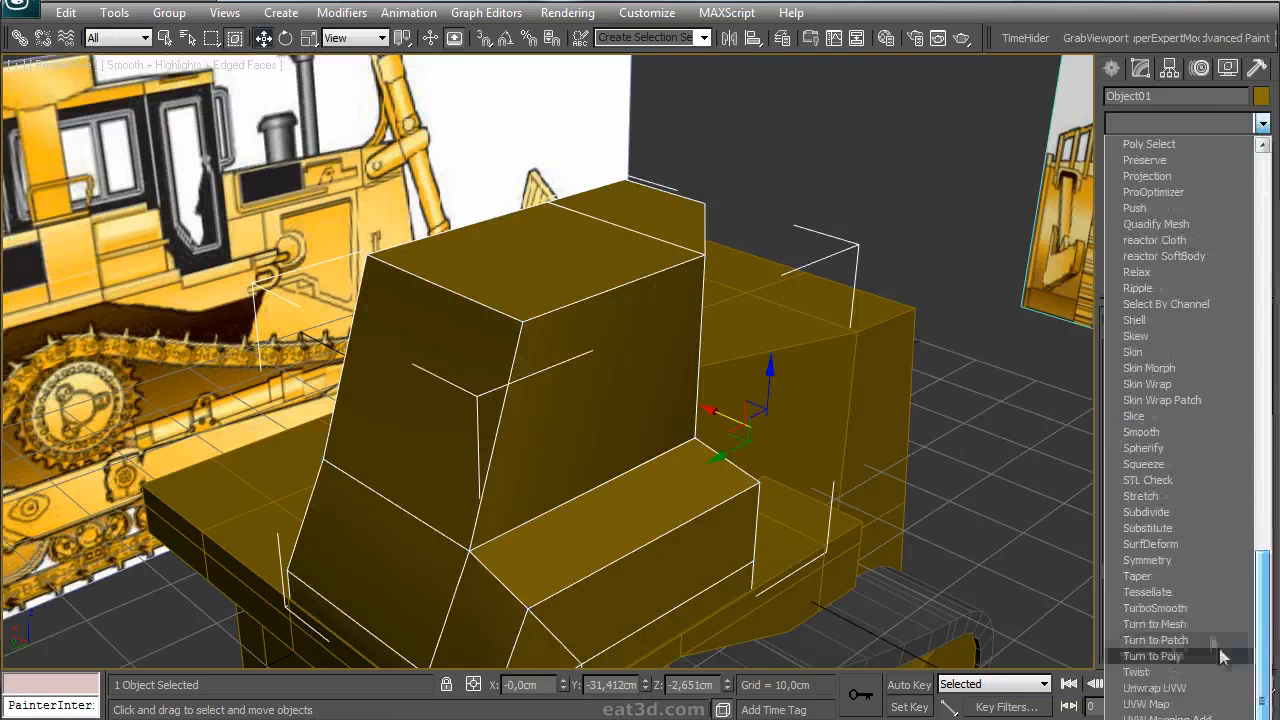
click(1160, 560)
click(1211, 356)
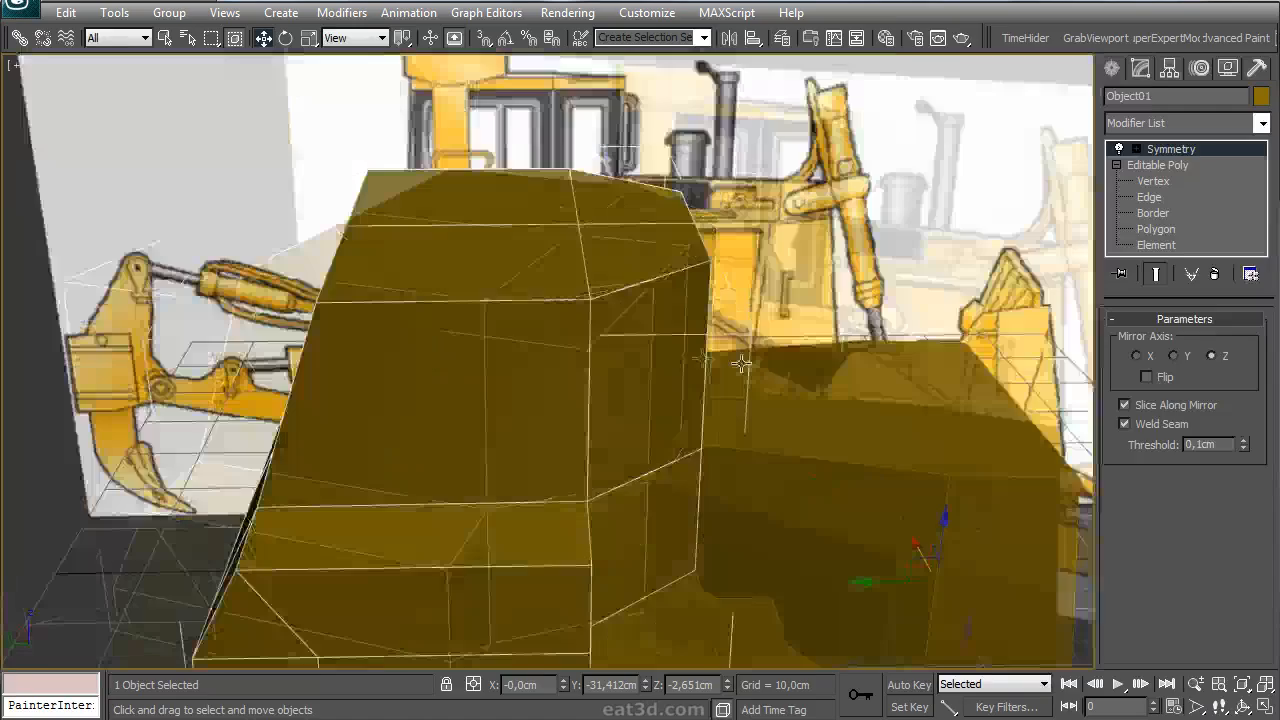
right_click(1184, 150)
click(1240, 354)
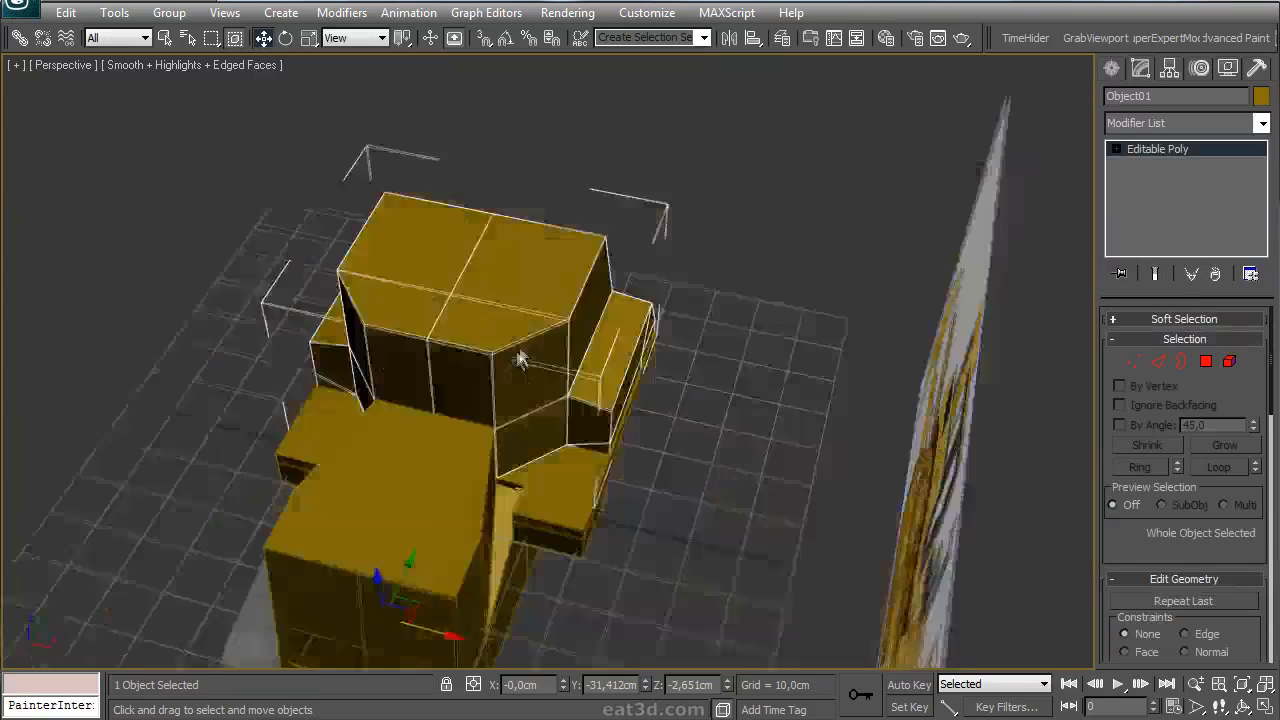
- Select the polygons of the mirrored box section on one side of the cab and delete them
alt+middle_drag(519, 360, 414, 410)
click(1207, 362)
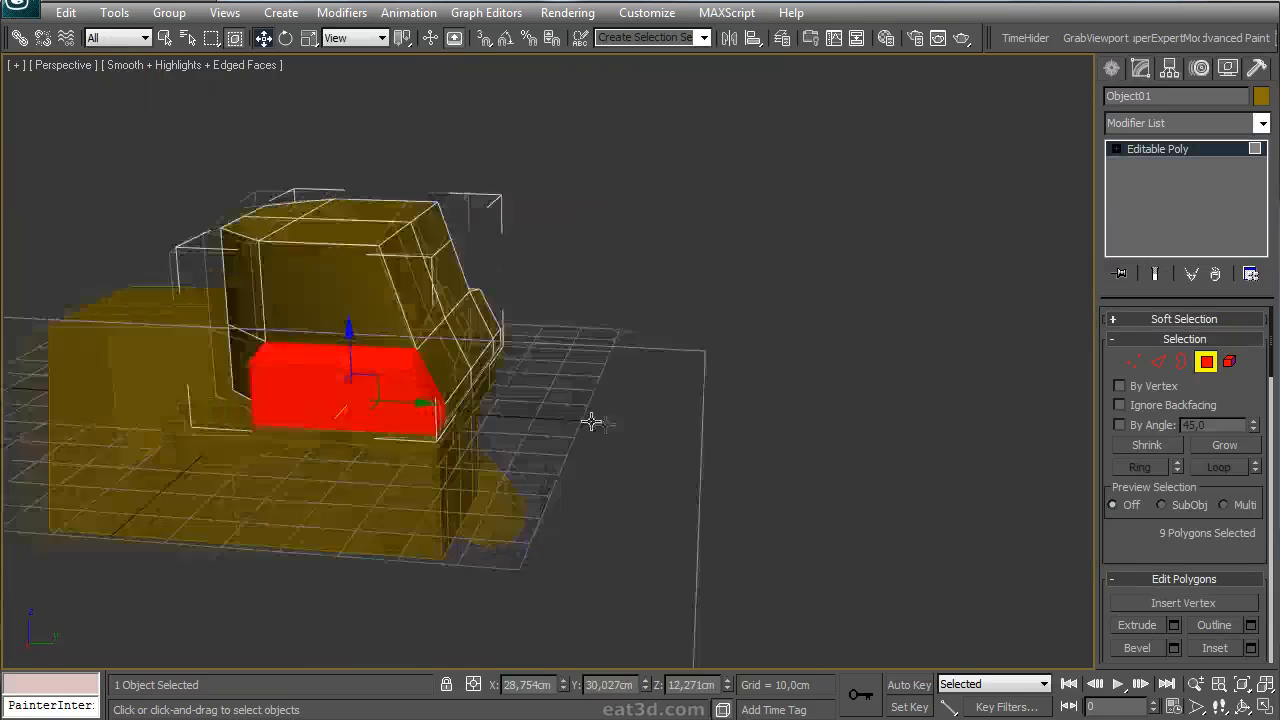
alt+middle_drag(589, 420, 603, 500)
- Bridge the cab's lower front side edge with the two open rear edges to close the gap in its side
scroll(603, 500, up, 5)
click(1160, 363)
click(240, 415)
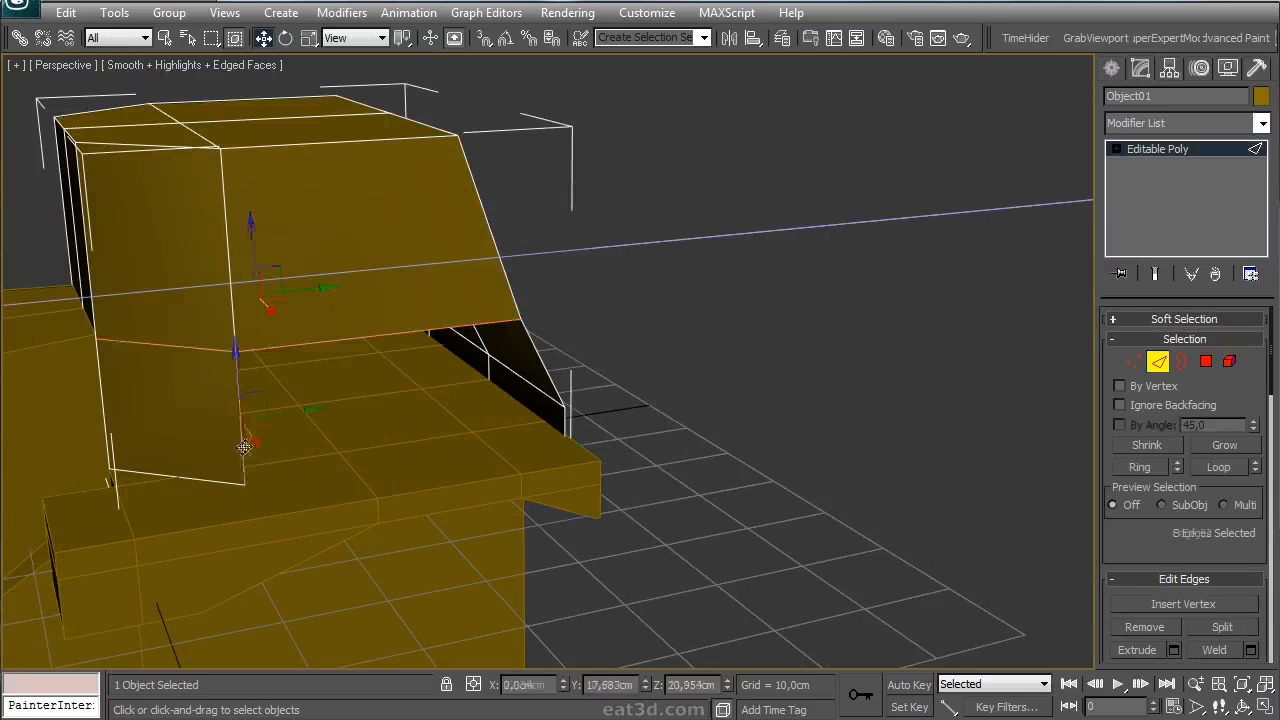
drag(1190, 632, 1190, 513)
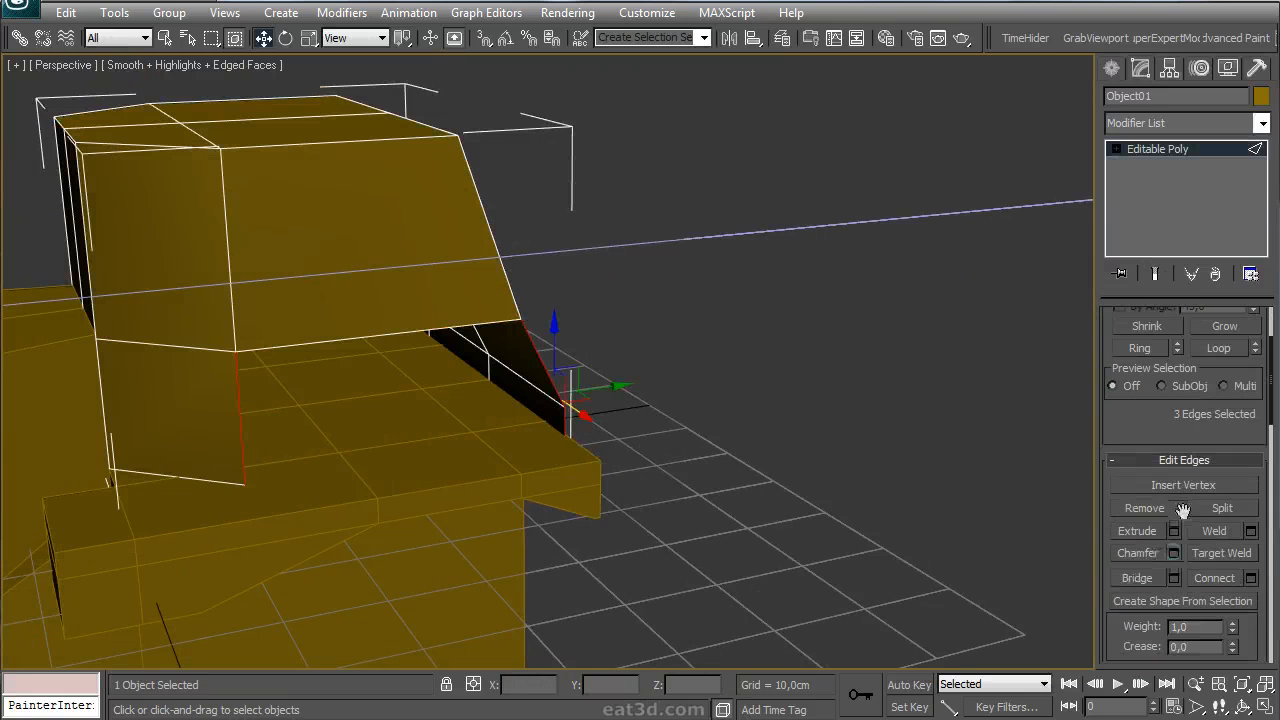
click(1137, 578)
- Select the three polygons of the cab's closed side and move them outward to X 30.17 cm
alt+middle_drag(549, 303, 514, 340)
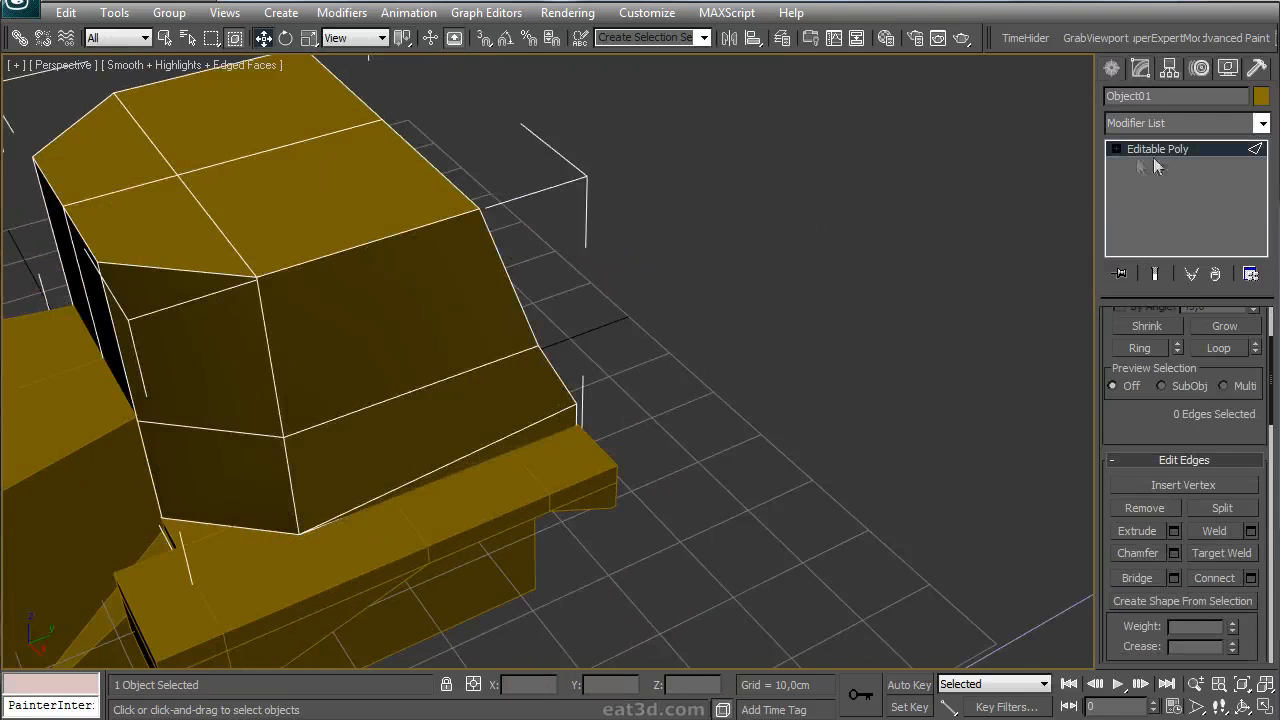
click(1117, 149)
click(1182, 212)
ctrl+click(377, 371)
alt+middle_drag(377, 371, 517, 464)
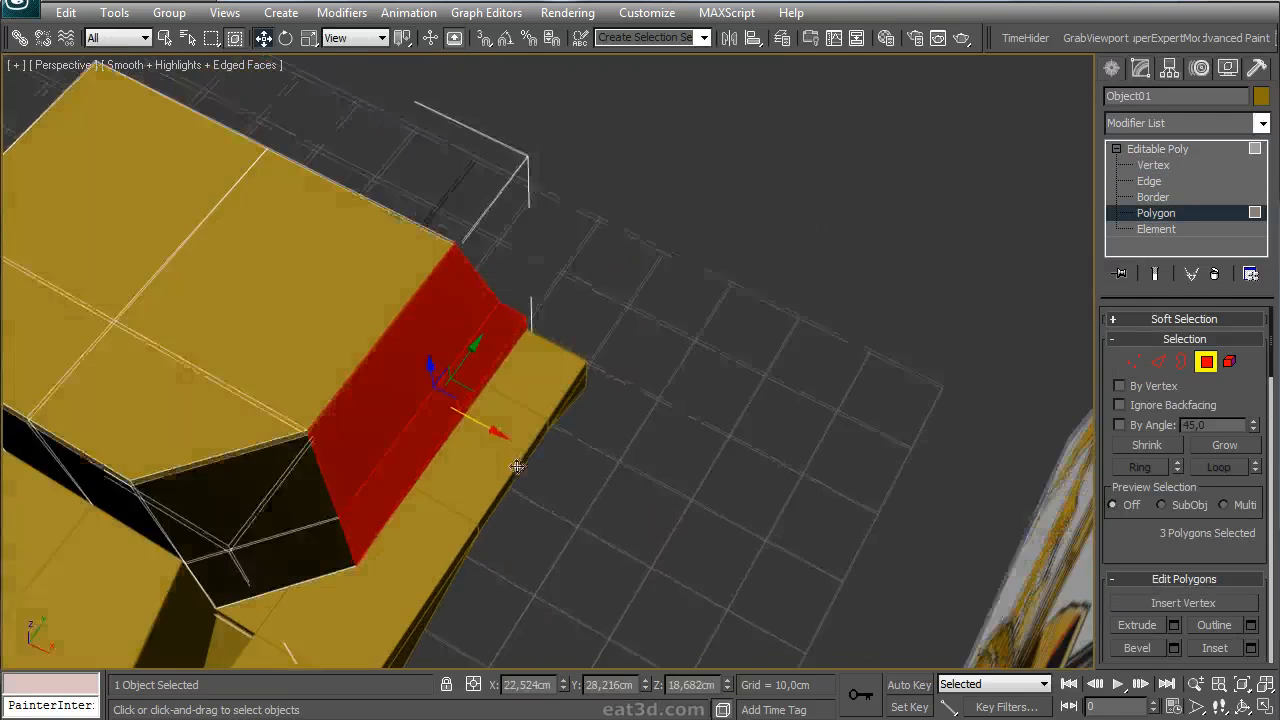
drag(484, 426, 543, 457)
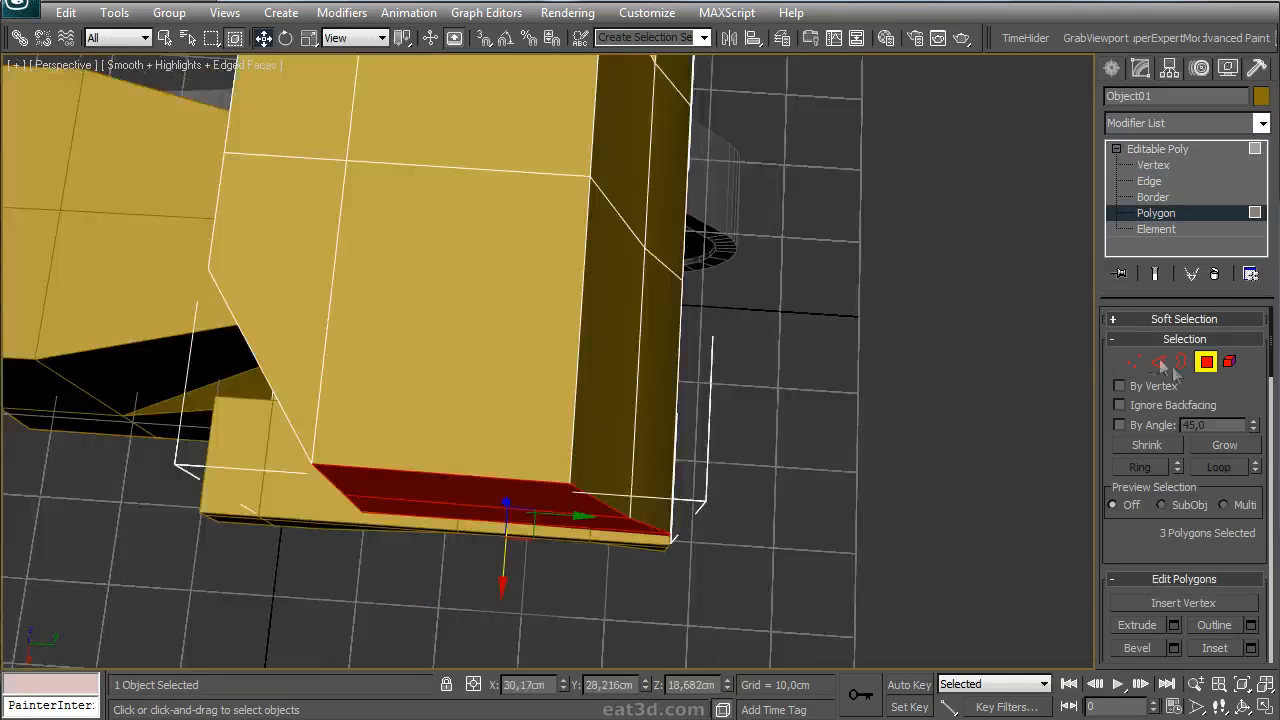
- Adjust the vertices along the cab's widened side to straighten it above the deck edge
click(1135, 362)
middle_drag(507, 456, 742, 441)
drag(517, 549, 628, 471)
alt+middle_drag(628, 471, 364, 375)
scroll(453, 430, up, 4)
alt+middle_drag(453, 430, 650, 430)
scroll(600, 420, down, 5)
- Auto smooth all of the cab's polygons with a threshold of 19.8
click(1206, 362)
key(ctrl+a)
scroll(1229, 408, down, 10)
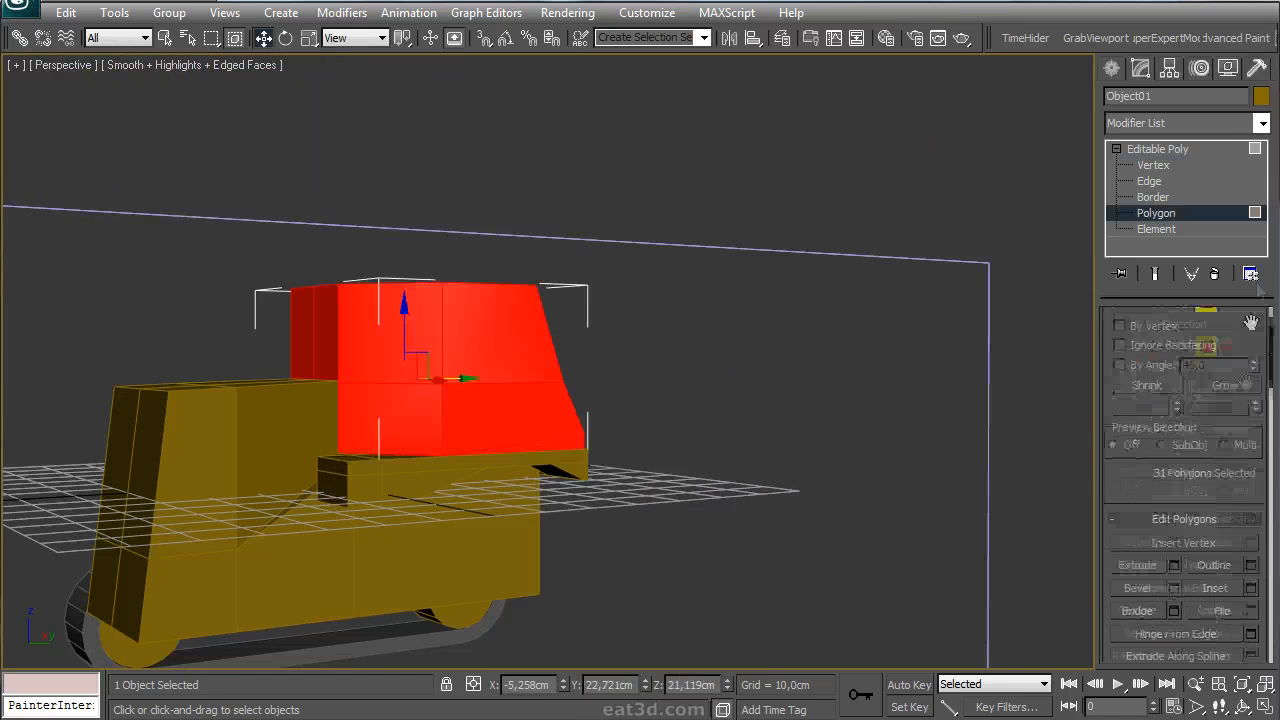
click(1146, 605)
drag(1247, 608, 1235, 650)
click(1146, 604)
click(785, 496)
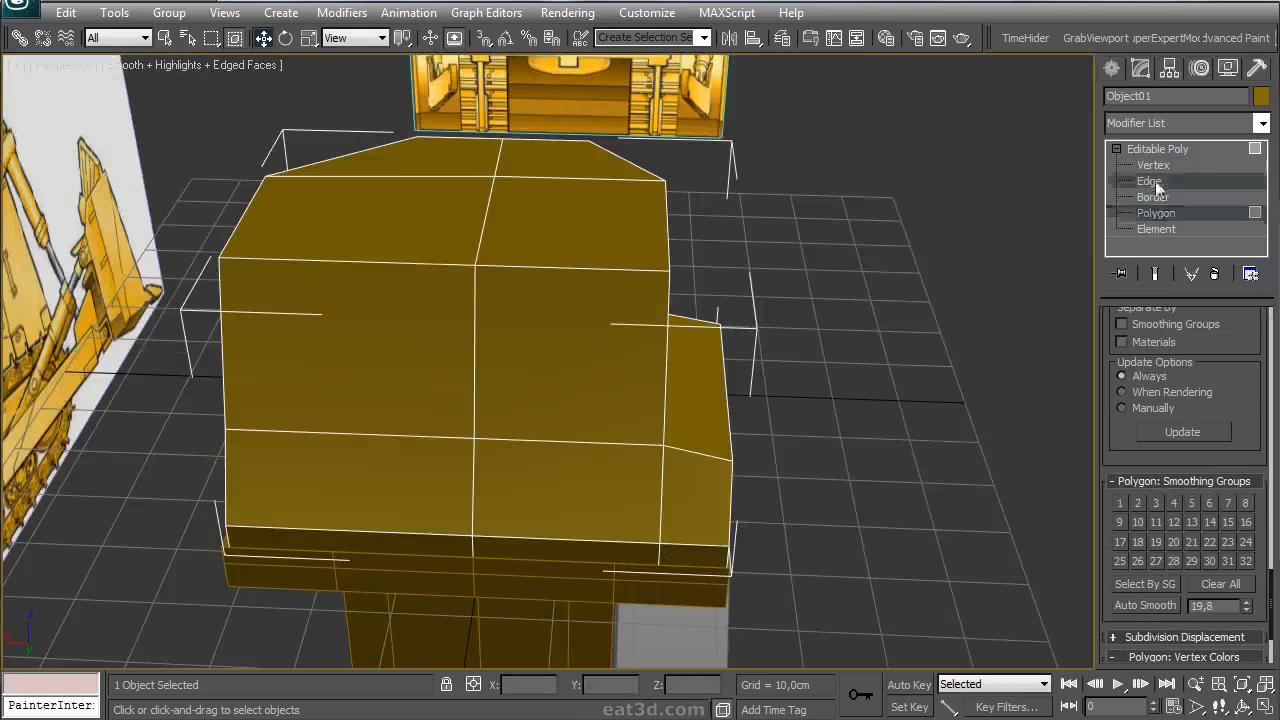
- Connect the crosswise edges on the widened half of the cab's roof and rear with 1 segment
click(1150, 181)
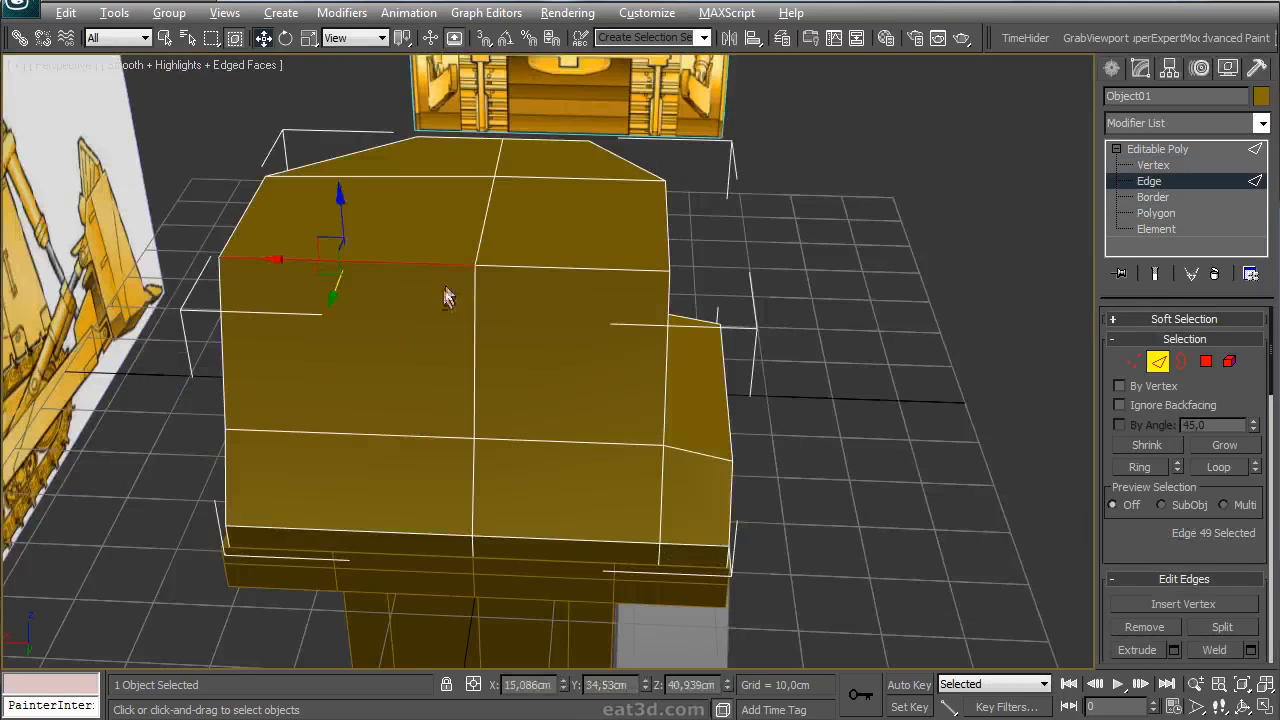
alt+middle_drag(812, 310, 178, 530)
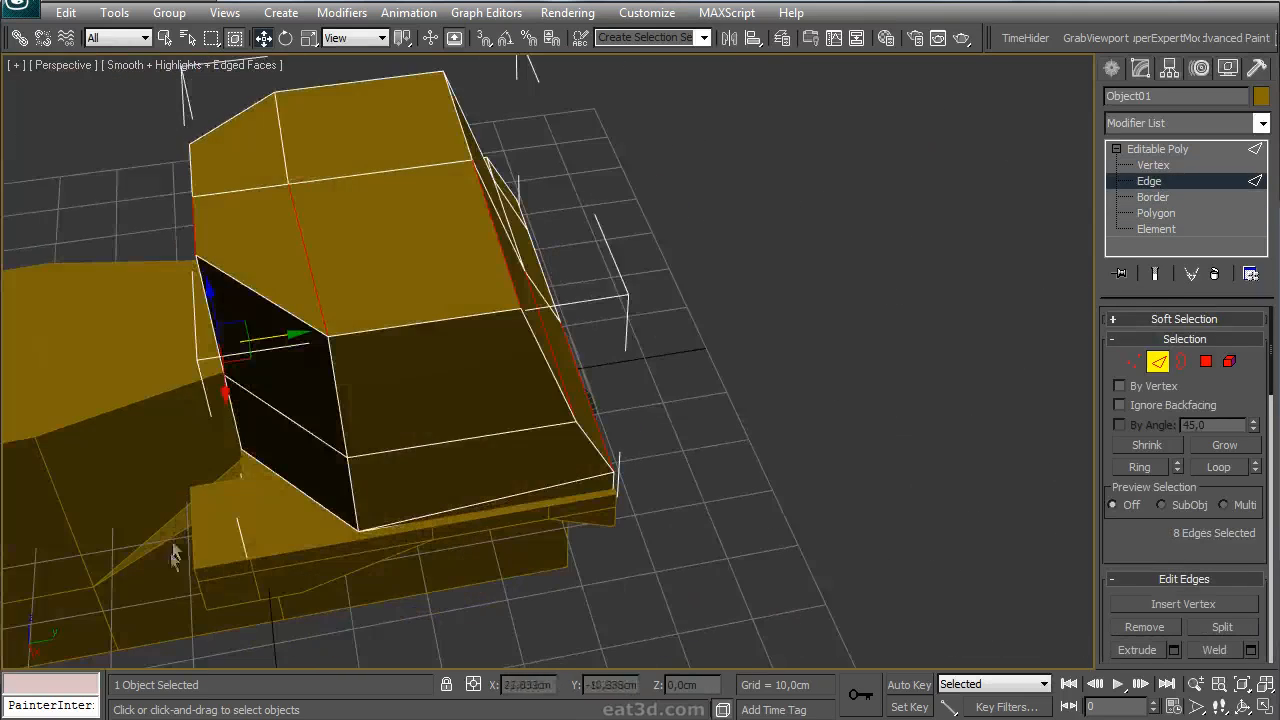
alt+middle_drag(263, 190, 871, 471)
drag(1170, 513, 1182, 371)
click(1250, 556)
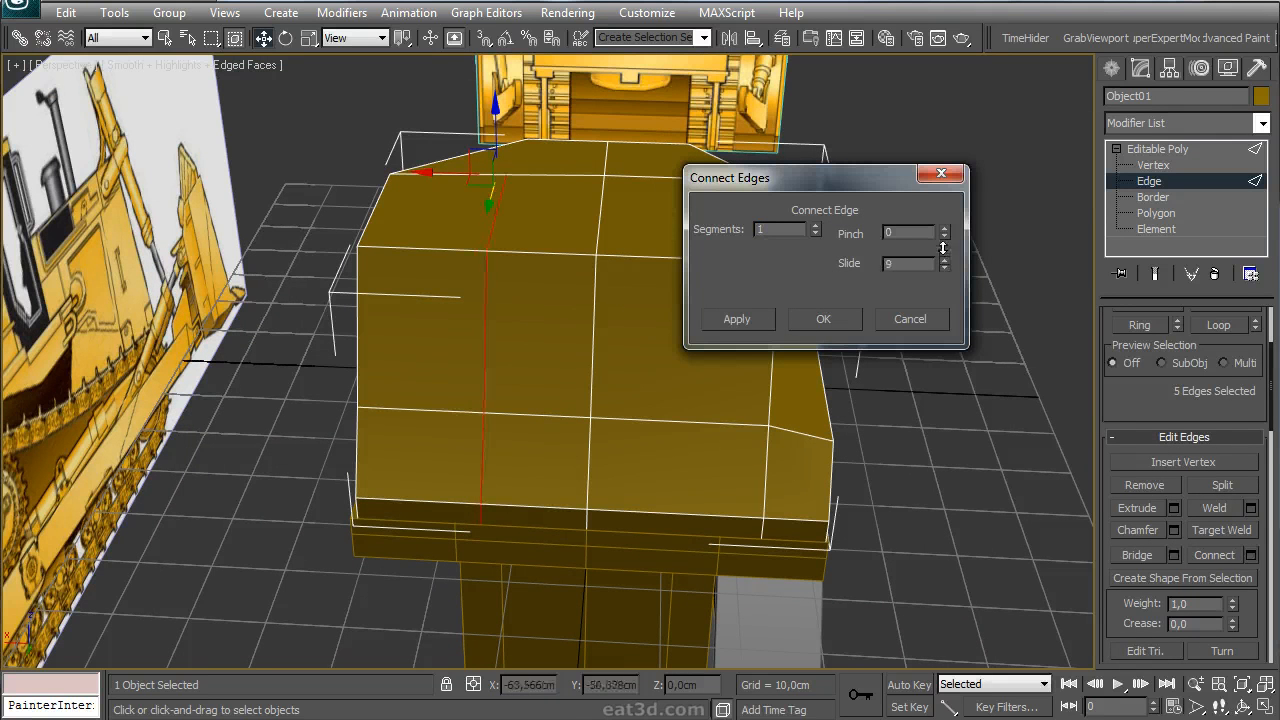
click(823, 318)
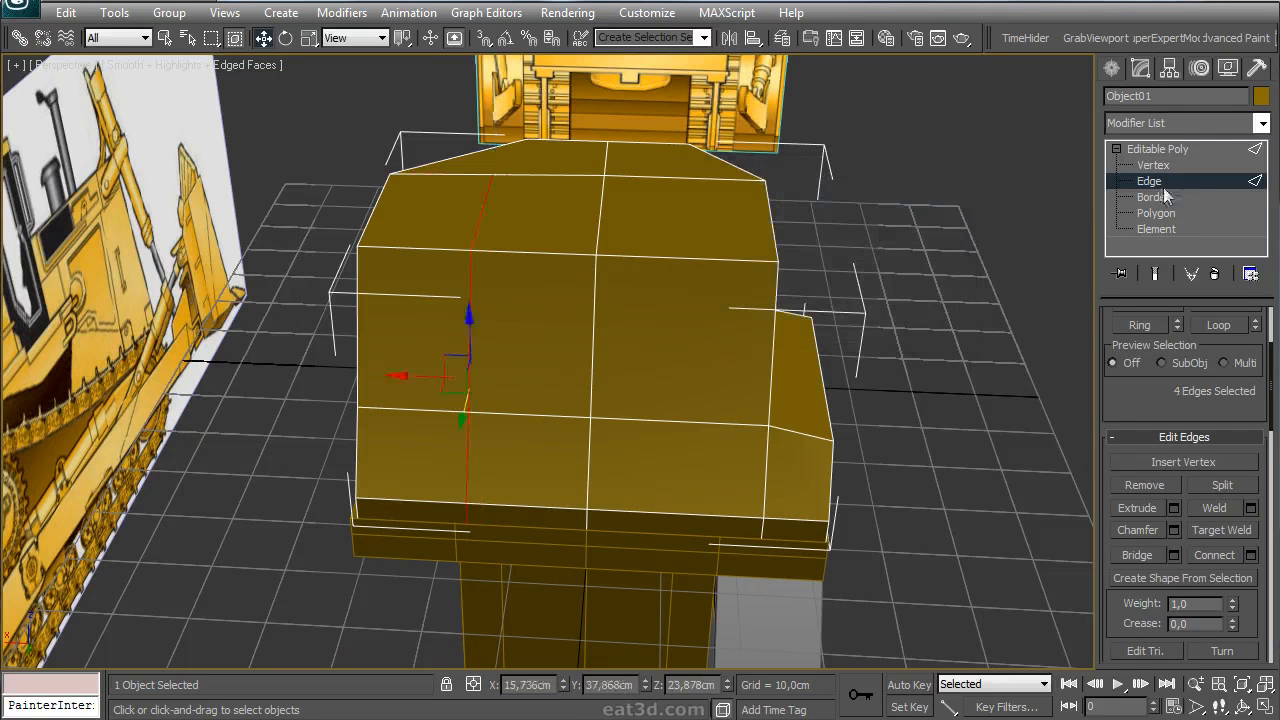
- Connect the new loop's end vertex on the roof to the roof's front corner vertex
key(1)
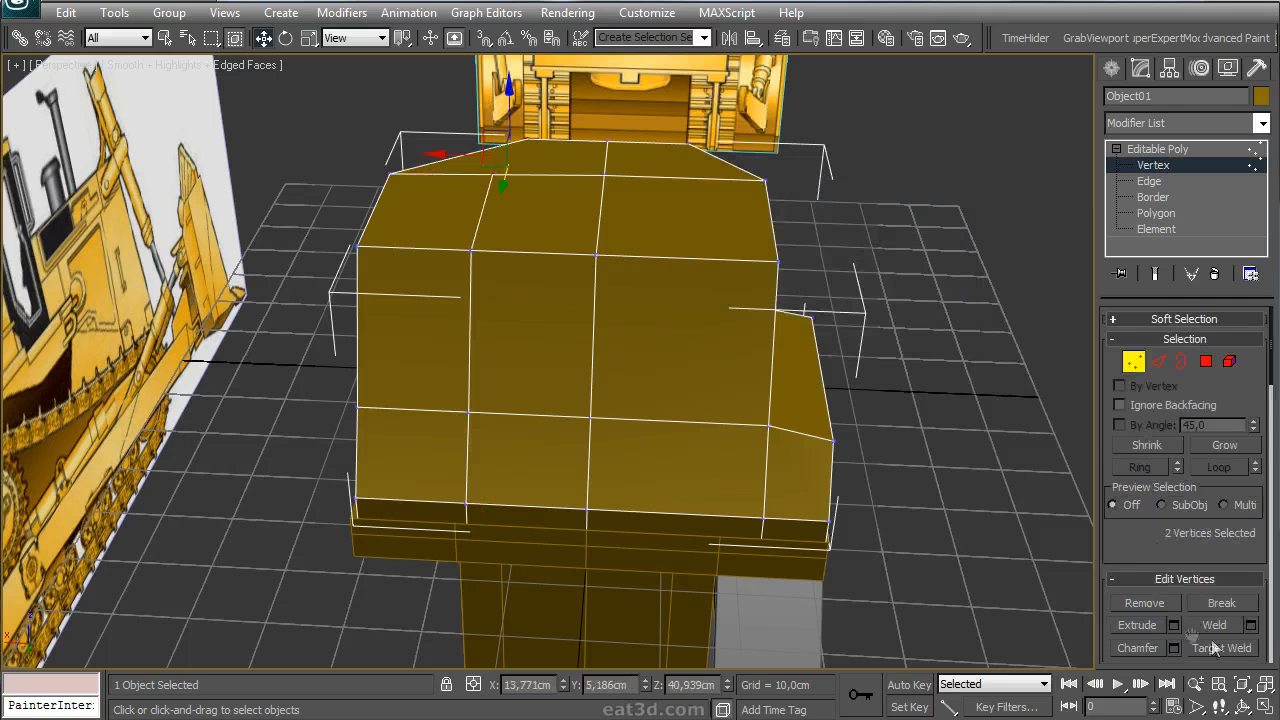
scroll(1170, 590, down, 3)
click(700, 283)
- Connect the crosswise edges beside the centre line on the narrower half of the cab's roof and rear with 1 segment and slide -4
middle_drag(685, 281, 503, 278)
click(1160, 182)
alt+drag(727, 500, 725, 503)
alt+middle_drag(725, 503, 956, 468)
scroll(1166, 560, down, 3)
click(1251, 574)
alt+middle_drag(500, 425, 560, 440)
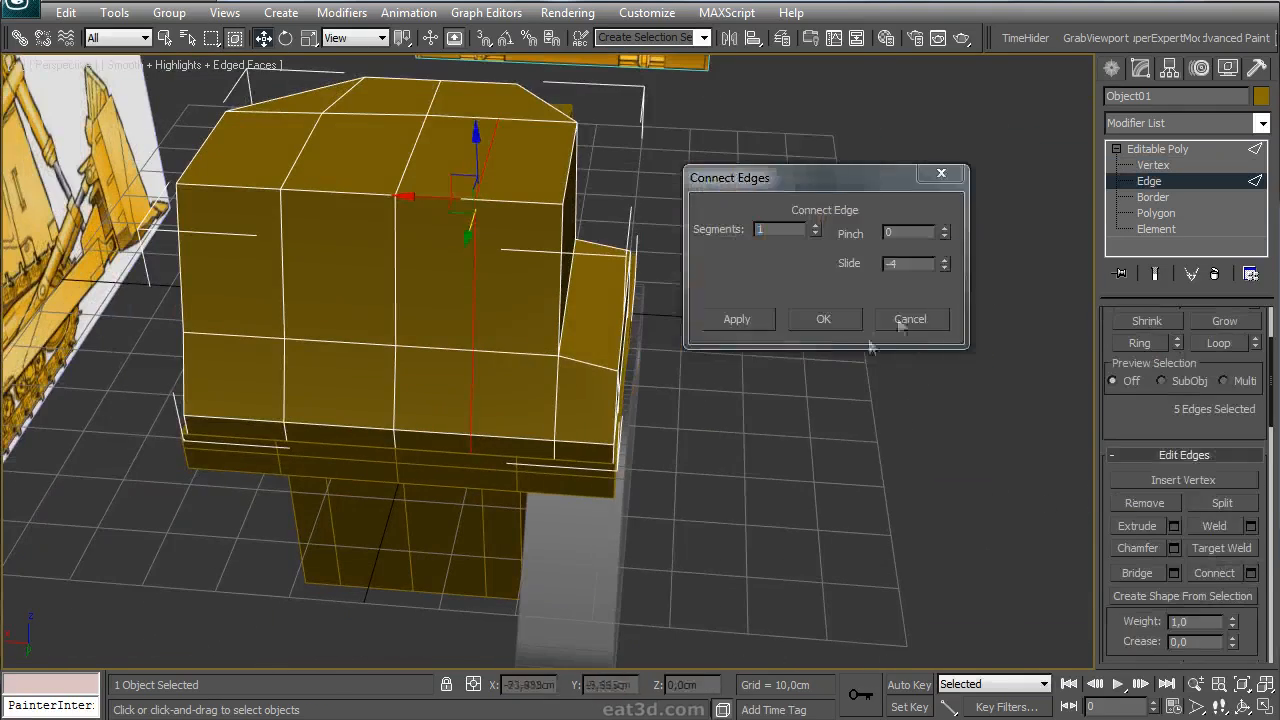
click(910, 318)
- Connect the newest loop's end vertex on the cab's roof to the adjacent roof corner vertex
click(1153, 165)
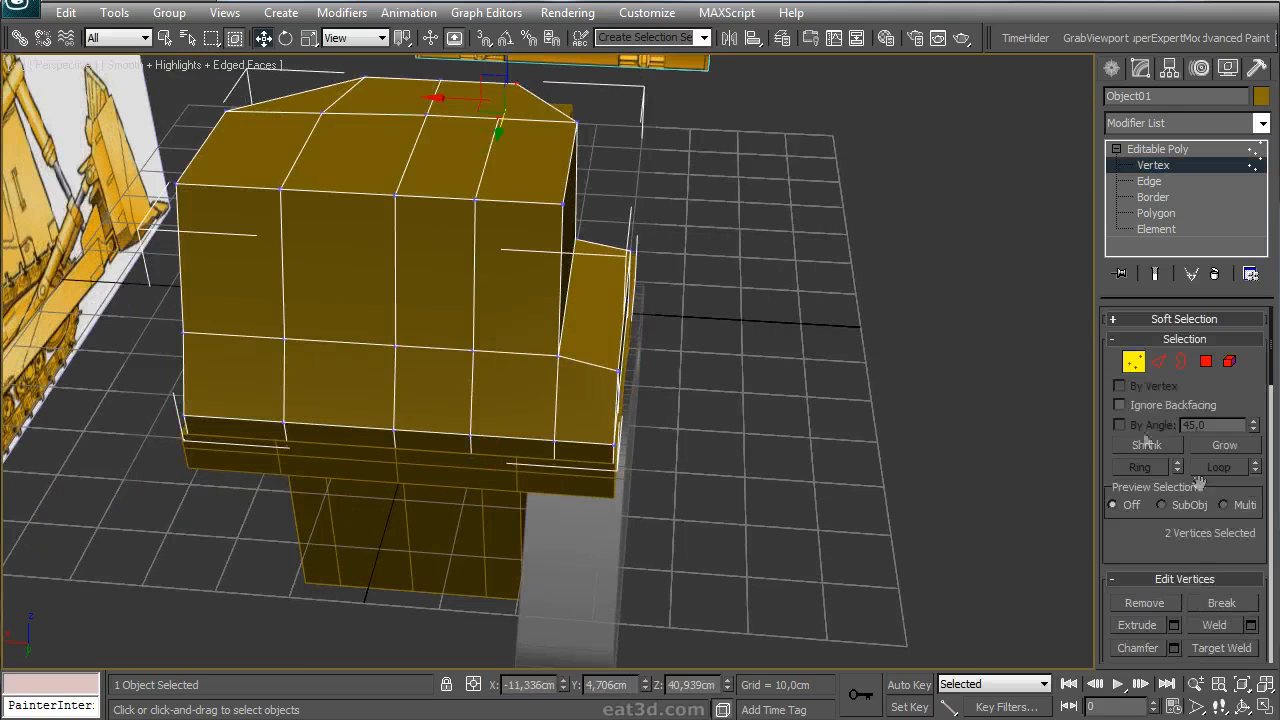
drag(1146, 570, 1146, 455)
click(1184, 558)
- Extrude the two middle polygons of the cab's upper rear face as a group by 10 cm
click(503, 294)
alt+middle_drag(572, 336, 497, 530)
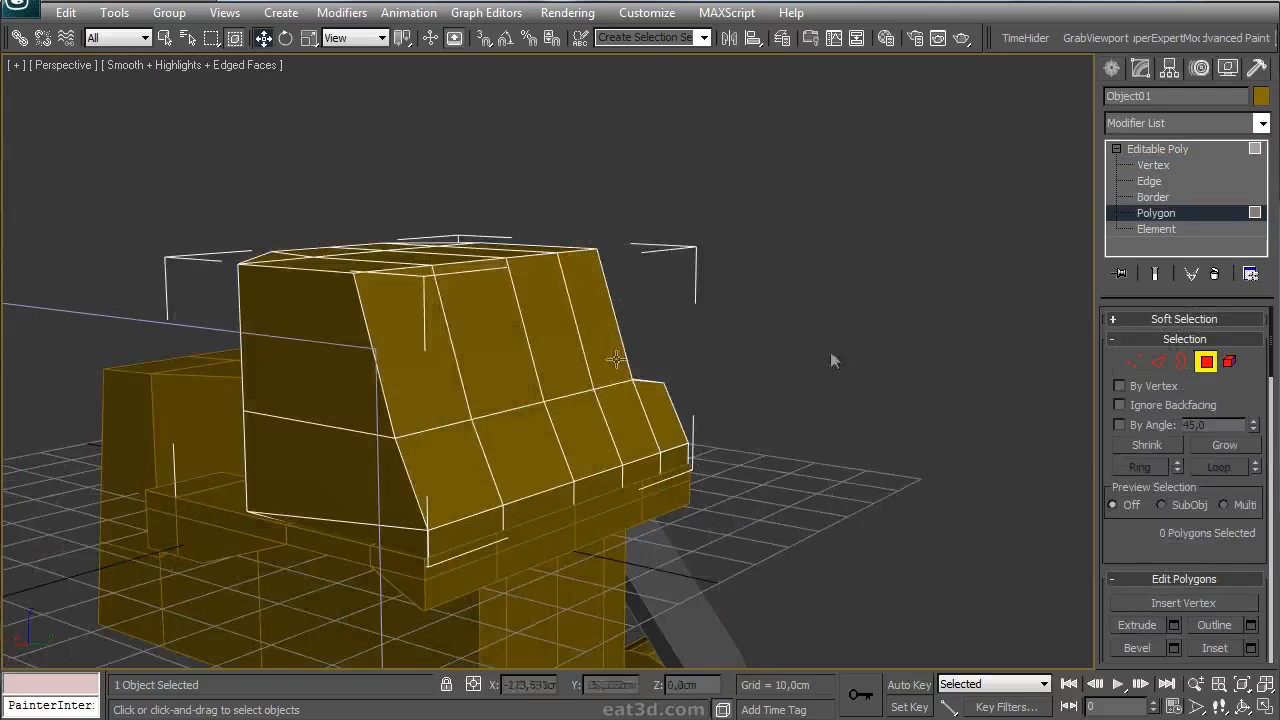
click(512, 342)
ctrl+click(554, 338)
alt+middle_drag(554, 338, 510, 395)
drag(1144, 554, 1154, 441)
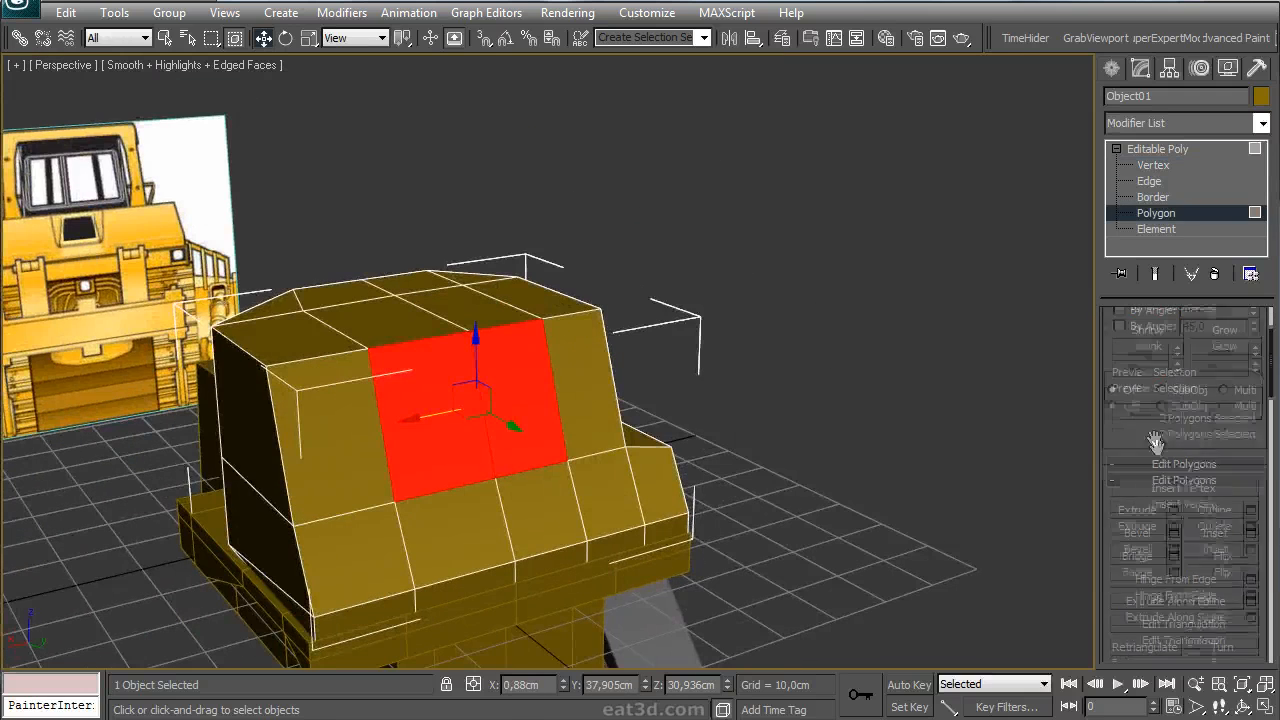
click(1174, 510)
alt+middle_drag(700, 350, 777, 351)
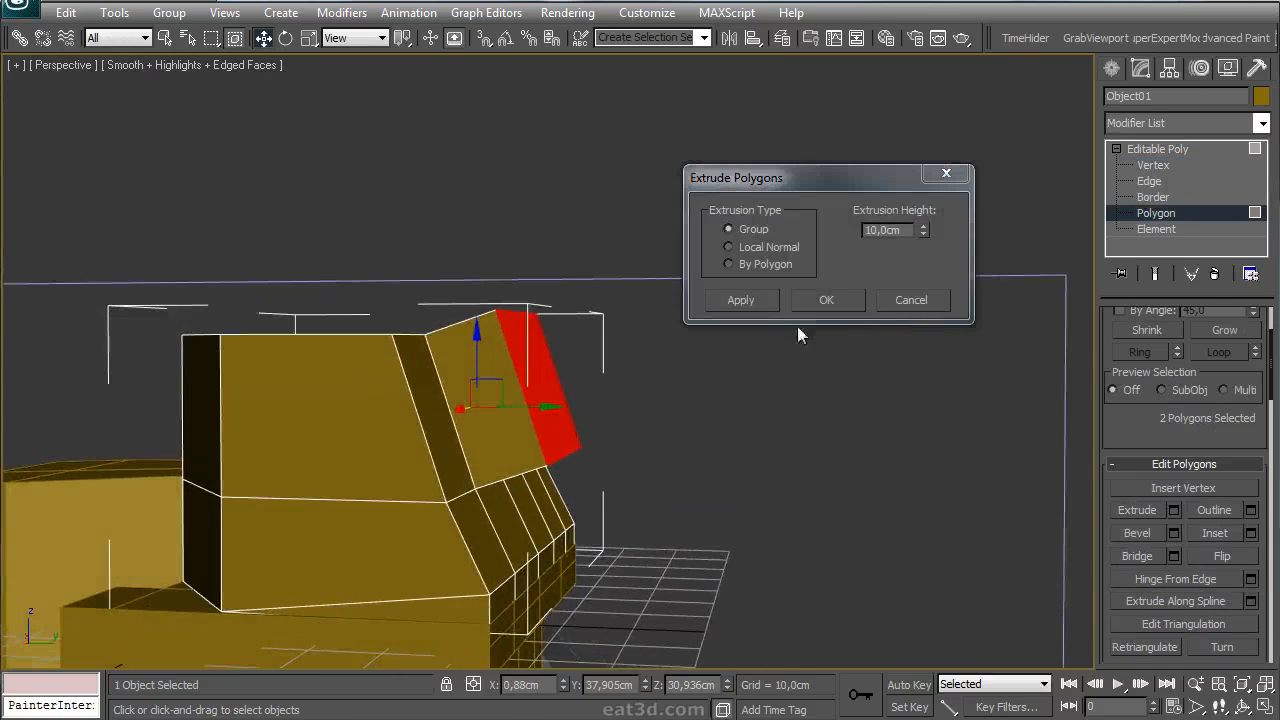
click(804, 309)
- Flatten the extruded rear face of the cab upright and adjust its vertices to shape the overhang
alt+middle_drag(672, 375, 643, 383)
scroll(1137, 432, down, 5)
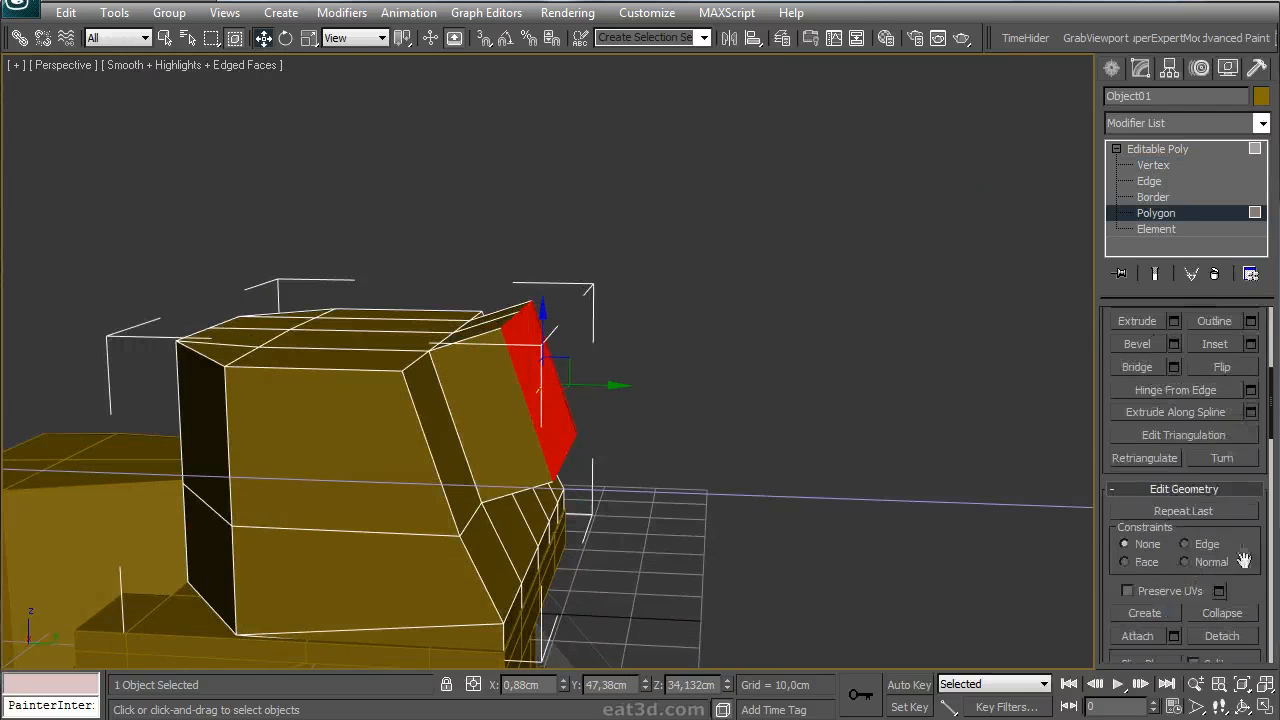
click(1207, 590)
alt+middle_drag(612, 488, 631, 492)
click(1153, 169)
alt+middle_drag(669, 377, 655, 350)
drag(612, 193, 532, 320)
alt+middle_drag(532, 320, 667, 463)
drag(569, 493, 573, 455)
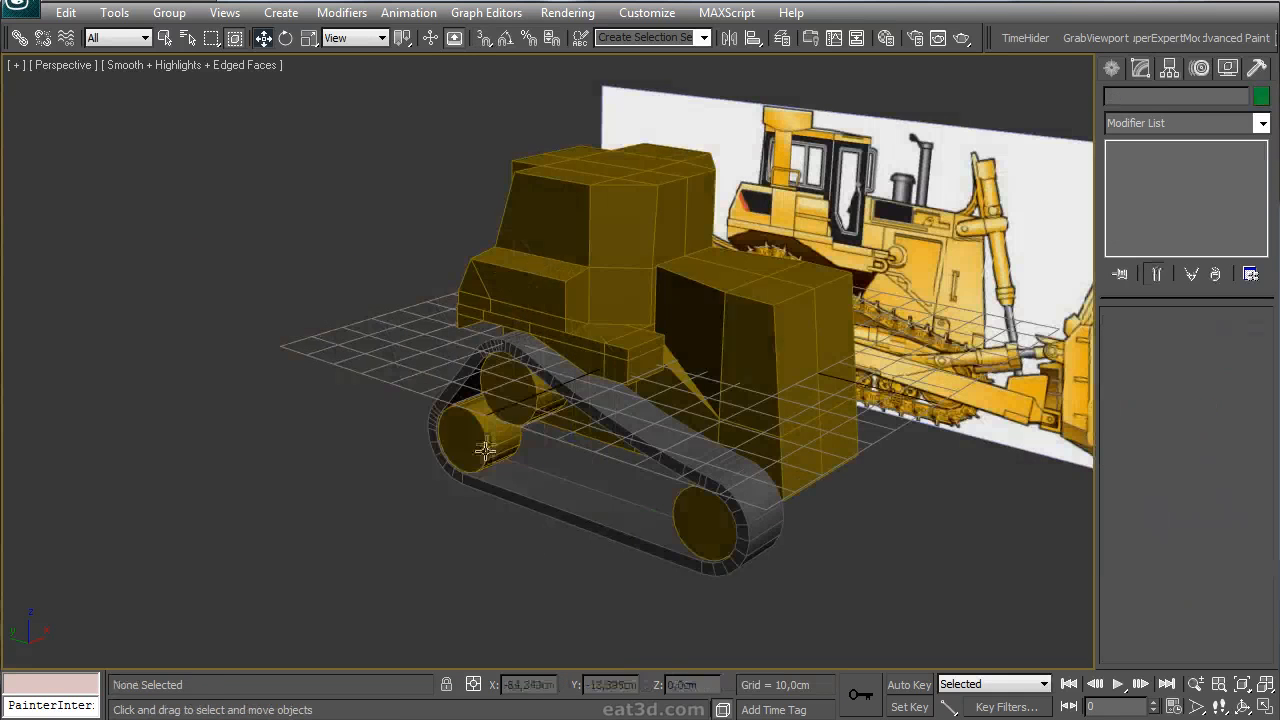
- Mirror the track and its three wheels across the X axis as instances on the other side of the body
click(566, 443)
ctrl+click(648, 532)
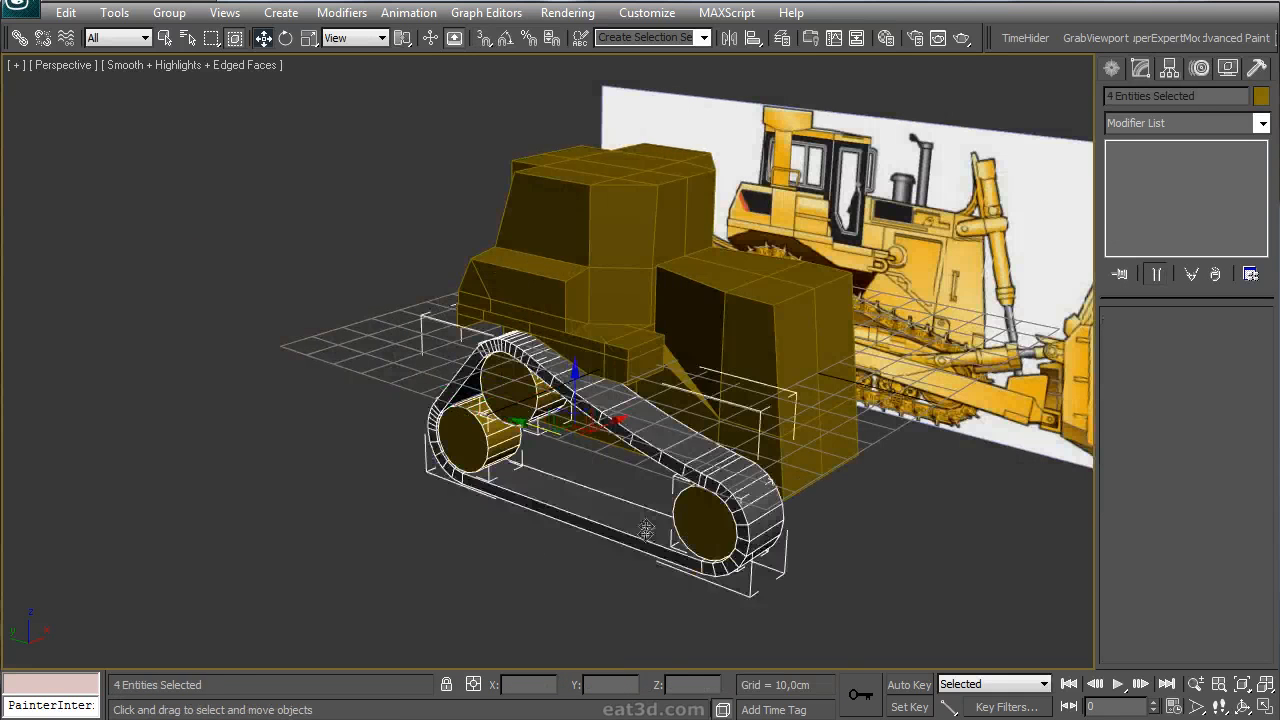
alt+middle_drag(648, 532, 407, 100)
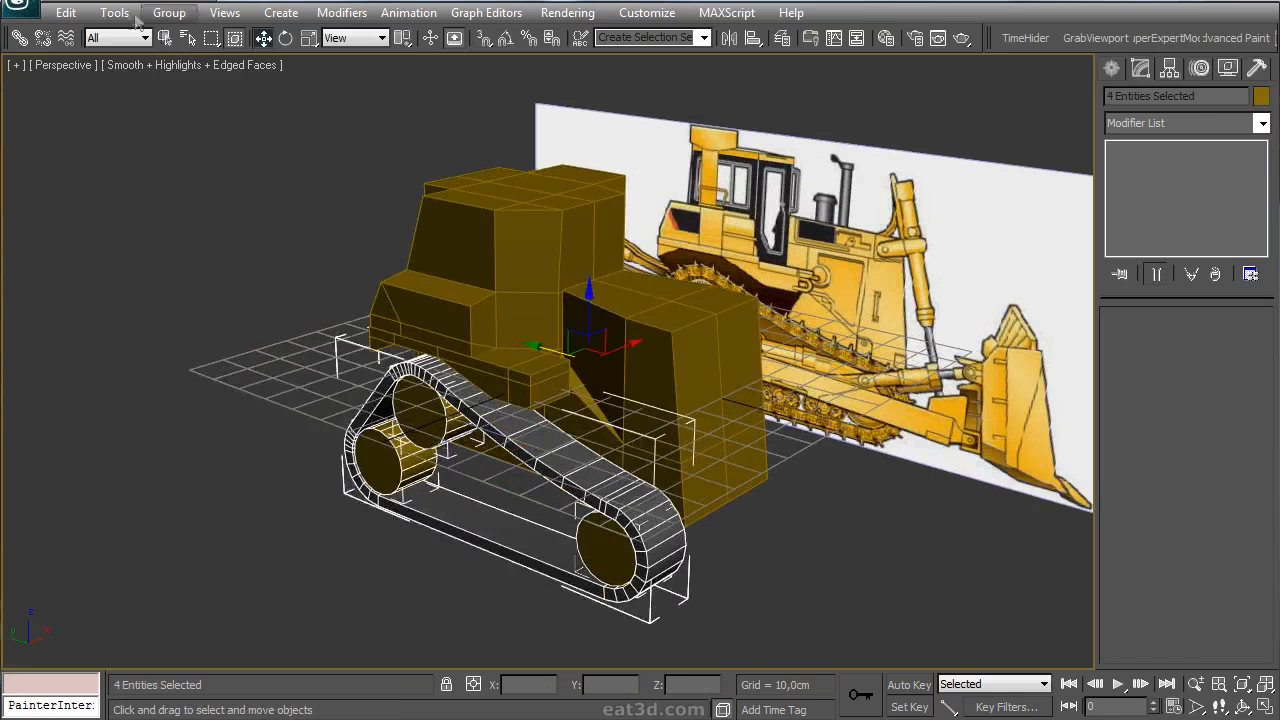
click(120, 13)
click(215, 294)
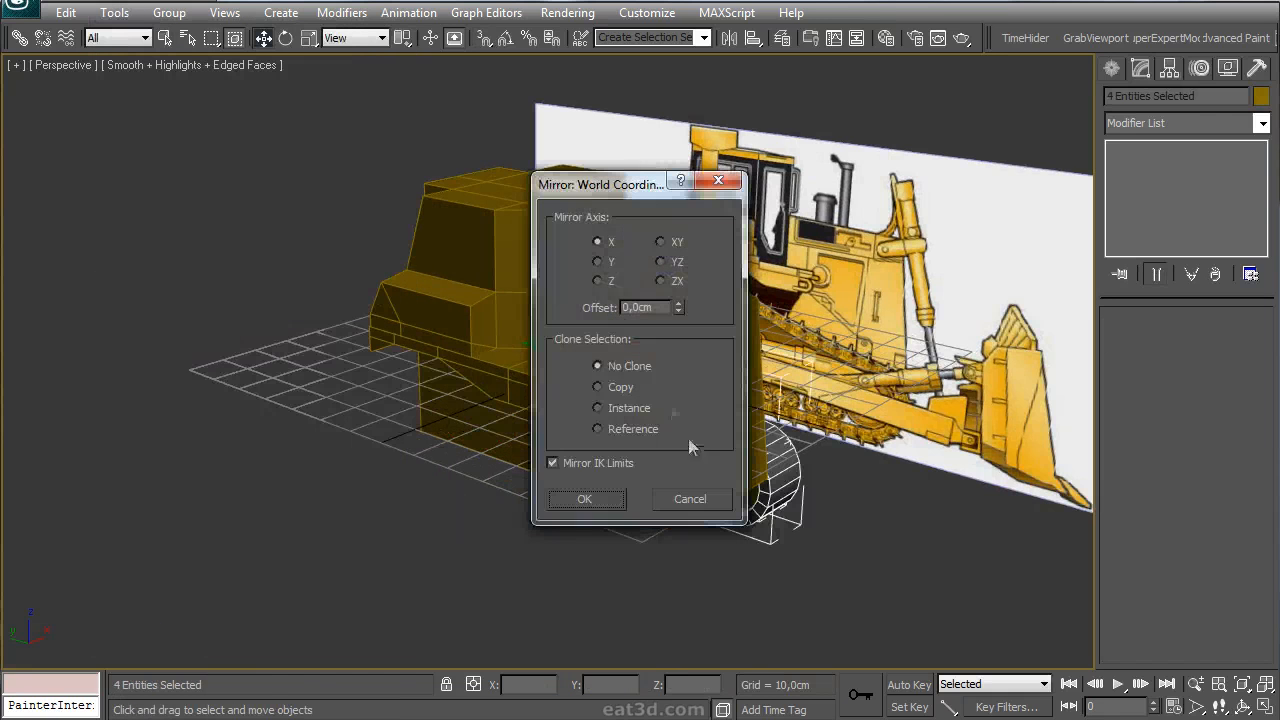
click(616, 410)
click(618, 495)
click(751, 597)
- Draw a box beside the cab's deck above the track in the back view, about 12.8 cm wide and 20.3 cm deep
alt+middle_drag(751, 597, 469, 467)
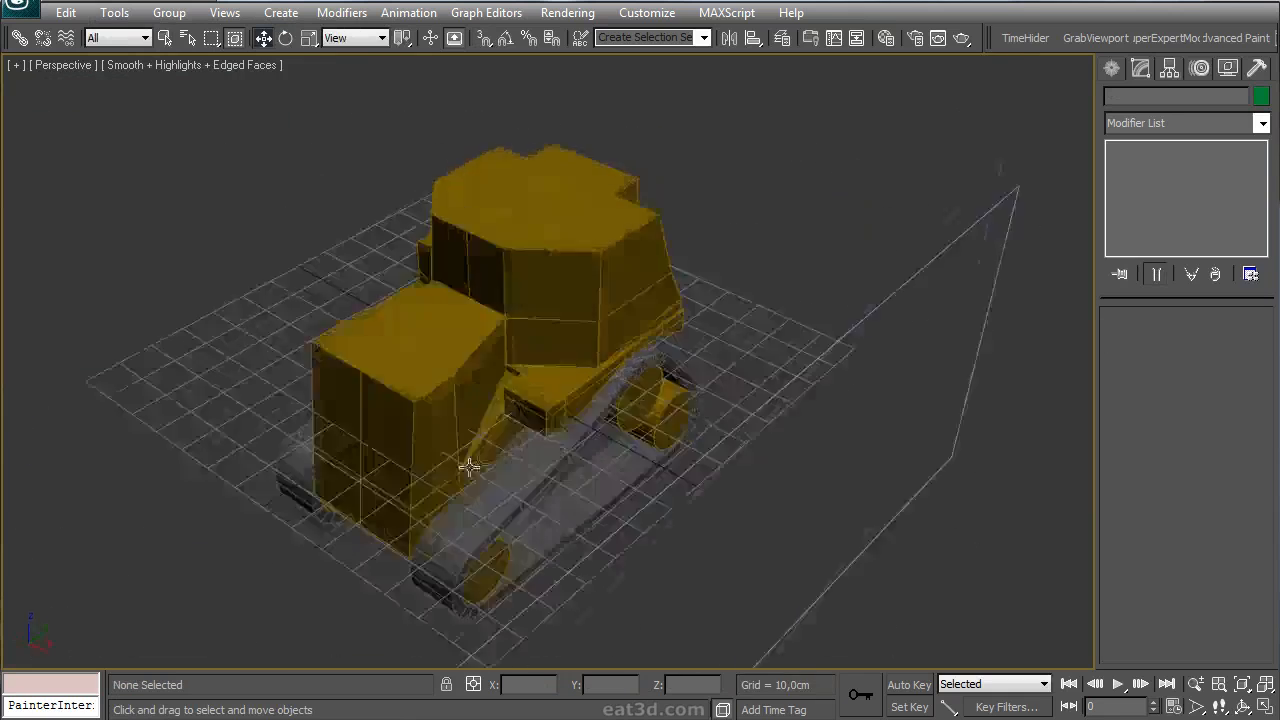
scroll(469, 467, up, 8)
click(1111, 67)
click(1148, 196)
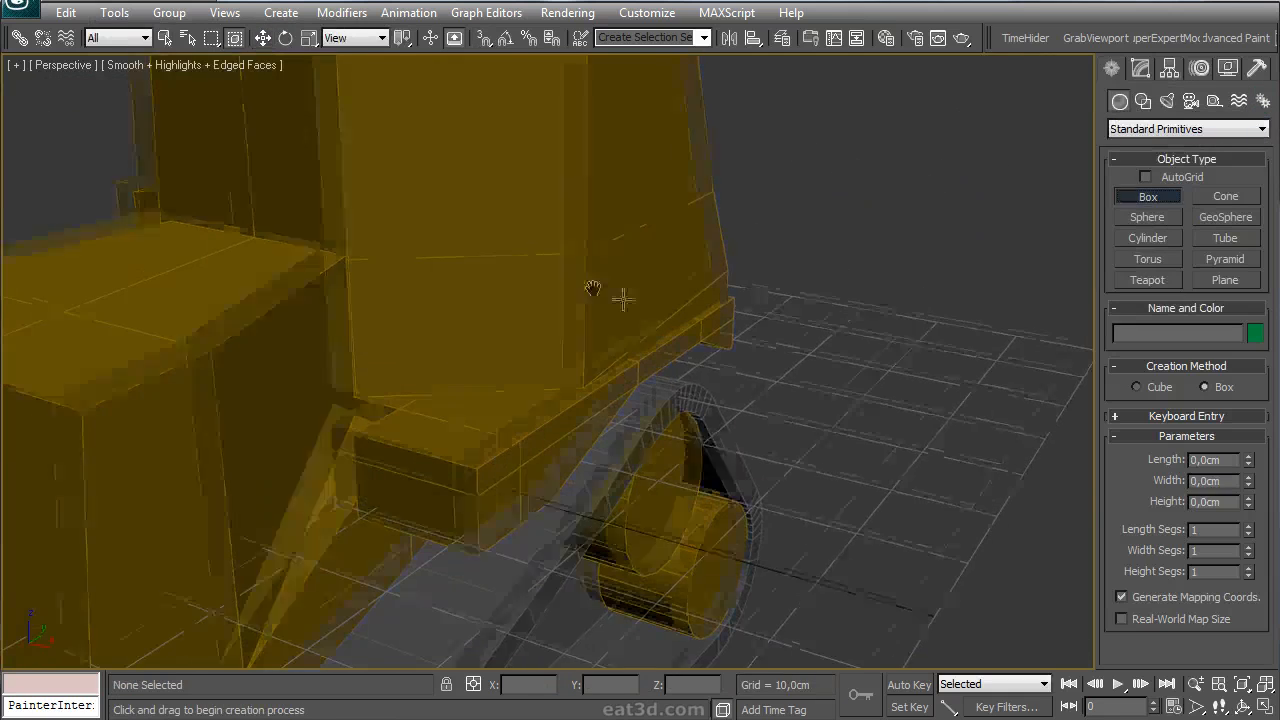
key(alt+w)
click(174, 234)
key(alt+w)
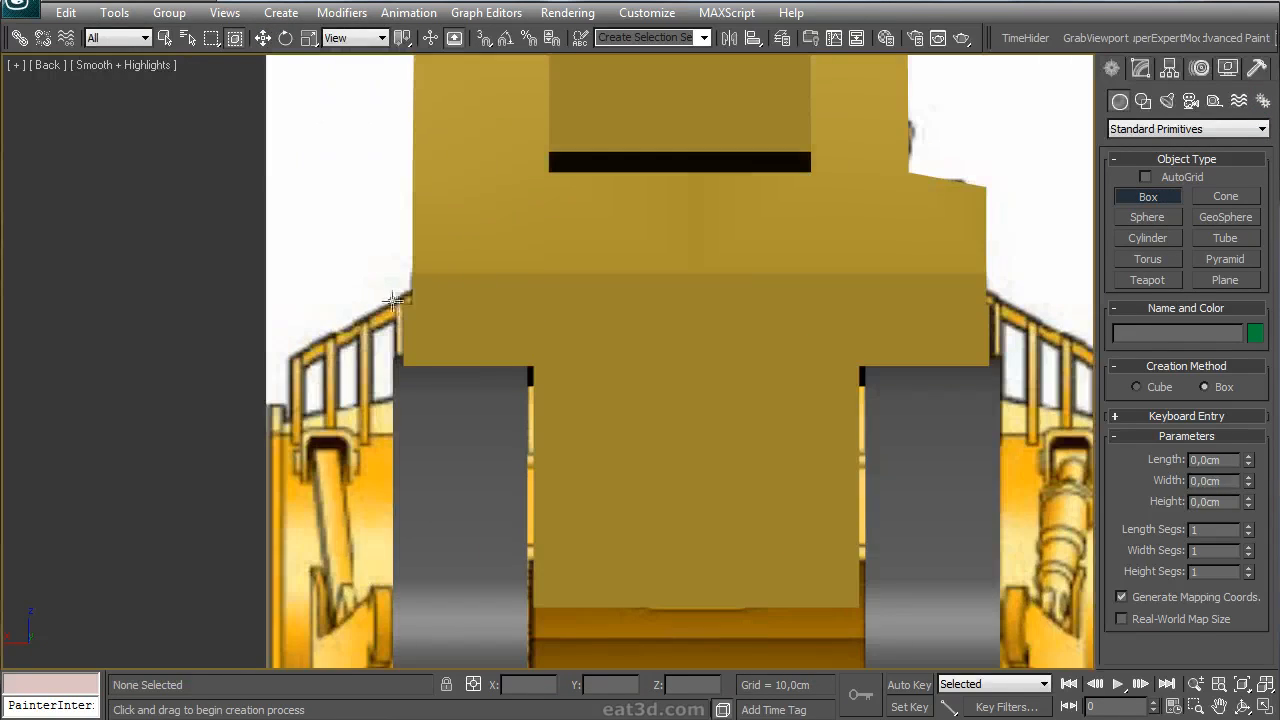
right_click(285, 126)
key(super+shift)
key(w)
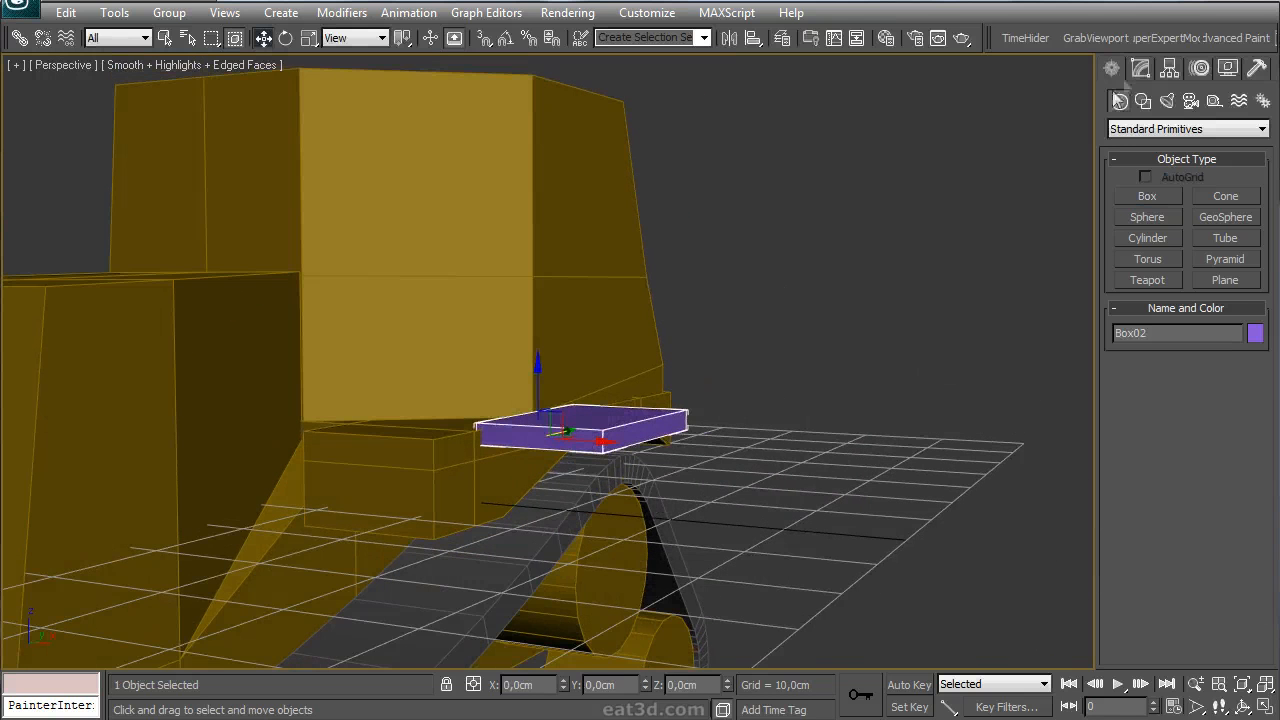
- Set the box's length to 0.65 cm and height to 60.535 cm, and position it along the deck above the track
click(1140, 67)
drag(1248, 370, 1246, 392)
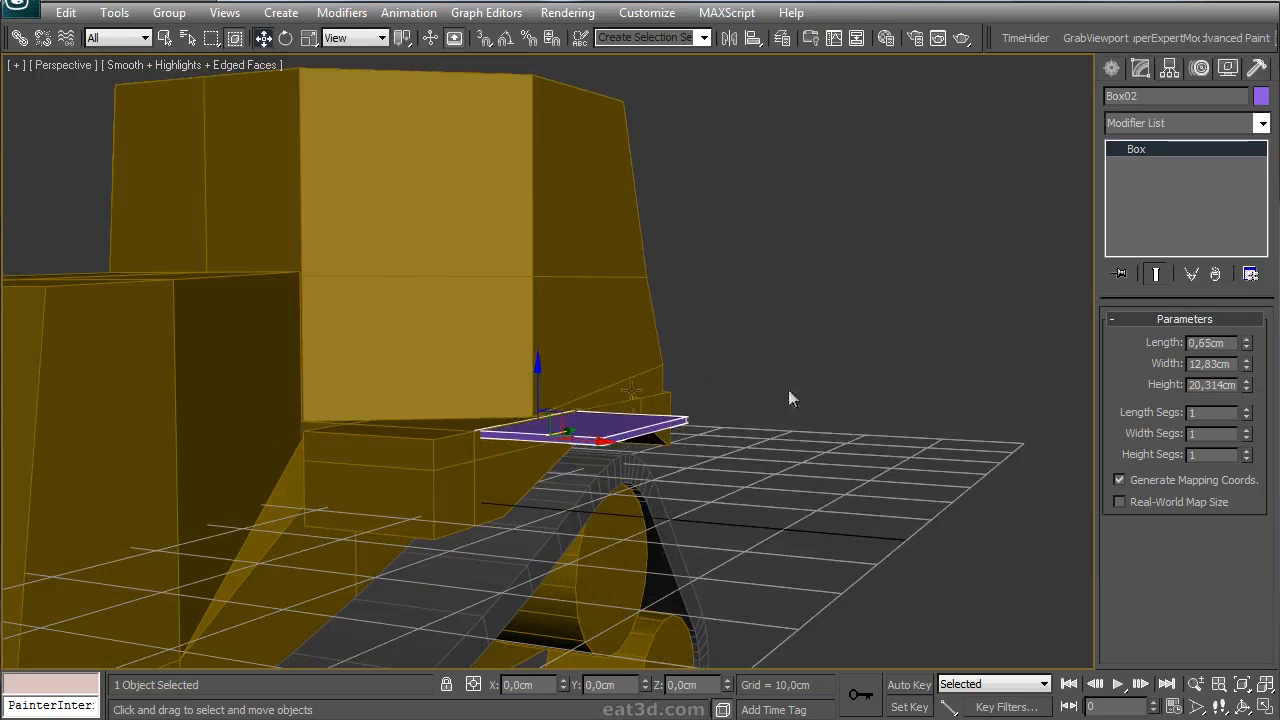
drag(538, 389, 597, 363)
alt+middle_drag(597, 363, 496, 477)
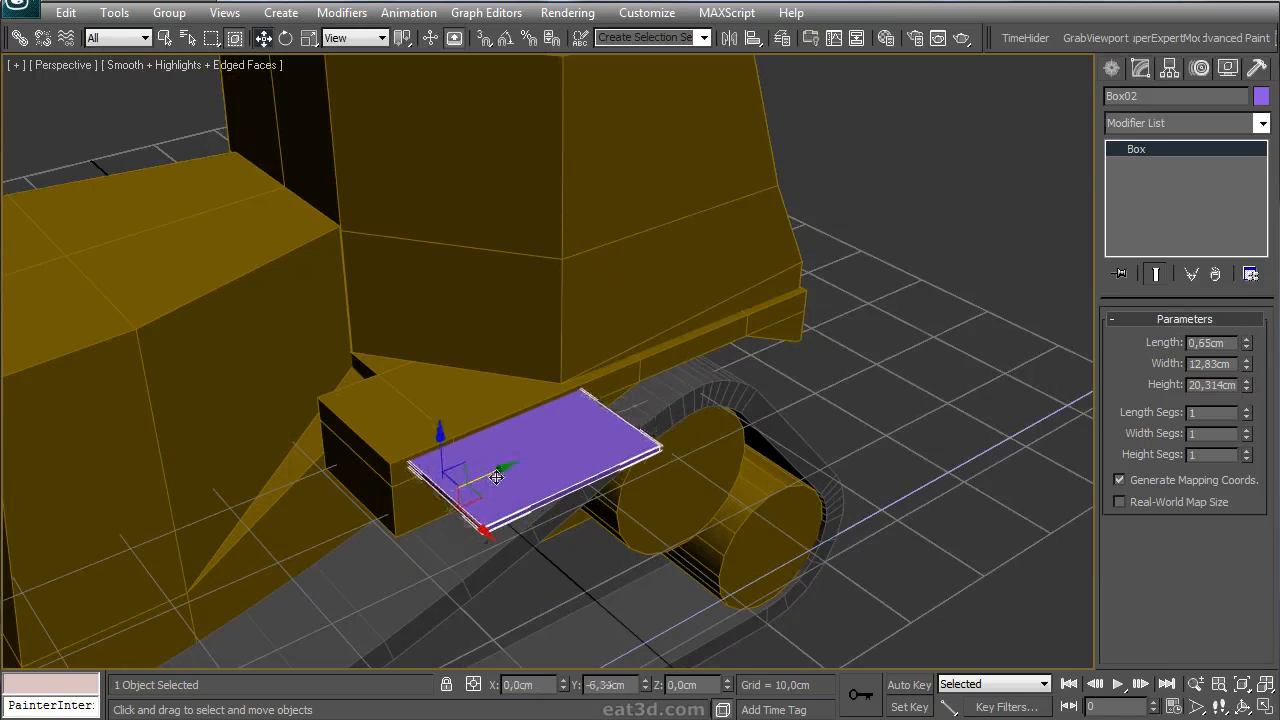
drag(1247, 381, 1267, 192)
alt+middle_drag(903, 330, 737, 257)
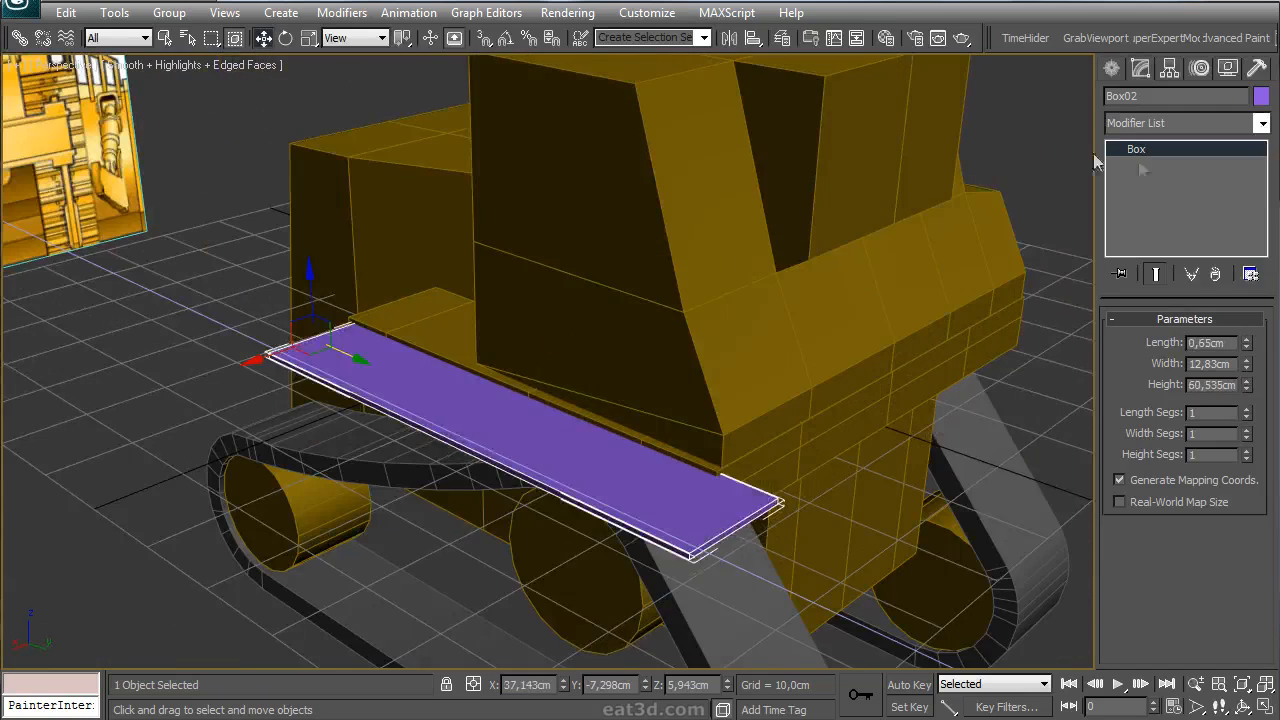
- Convert the plate to an editable poly and move its outer side polygon inward to narrow it
right_click(1140, 149)
click(1244, 299)
click(1206, 362)
alt+middle_drag(760, 480, 783, 504)
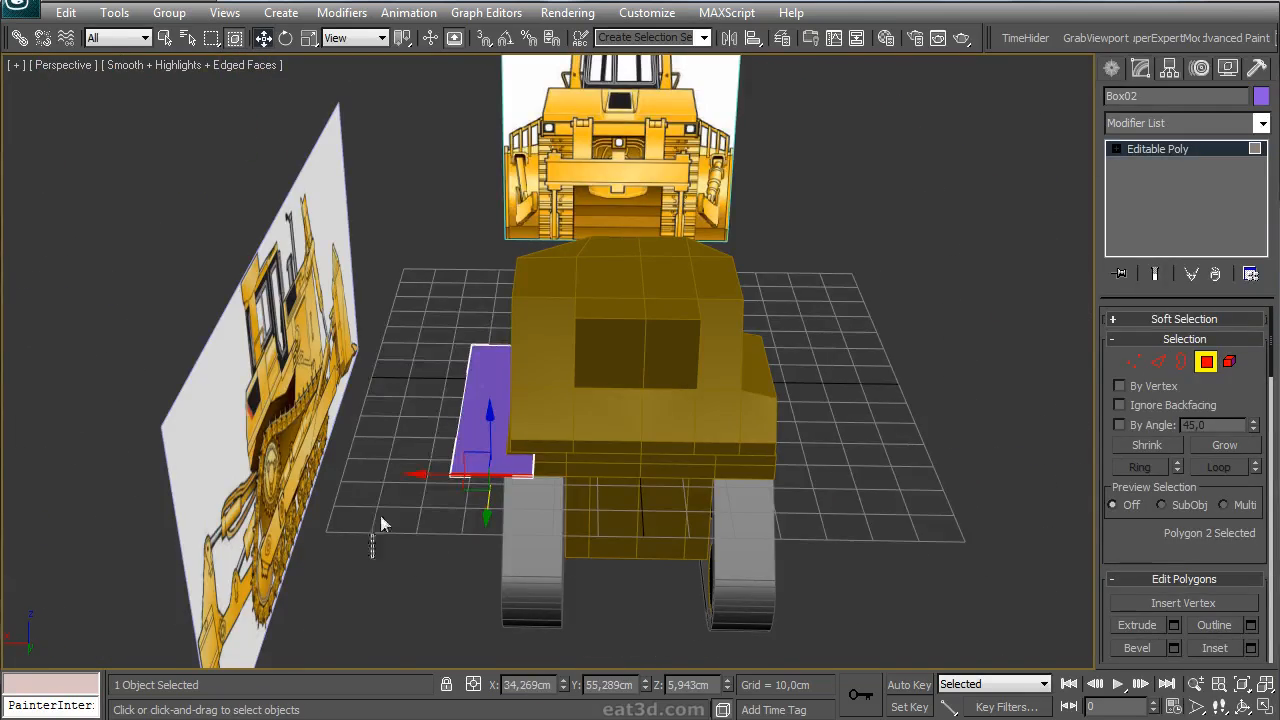
drag(478, 320, 476, 318)
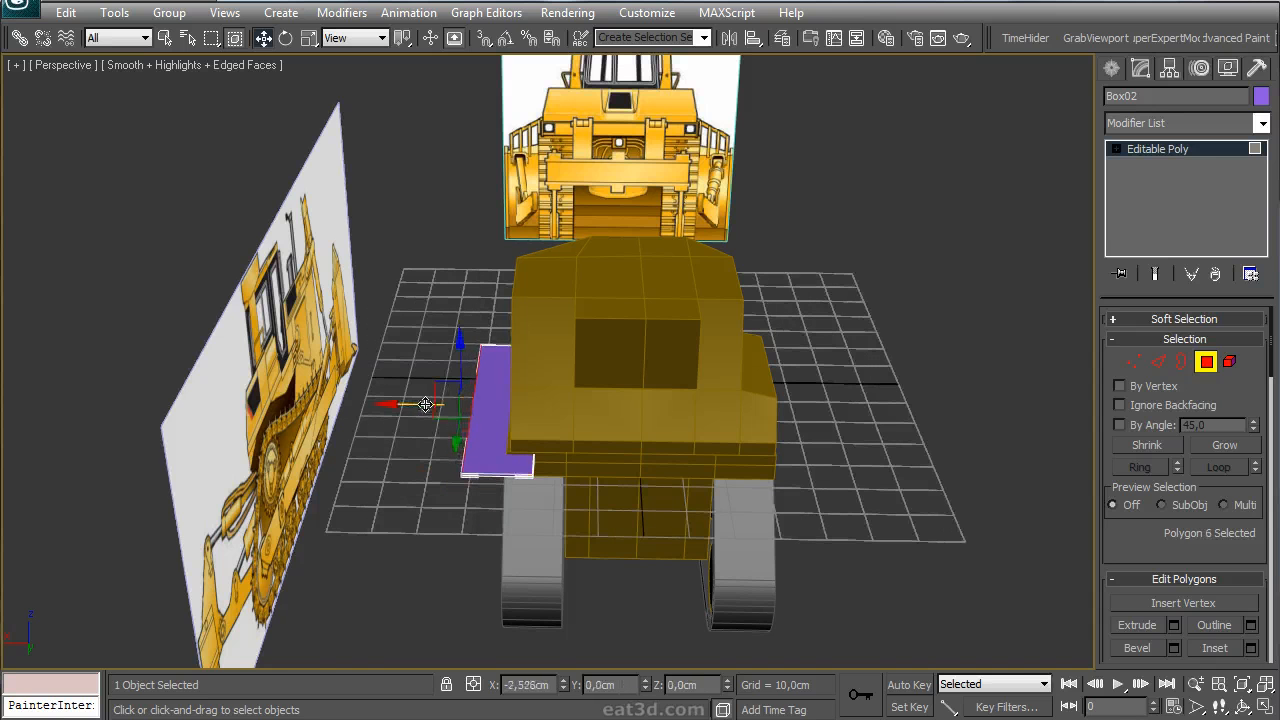
click(1206, 362)
- Change the plate's object color to the dark gold of the body
click(1261, 96)
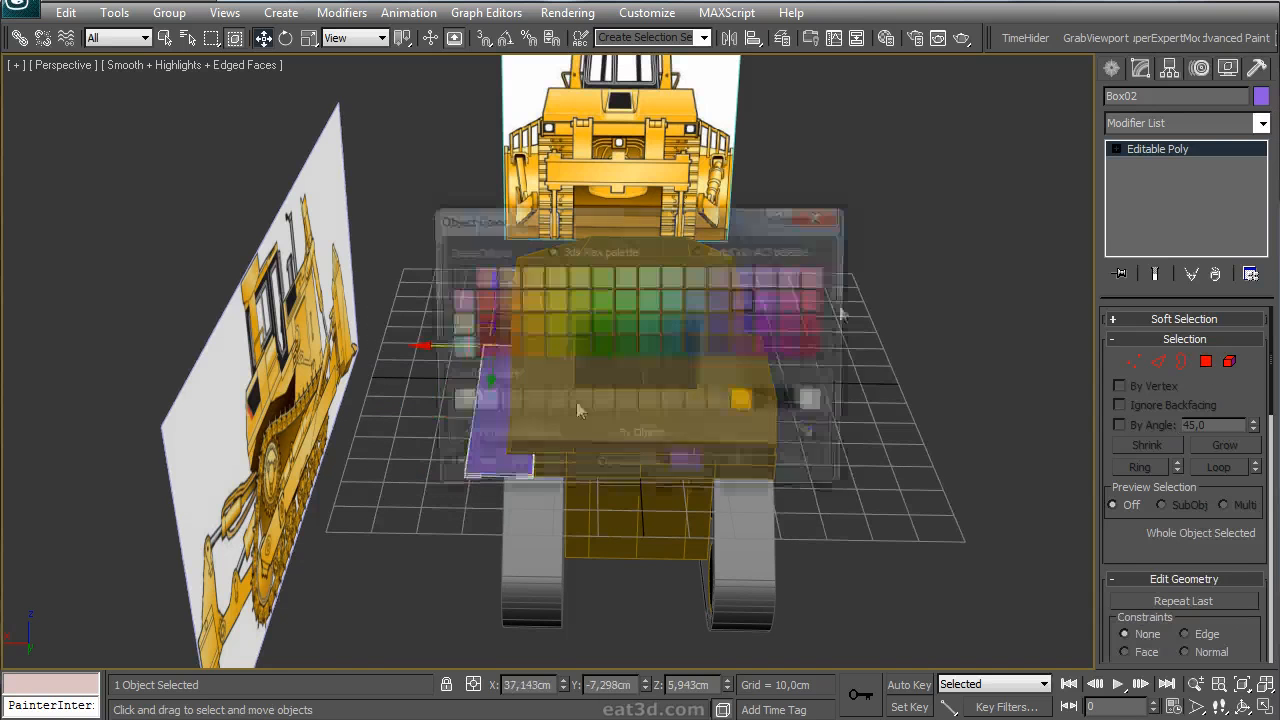
click(529, 348)
click(740, 467)
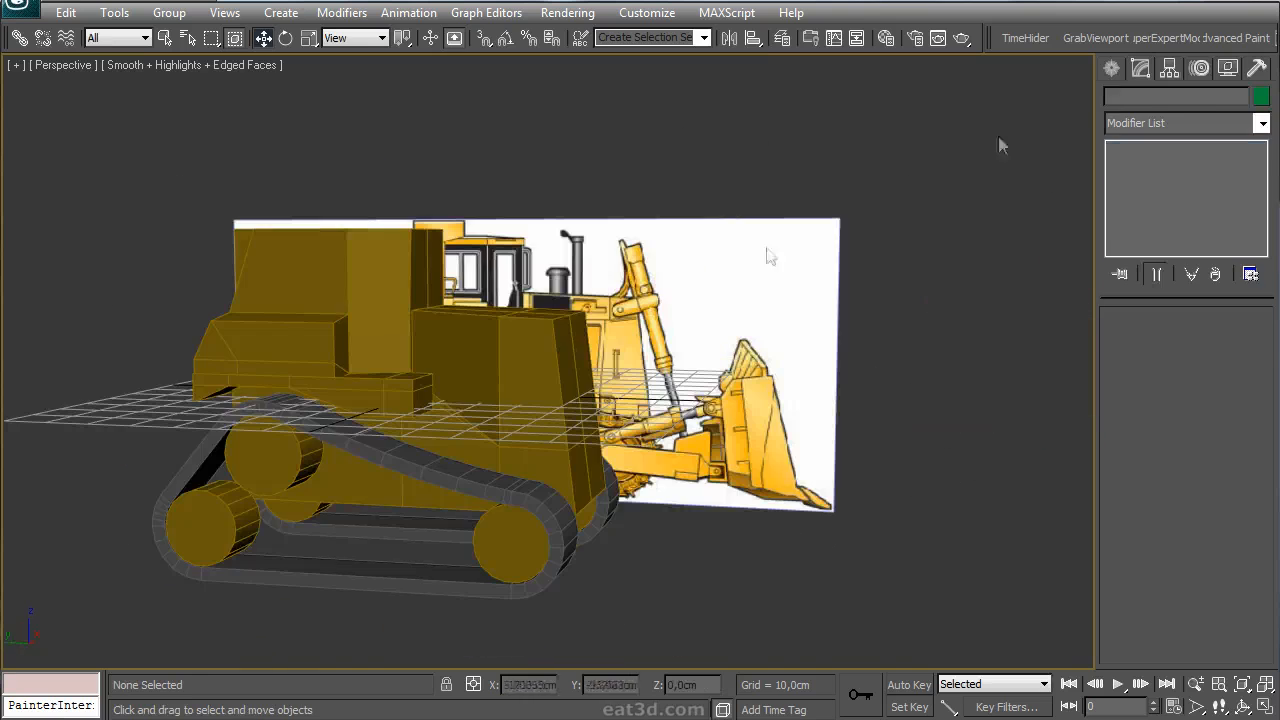
- Draw a box over the blueprint's blade push arm in the left view, about 85 cm long and 8.5 cm high
click(1112, 69)
click(1170, 198)
key(alt+w)
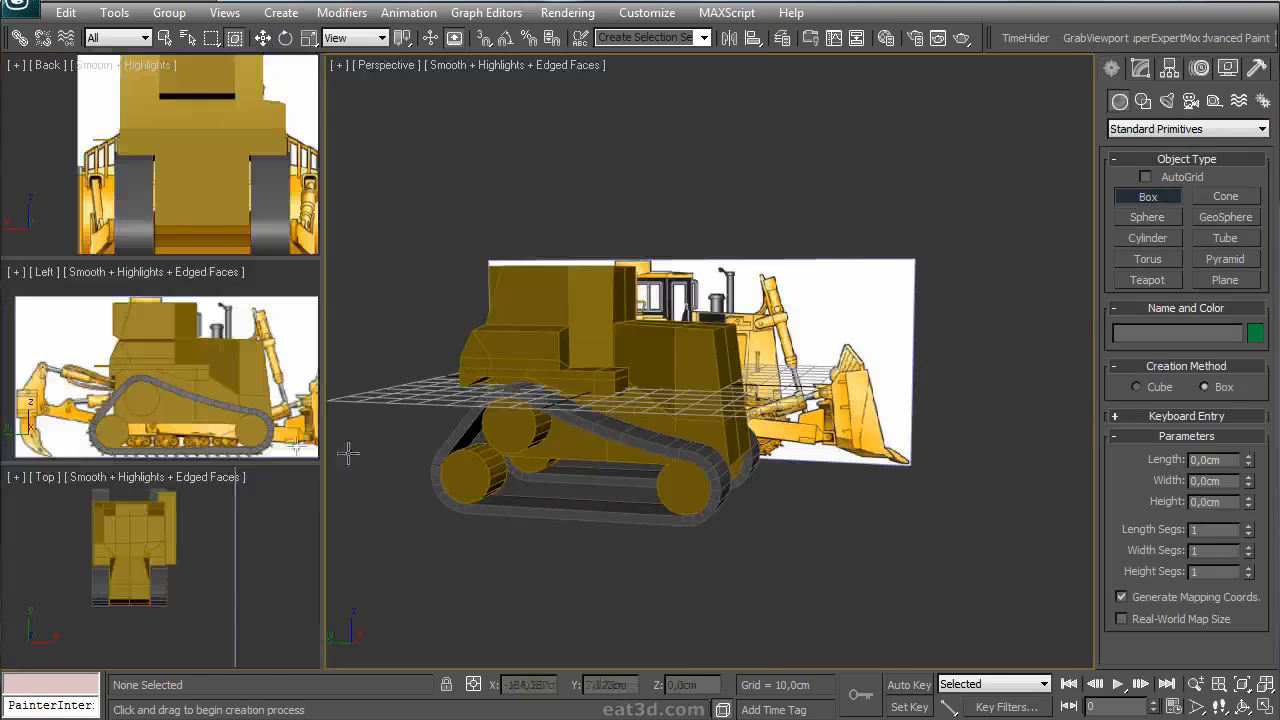
key(alt+w)
middle_drag(557, 438, 380, 340)
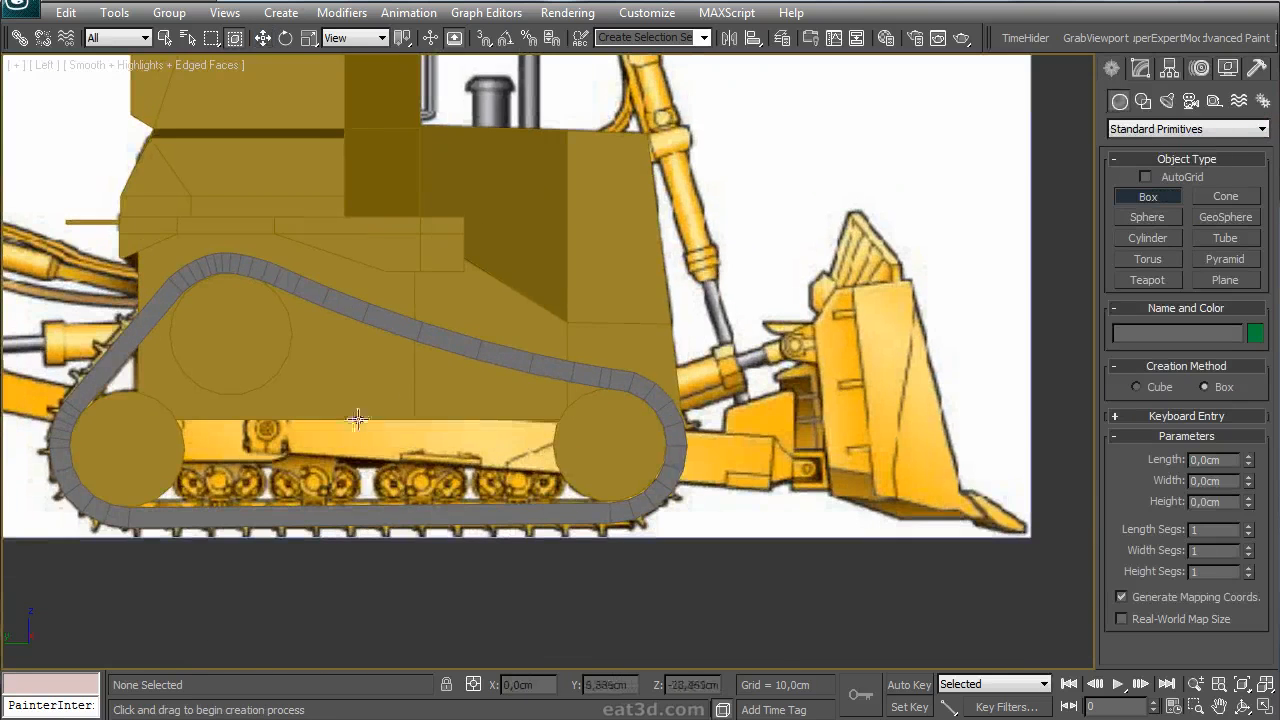
drag(770, 489, 250, 432)
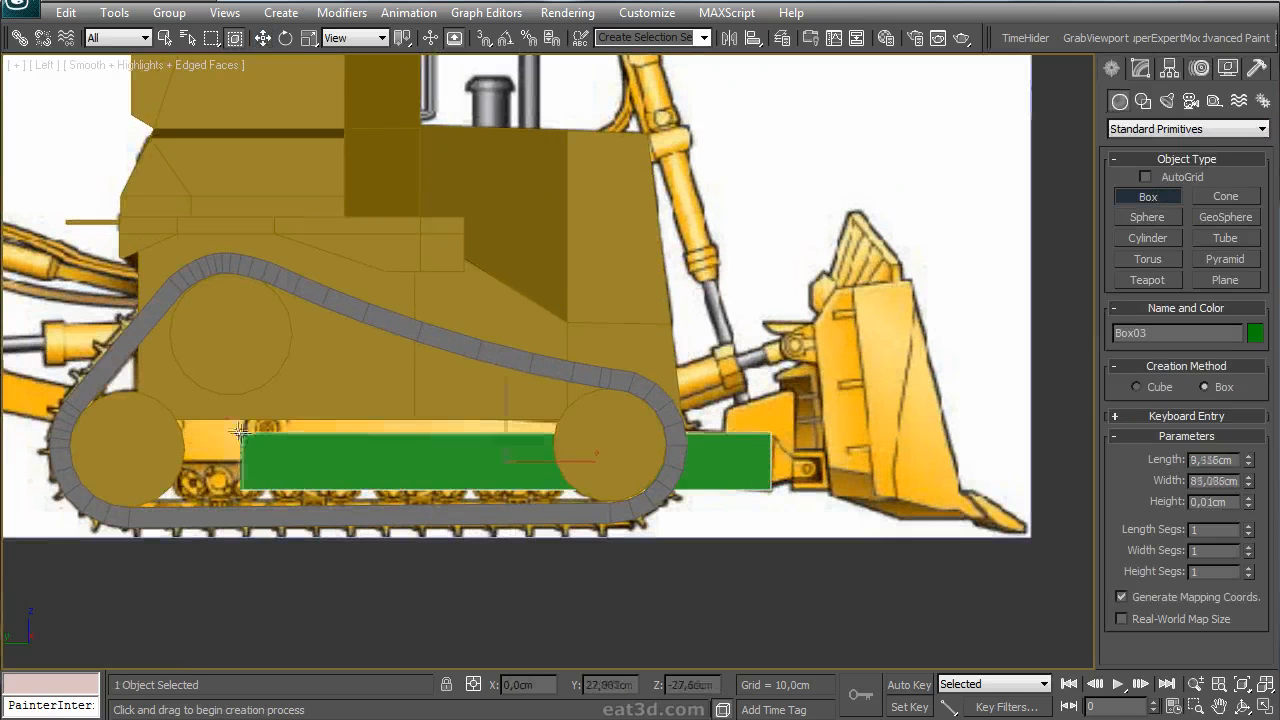
key(w)
middle_drag(418, 477, 408, 457)
- Move the push arm box to the outer side of the track and set its height to 4.561 cm
key(alt+w)
right_click(440, 466)
key(alt+w)
alt+middle_drag(545, 491, 694, 490)
drag(433, 509, 529, 517)
click(1141, 69)
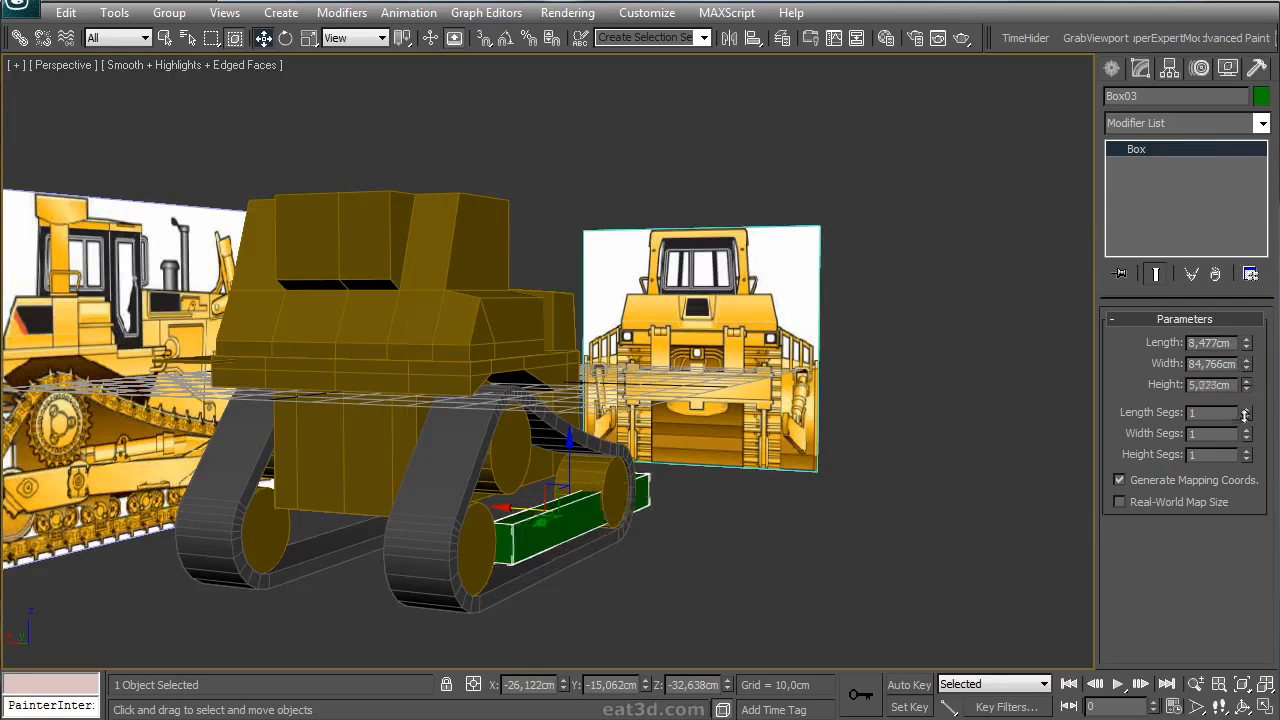
alt+middle_drag(632, 527, 620, 540)
drag(620, 540, 648, 545)
drag(648, 545, 658, 548)
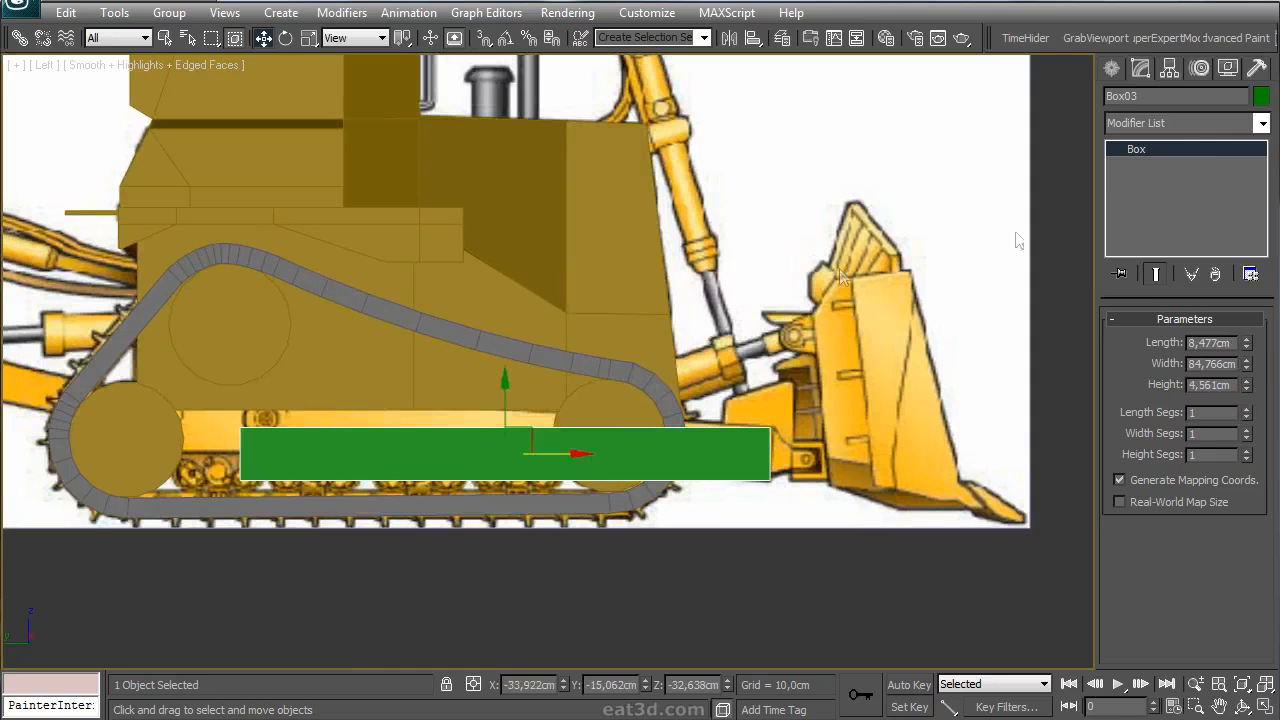
- Move only the push arm box's pivot to its rear end
click(1169, 70)
click(1200, 196)
drag(560, 460, 327, 463)
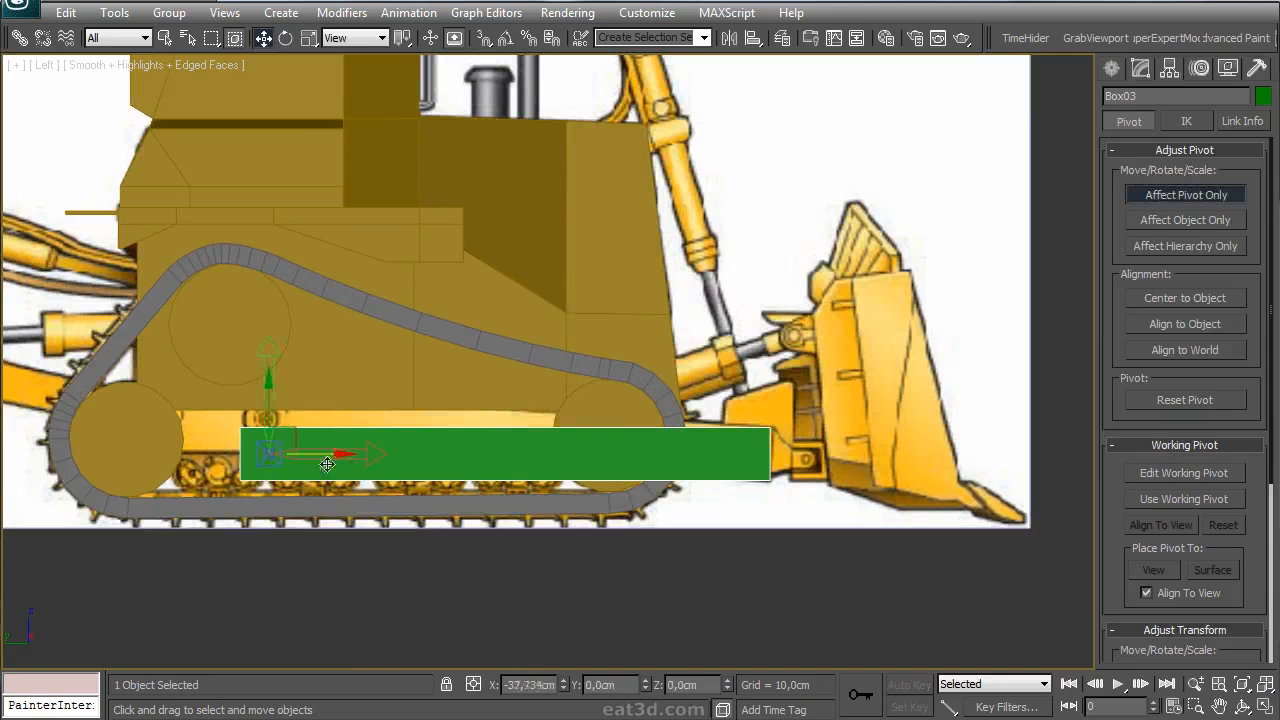
click(1172, 194)
- Raise and rotate the push arm box by about 3.5 degrees to follow the blueprint, and recolor it dark gold
drag(267, 415, 270, 384)
middle_drag(653, 337, 651, 355)
key(e)
drag(296, 411, 304, 424)
middle_drag(565, 311, 538, 310)
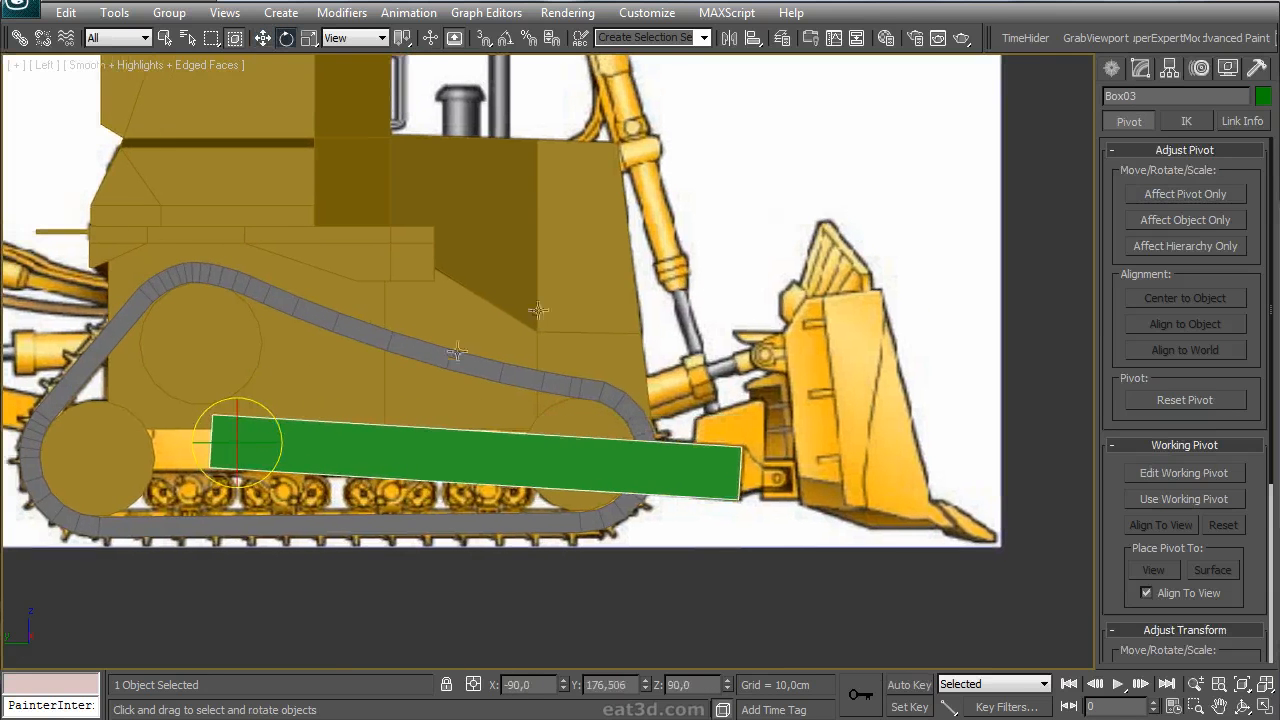
click(1263, 98)
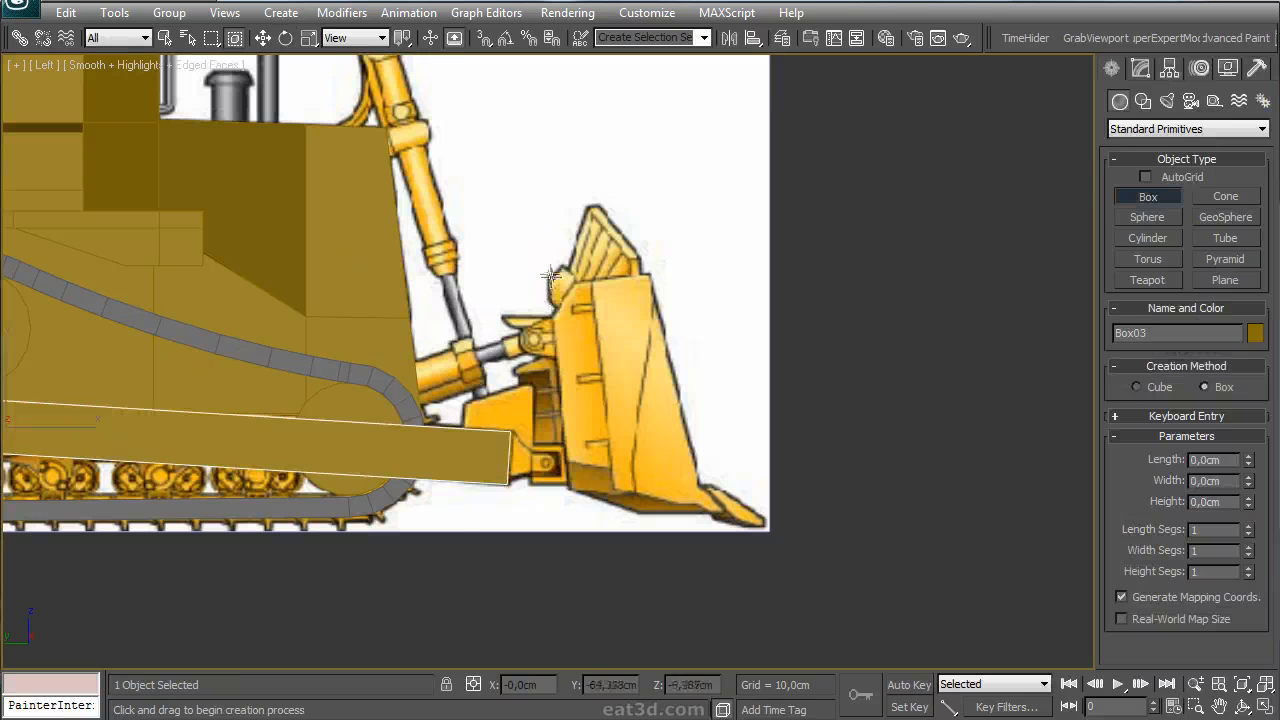
- Draw a box over the blueprint's blade, about 36 cm tall, 3 cm thick and 40 cm deep, and color it dark gold
drag(551, 277, 575, 478)
key(e)
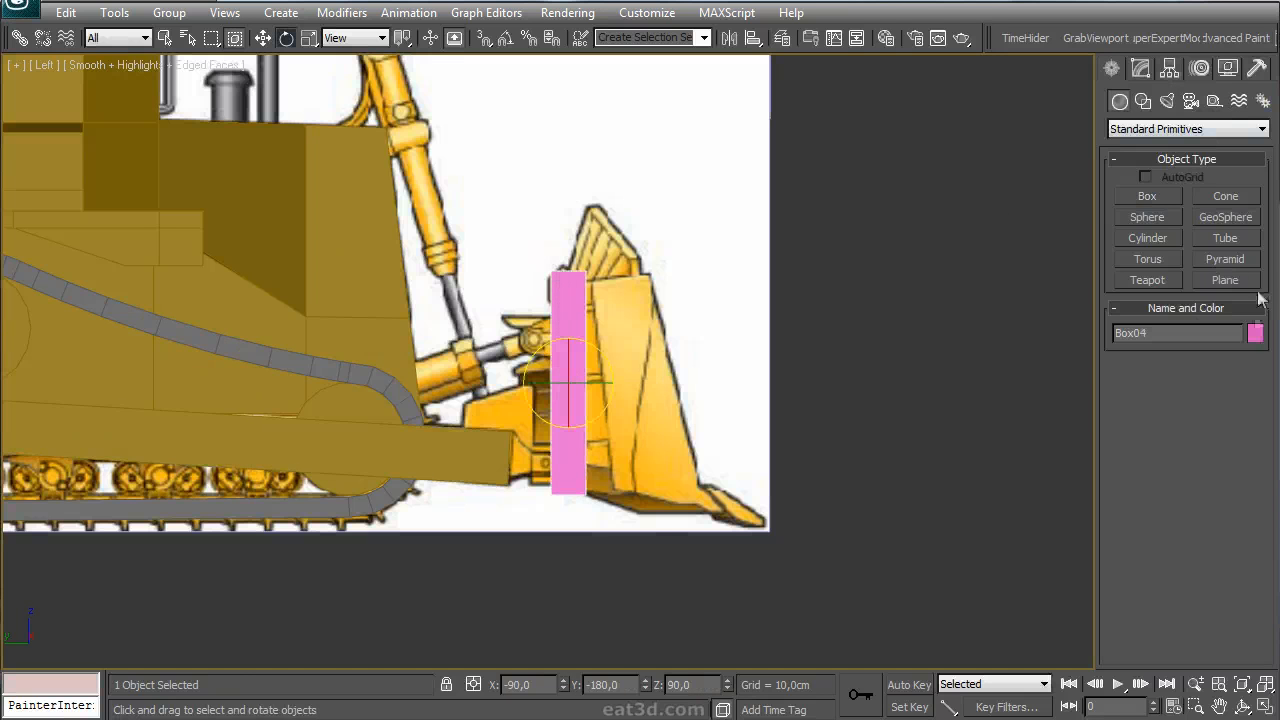
click(1255, 333)
click(743, 400)
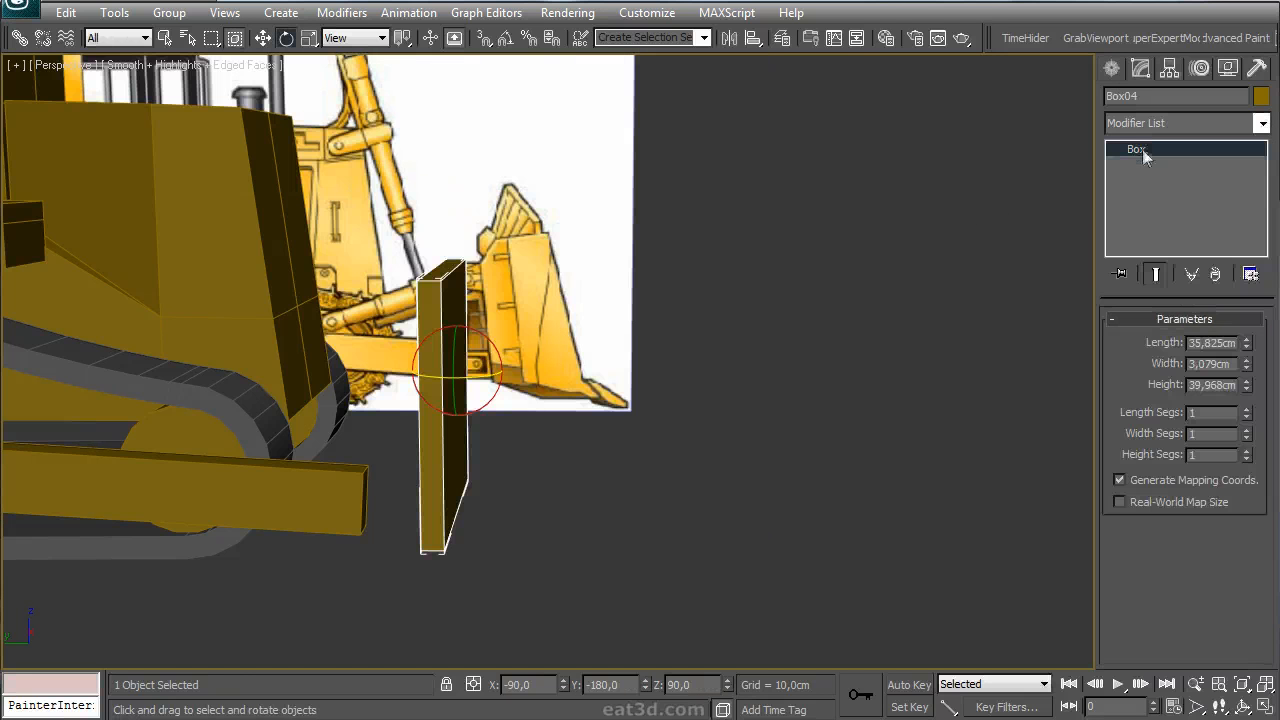
- Convert the blade box to an editable poly and delete its narrow outer end polygon
right_click(1152, 148)
click(1213, 300)
click(1206, 361)
click(429, 463)
ctrl+click(1157, 361)
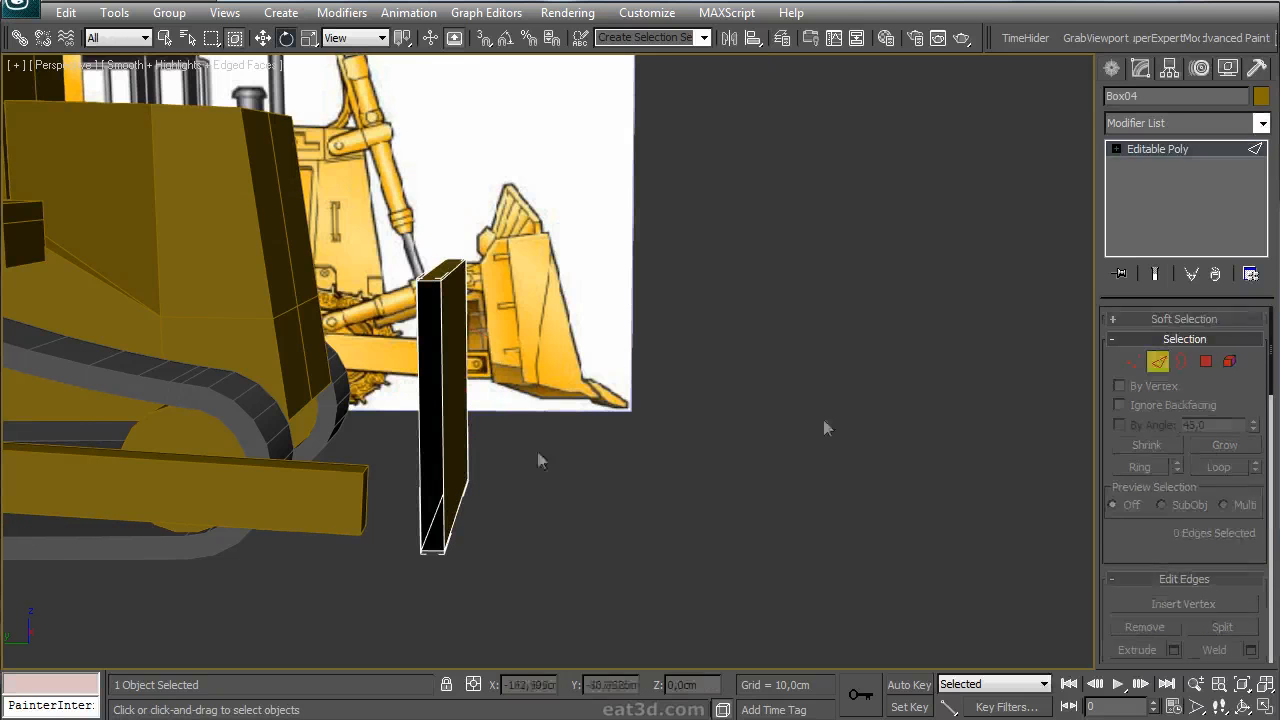
drag(1168, 548, 1168, 425)
click(1250, 574)
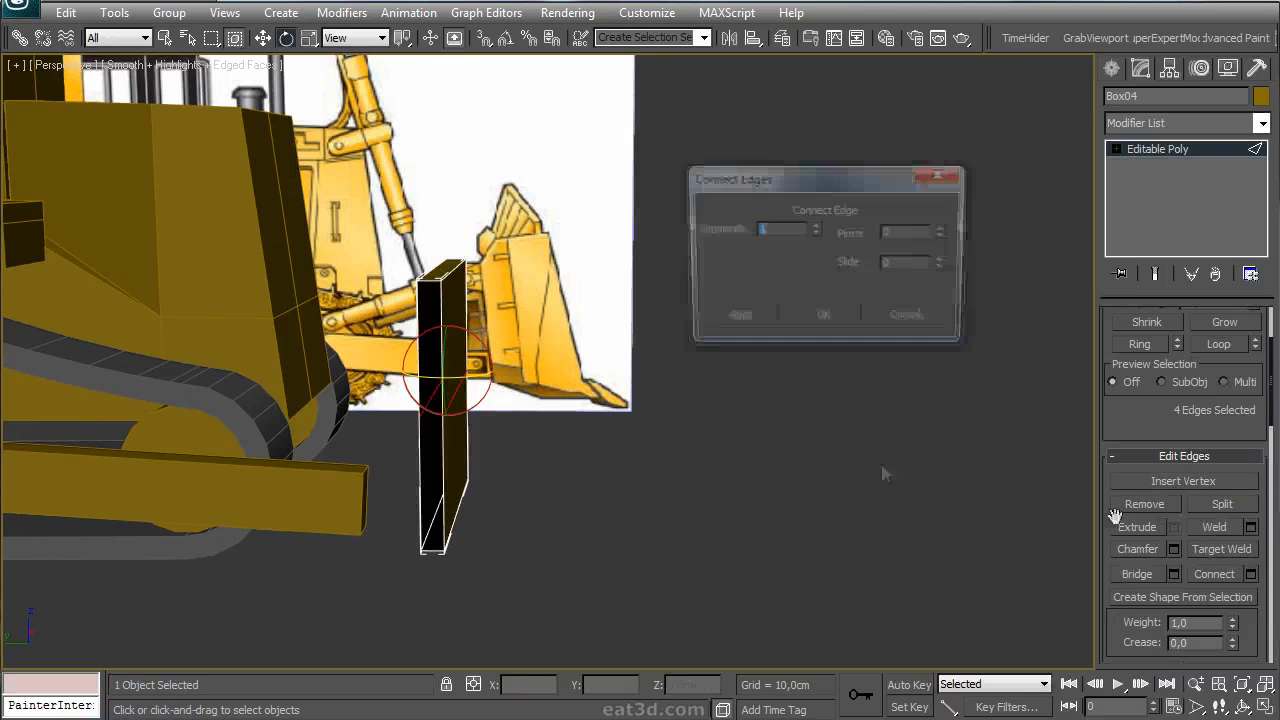
click(909, 319)
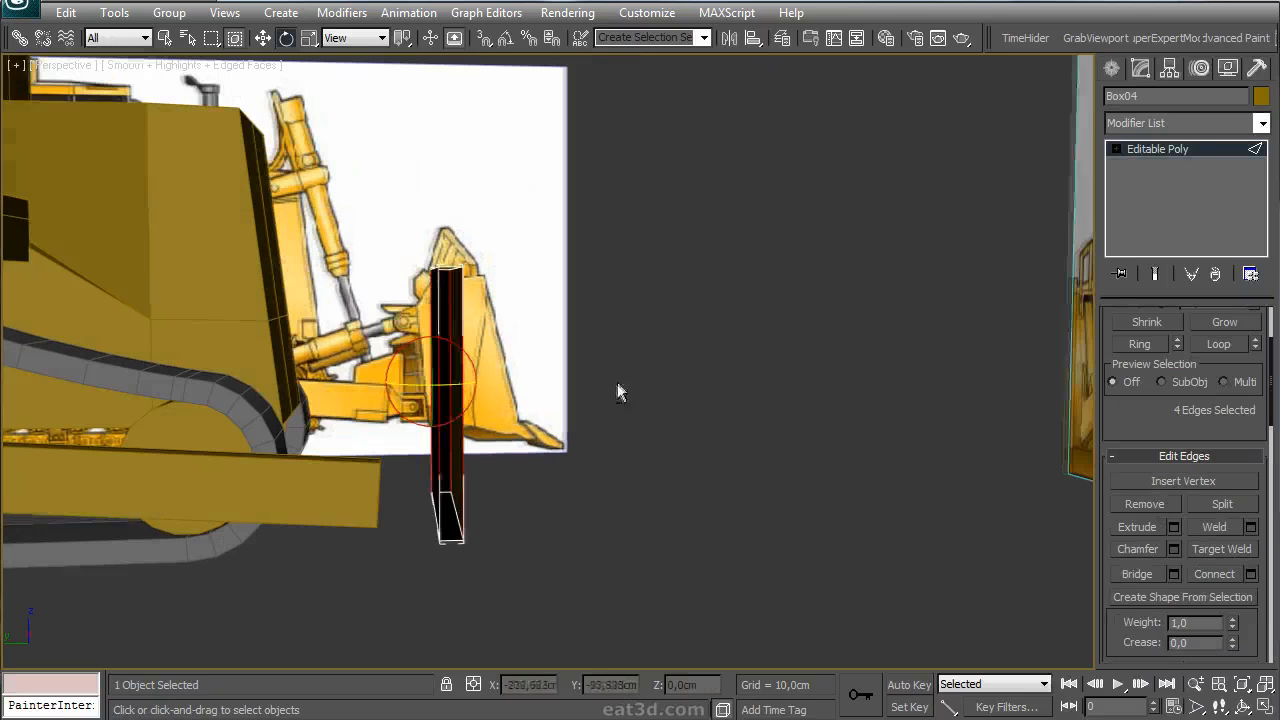
- Delete the opposite narrow end polygon of the blade box, seen through its open side
click(1116, 148)
click(1156, 213)
click(448, 393)
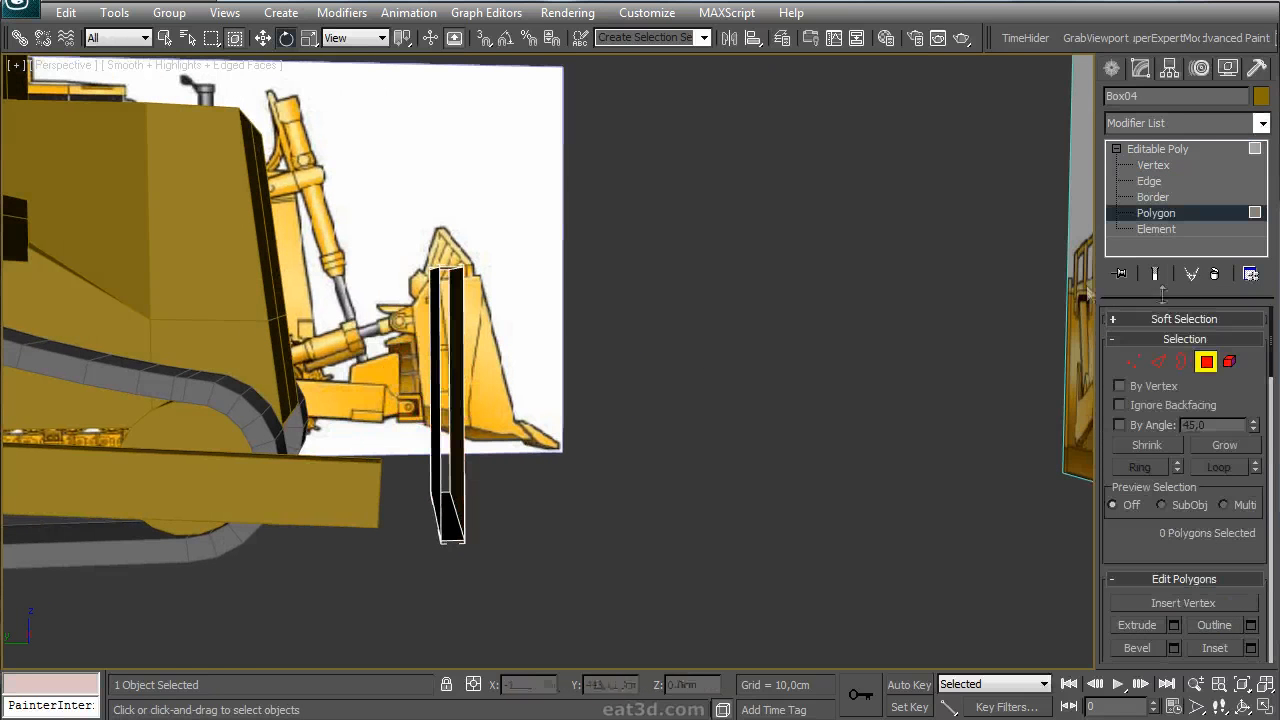
- Connect the two vertical edges of the blade's front face with three horizontal edges and scale them apart vertically
click(1149, 181)
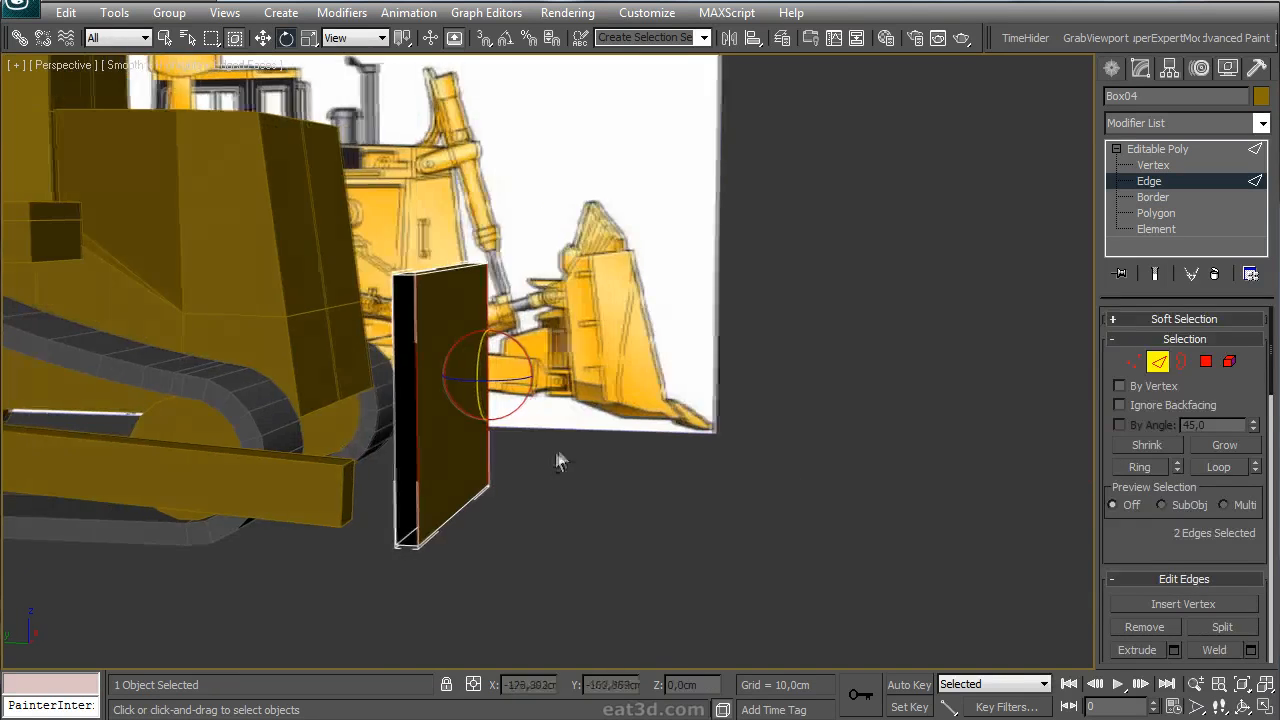
scroll(1185, 450, down, 3)
click(1250, 609)
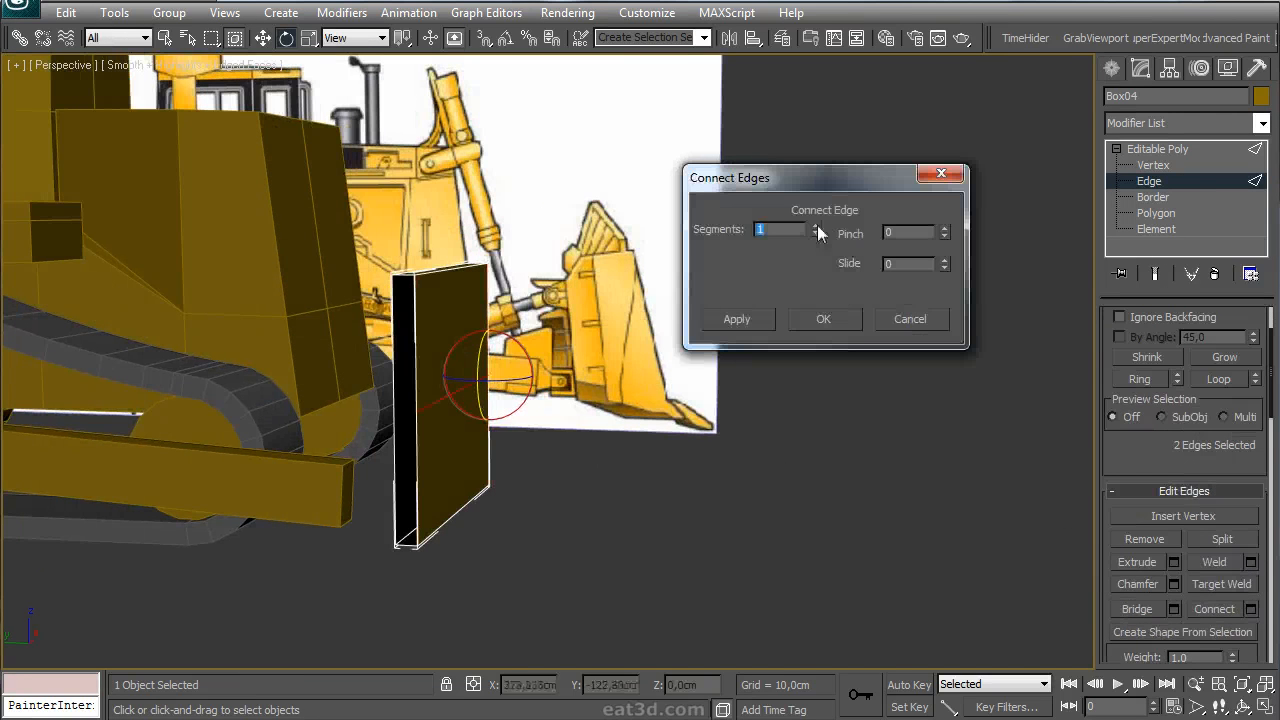
click(820, 320)
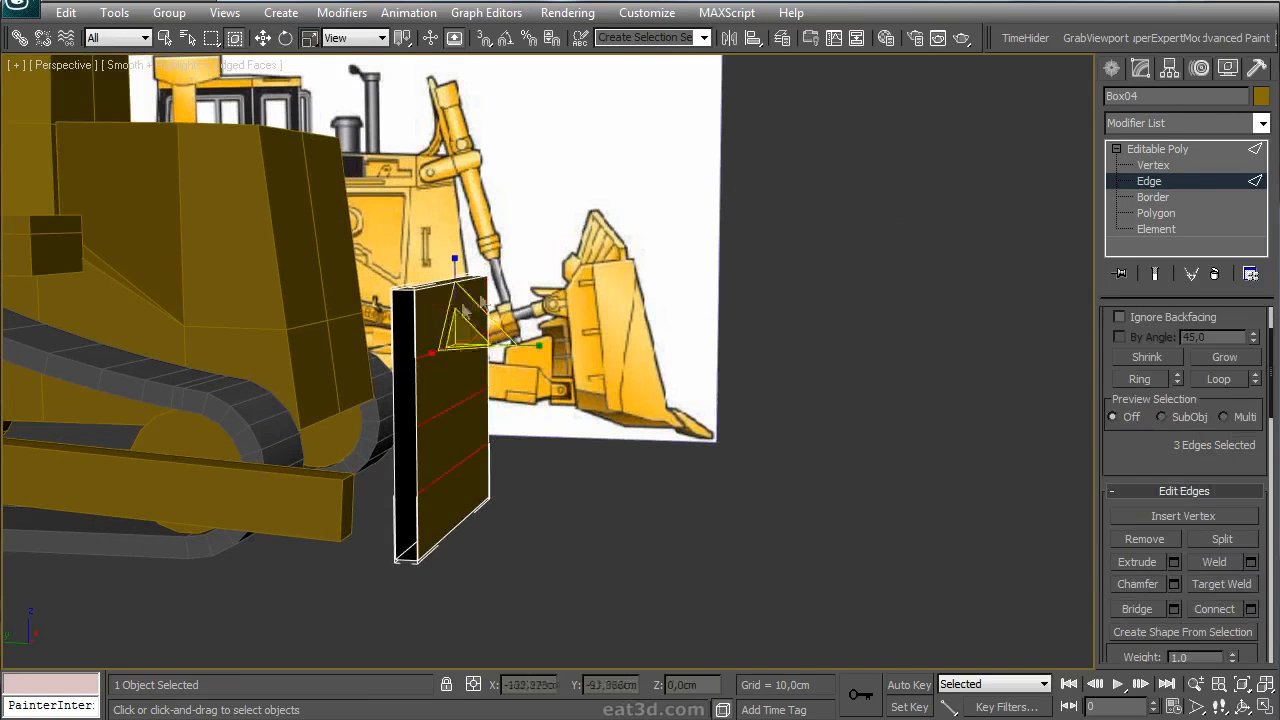
scroll(1150, 400, up, 3)
key(1)
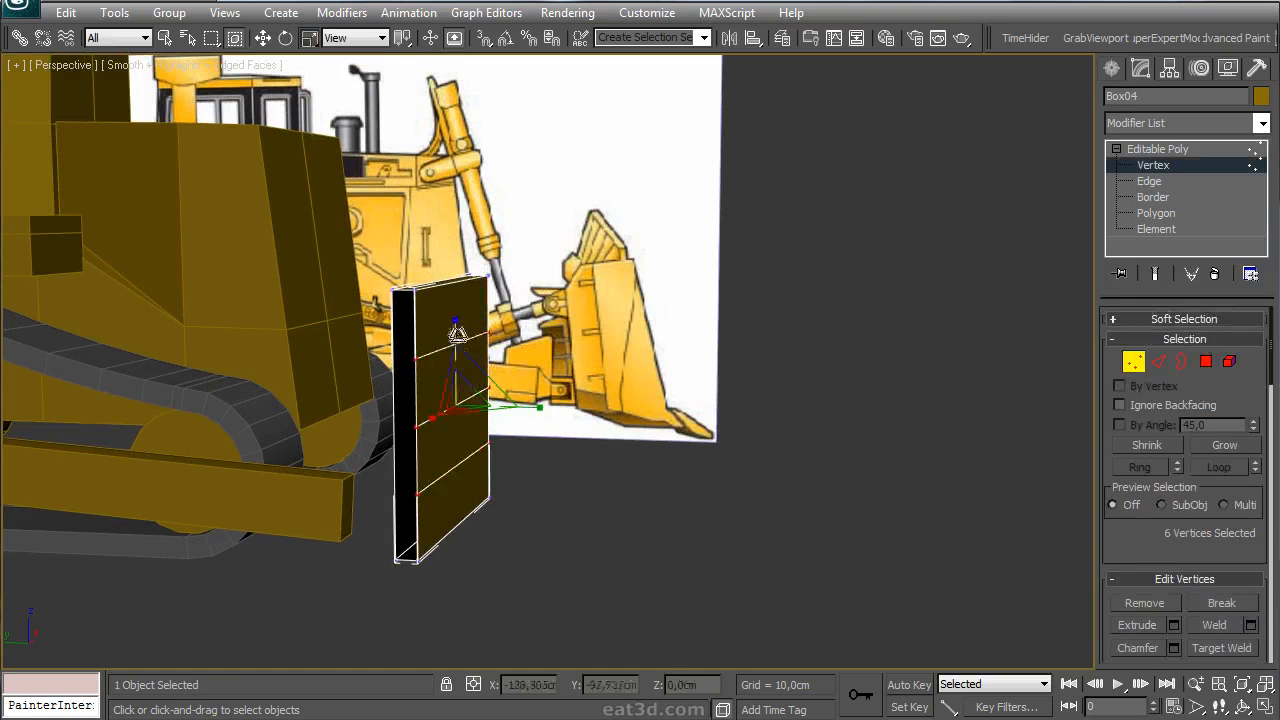
drag(452, 316, 453, 309)
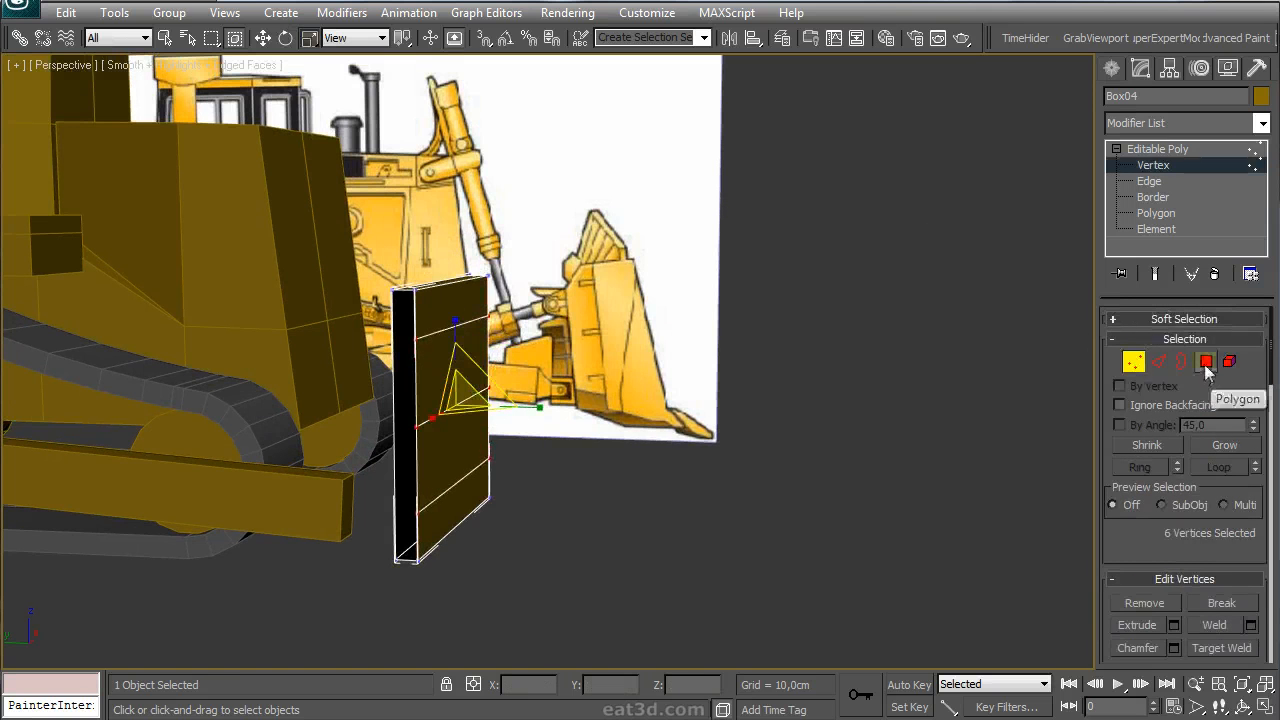
- Apply a Bend modifier to the blade's front polygons, with an angle of 49.5 along the Y axis
click(1206, 362)
click(1166, 123)
key(b)
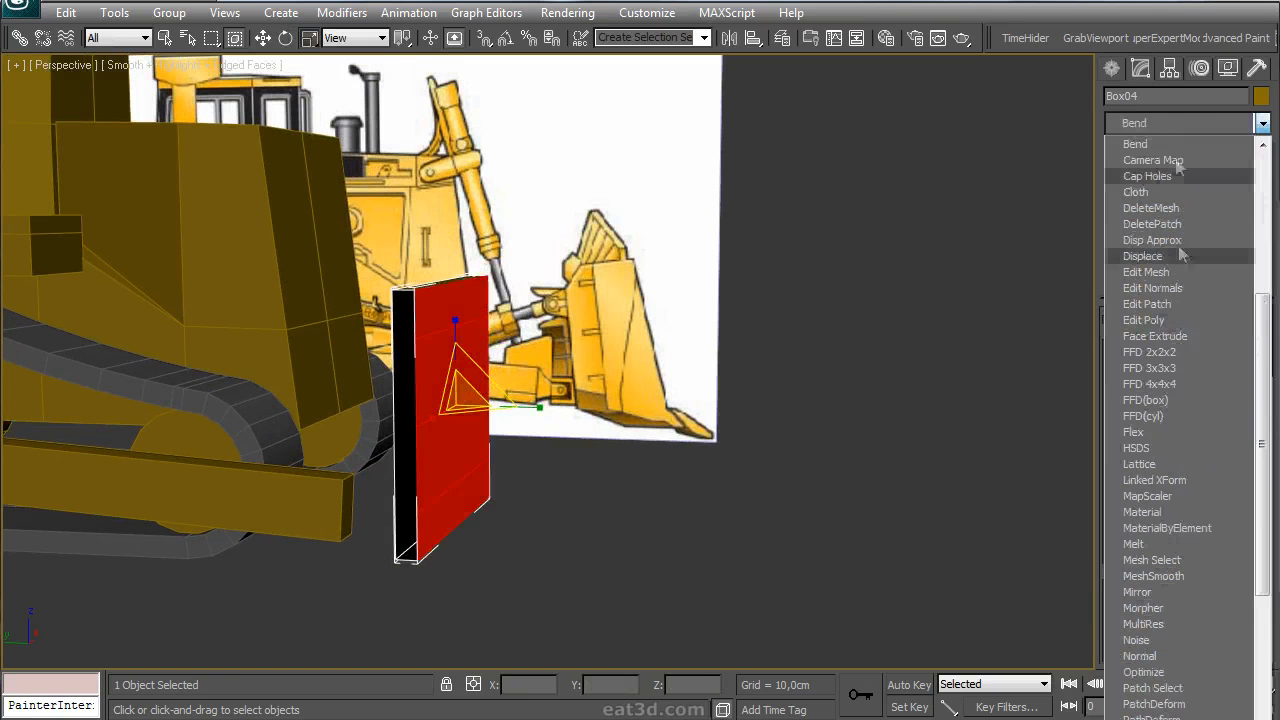
key(Return)
drag(1243, 364, 1234, 312)
click(1184, 431)
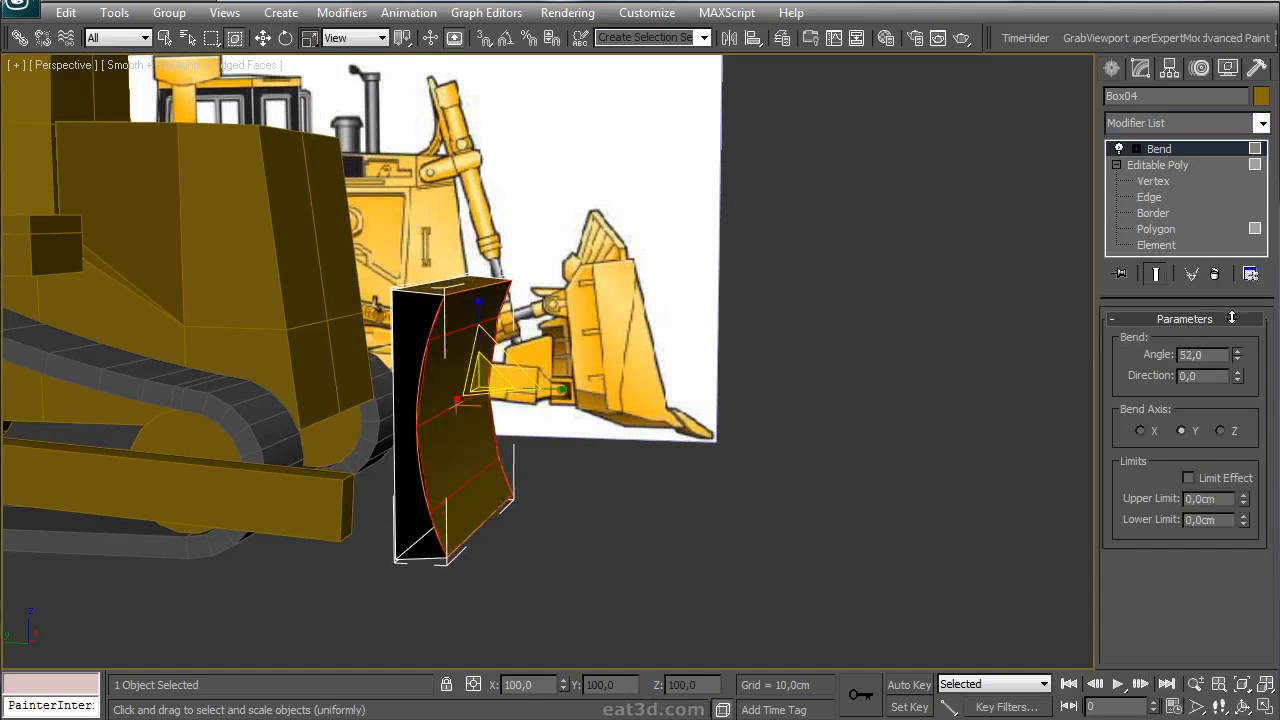
- Raise the Bend gizmo so the blade's lower part curves further forward, and collapse the modifier into the editable poly
click(1136, 148)
click(1170, 165)
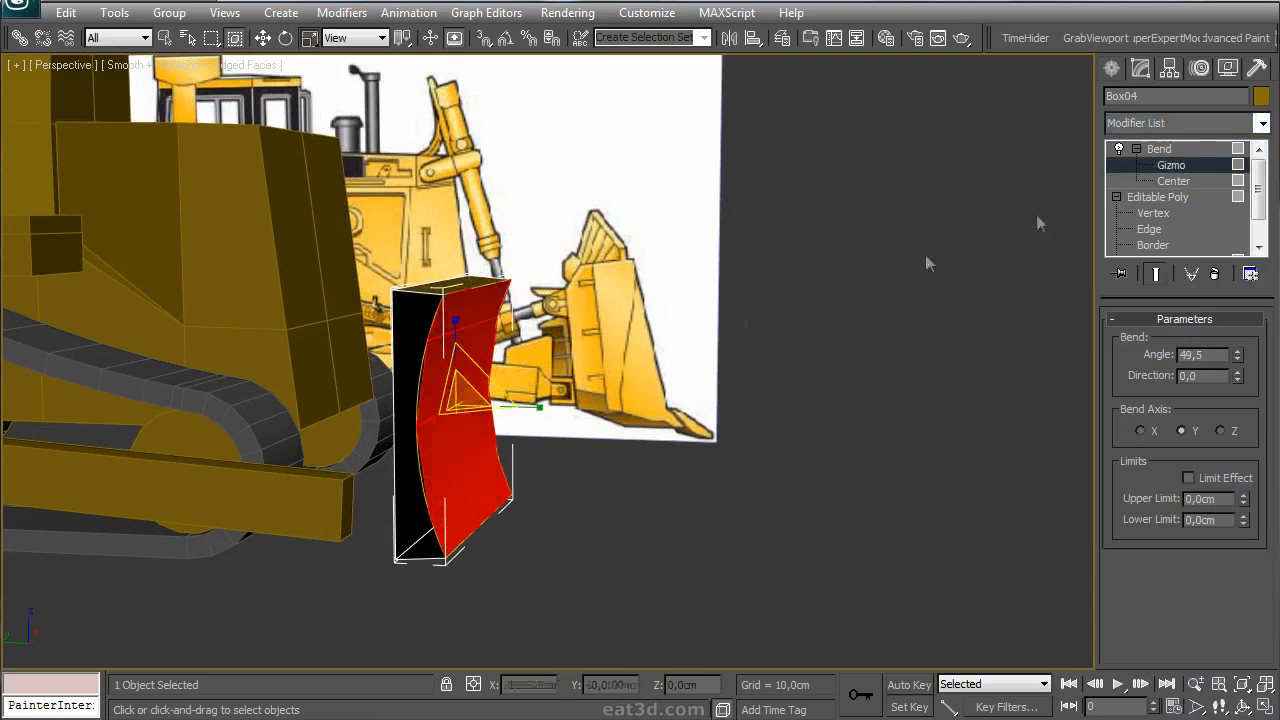
key(w)
drag(458, 362, 458, 327)
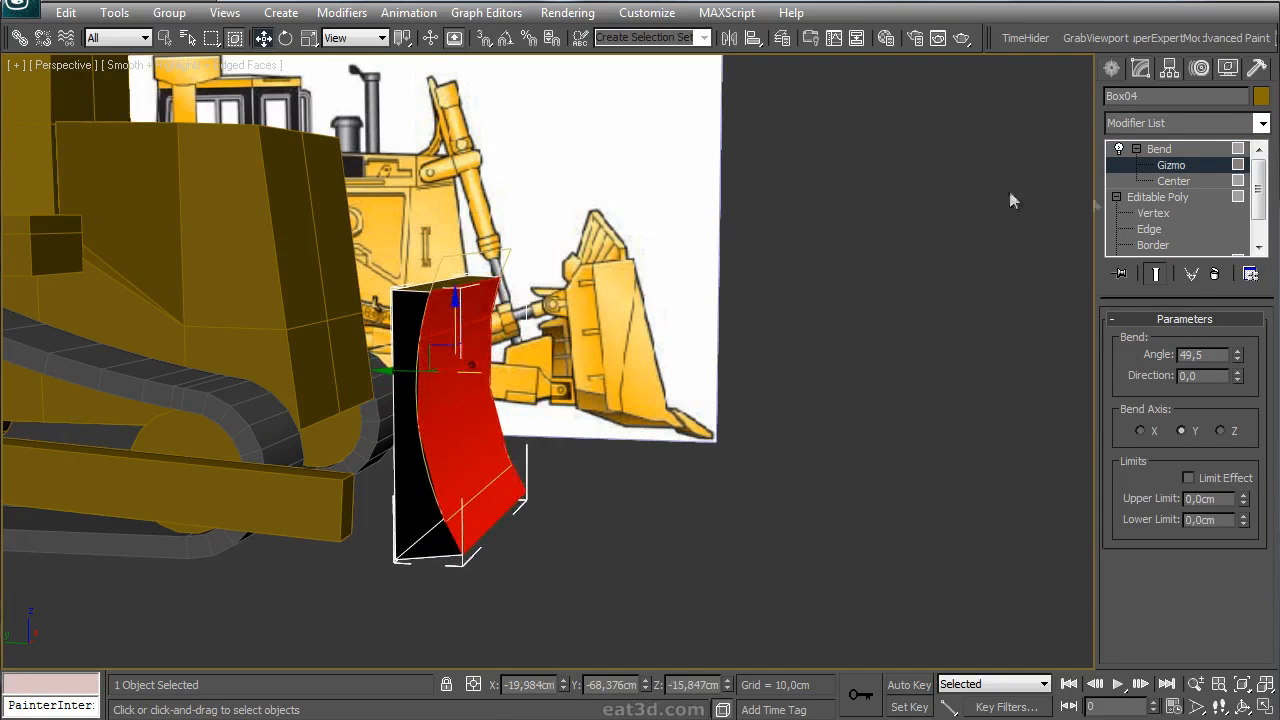
drag(1237, 367, 1237, 370)
alt+middle_drag(645, 430, 780, 385)
right_click(1139, 156)
click(1205, 323)
- Add one vertical edge loop around the blade by connecting its horizontal edges, with a slide of 40 toward the outer end
mouse_move(508, 498)
alt+middle_down()
mouse_move(508, 447)
mouse_move(366, 458)
mouse_move(490, 480)
alt+middle_up()
middle_drag(1071, 392, 996, 425)
click(1158, 362)
click(432, 312)
click(1139, 467)
drag(1140, 528, 1168, 417)
click(1251, 586)
alt+middle_drag(739, 417, 506, 434)
drag(944, 266, 944, 284)
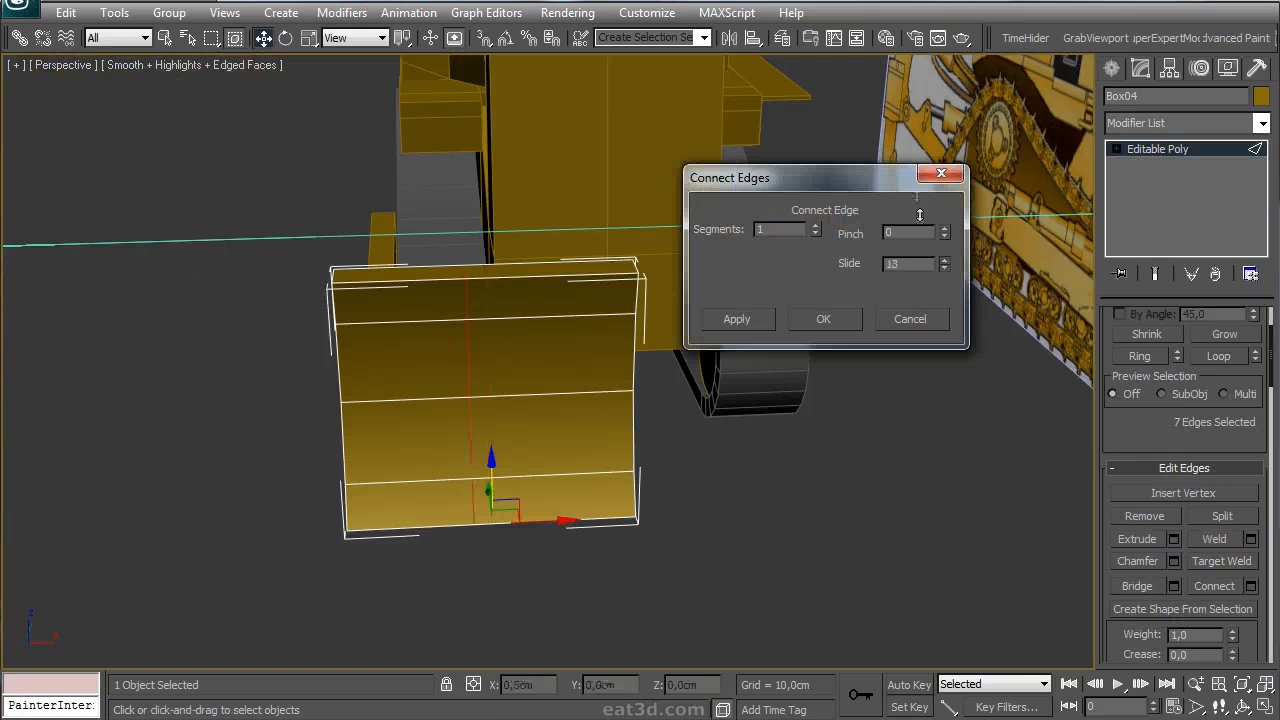
click(822, 324)
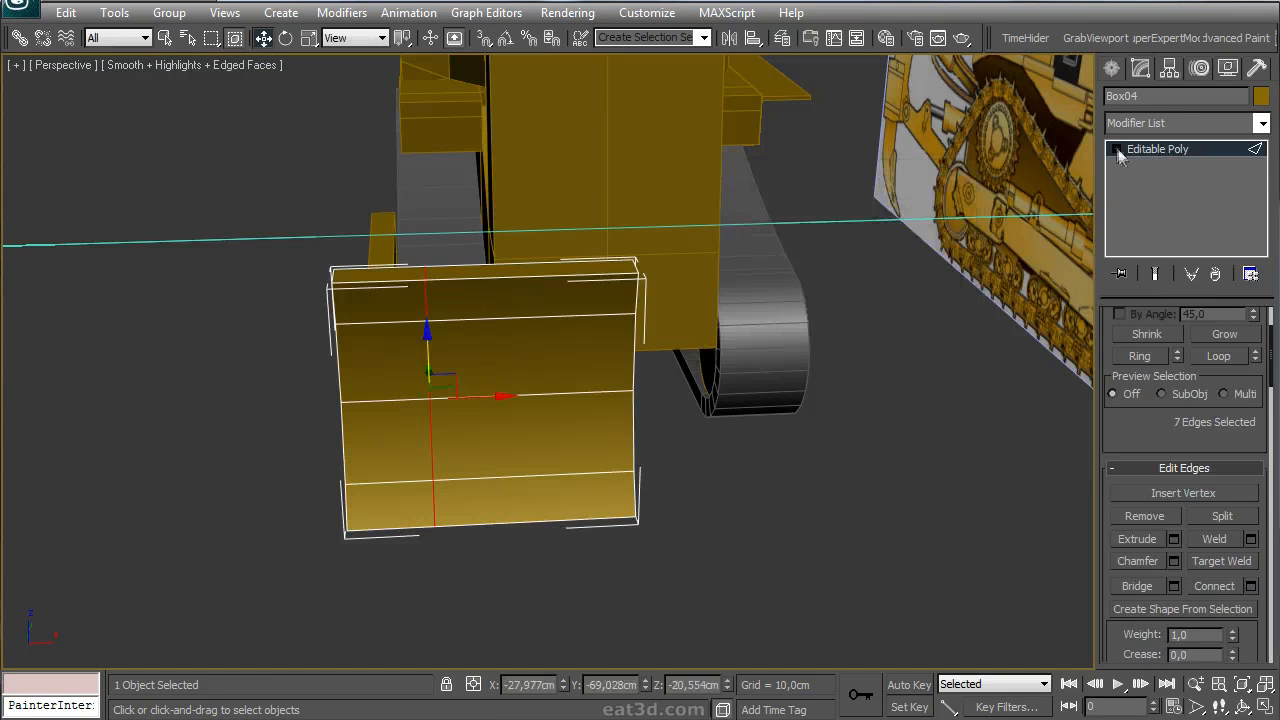
- Raise the inner part of the blade's top so that the top slopes down toward the outer corner
click(1117, 150)
click(1166, 215)
alt+middle_drag(566, 314, 772, 325)
click(471, 262)
mouse_move(471, 262)
alt+middle_down()
mouse_move(490, 193)
mouse_move(502, 222)
mouse_move(472, 280)
alt+middle_up()
key(2)
click(501, 224)
click(1157, 363)
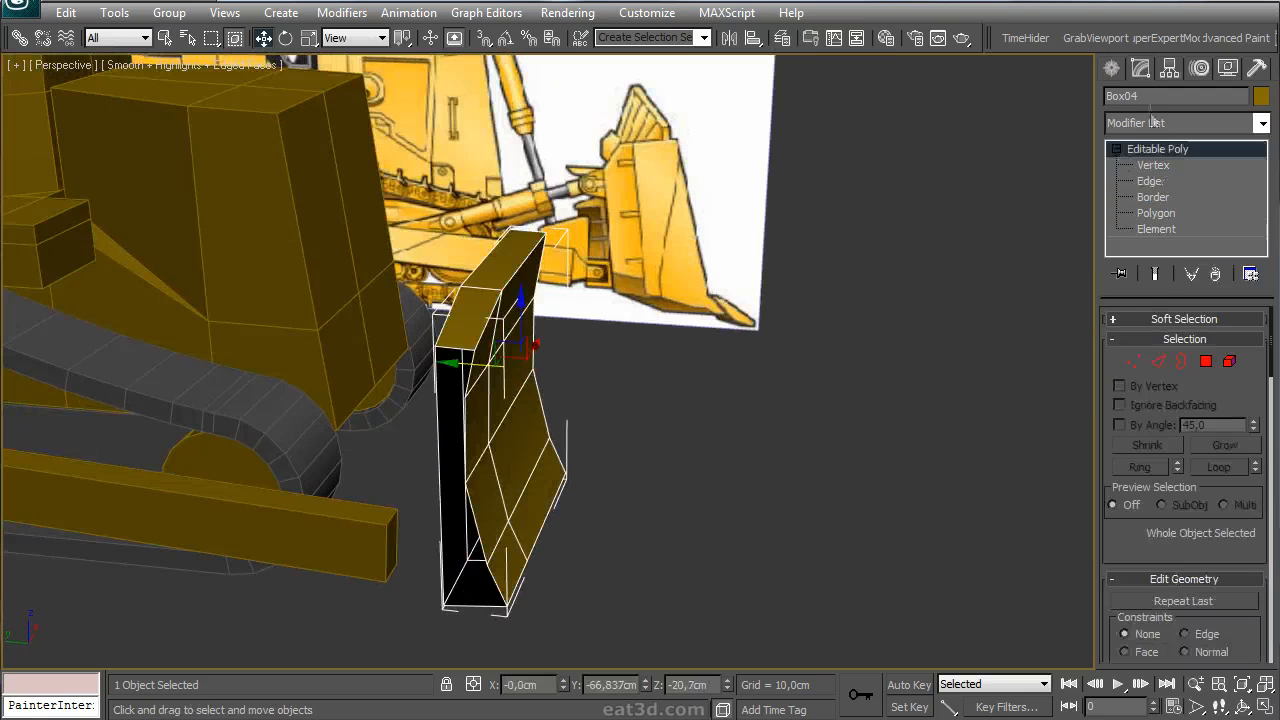
- In the left view, draw a box over the blade's side, about 36 cm tall, 13 cm wide and 8.5 cm deep
click(1112, 72)
click(1148, 198)
key(alt+w)
middle_click(232, 347)
key(alt+w)
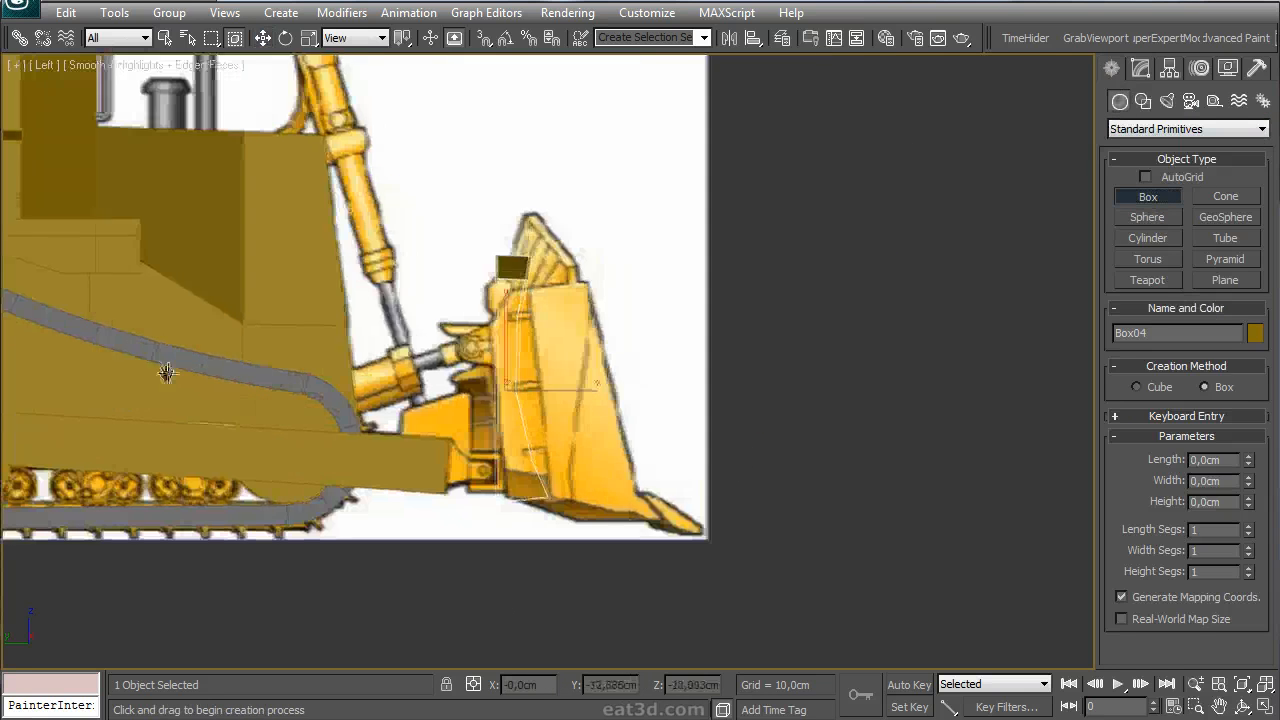
middle_drag(434, 374, 345, 378)
drag(410, 287, 489, 507)
click(480, 456)
- Move the side box to the blade's outer end and reduce its height parameter to about 1.8 cm
key(w)
key(alt+w)
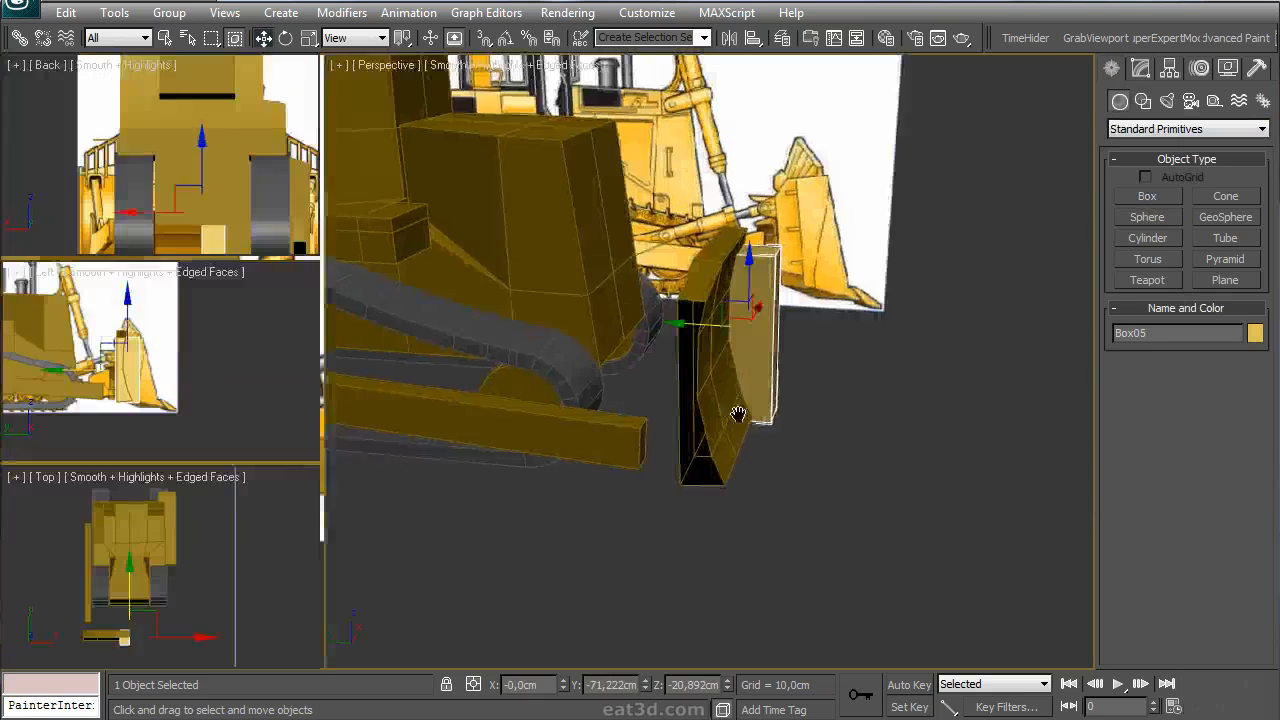
middle_click(737, 403)
key(alt+w)
alt+middle_drag(663, 349, 663, 337)
drag(664, 304, 420, 376)
click(1140, 67)
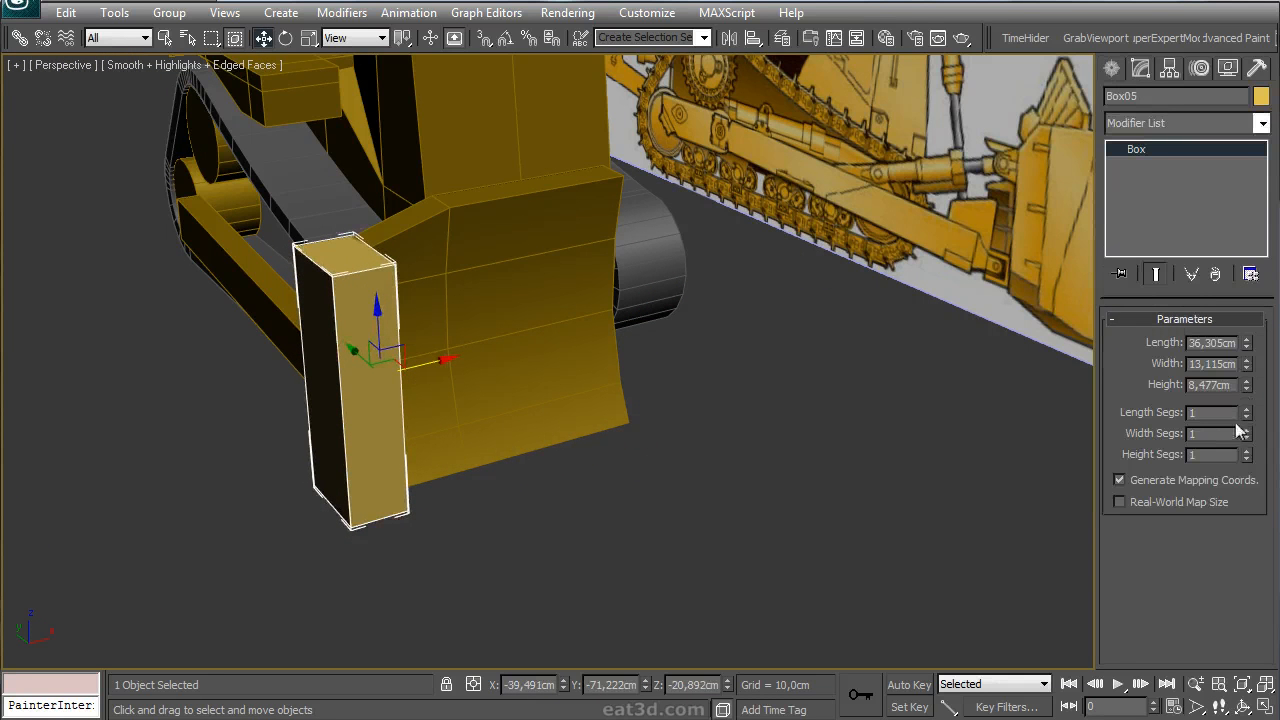
drag(1247, 386, 1247, 455)
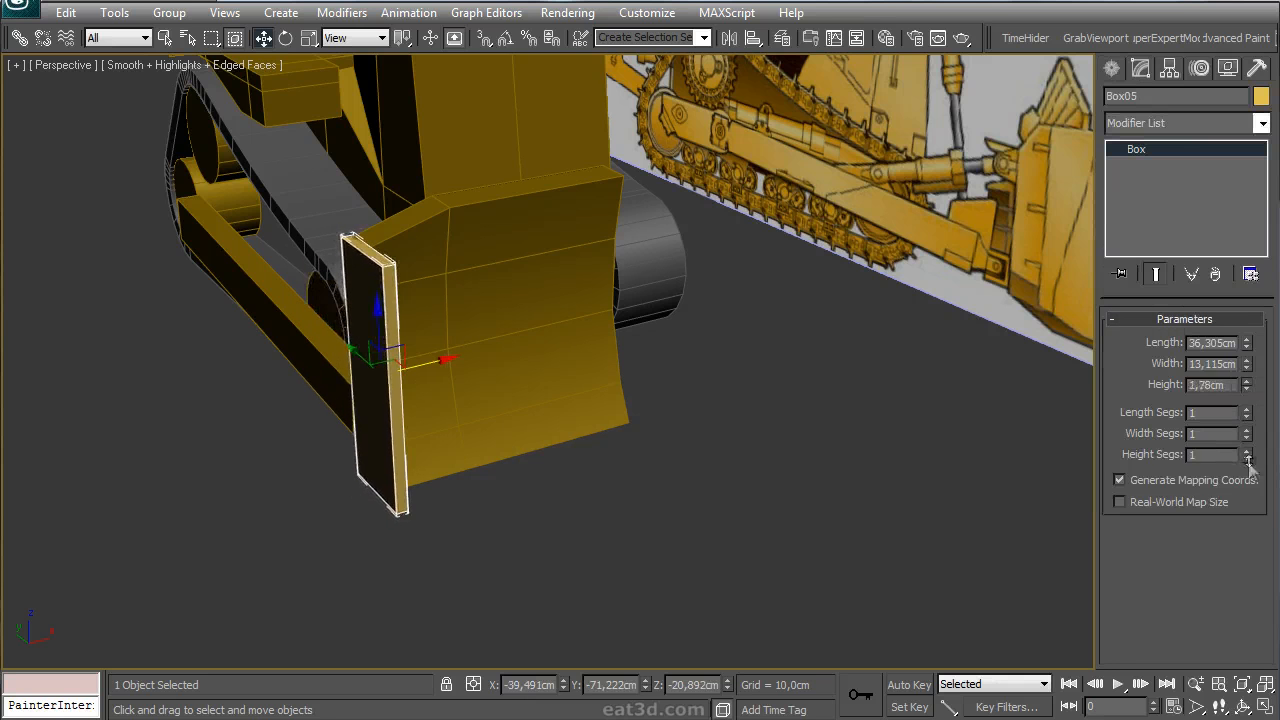
- Attach the thin side plate to the blade's editable poly
click(510, 360)
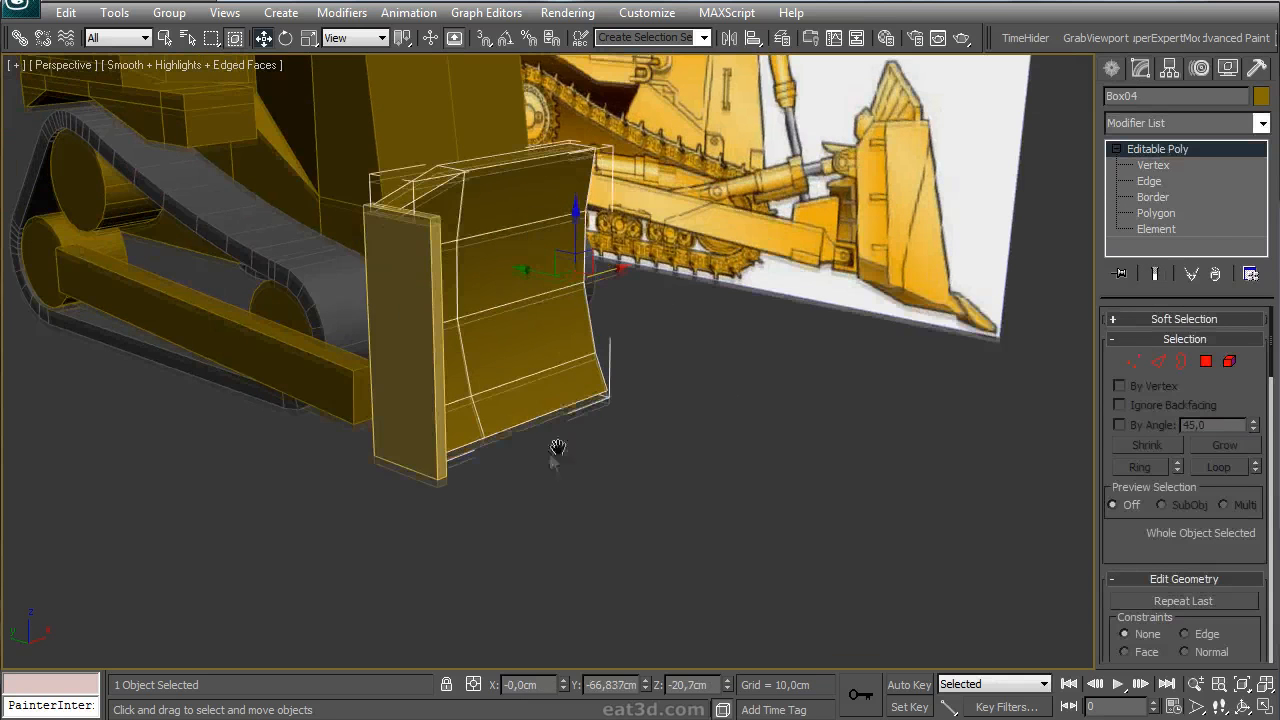
alt+middle_drag(557, 449, 700, 440)
scroll(1165, 552, down, 4)
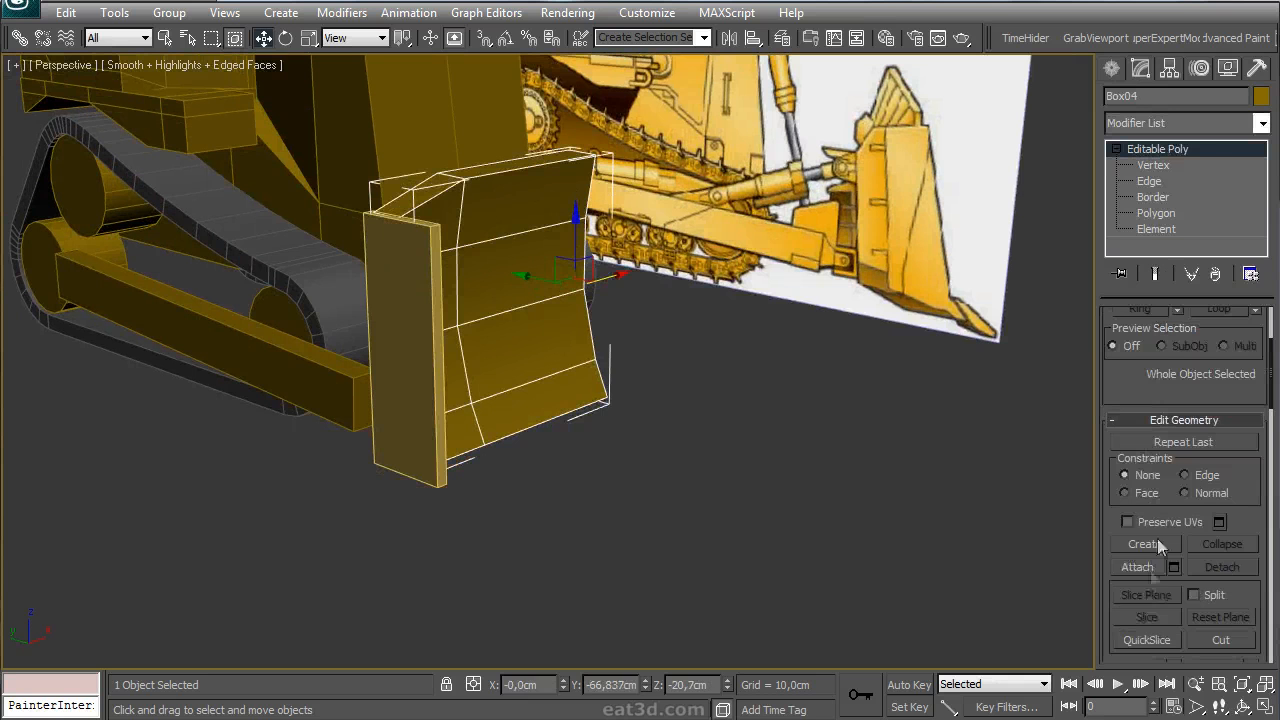
click(425, 465)
- Move the side plate's corner vertices in the left view to taper it into a slanted blade profile
click(1152, 165)
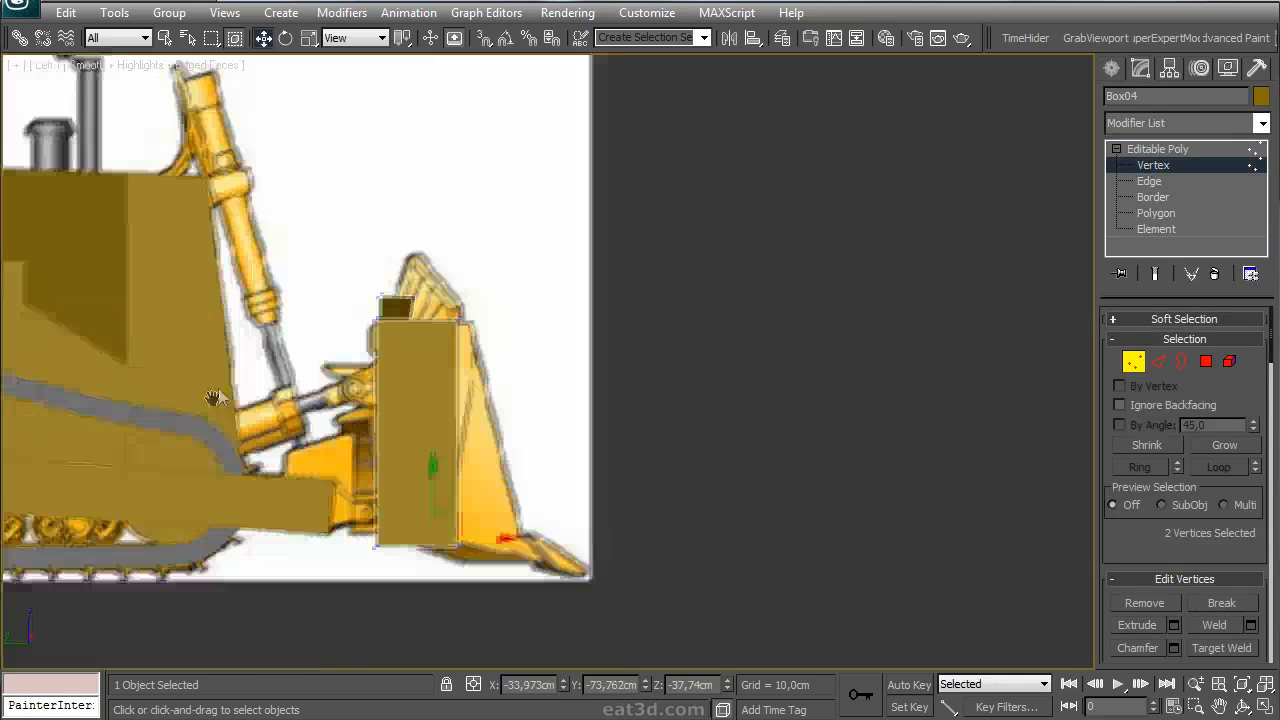
scroll(472, 278, up, 3)
drag(401, 299, 329, 292)
middle_drag(398, 440, 438, 112)
drag(467, 474, 428, 470)
- In wireframe display, shift the blade's lower front vertices forward to form a curve within the side plate's slanted outline
key(F3)
drag(331, 392, 457, 438)
drag(352, 366, 359, 330)
scroll(412, 322, down, 3)
middle_drag(405, 328, 368, 384)
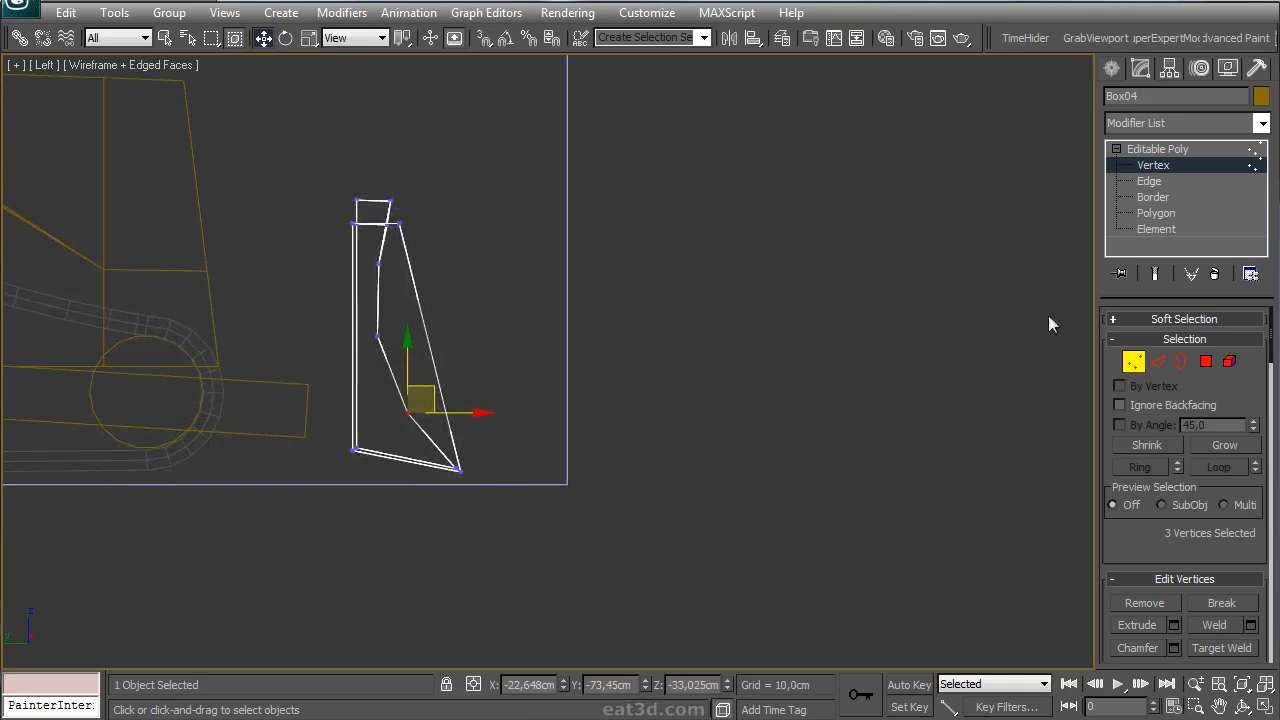
scroll(448, 479, up, 2)
drag(403, 438, 438, 435)
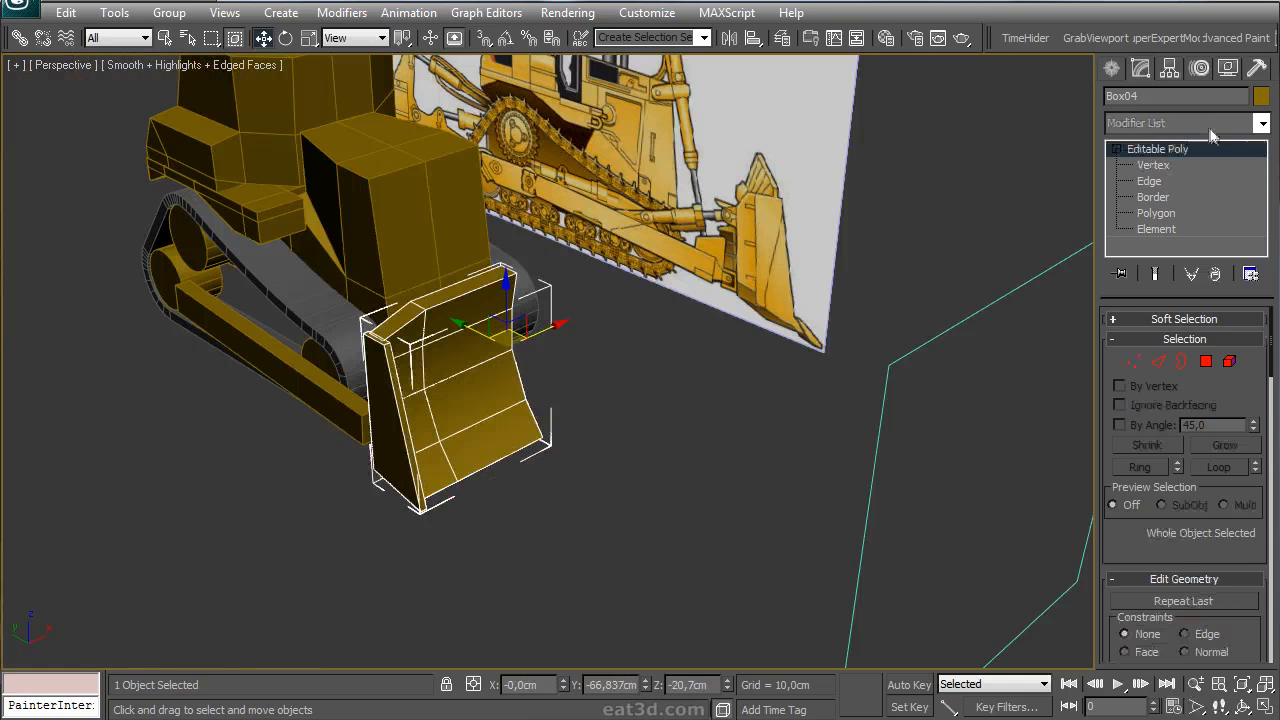
- Mirror the half blade into a full one with a Symmetry modifier on the Z axis, and deselect it
click(1262, 122)
scroll(1248, 382, down, 5)
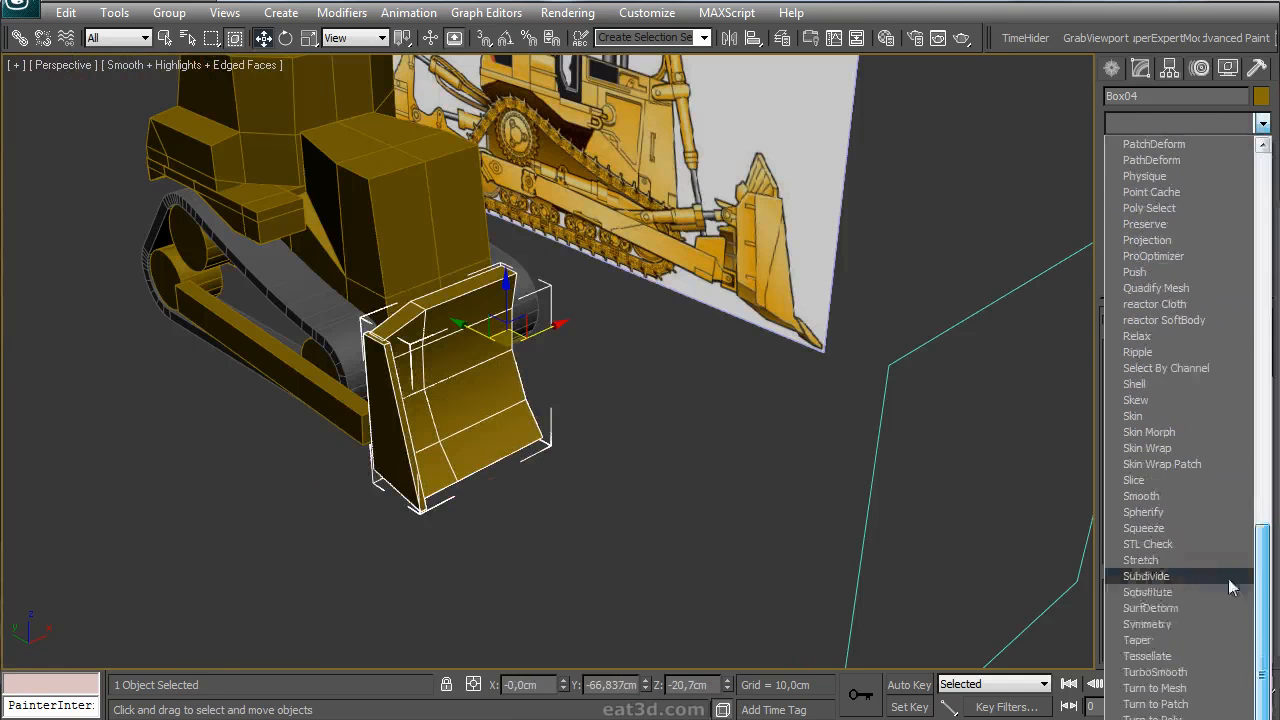
click(1159, 620)
click(1224, 356)
click(1112, 68)
click(690, 400)
- Connect the three vertical edges on the back of the blade with one segment at a slide of 40
alt+middle_drag(500, 350, 489, 380)
scroll(566, 363, up, 4)
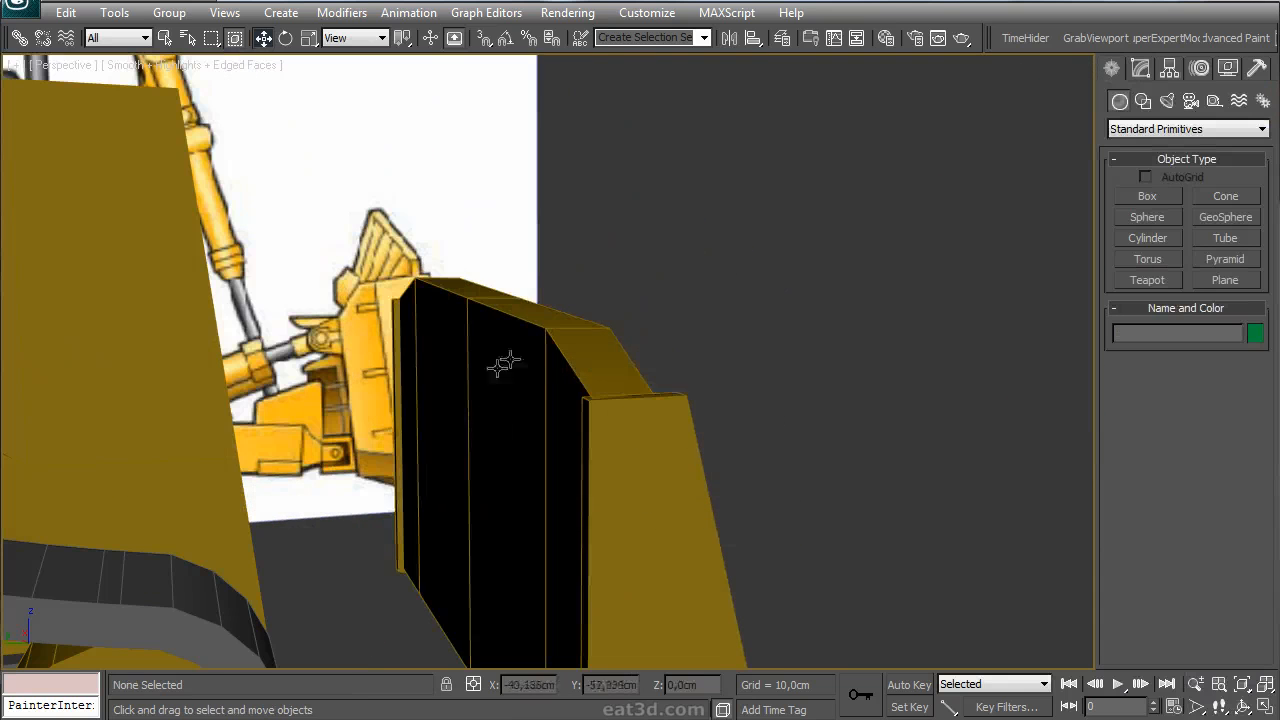
click(562, 375)
click(1141, 70)
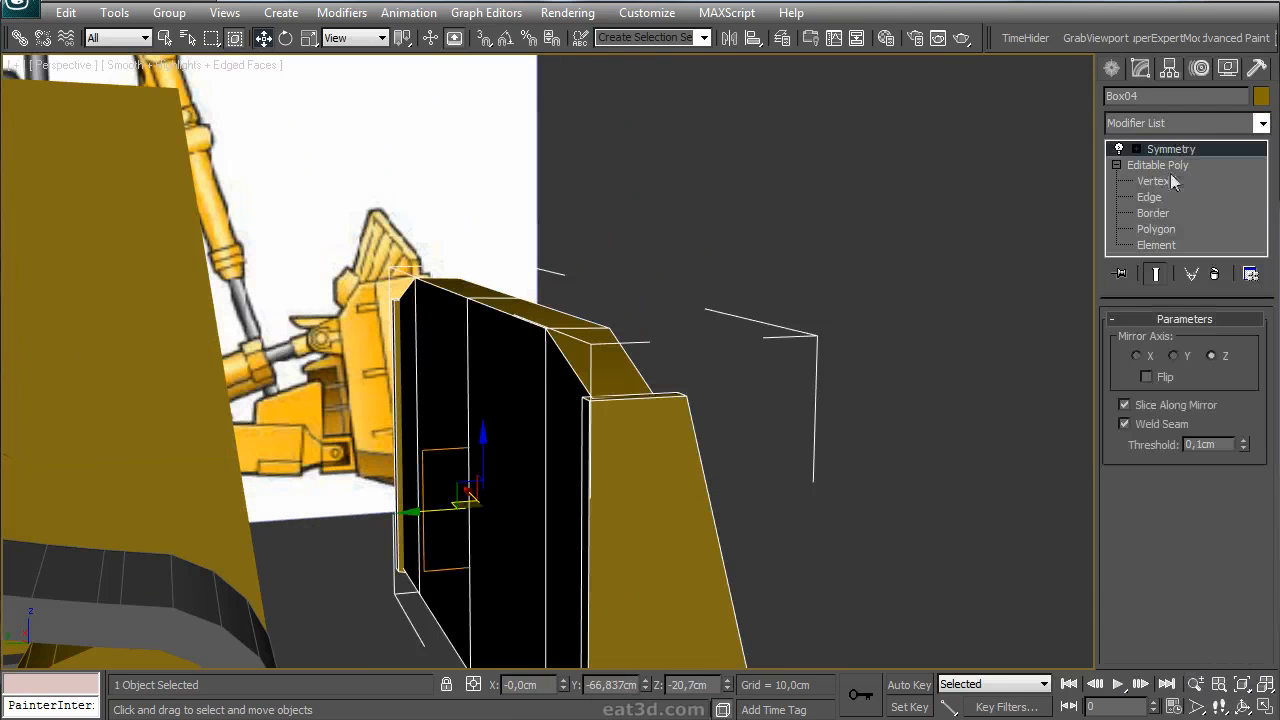
click(1152, 199)
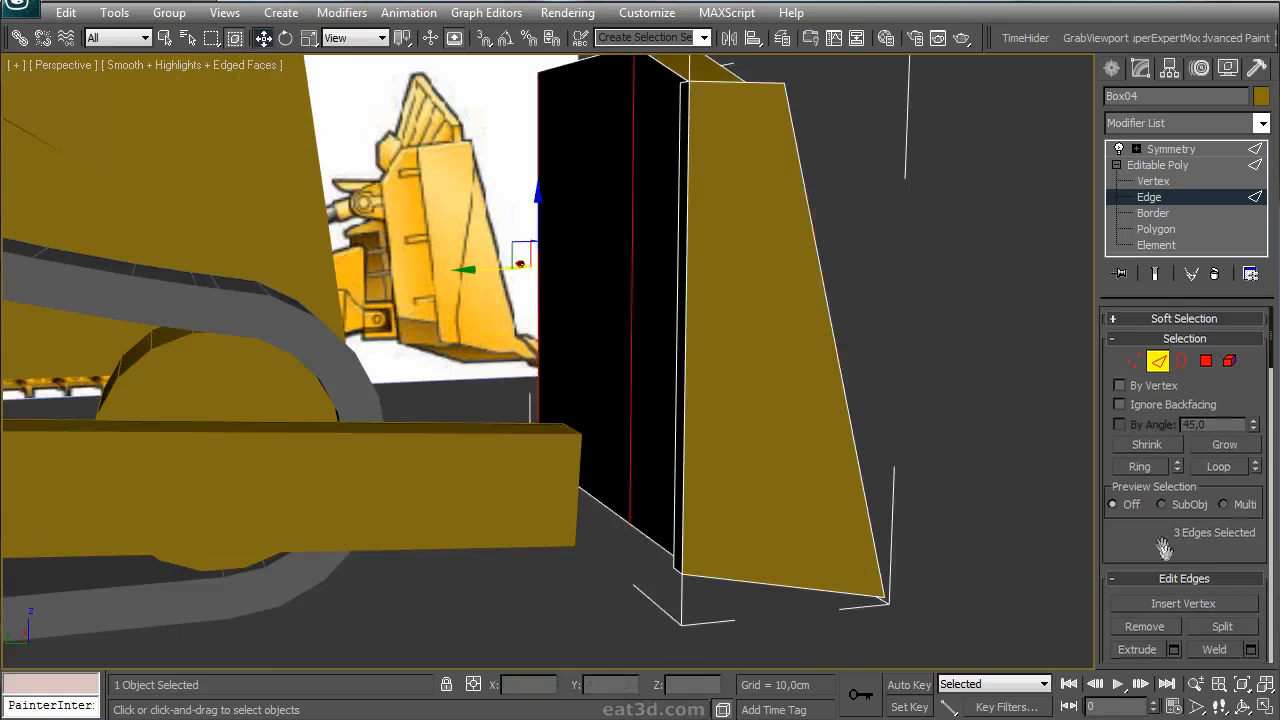
scroll(1190, 480, down, 3)
click(1250, 542)
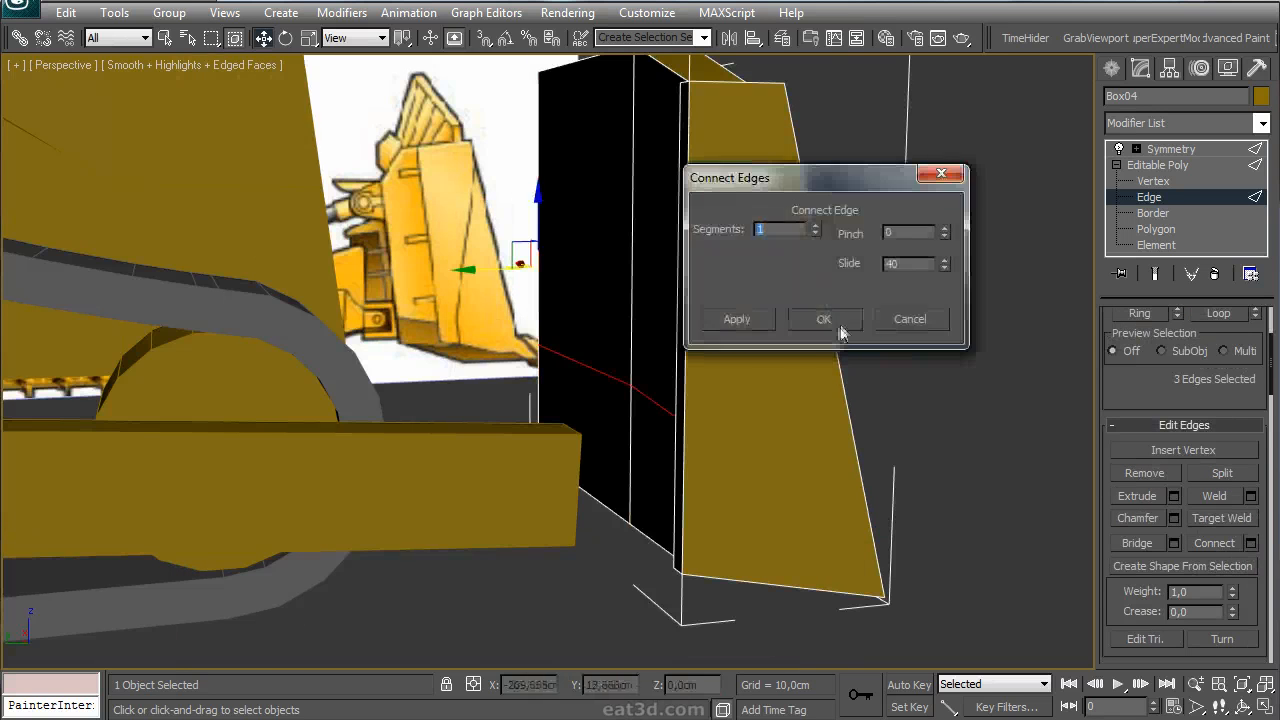
click(846, 315)
- Raise the new horizontal edges on the blade's back and move its top back edges forward about 3.5 cm
alt+middle_drag(629, 606, 617, 404)
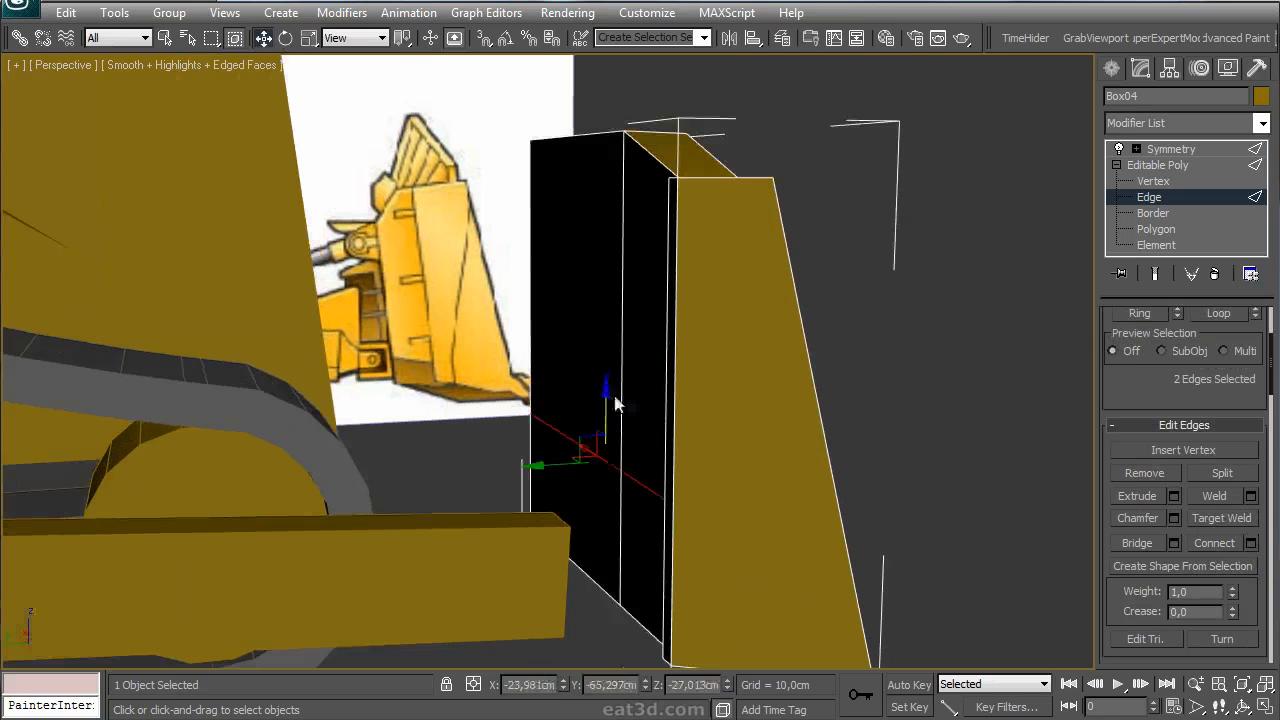
alt+middle_drag(610, 215, 611, 132)
click(611, 132)
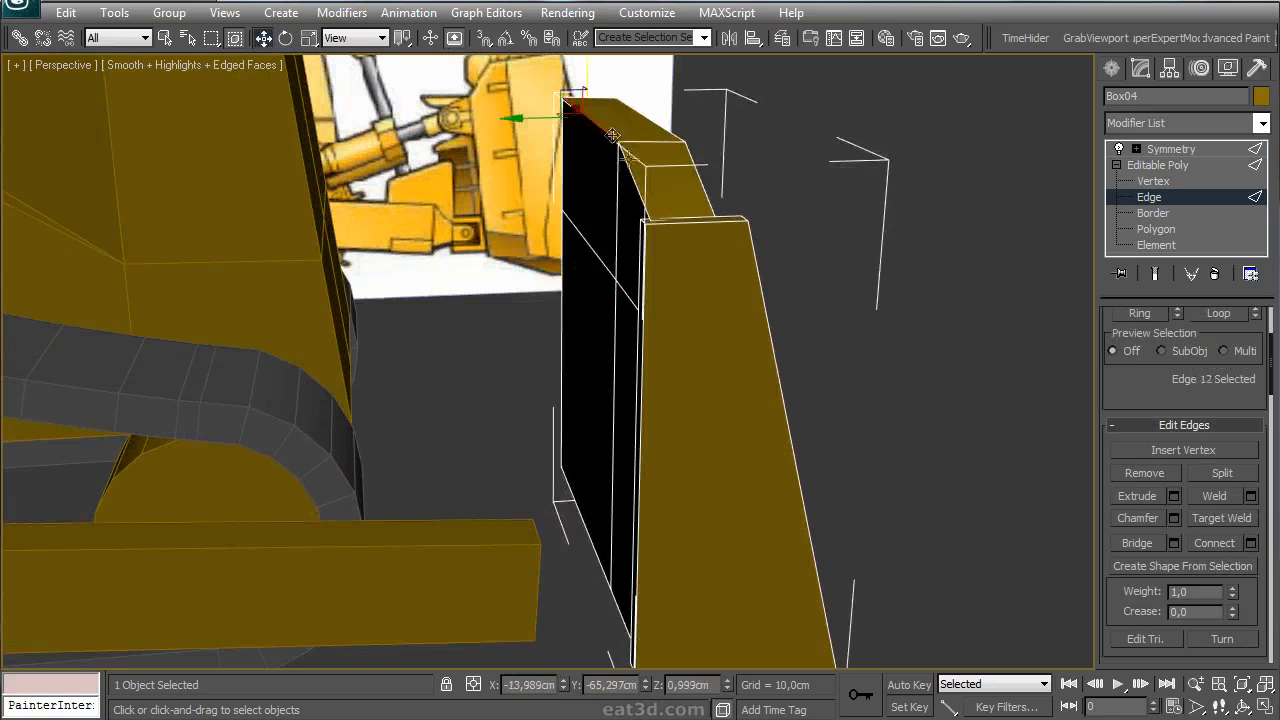
drag(587, 162, 590, 152)
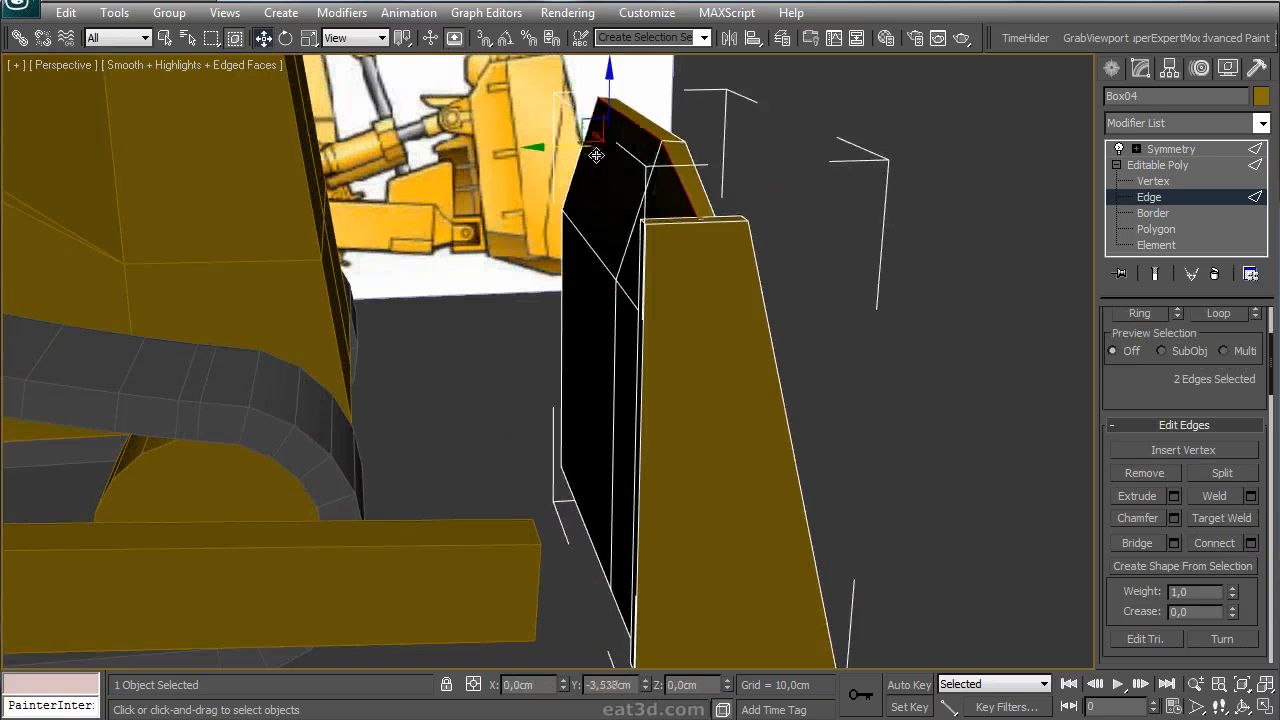
alt+middle_drag(596, 155, 596, 220)
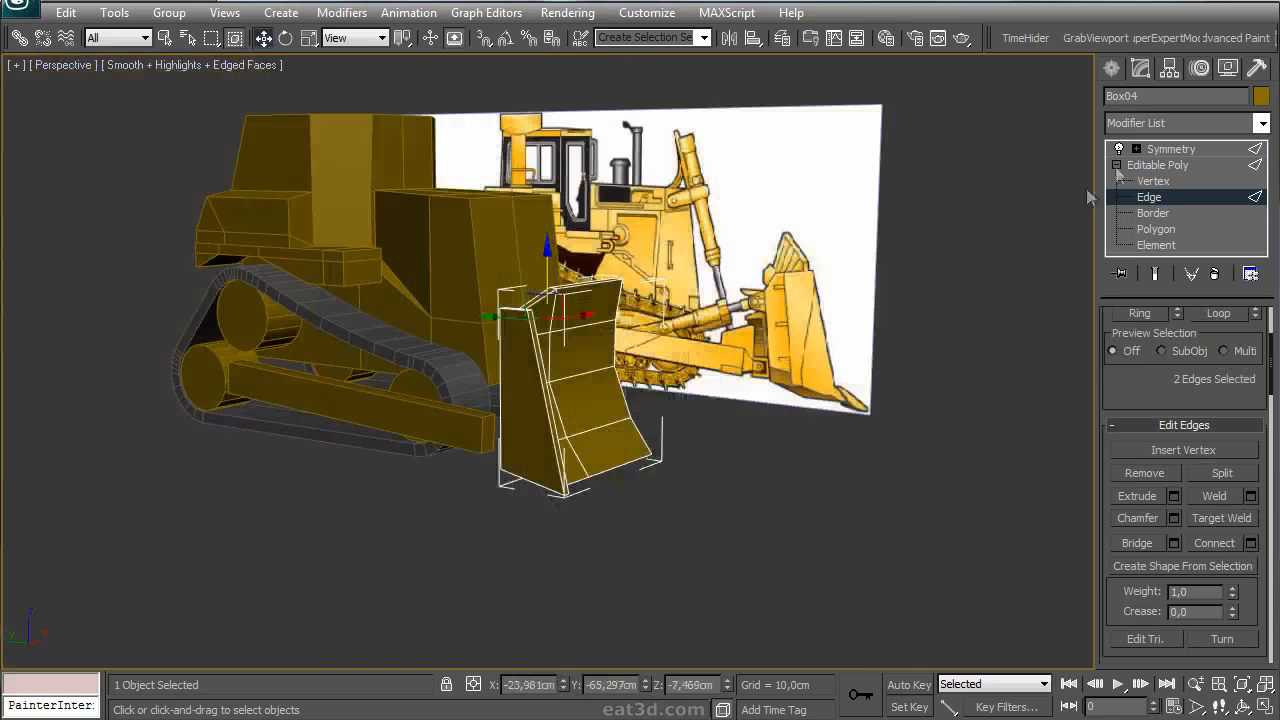
- In the left view, draw a box about 40 cm tall and 7 cm wide beside the blueprint's lift cylinder, and shift it forward and up
click(1111, 68)
click(1147, 196)
key(alt+w)
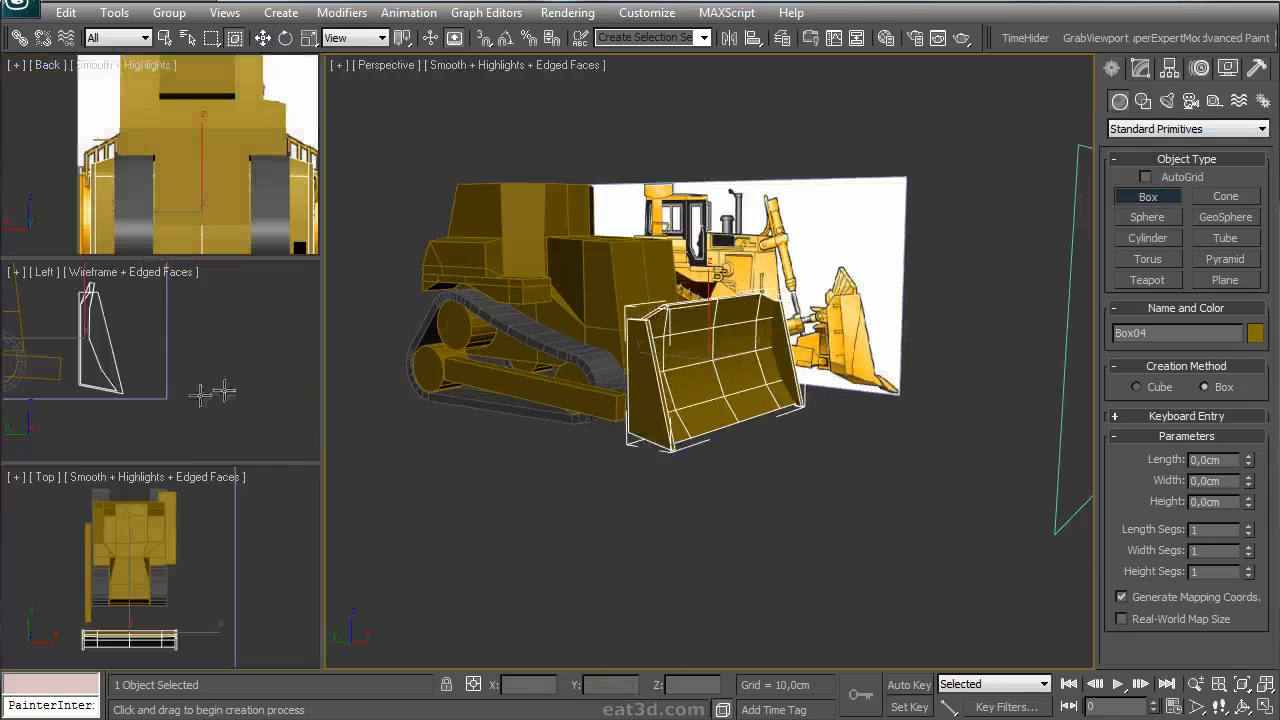
middle_click(195, 355)
key(alt+w)
middle_drag(205, 352, 446, 457)
key(F3)
scroll(455, 235, down, 2)
middle_drag(460, 238, 494, 360)
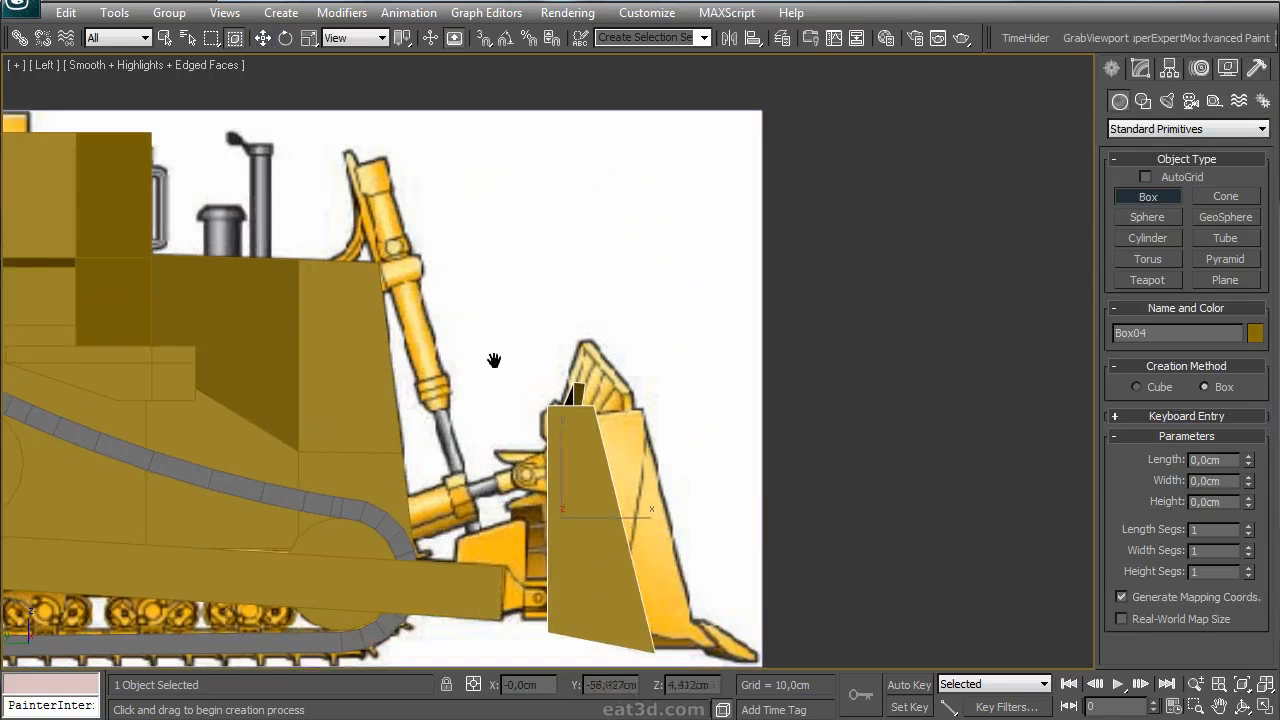
drag(447, 153, 403, 400)
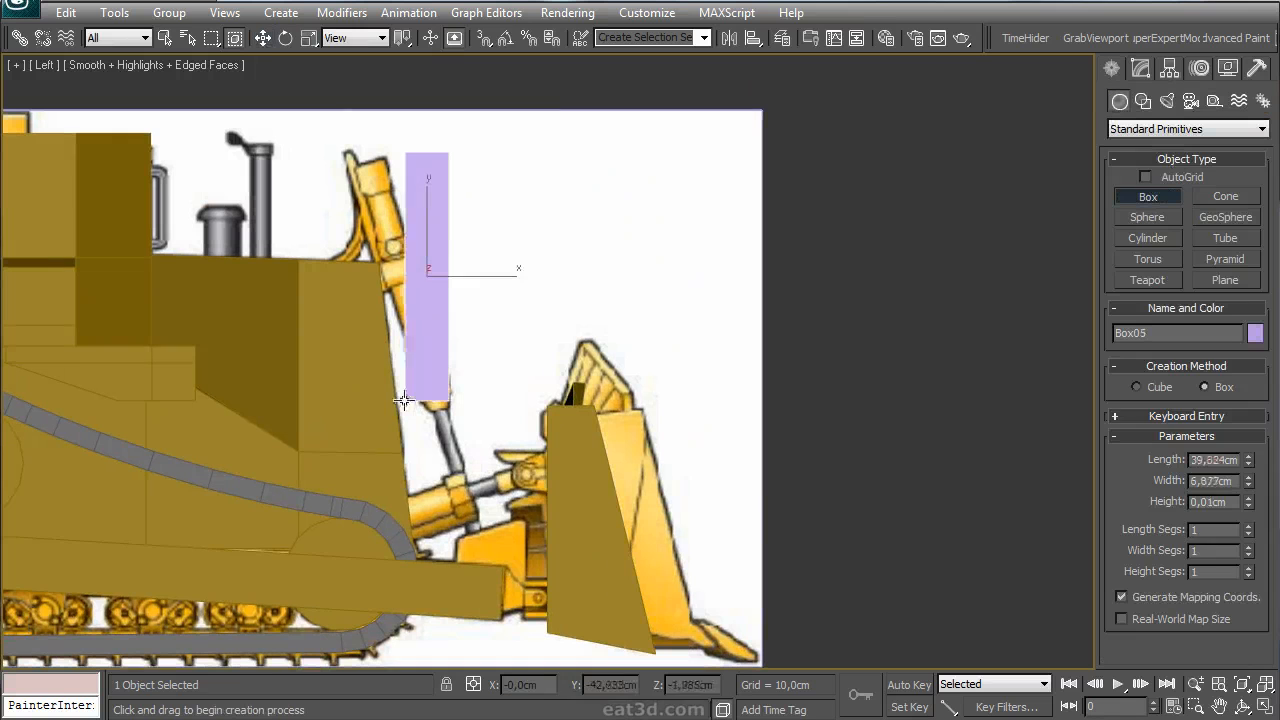
key(w)
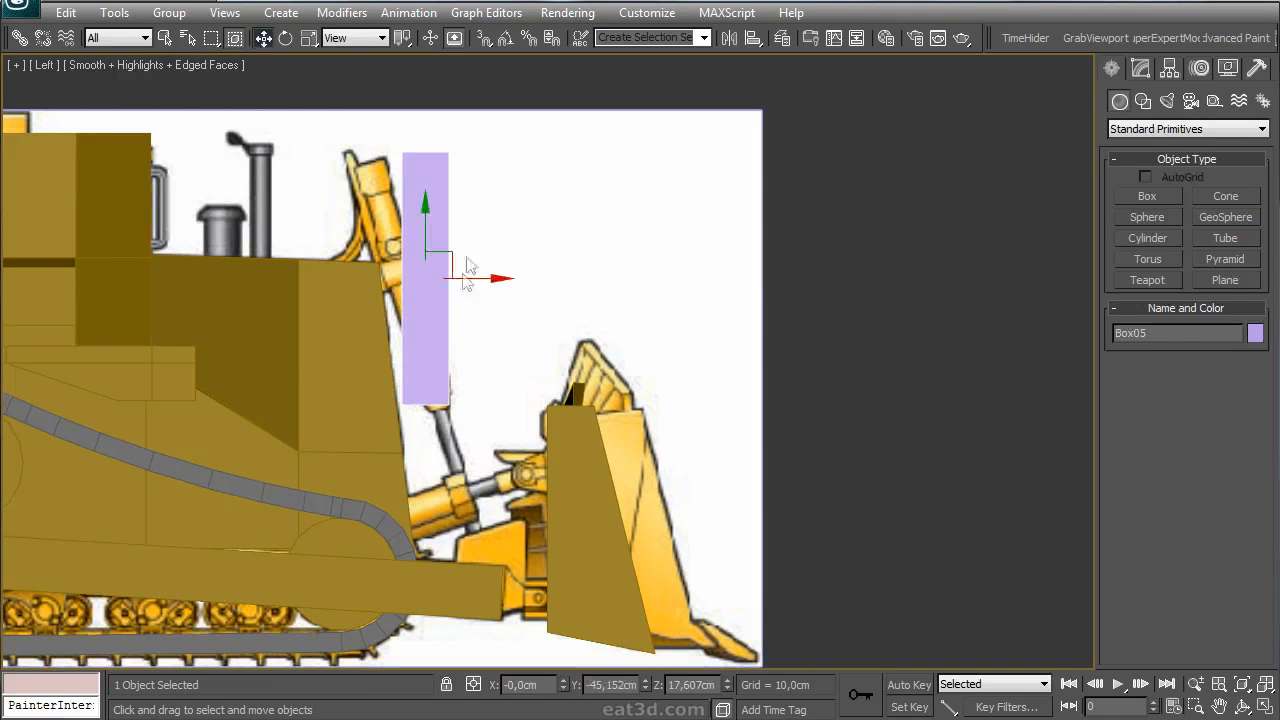
drag(457, 252, 479, 241)
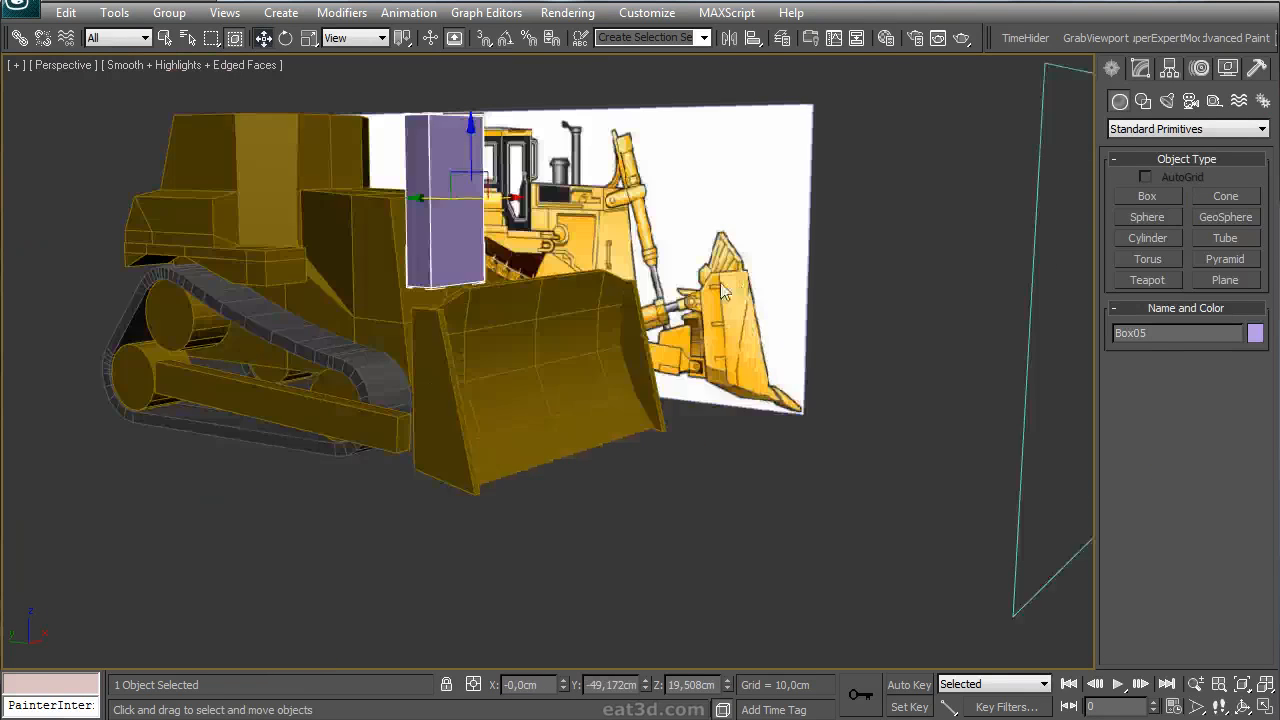
- Reduce the lift cylinder box's depth across the bulldozer's width and convert it to an Editable Poly
alt+middle_drag(640, 420, 720, 520)
click(1142, 76)
drag(1246, 387, 1244, 436)
middle_drag(686, 305, 684, 287)
scroll(684, 287, up, 3)
right_click(1140, 149)
click(1170, 275)
- Chamfer the two front vertical edges of the lift cylinder box
click(1159, 363)
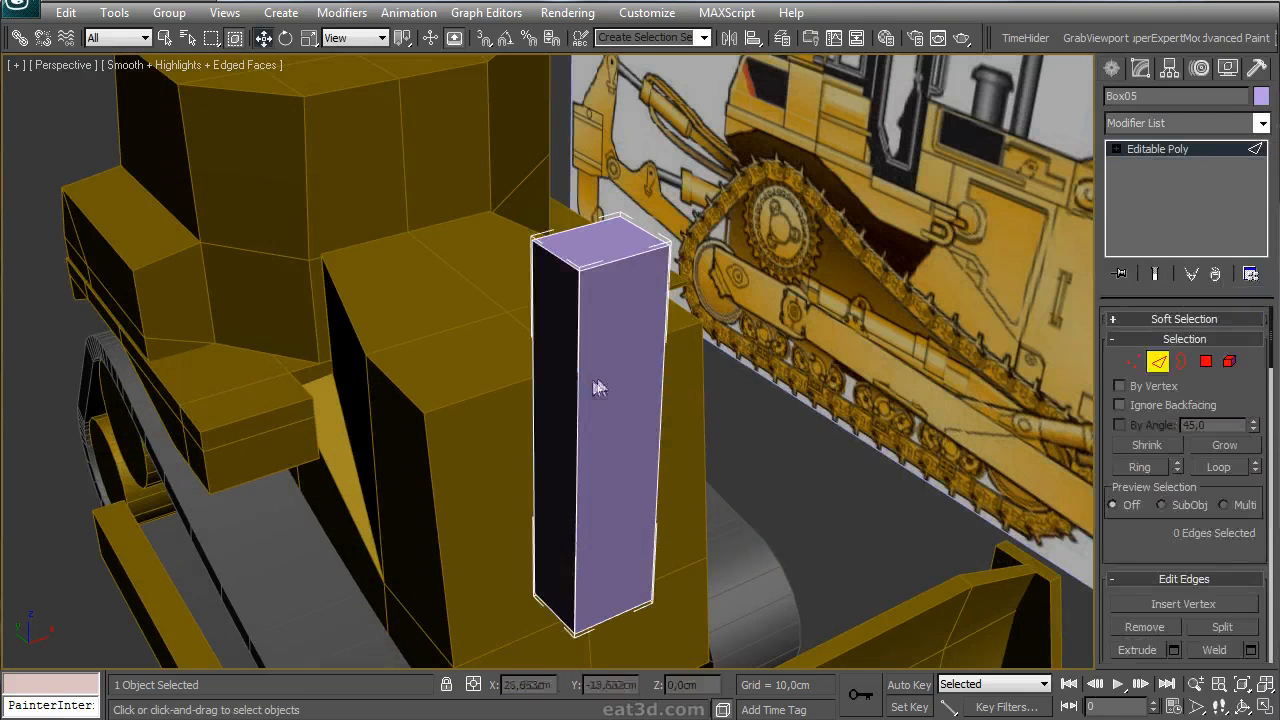
drag(1161, 558, 1161, 451)
click(1174, 565)
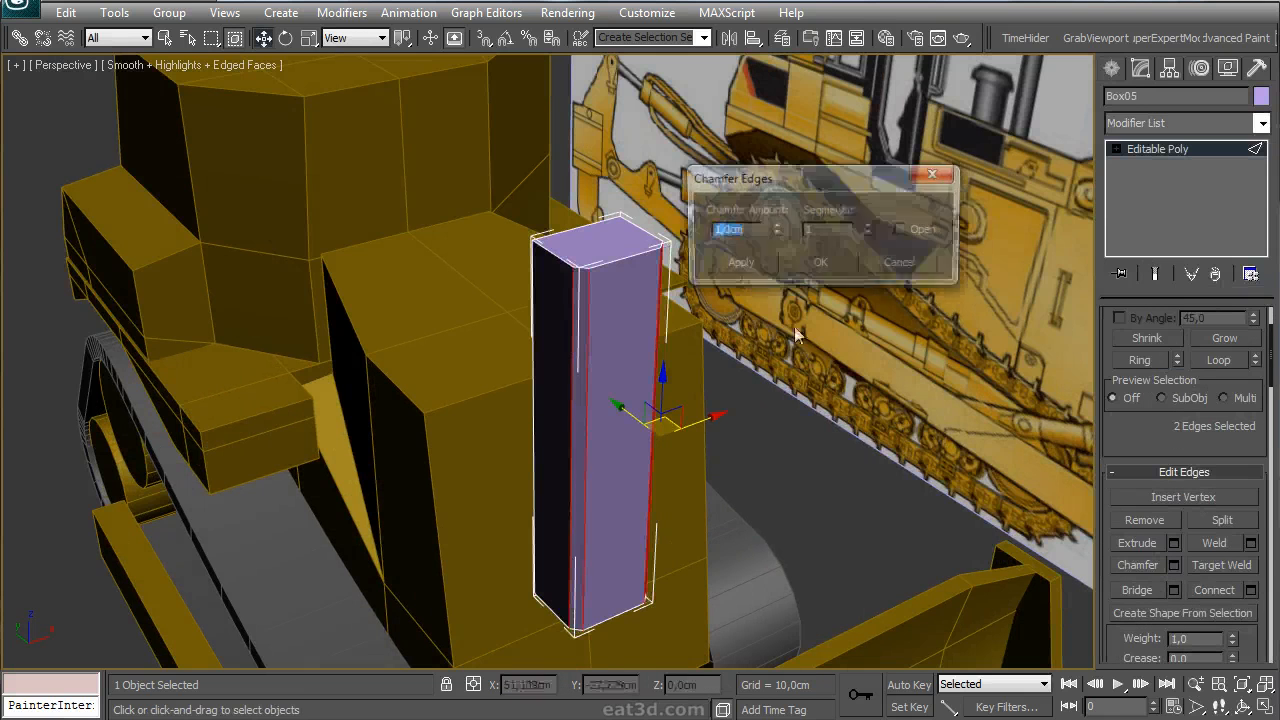
drag(775, 230, 773, 137)
drag(770, 89, 775, 228)
click(820, 263)
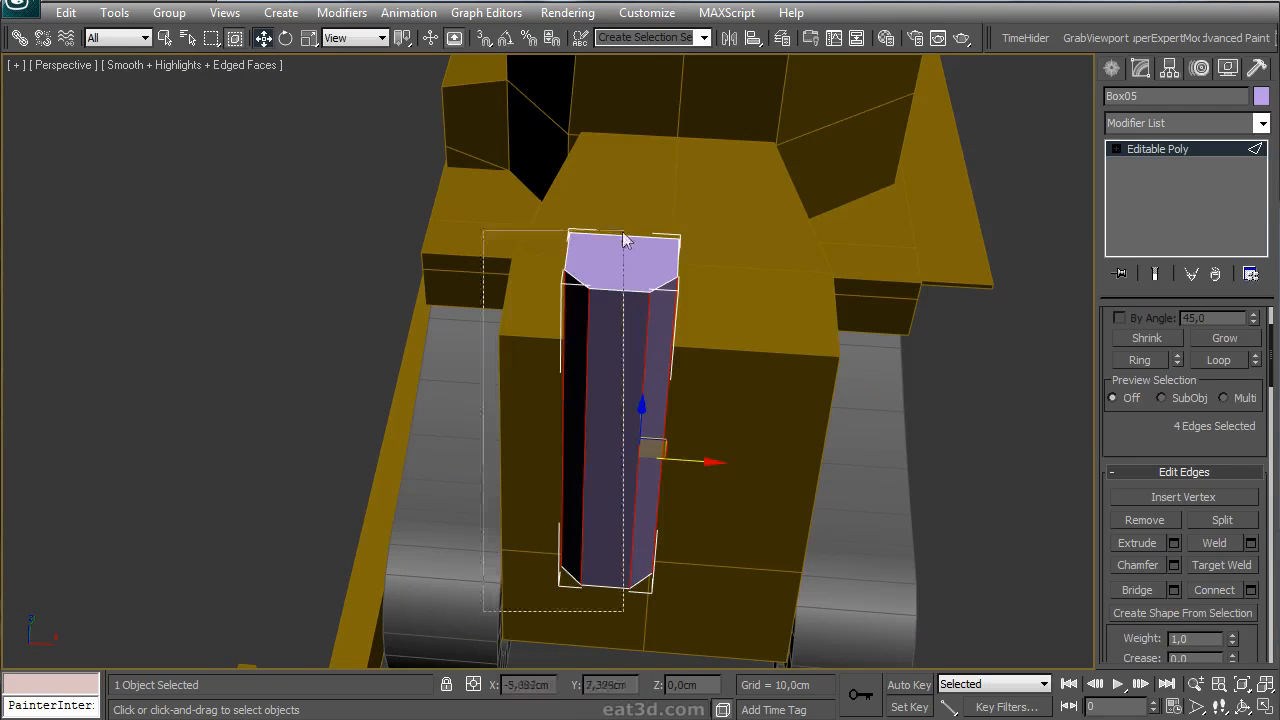
- Scale the box's front polygon narrower so the chamfered sides slope in more strongly
drag(623, 238, 623, 238)
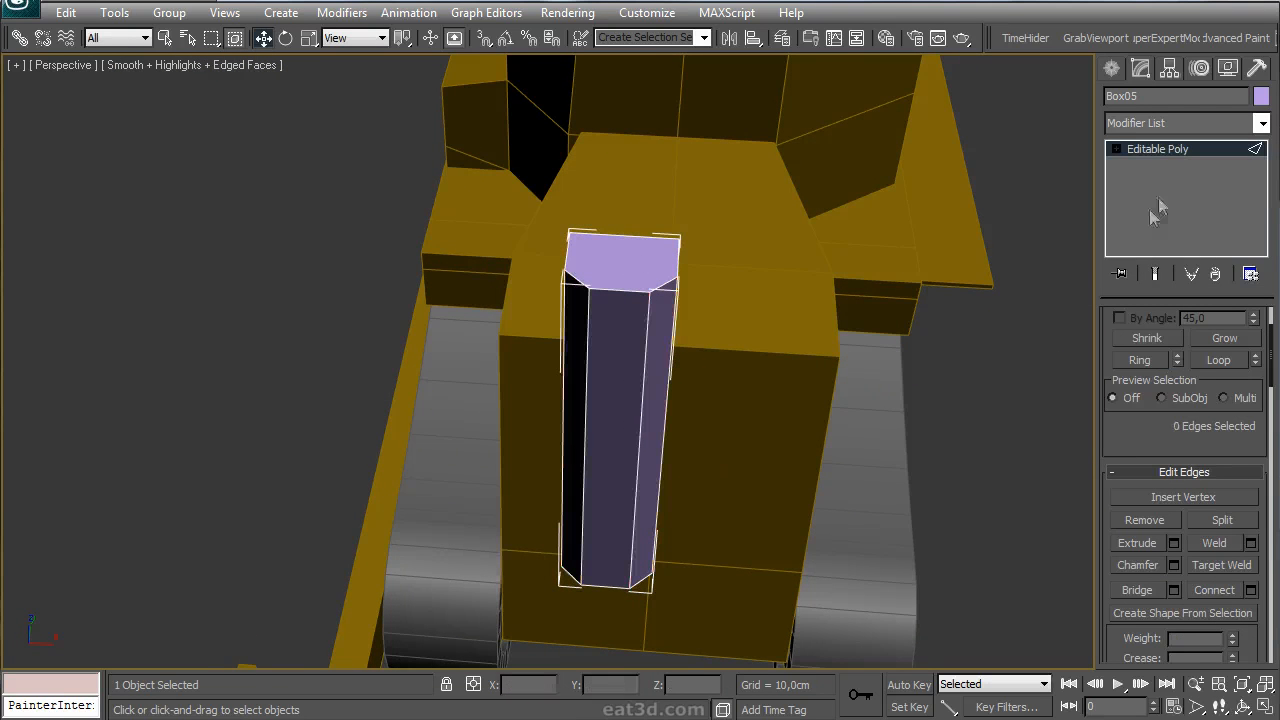
click(1156, 213)
alt+middle_drag(623, 367, 630, 370)
double_click(612, 382)
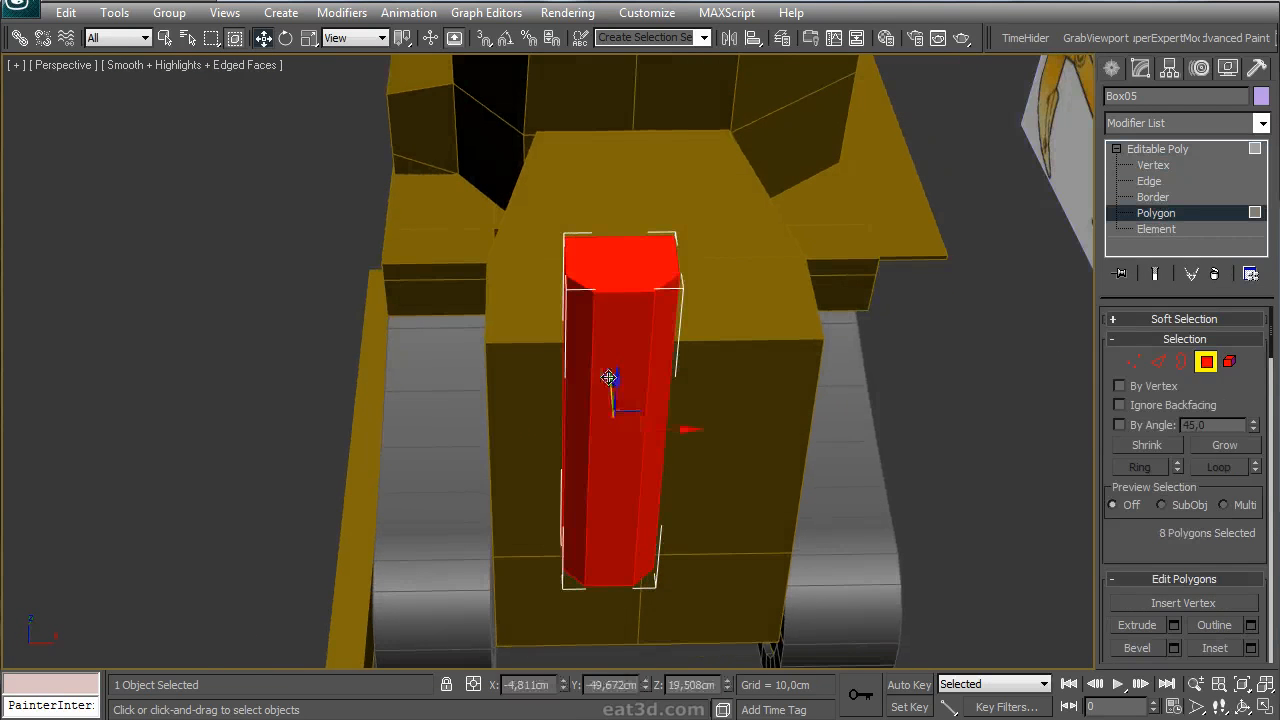
alt+middle_drag(540, 430, 594, 412)
click(615, 465)
- Connect the ring of vertical edges around the box's front and sides with two segments at a pinch of 6
key(2)
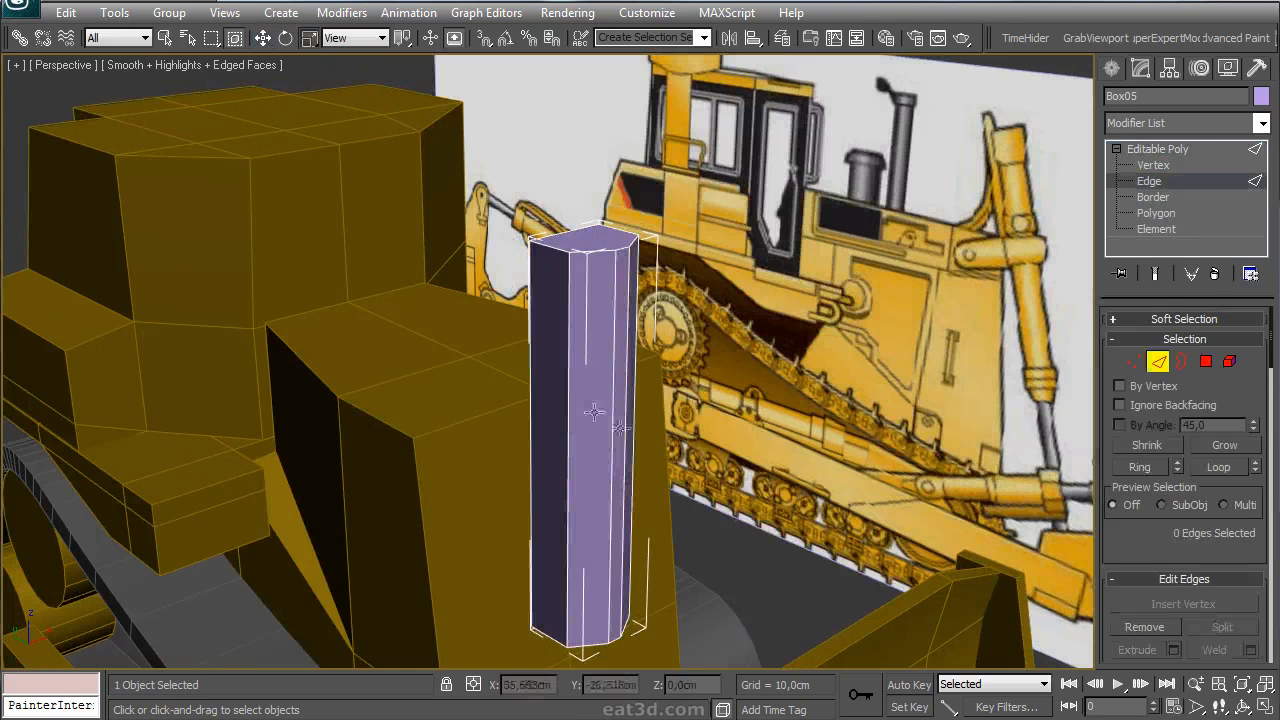
key(alt+r)
scroll(1180, 480, down, 3)
click(1250, 569)
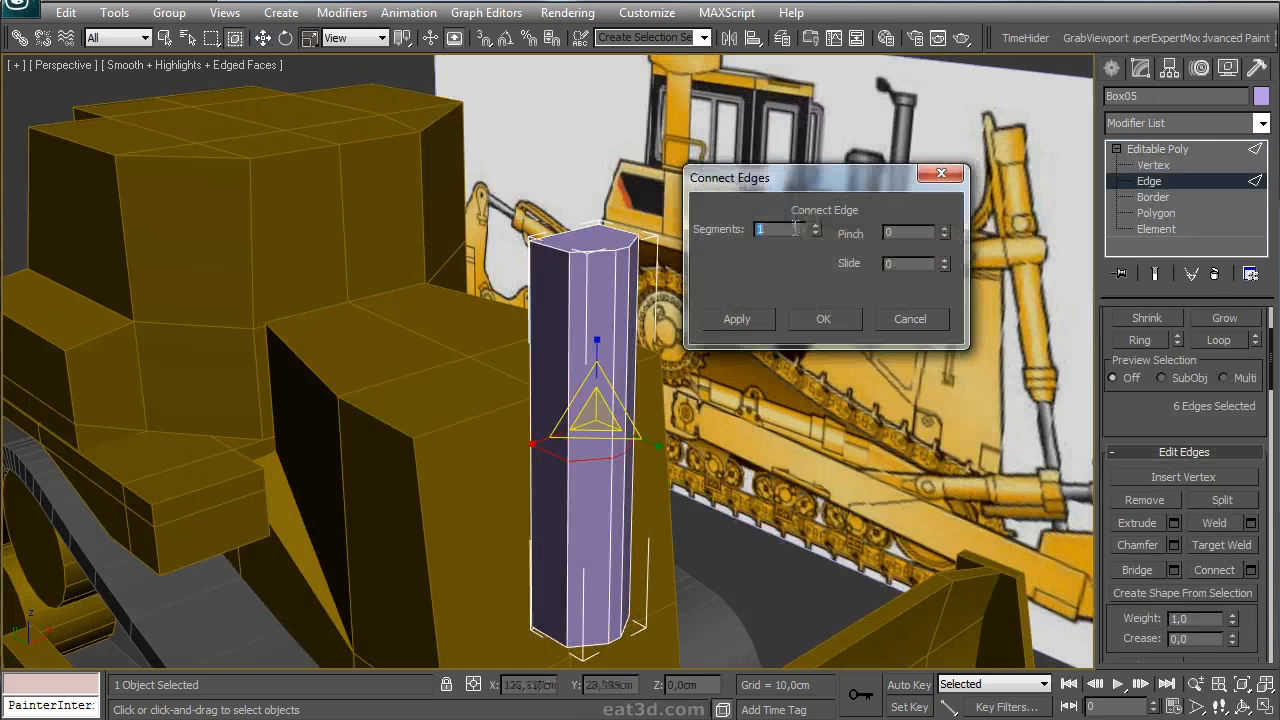
alt+middle_drag(848, 297, 903, 263)
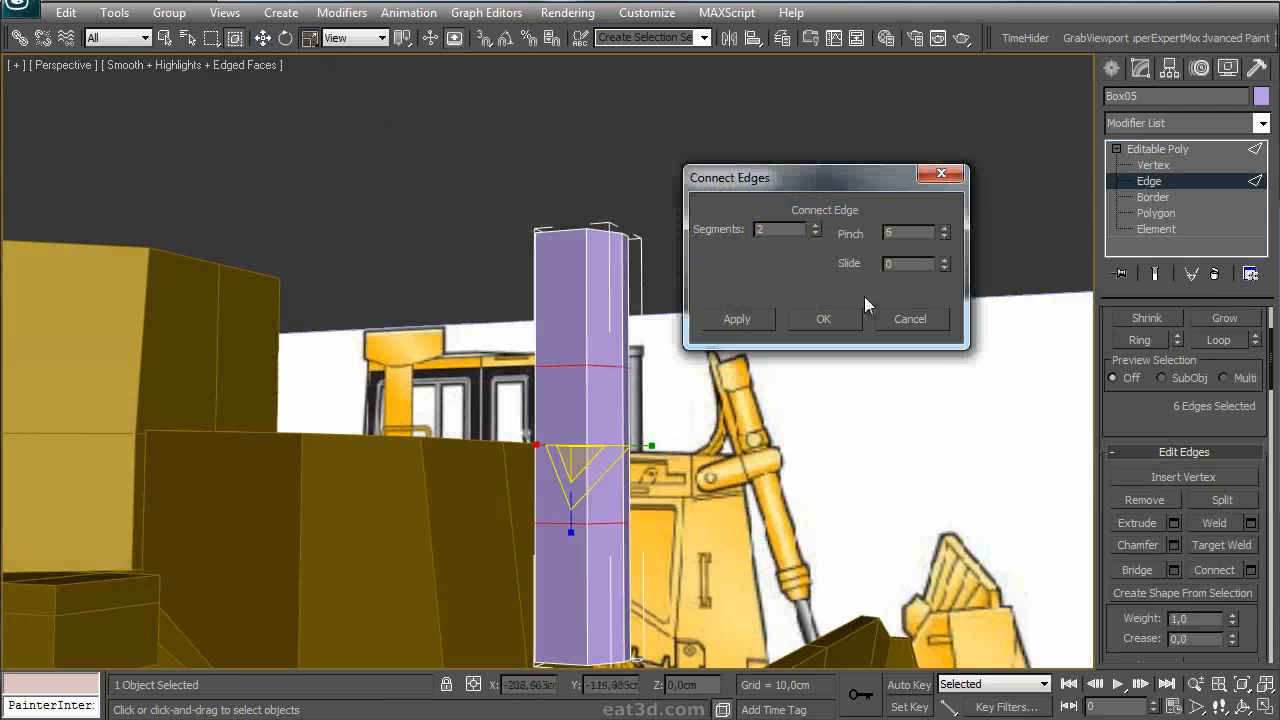
key(Return)
- Extrude the two middle side polygons of the box outward as a group by 1.06 cm
click(1156, 212)
click(569, 435)
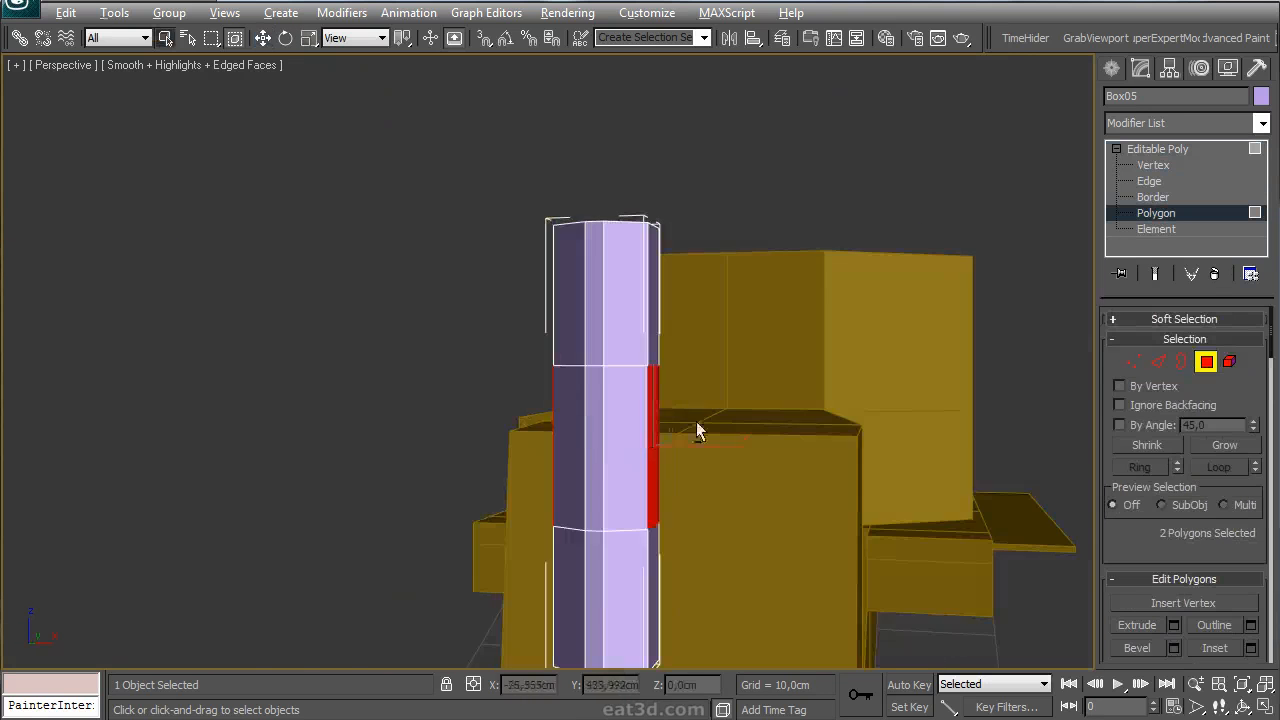
alt+middle_drag(696, 431, 760, 430)
scroll(1172, 591, down, 1)
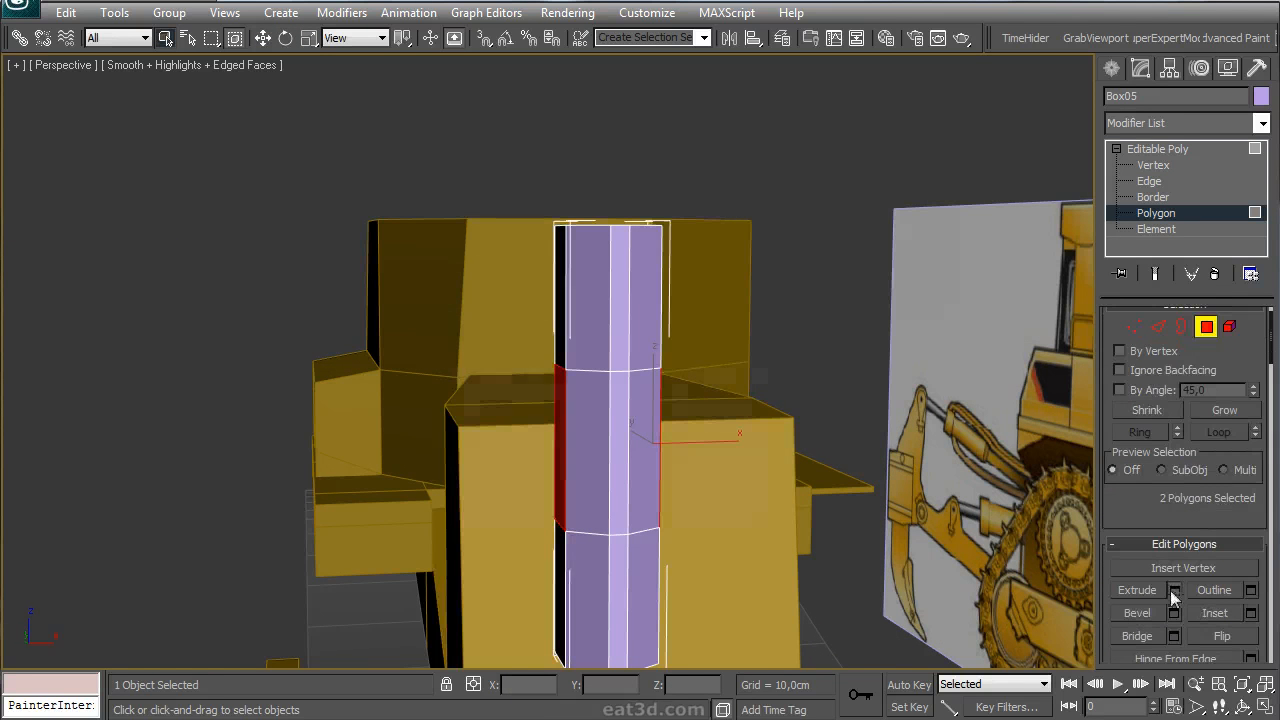
click(1173, 590)
right_click(923, 233)
drag(923, 233, 909, 120)
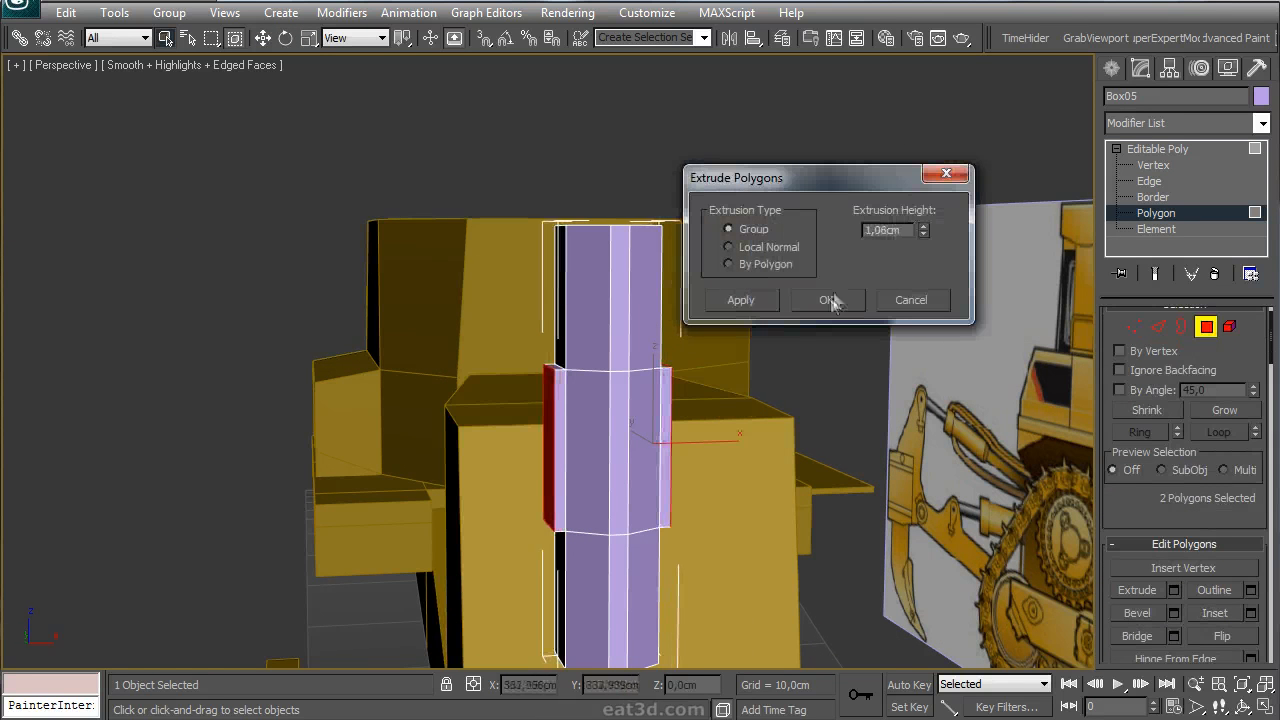
click(826, 300)
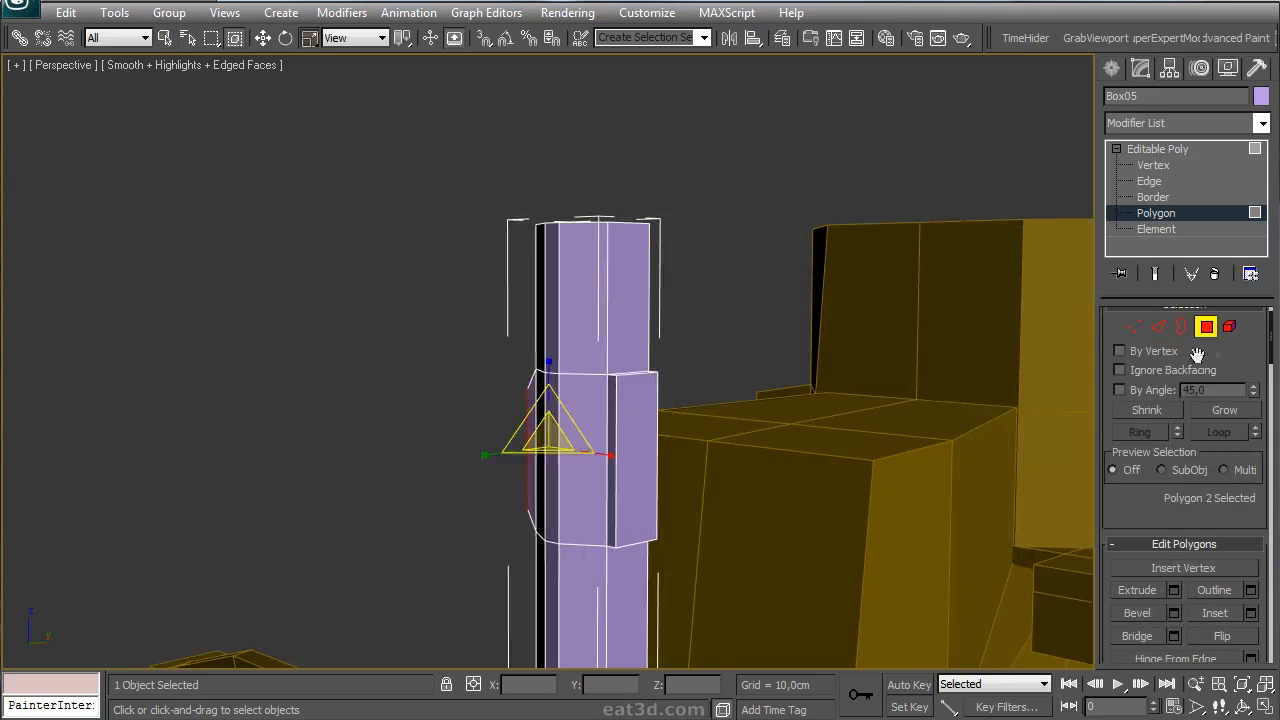
- Lower the upper outer edge of one side extrusion so its top slopes outward
ctrl+click(1158, 326)
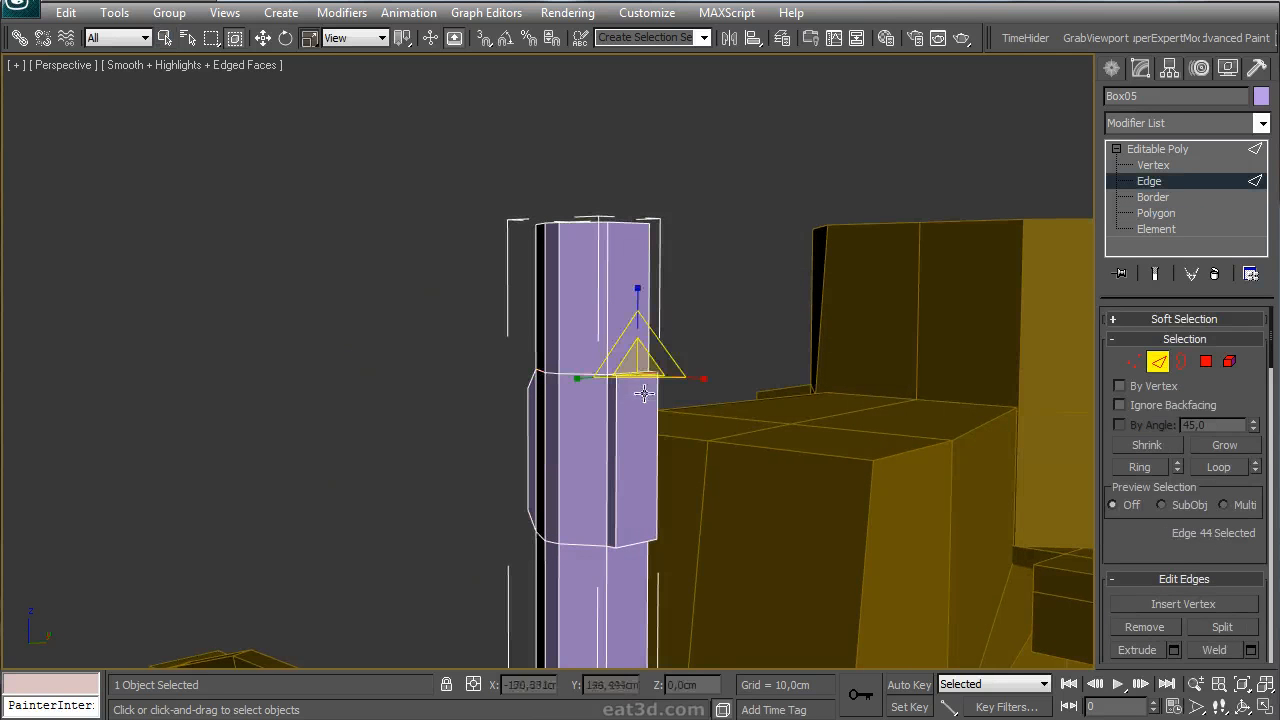
key(w)
alt+middle_drag(688, 349, 640, 352)
alt+middle_drag(495, 369, 460, 663)
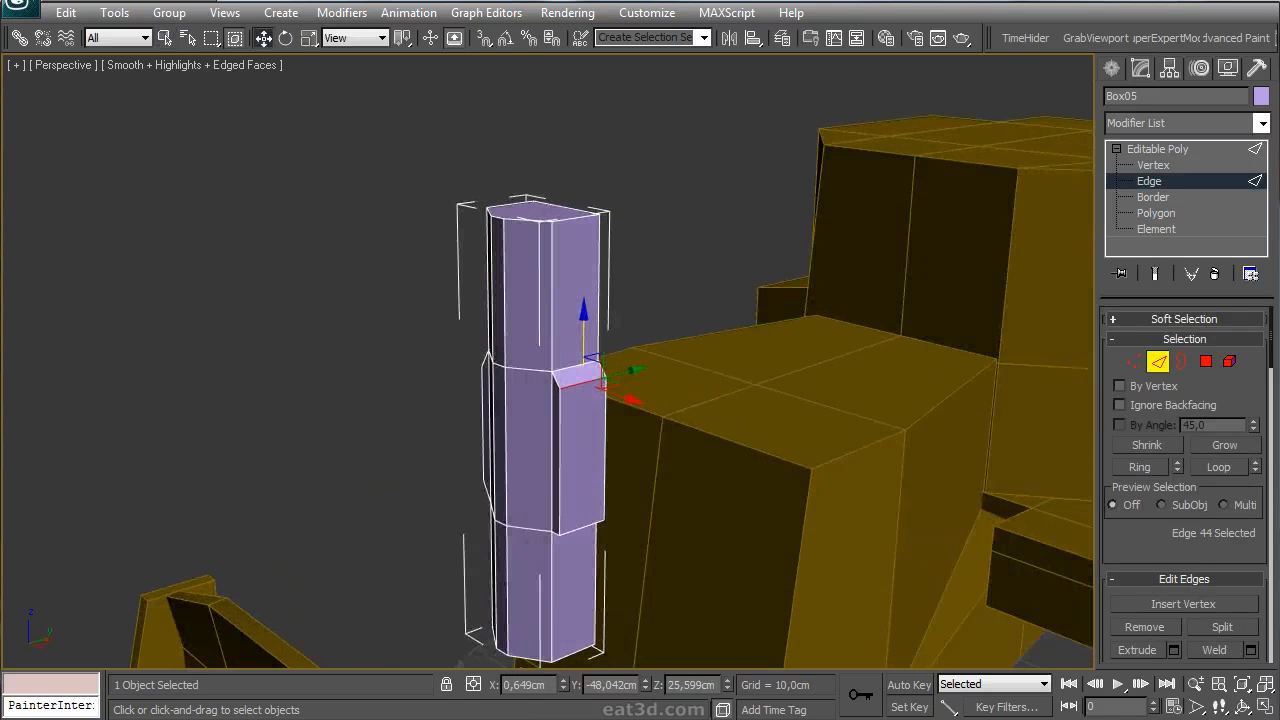
- Switch to Windows Photo Viewer to examine the lift cylinders in the reference photo, and return to 3ds Max
click(500, 718)
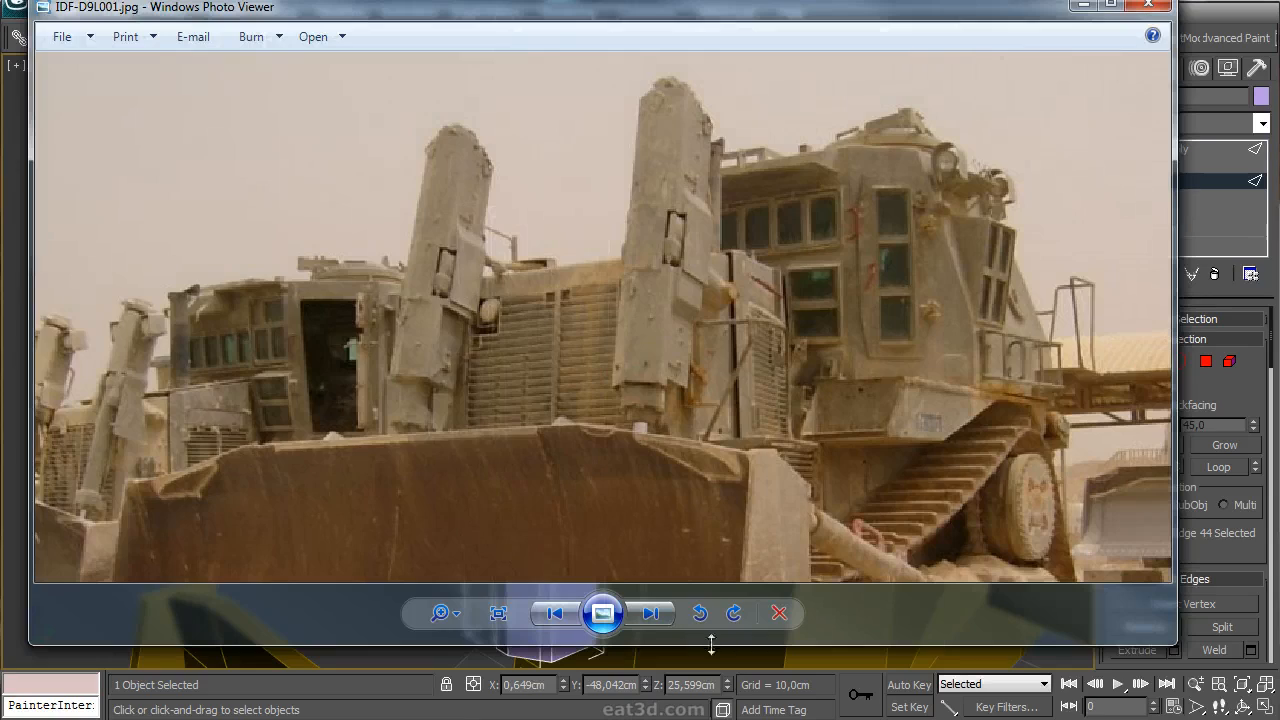
click(445, 660)
alt+middle_drag(600, 371, 690, 375)
key(alt+Tab)
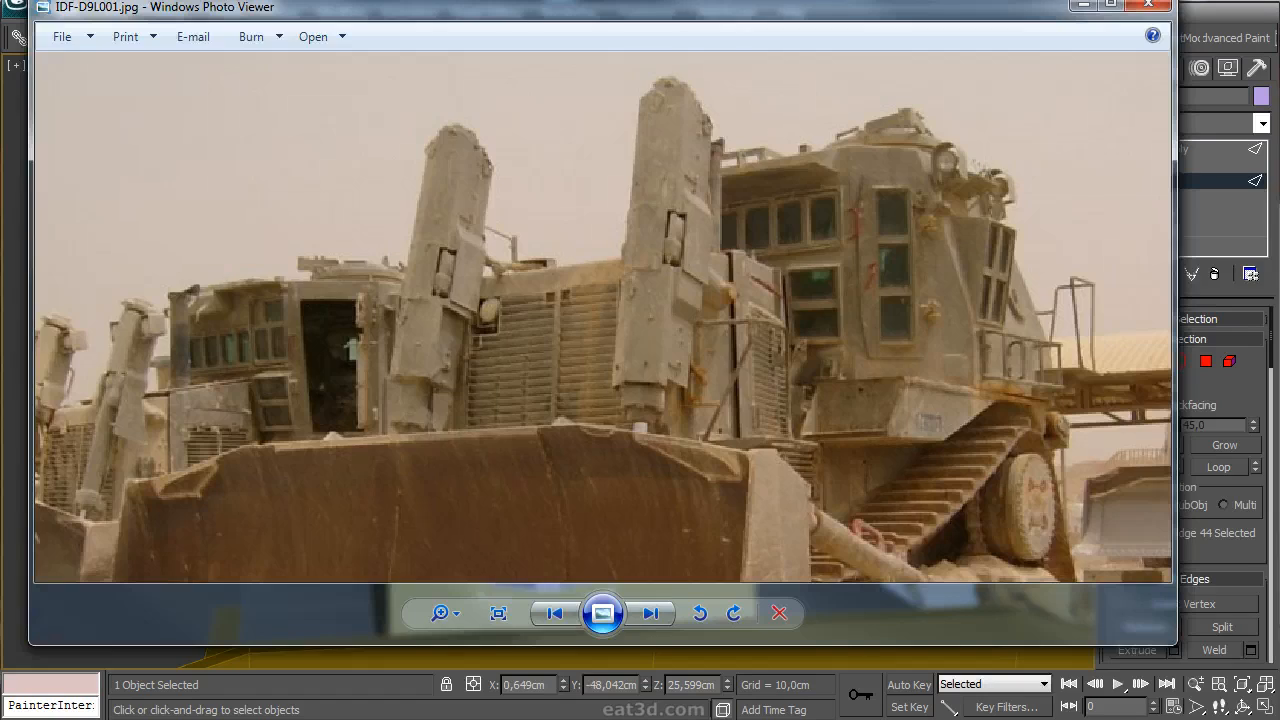
key(alt+Tab)
- In the top view, draw a cylinder with a radius of about 3.1 cm centred on the lift cylinder box
click(1111, 67)
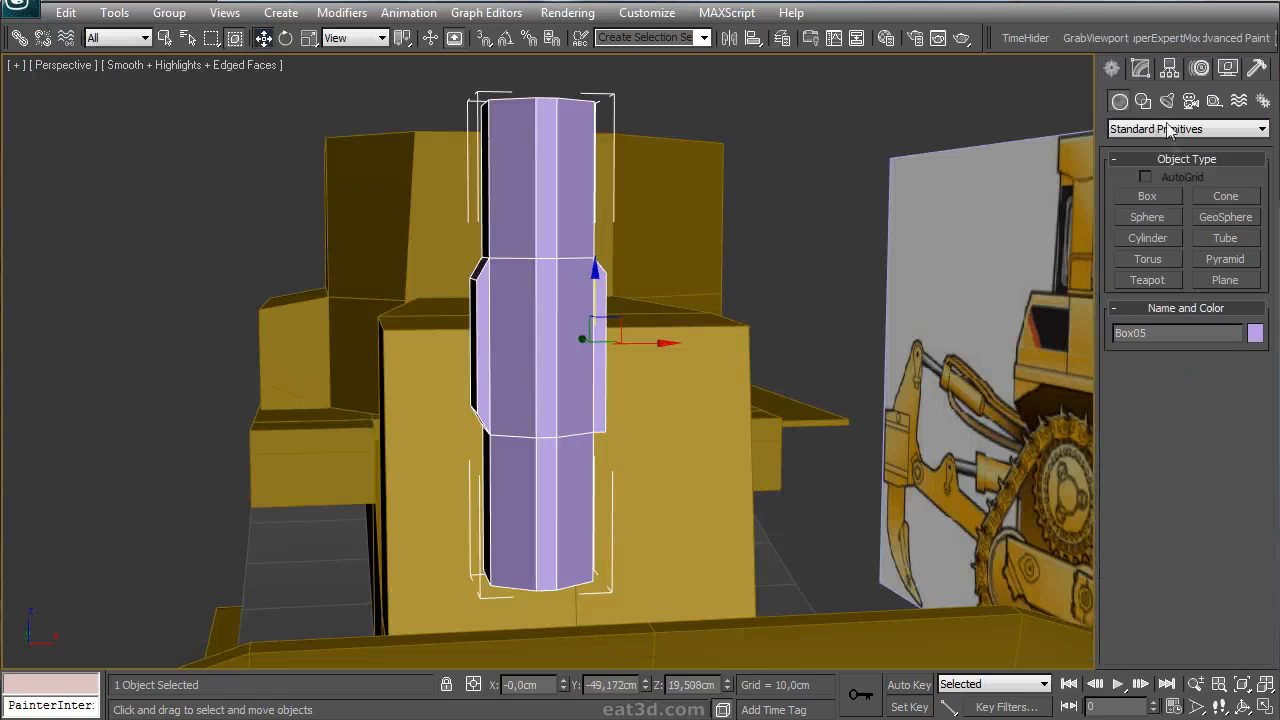
click(1150, 238)
key(alt+w)
middle_click(271, 521)
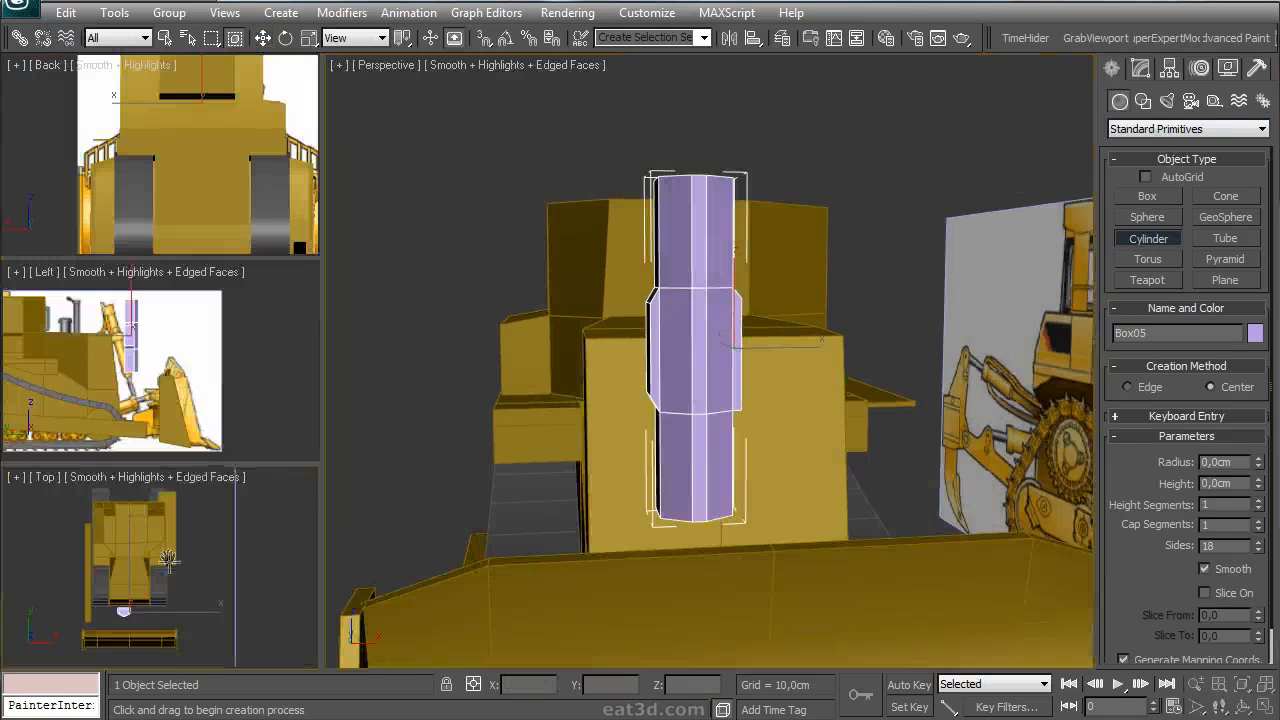
key(alt+w)
scroll(420, 445, up, 6)
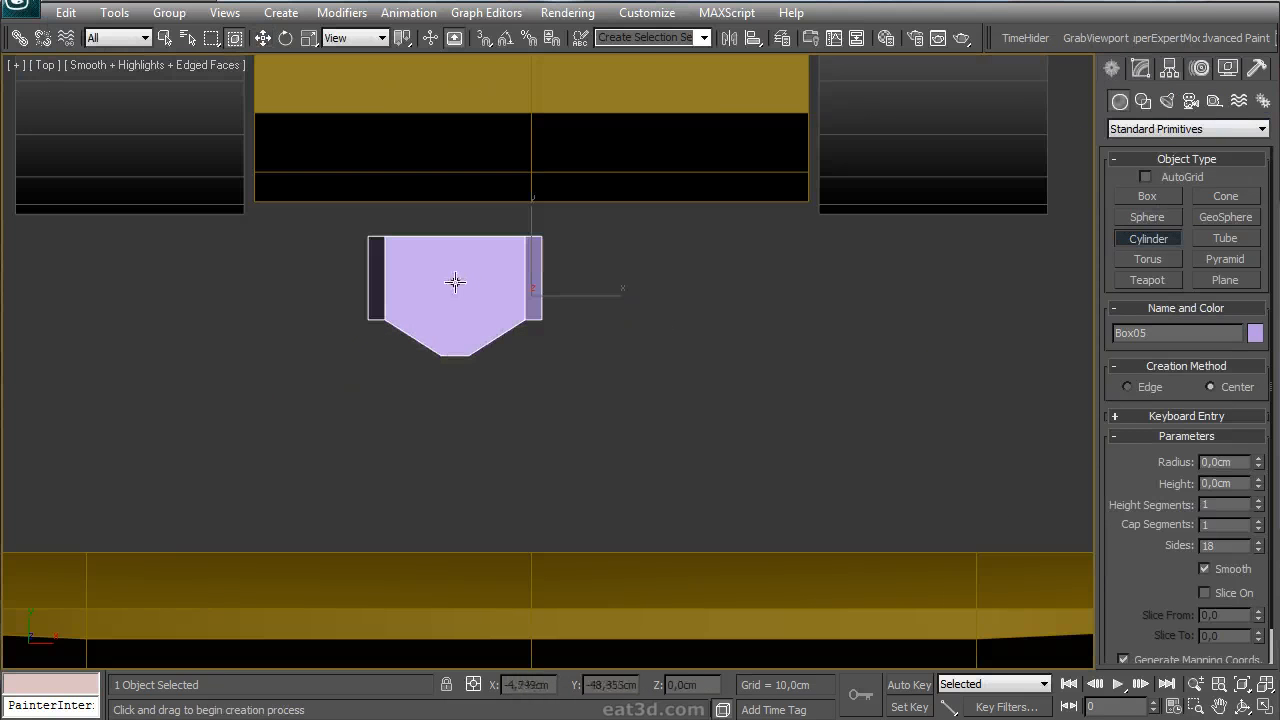
key(w)
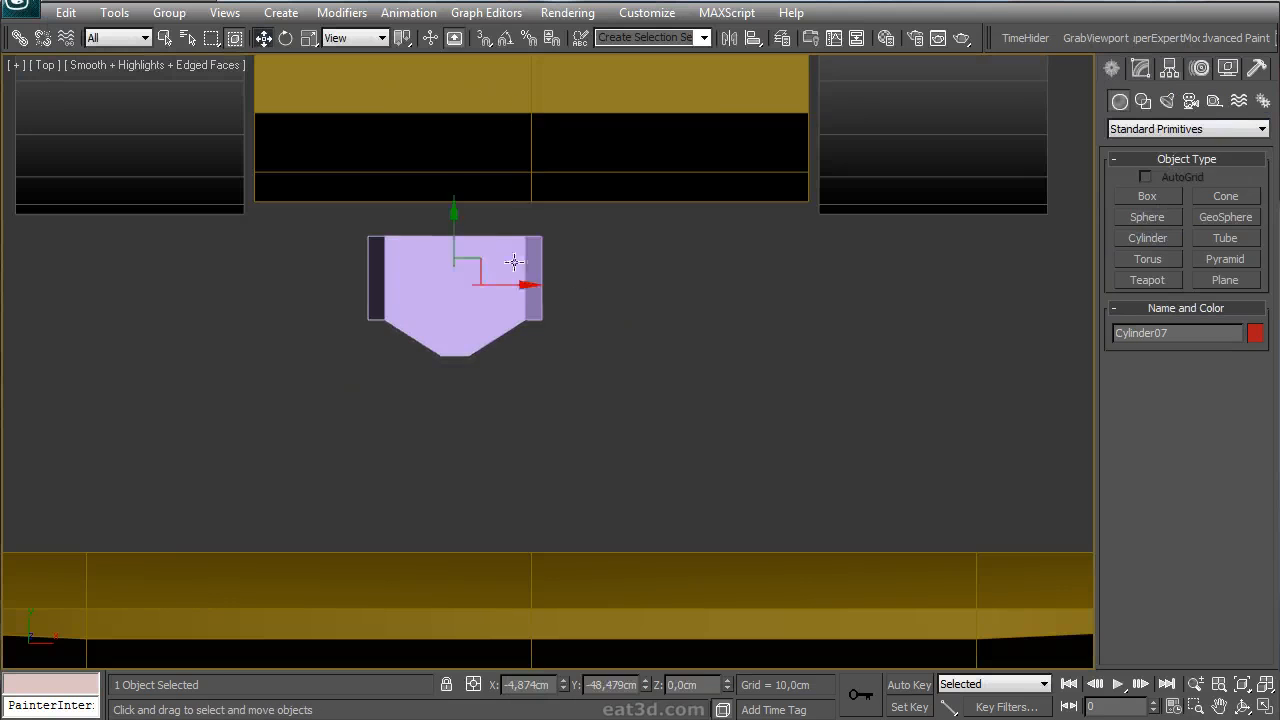
- Give the cylinder 8 sides and lower it about 7 cm so it sticks out below the box
key(alt+w)
middle_click(697, 234)
key(alt+w)
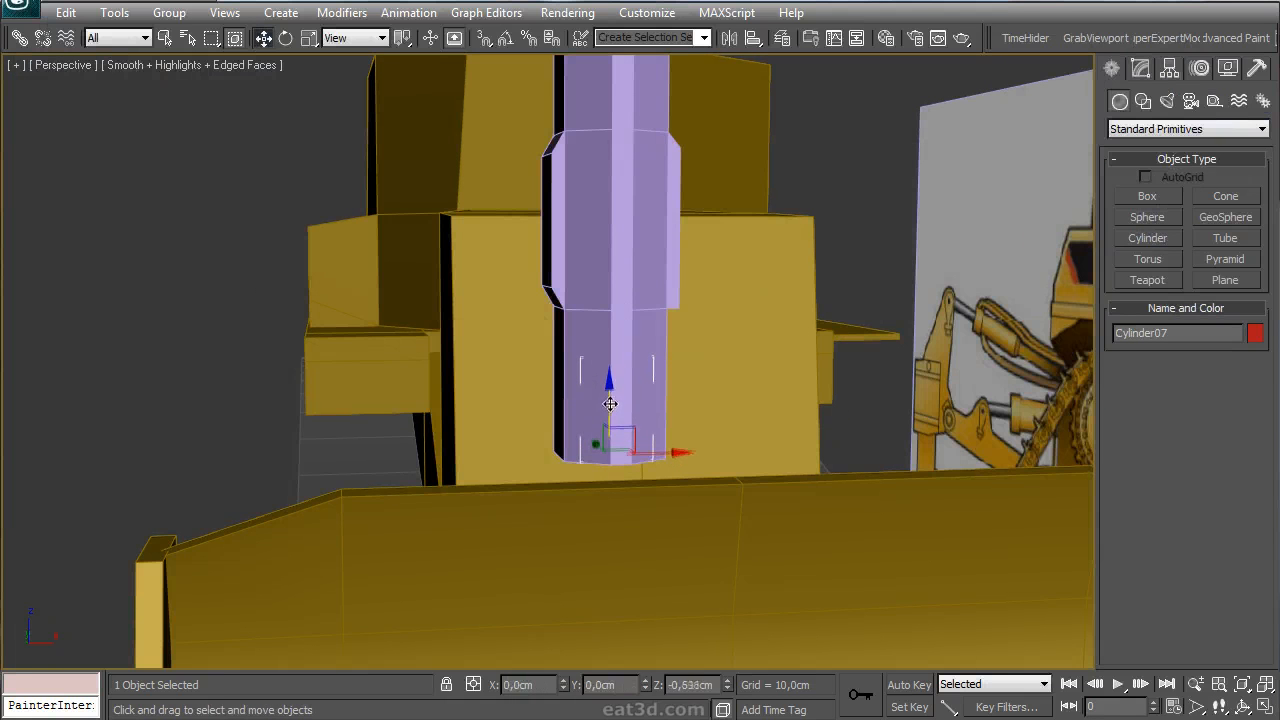
click(1143, 72)
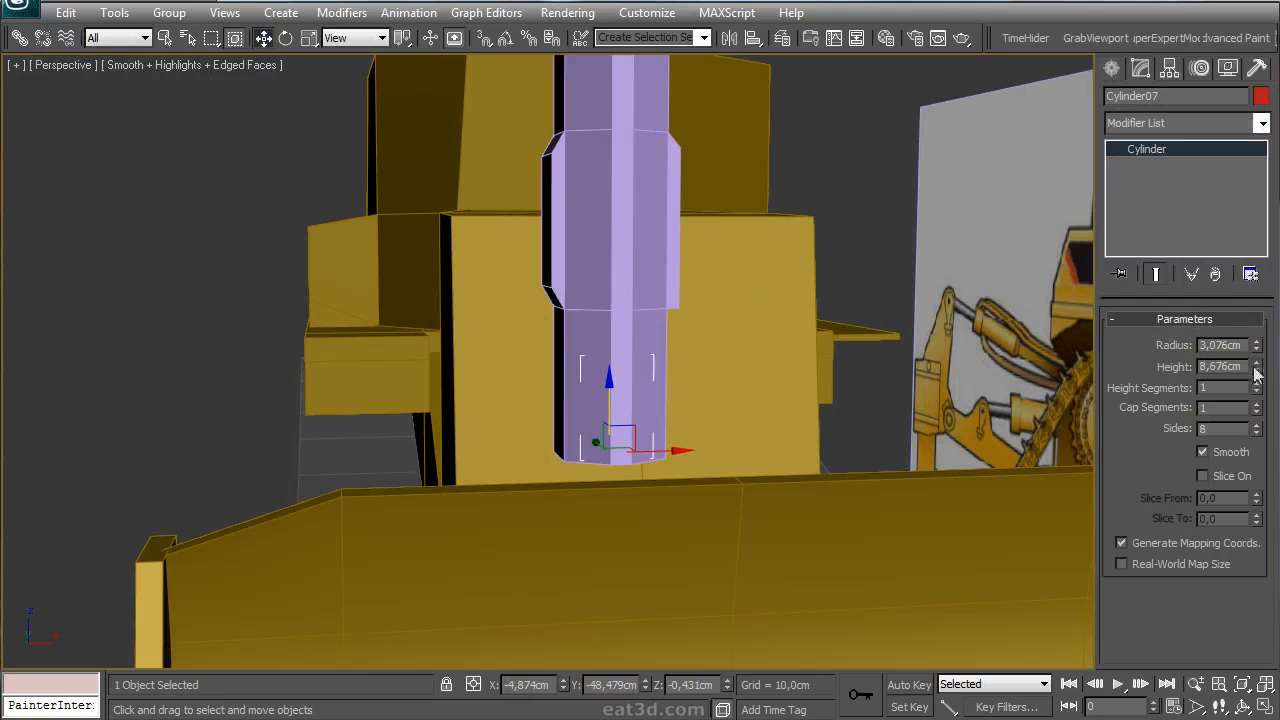
alt+middle_drag(450, 420, 664, 376)
drag(611, 408, 611, 365)
alt+middle_drag(611, 365, 874, 237)
- Convert the cylinder to an Editable Poly and inset its bottom polygon by 1 cm
right_click(1150, 148)
click(1225, 301)
click(1206, 361)
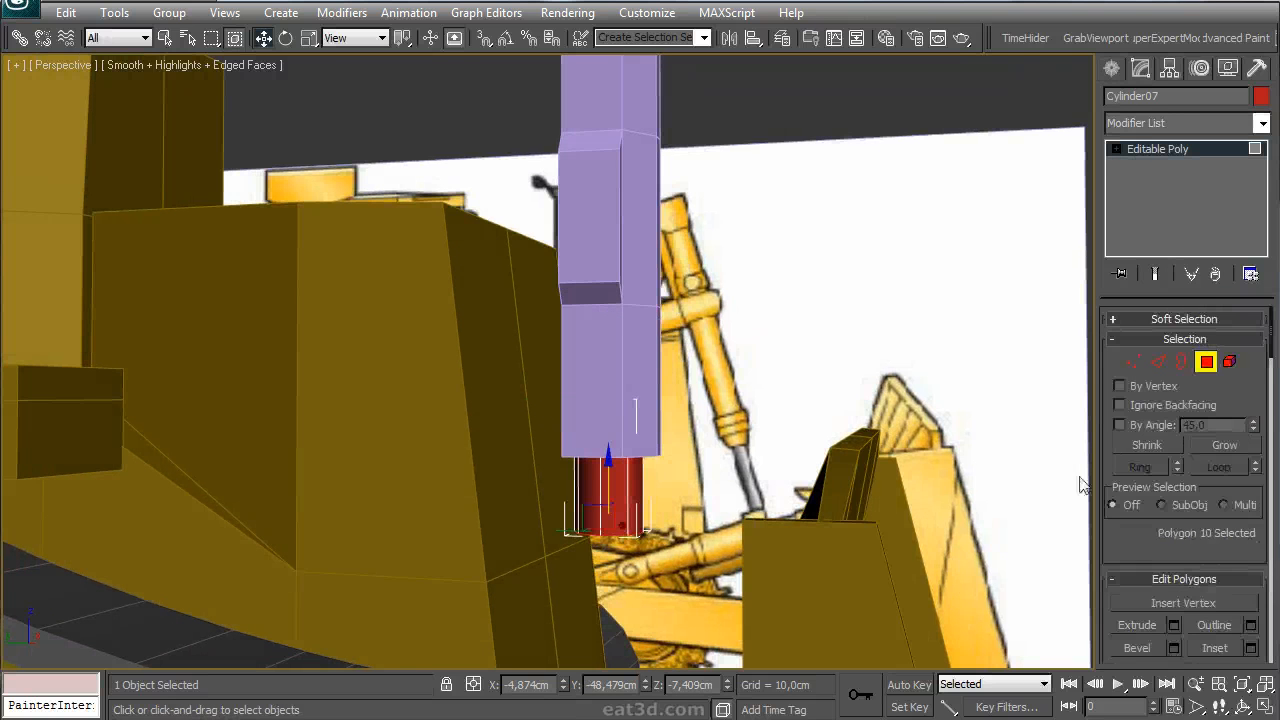
scroll(1190, 355, down, 3)
click(1250, 455)
alt+middle_drag(760, 340, 800, 297)
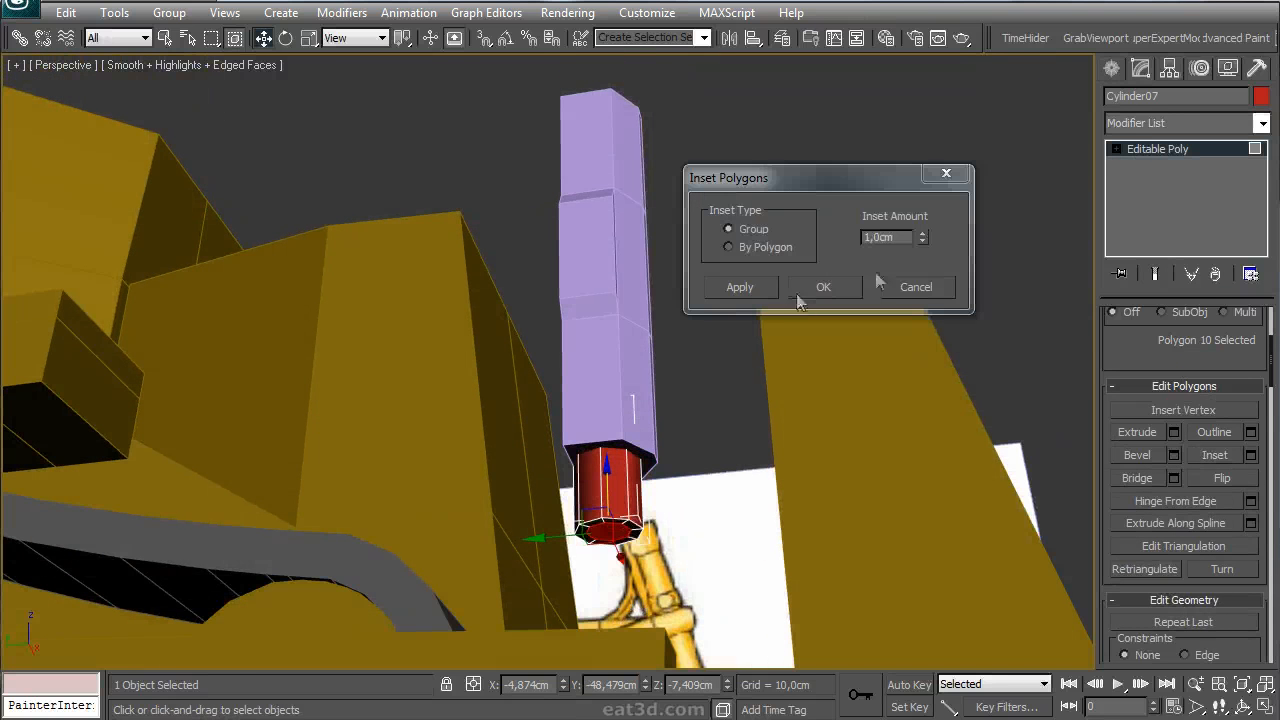
click(840, 290)
- Extrude the inset bottom polygon downward into a thin piston rod about 16 cm long
click(1173, 431)
click(823, 297)
alt+middle_drag(823, 297, 740, 320)
scroll(744, 242, down, 3)
alt+middle_drag(744, 242, 722, 292)
alt+middle_drag(643, 327, 847, 323)
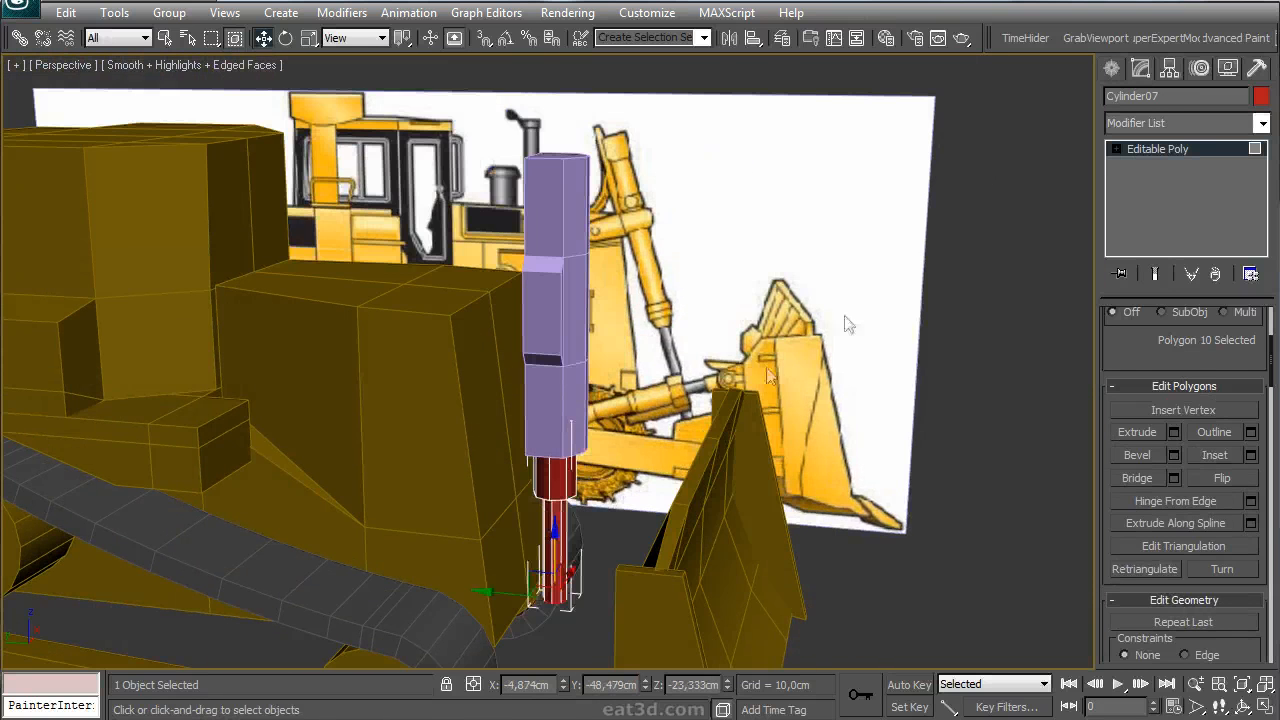
- Attach the piston cylinder to the lift cylinder box and give the object the bulldozer's dark yellow colour
click(1111, 68)
click(555, 310)
click(1140, 68)
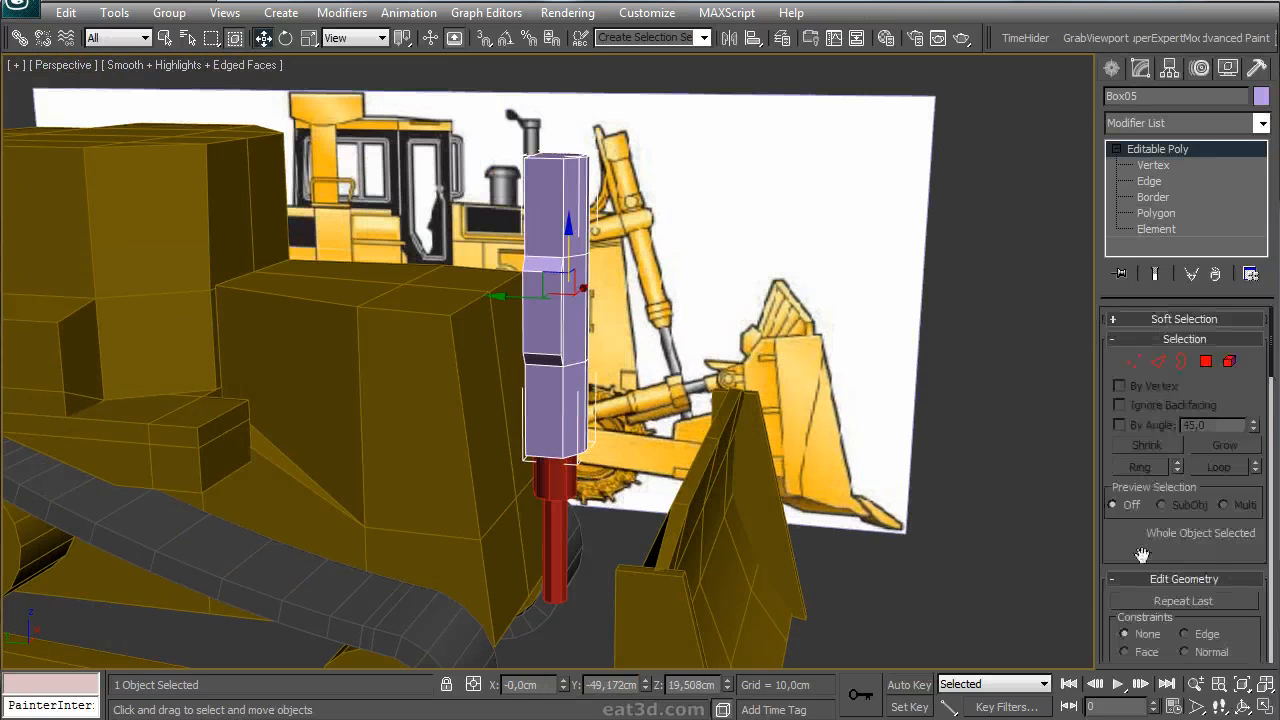
scroll(1146, 527, down, 5)
click(543, 530)
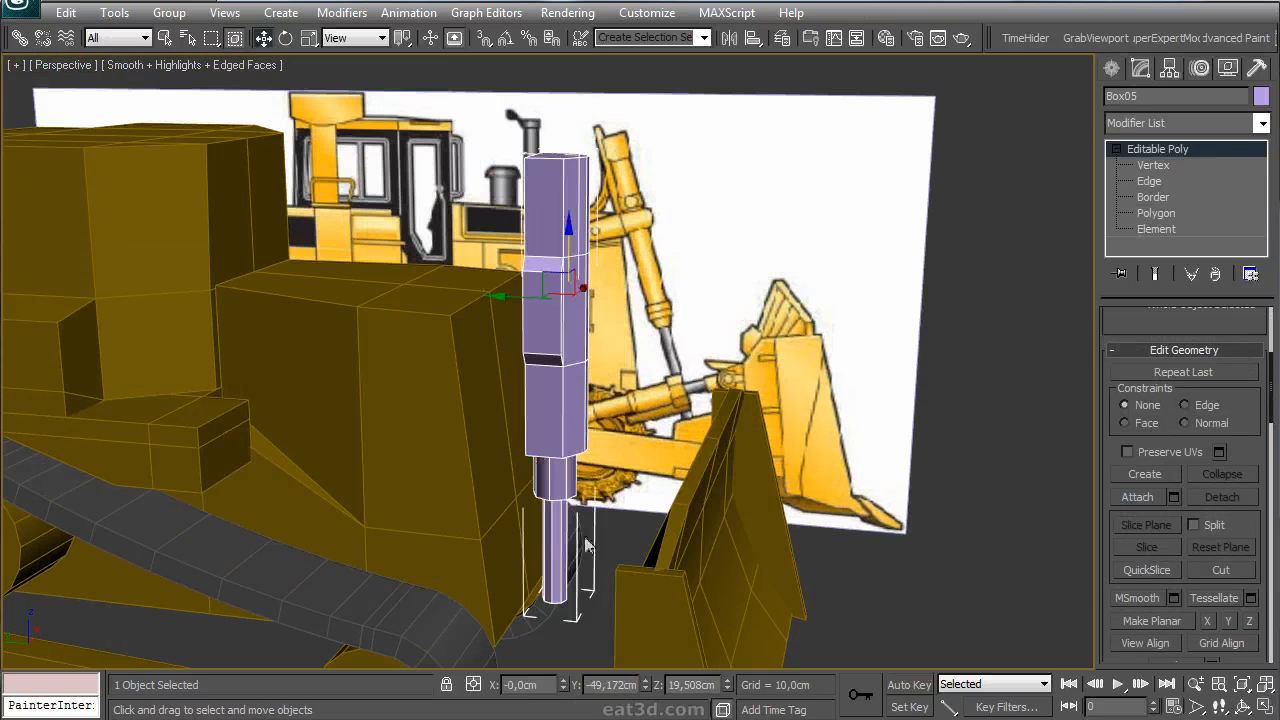
click(1261, 96)
click(740, 472)
alt+middle_drag(740, 472, 684, 308)
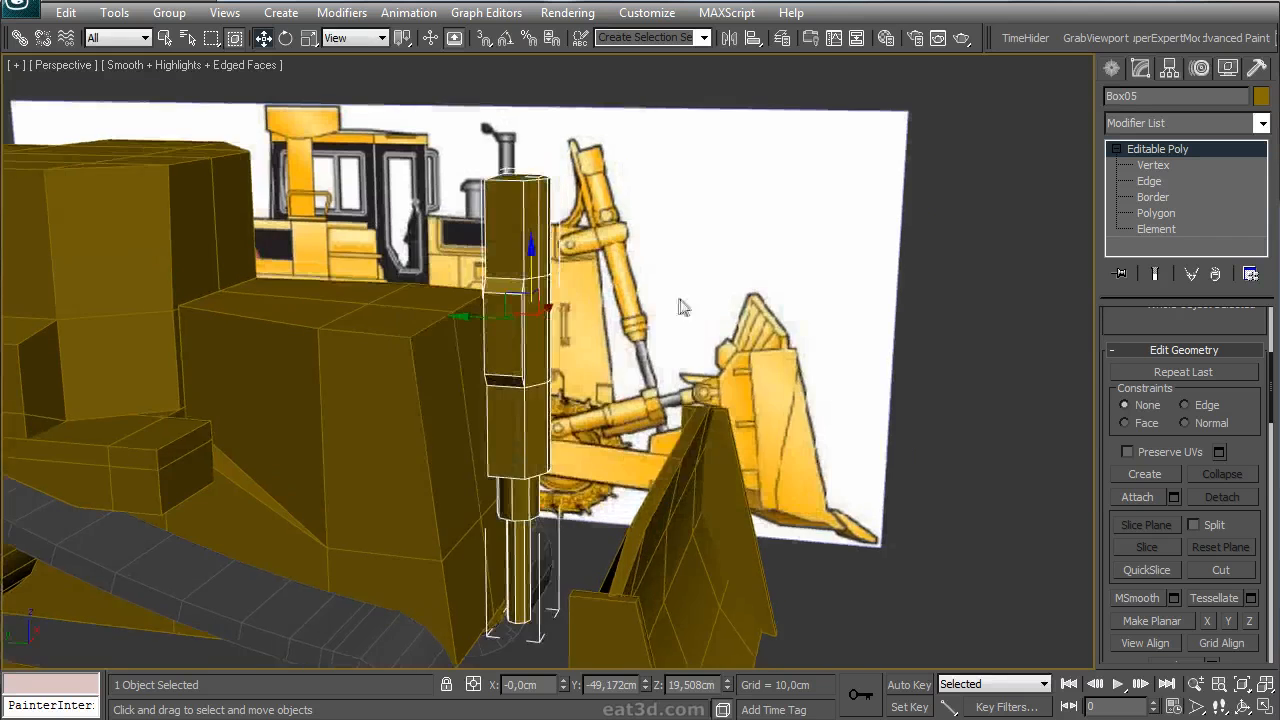
- In the left view, rotate the lift cylinder about 18 degrees and move it onto the blueprint's lift cylinder
alt+middle_drag(486, 356, 591, 346)
drag(591, 346, 500, 354)
key(l)
drag(530, 212, 478, 155)
key(e)
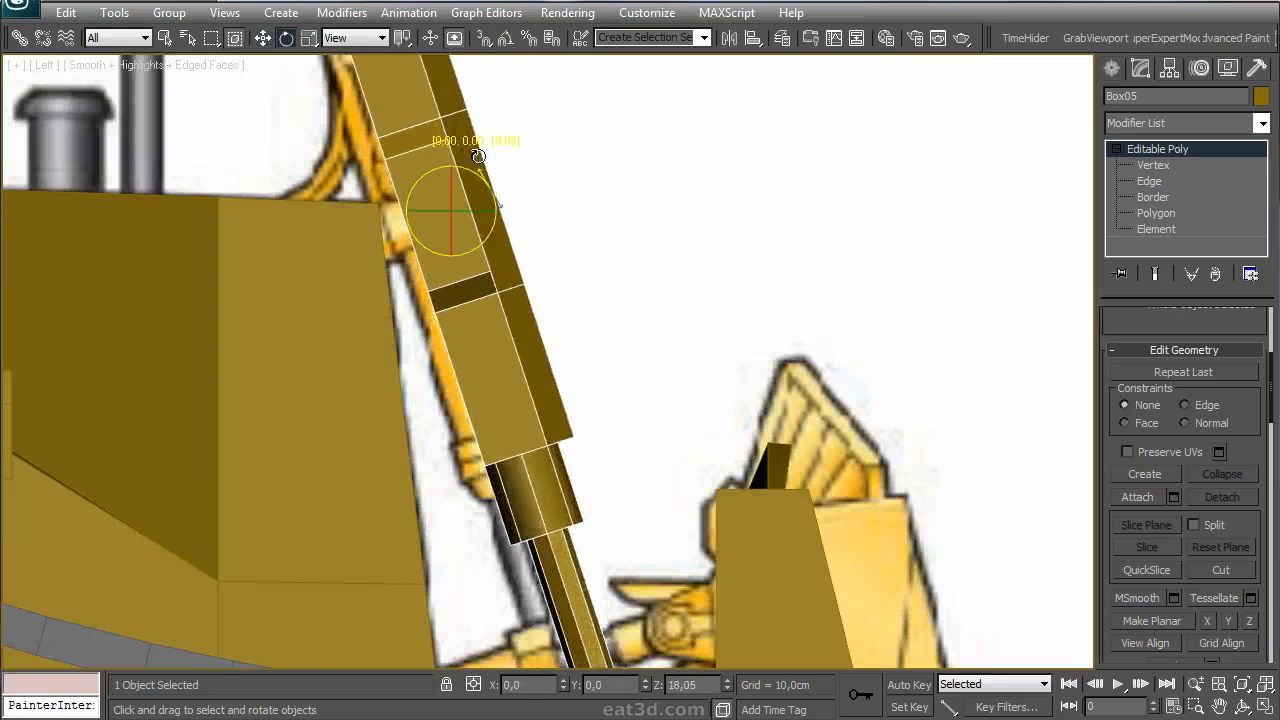
scroll(510, 215, down, 4)
key(w)
drag(471, 272, 506, 254)
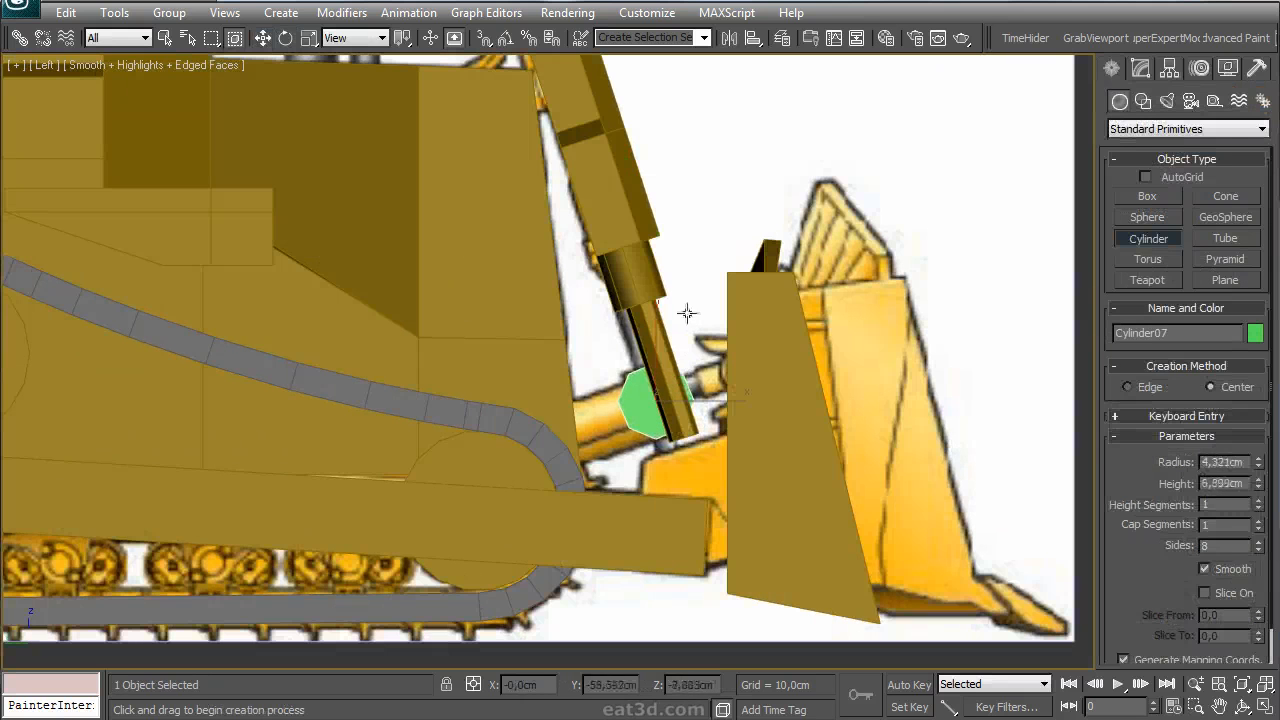
- Draw an eight-sided cylinder of about 4.3 cm radius at the blueprint's lower hydraulic cylinder and rotate it to follow that slope
key(w)
middle_drag(739, 339, 743, 305)
scroll(743, 305, up, 4)
drag(780, 372, 700, 384)
drag(812, 362, 817, 343)
middle_drag(831, 344, 863, 303)
scroll(863, 303, down, 5)
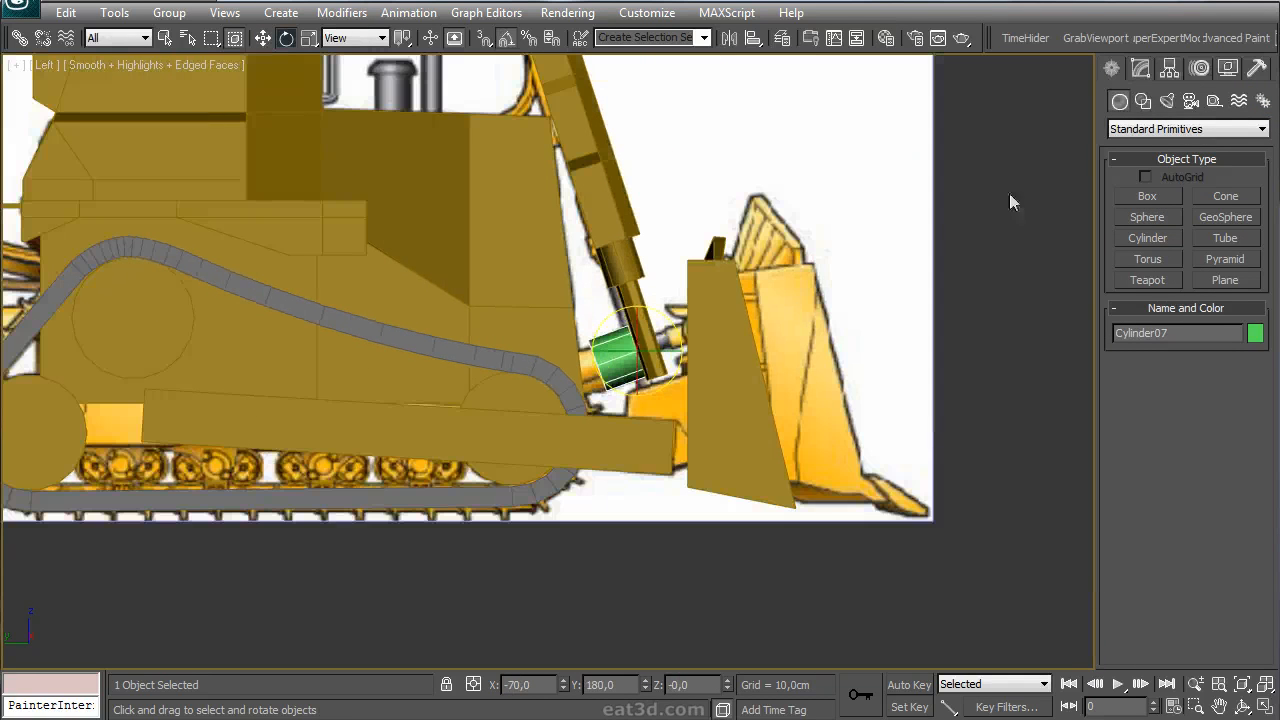
- Lengthen the lower cylinder back toward the front track wheel, checking in wireframe, and convert it to an Editable Poly
middle_drag(942, 150, 954, 160)
click(1141, 67)
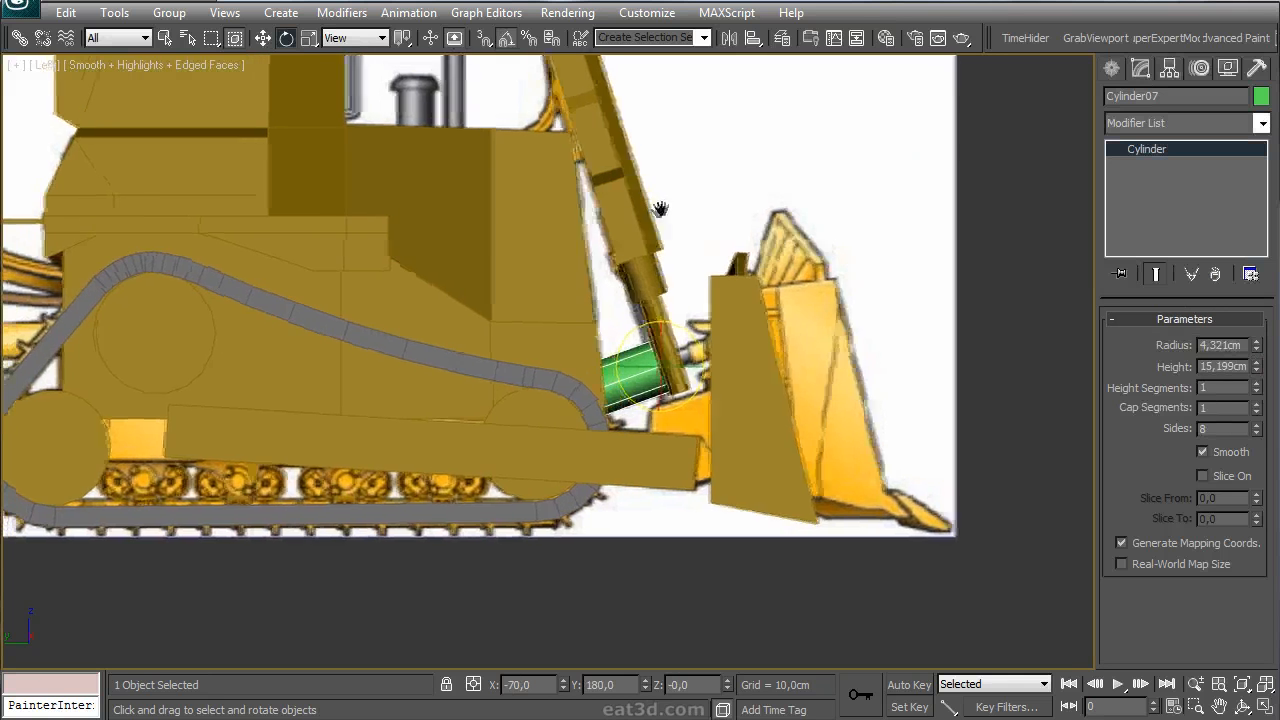
middle_drag(822, 325, 810, 355)
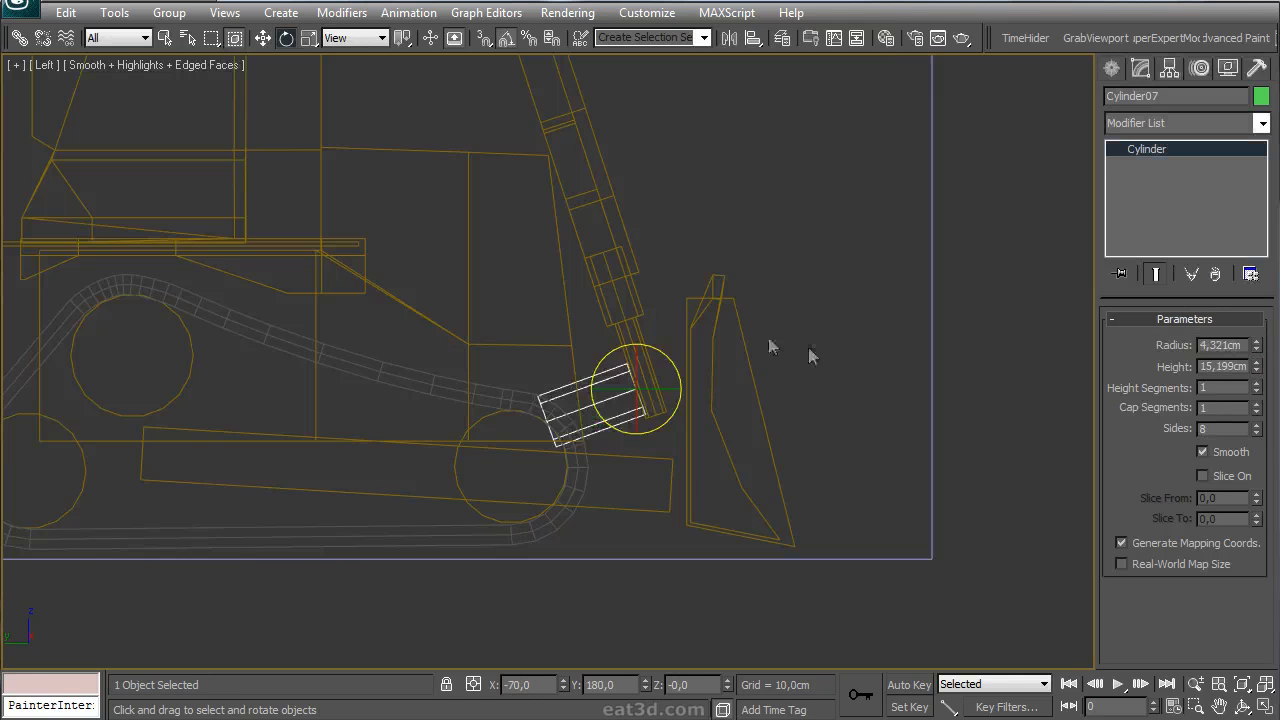
click(1258, 425)
scroll(714, 323, up, 2)
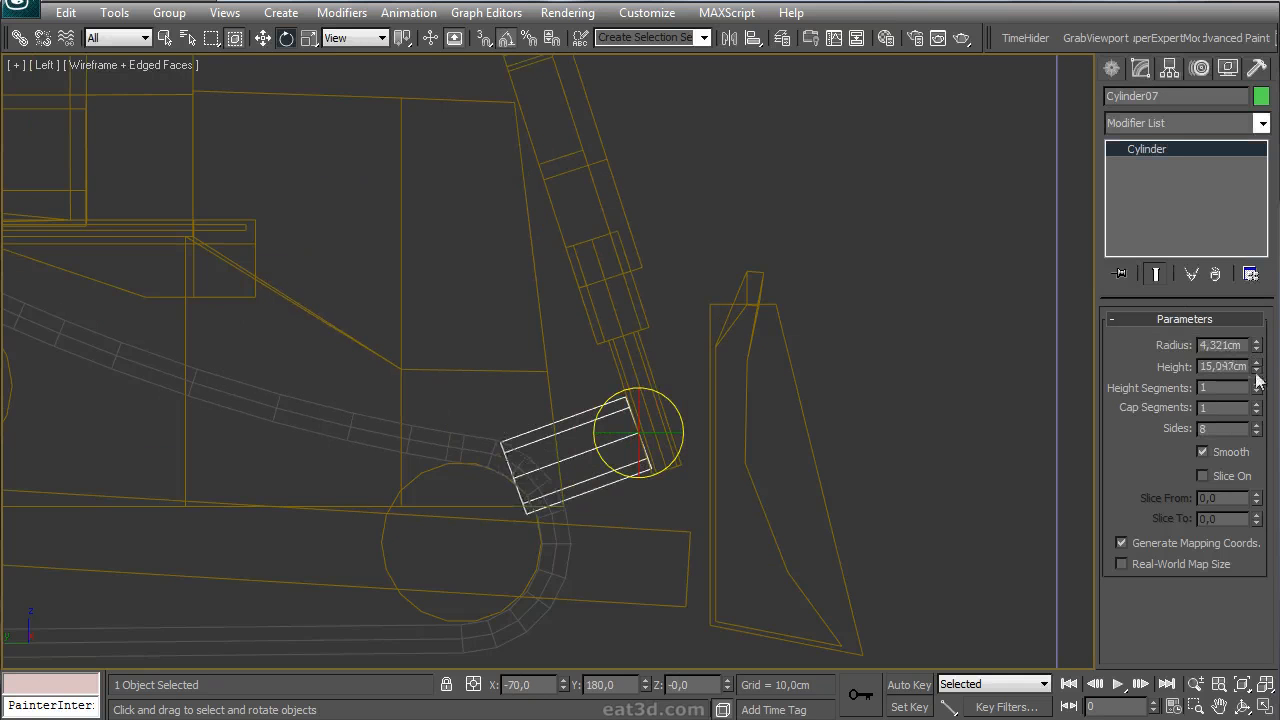
right_click(1168, 150)
click(1160, 300)
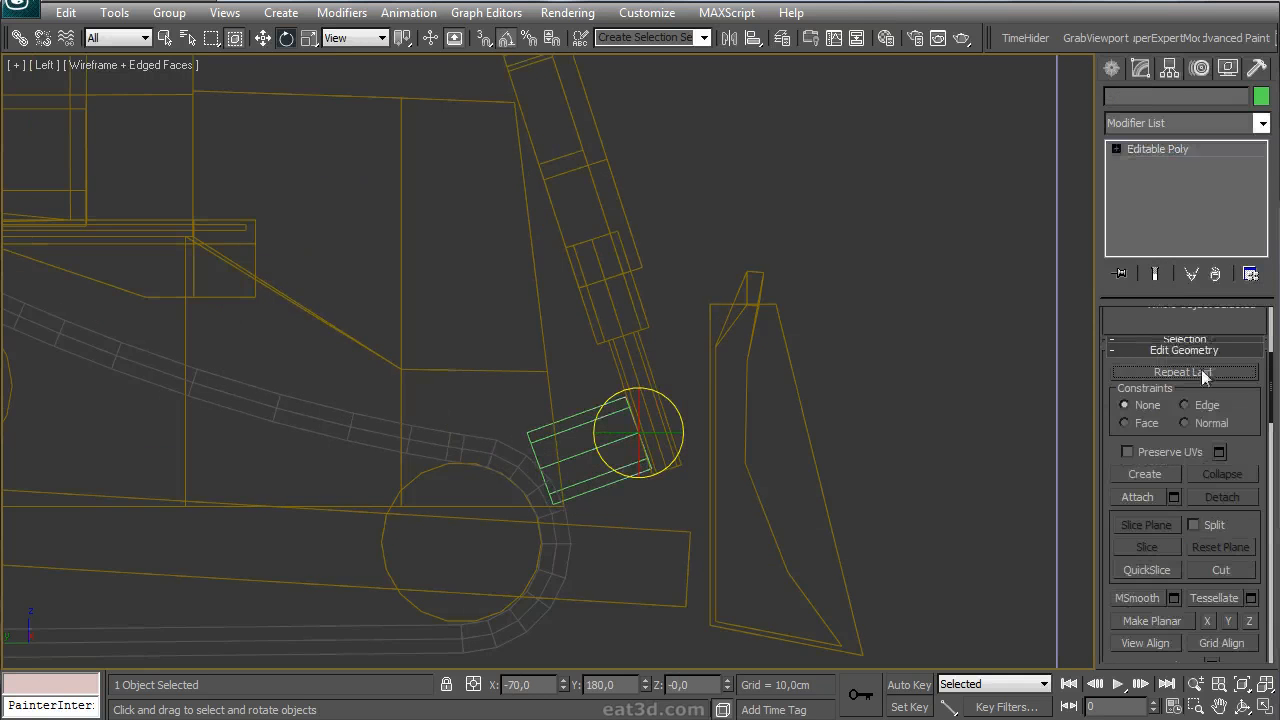
- Select both end faces of the lower hydraulic cylinder and inset them
click(1152, 213)
drag(701, 512, 637, 395)
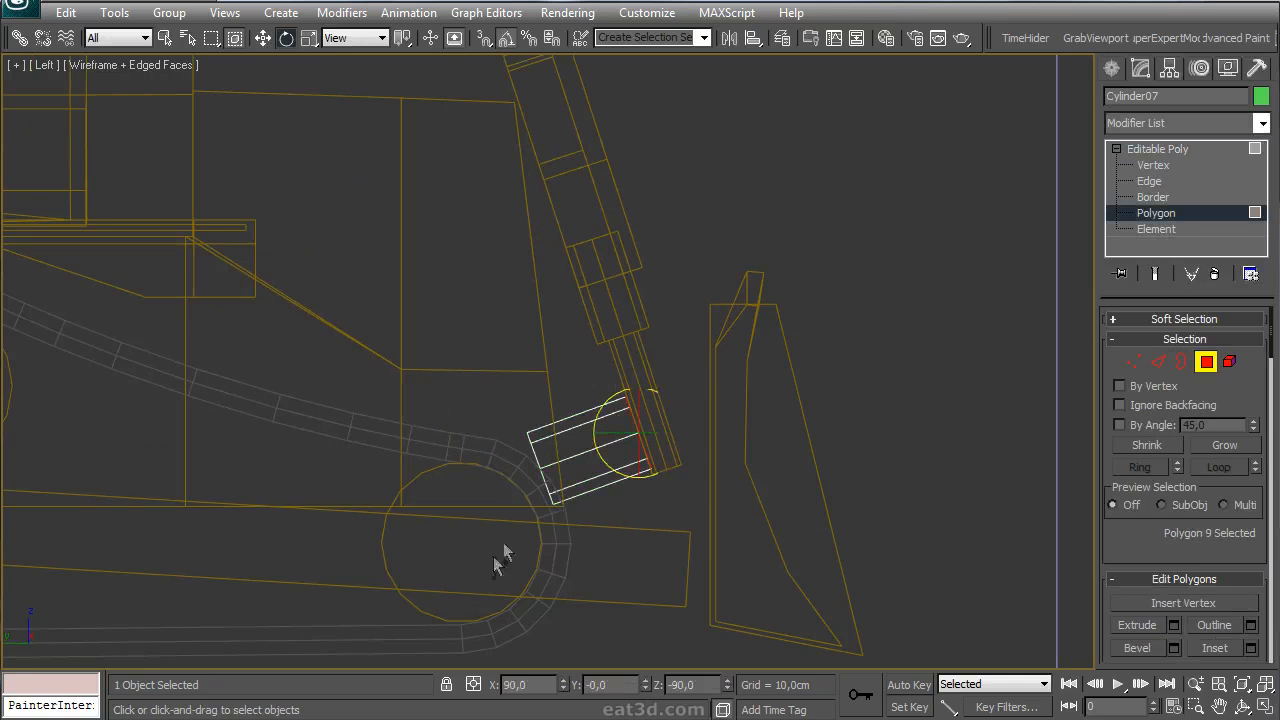
click(1251, 648)
key(alt+w)
middle_click(751, 458)
key(alt+w)
alt+middle_drag(572, 484, 590, 530)
drag(922, 237, 931, 197)
click(830, 289)
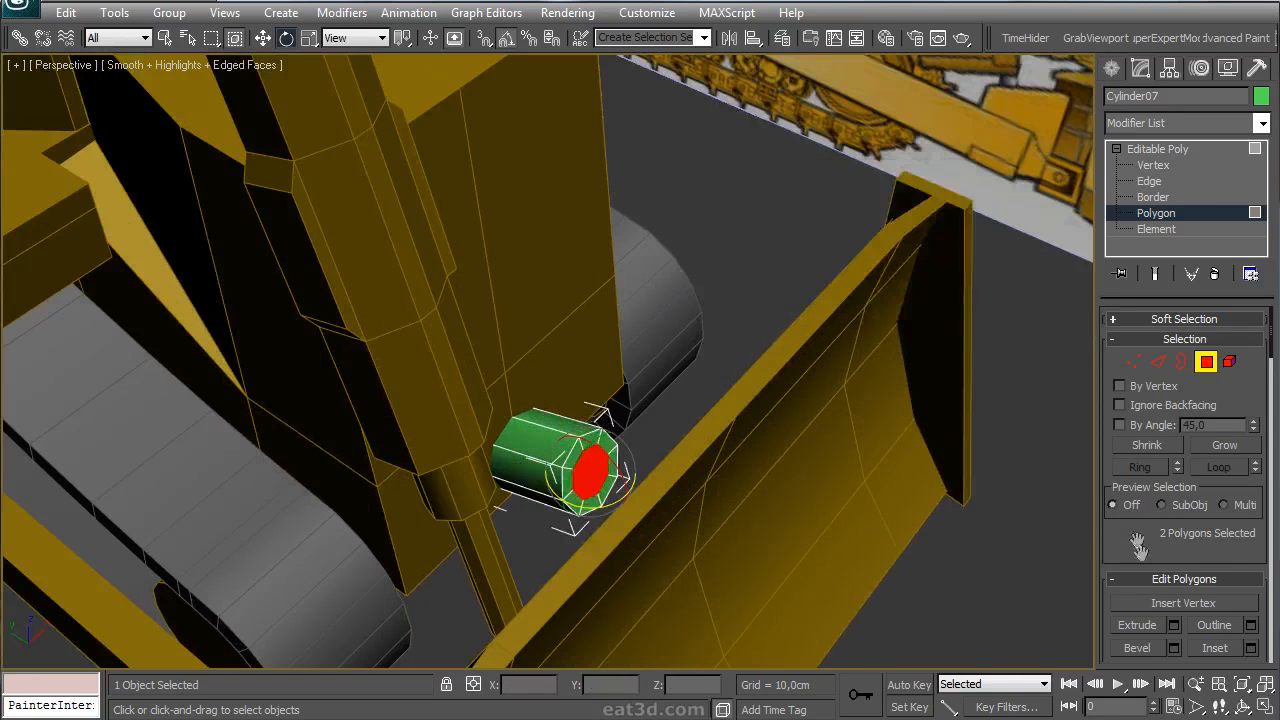
- Extrude the two inset end faces of the lower cylinder outward to form narrower rods
scroll(1169, 582, down, 2)
click(1169, 582)
alt+middle_drag(760, 400, 750, 385)
drag(923, 230, 914, 268)
click(846, 302)
click(1204, 317)
- Select all polygons of the lower cylinder's front rod and set the reference coordinate system to Parent
alt+middle_drag(830, 310, 686, 380)
key(w)
key(l)
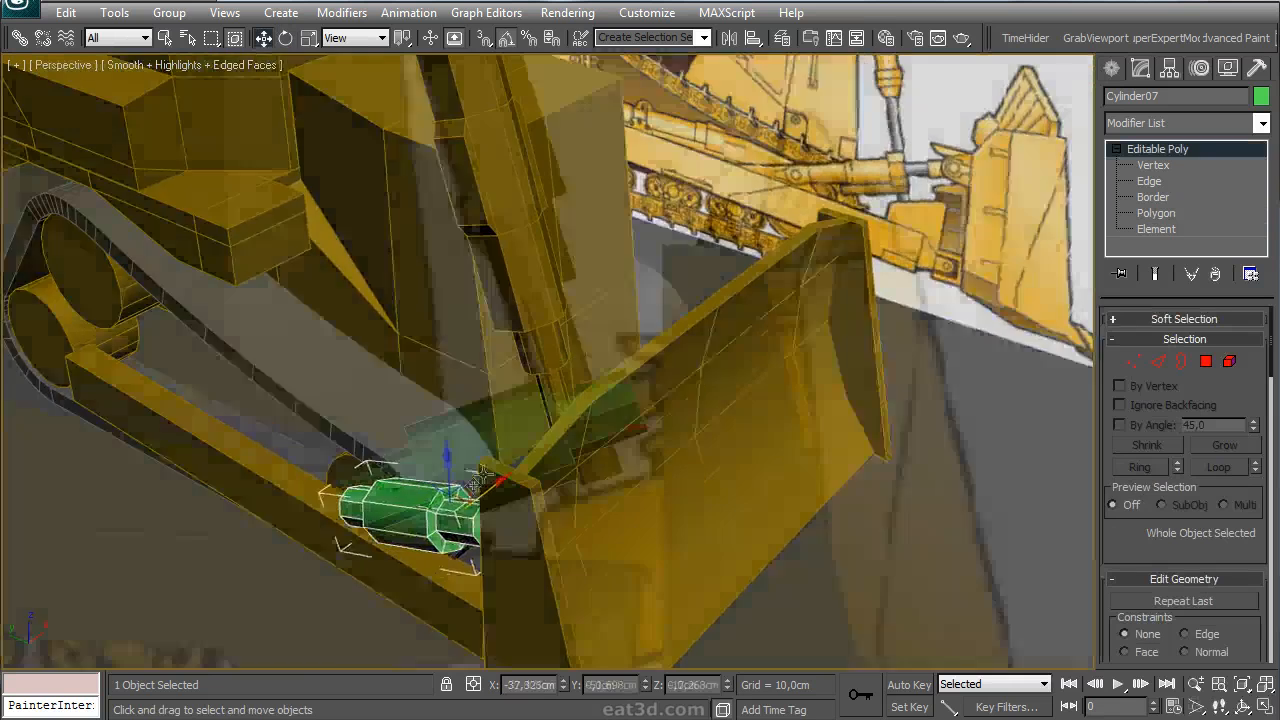
key(4)
alt+drag(225, 622, 403, 387)
middle_drag(403, 387, 316, 404)
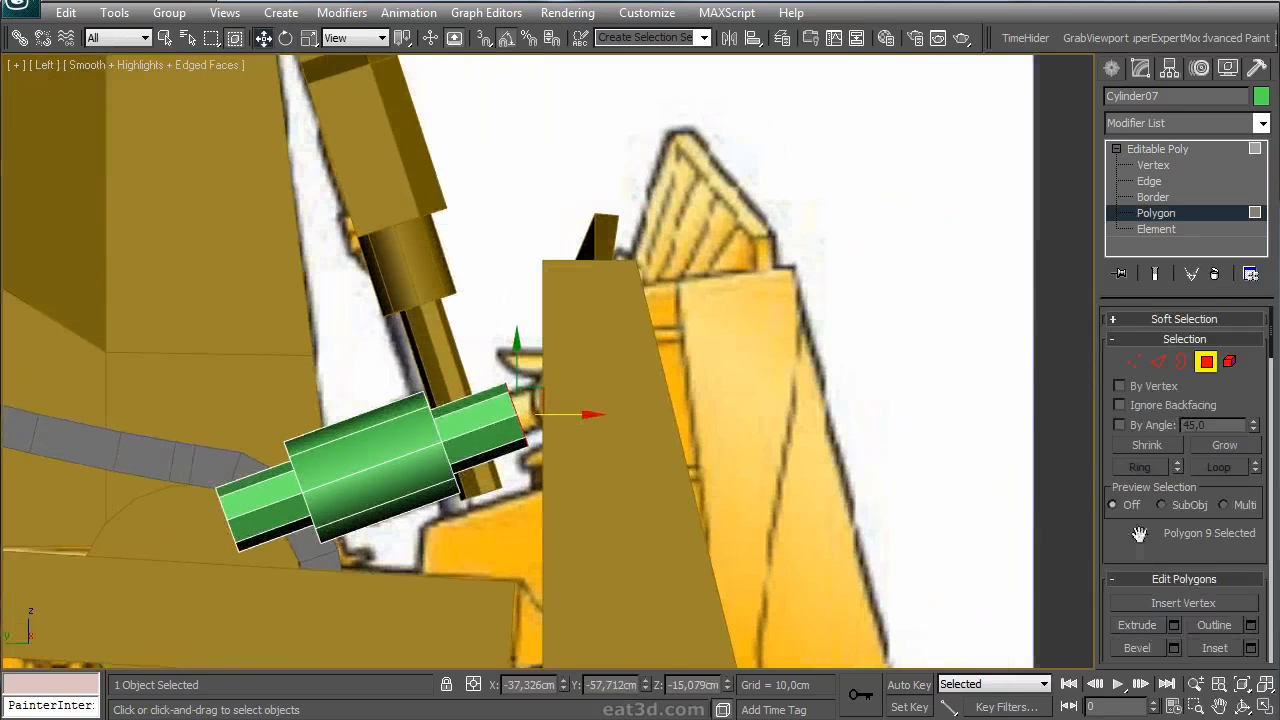
drag(1145, 552, 1156, 475)
click(1229, 370)
middle_drag(586, 391, 571, 385)
click(355, 37)
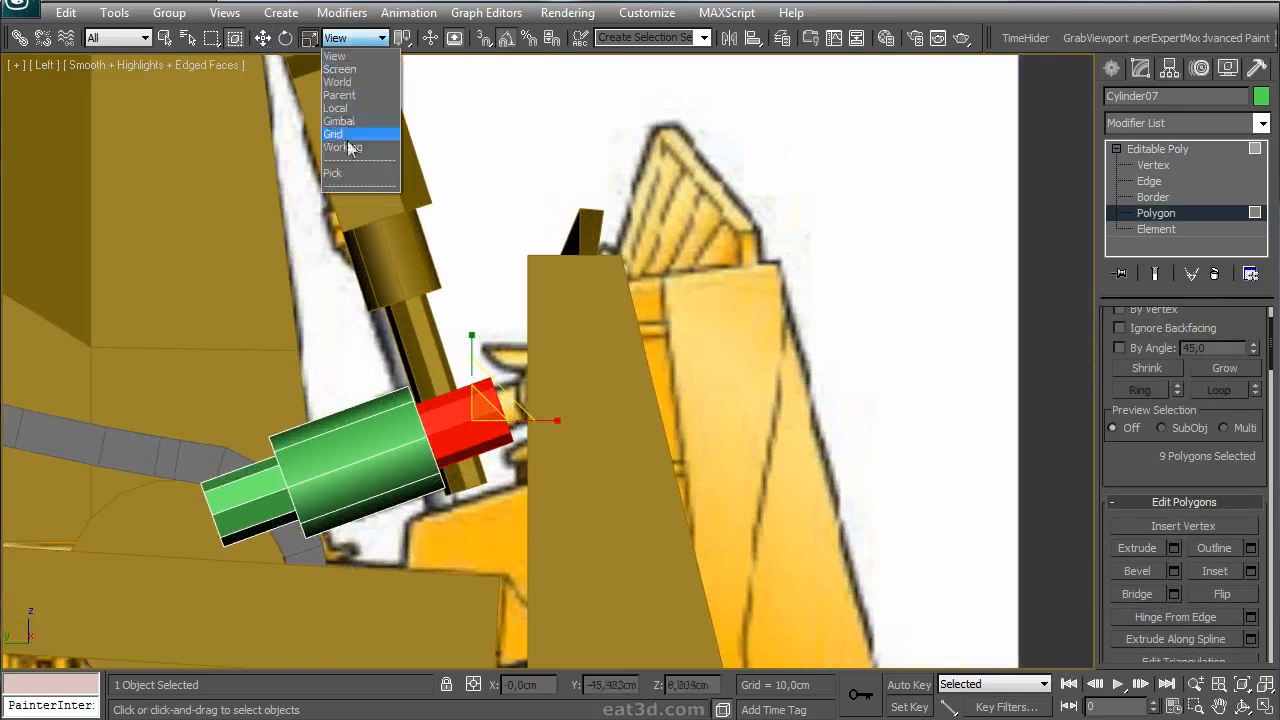
click(345, 97)
key(p)
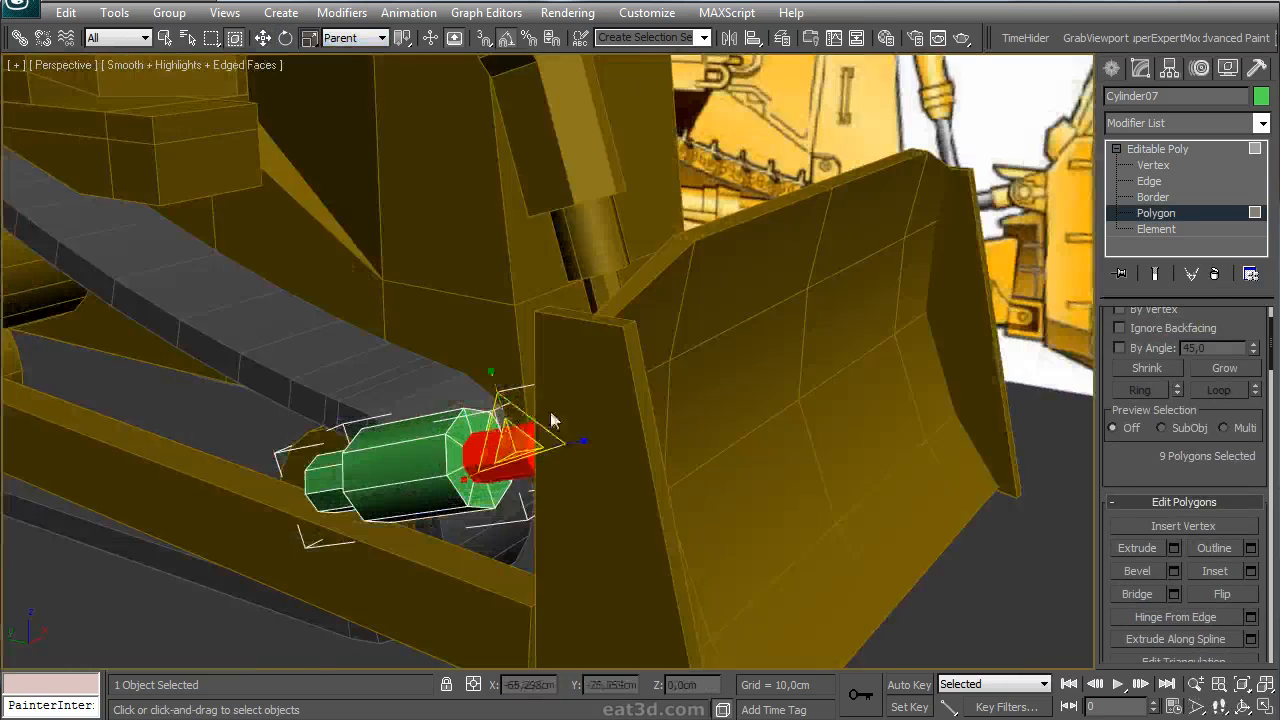
- In the left view, move the front rod's end face along the cylinder axis so the rod reaches the blade
key(alt+w)
middle_click(258, 397)
key(alt+w)
middle_drag(258, 397, 256, 427)
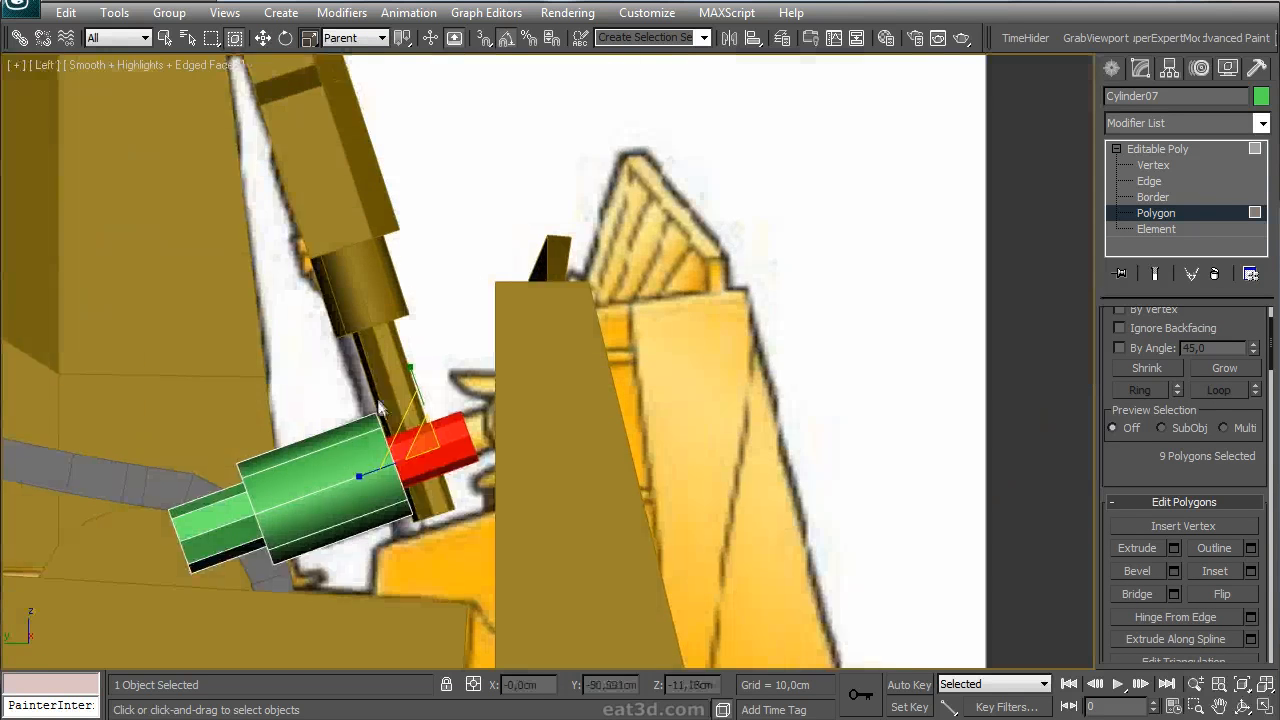
scroll(256, 427, up, 2)
click(434, 498)
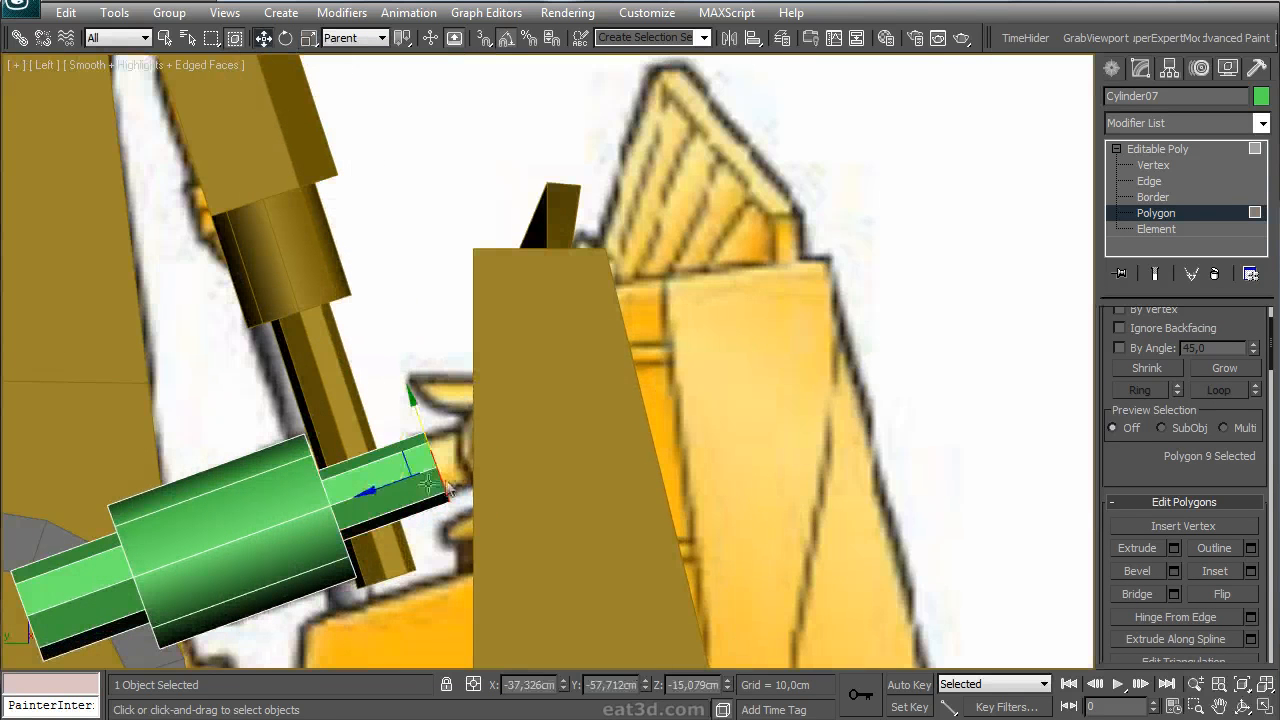
drag(397, 485, 451, 465)
middle_drag(451, 465, 670, 348)
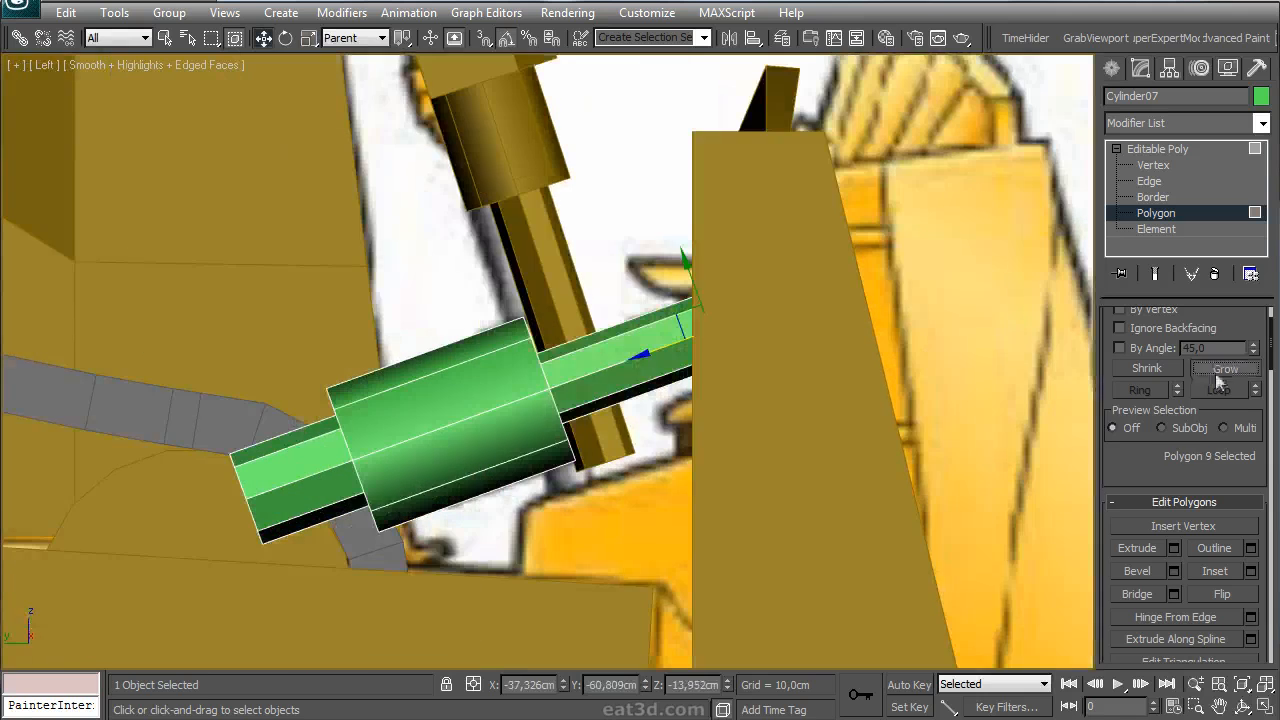
- Scale the front rod's polygons down across its thickness, keeping its length at 100 percent
click(1216, 374)
key(alt+w)
middle_click(708, 467)
key(alt+w)
alt+middle_drag(708, 467, 571, 426)
key(r)
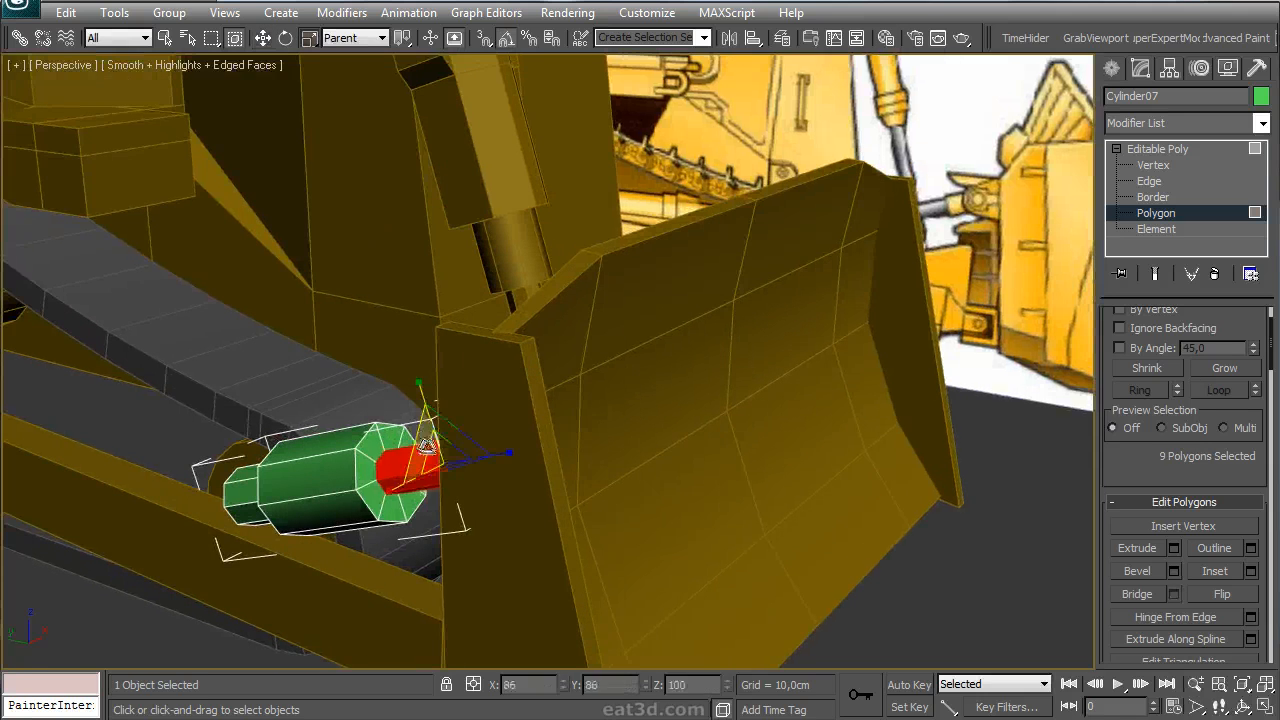
alt+middle_drag(430, 482, 663, 318)
- Move the end face of the lower cylinder's rear rod backward along the cylinder axis to lengthen it
drag(218, 588, 340, 432)
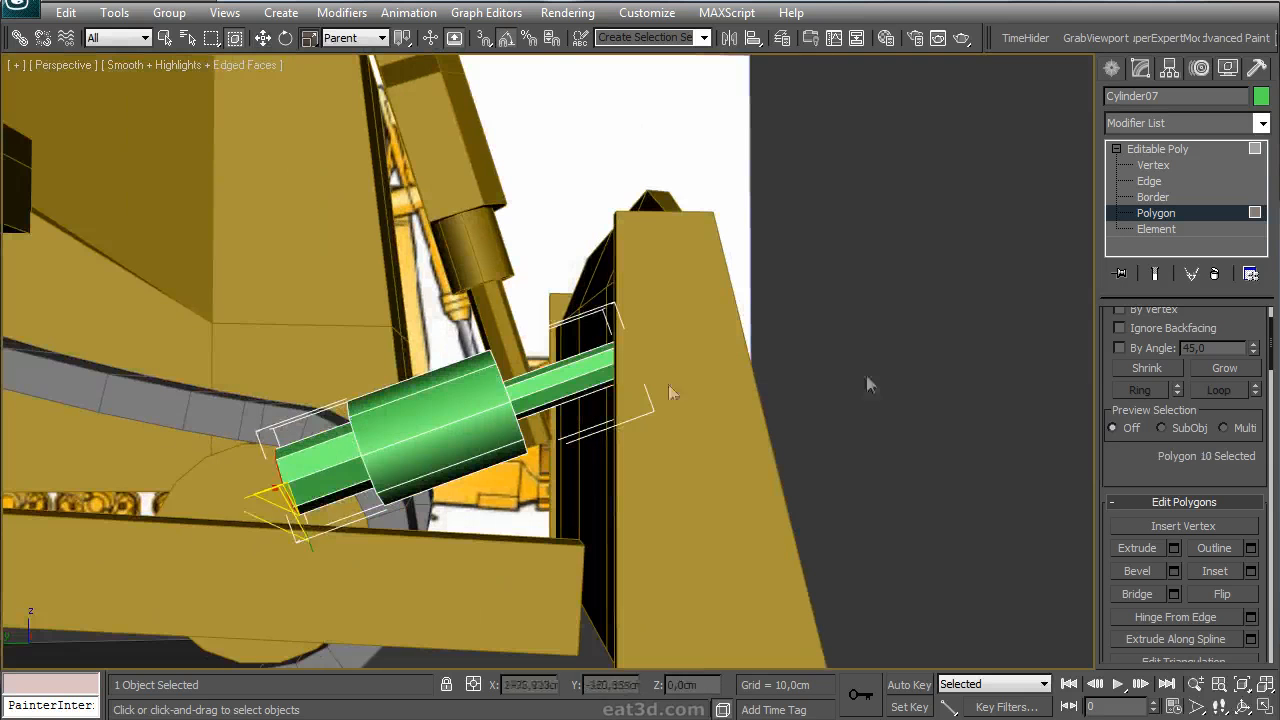
click(1226, 374)
alt+middle_drag(480, 412, 460, 428)
drag(211, 602, 332, 453)
middle_drag(335, 453, 496, 382)
key(w)
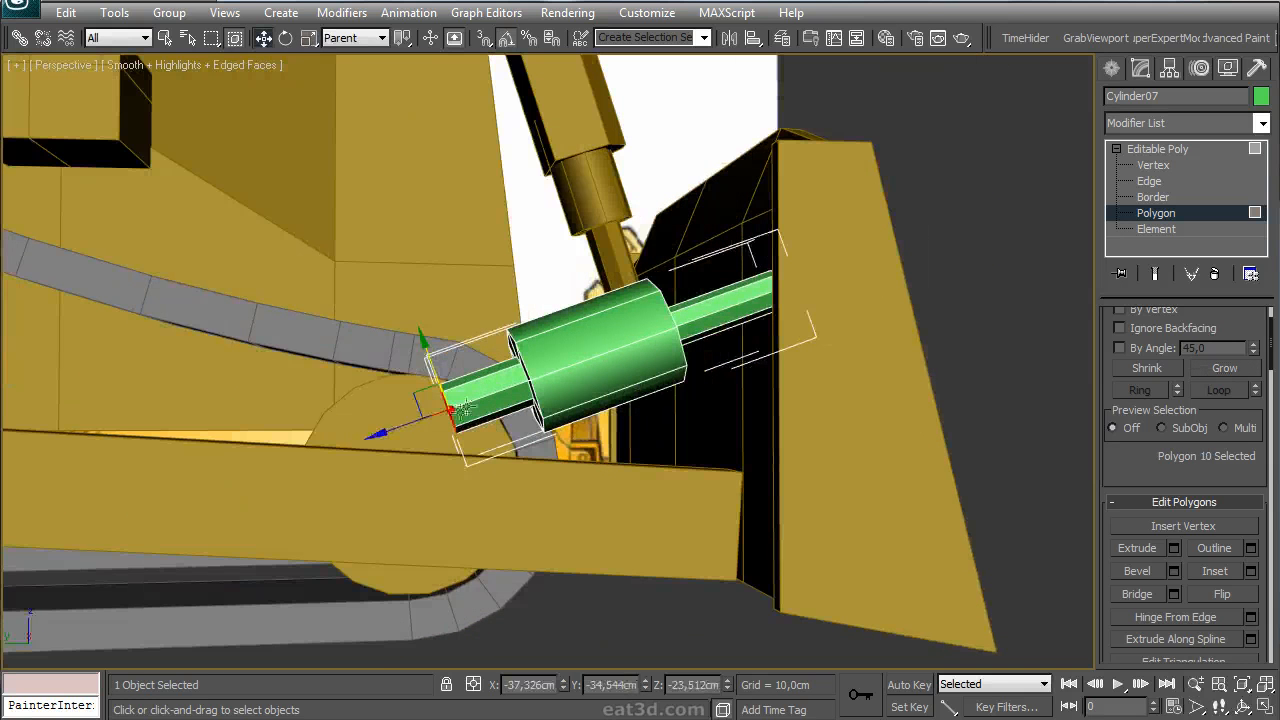
drag(395, 431, 313, 457)
alt+middle_drag(432, 415, 519, 358)
- Recolour the lower hydraulic cylinder to match the rest of the bulldozer
click(1112, 68)
key(alt+w)
scroll(655, 218, down, 5)
key(alt+w)
alt+middle_drag(648, 226, 770, 222)
click(1255, 334)
click(531, 350)
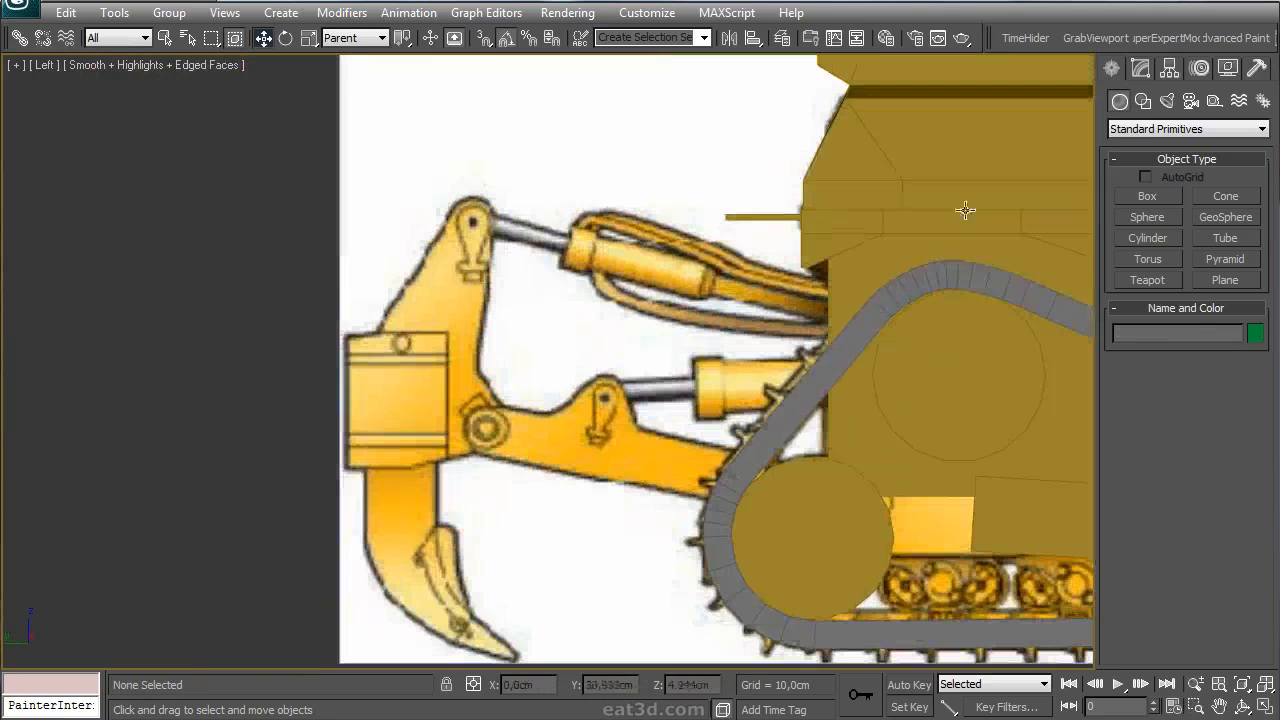
- Draw a box about 28 by 14 cm and 9 cm thick over the blueprint's rear ripper upright
click(1147, 196)
drag(425, 222, 297, 452)
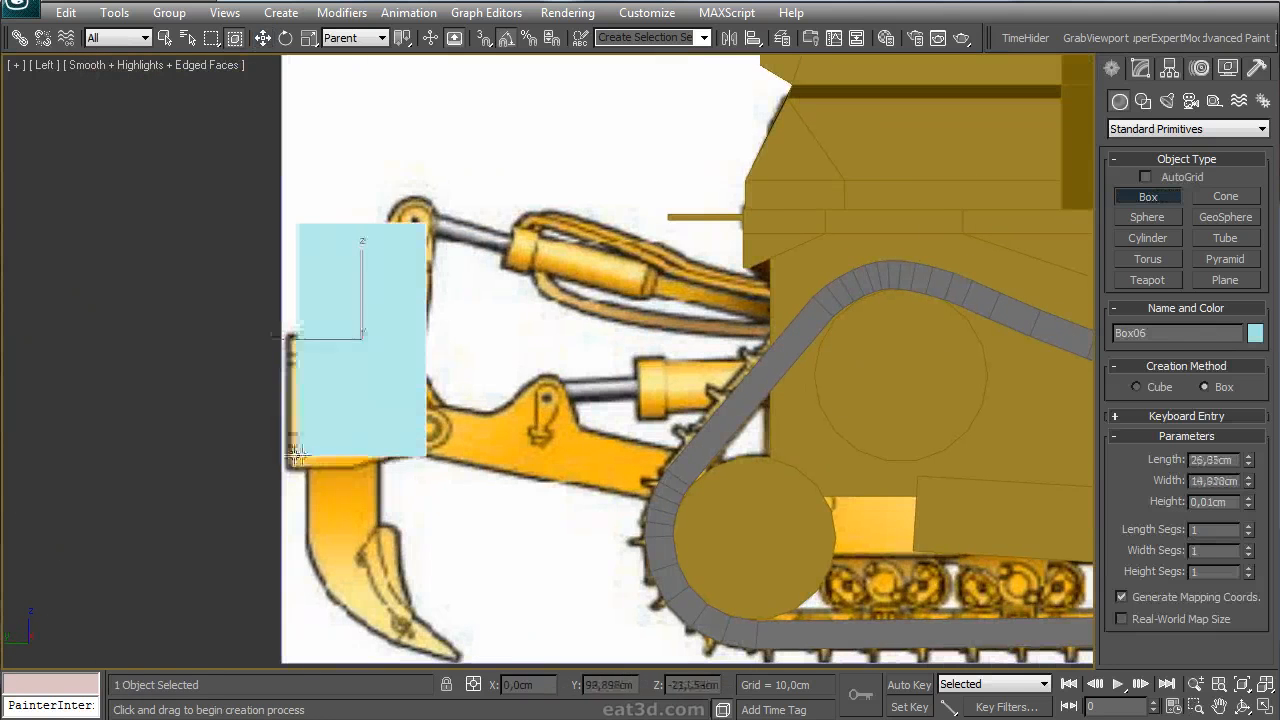
click(306, 426)
right_click(334, 386)
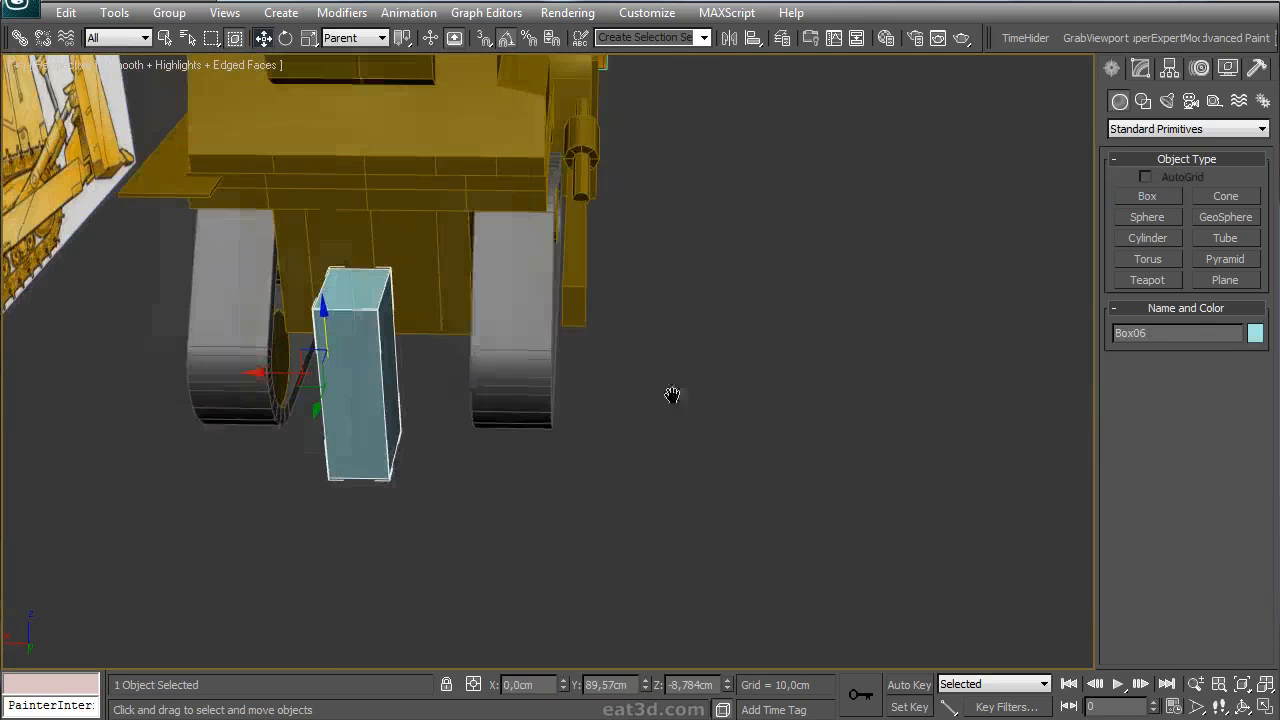
- Centre the ripper box's pivot on the object and set its X position to 0
click(1170, 67)
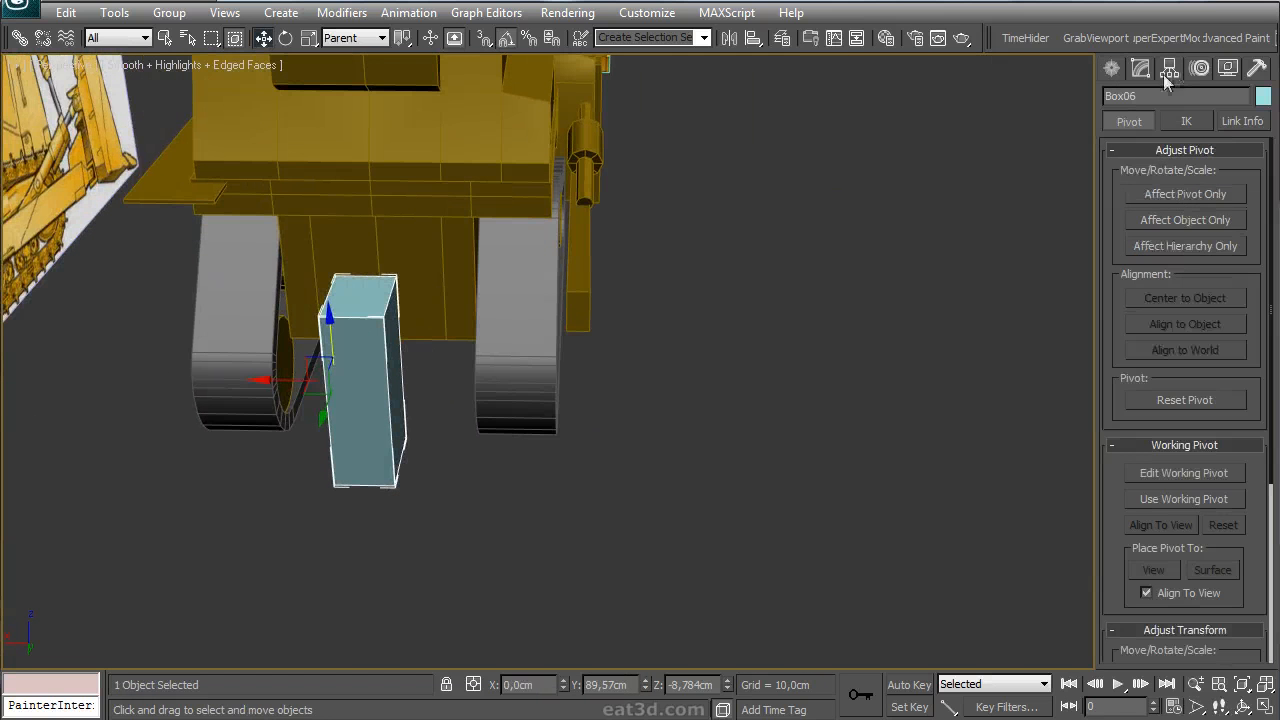
click(1186, 195)
click(1222, 198)
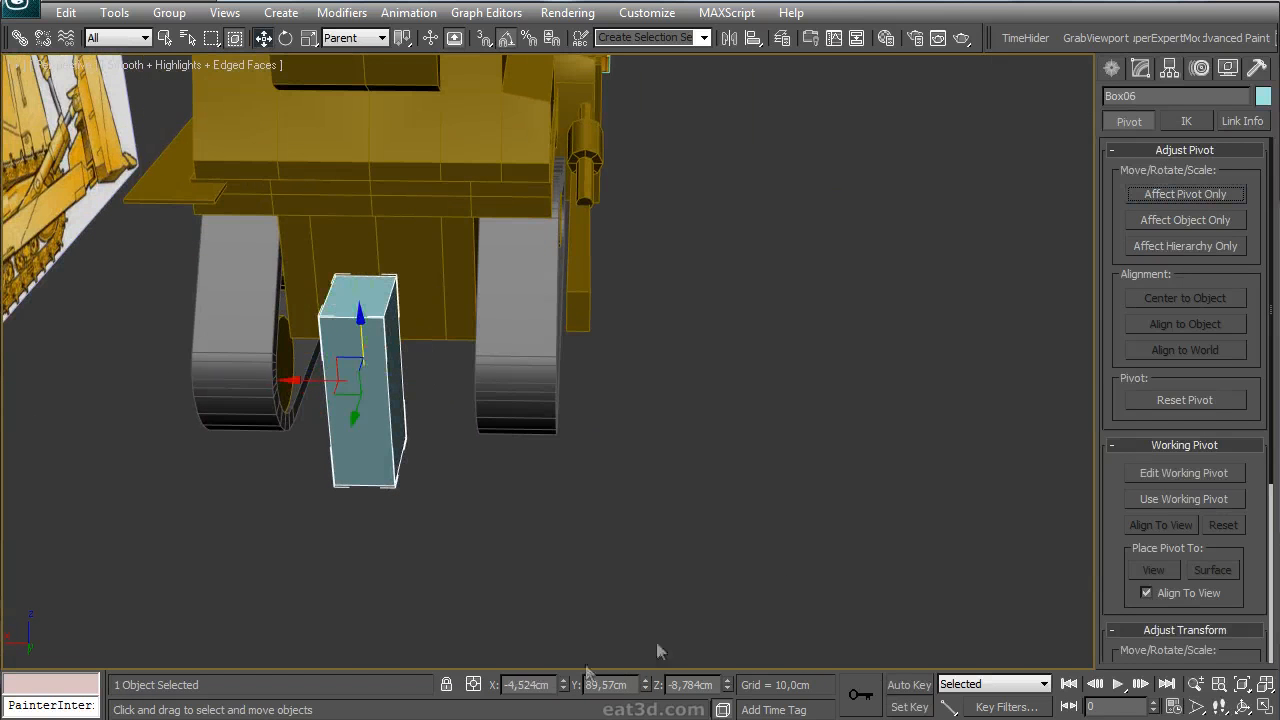
right_click(563, 684)
- Give the ripper box the bulldozer's dark yellow colour
click(1262, 96)
click(736, 470)
alt+middle_drag(590, 358, 681, 324)
scroll(734, 320, up, 3)
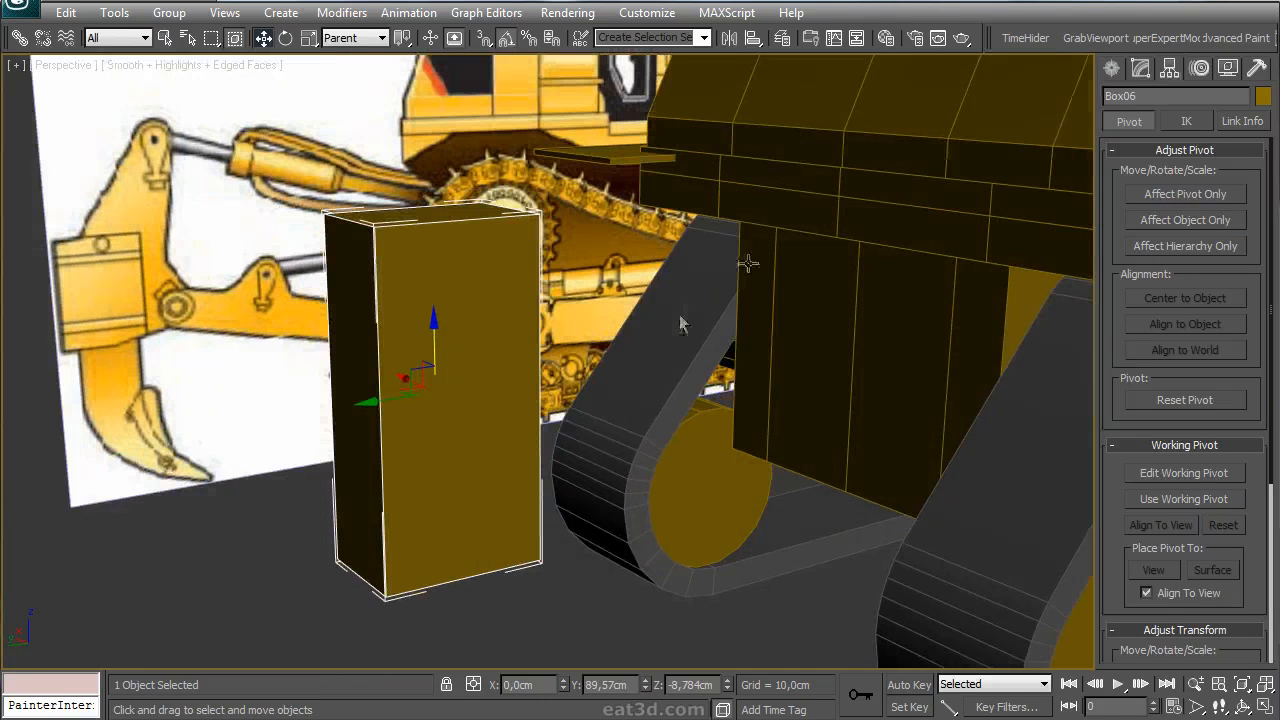
- Draw a box about 45 cm long and 6 cm high from the ripper box to the body as the lower ripper arm
click(1140, 70)
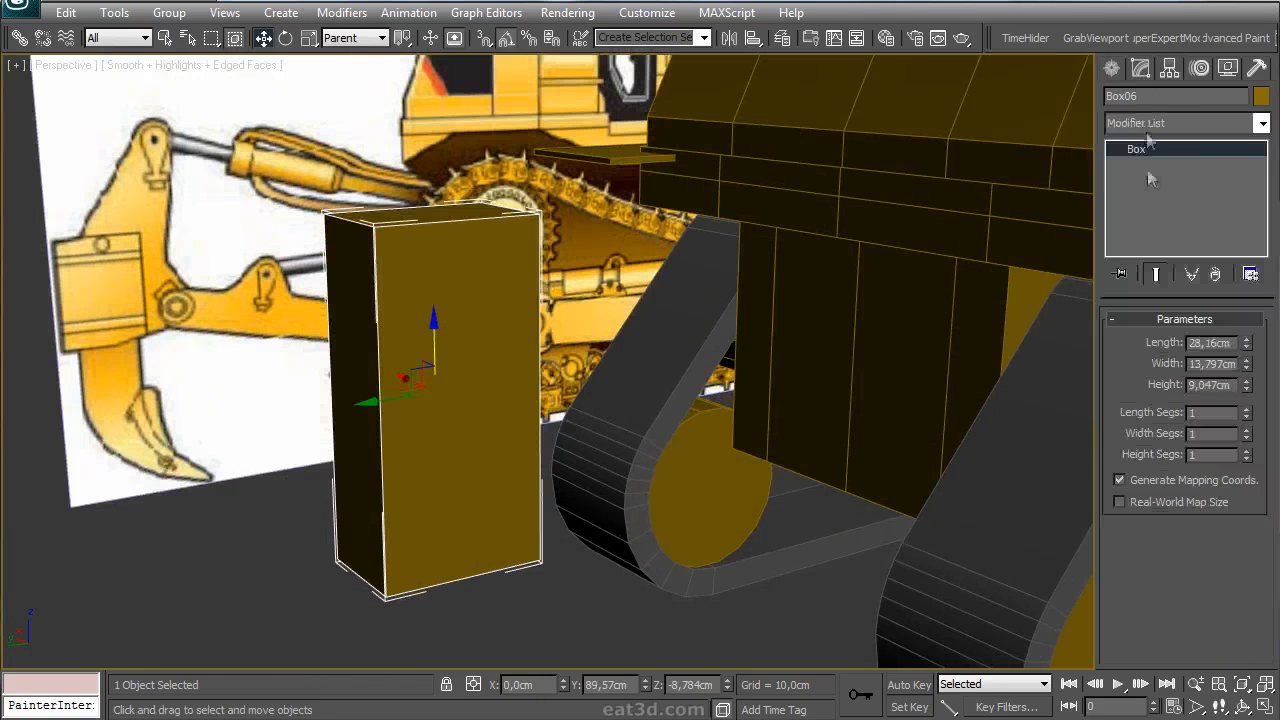
click(1112, 70)
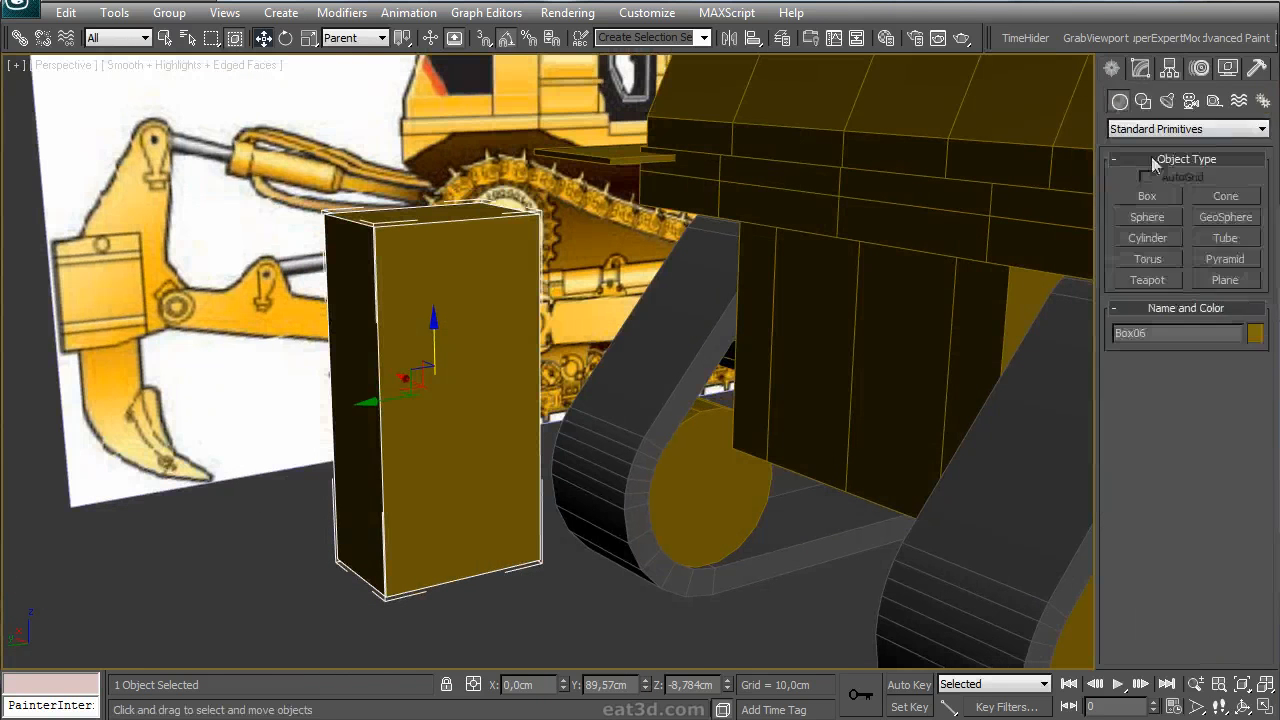
click(1148, 196)
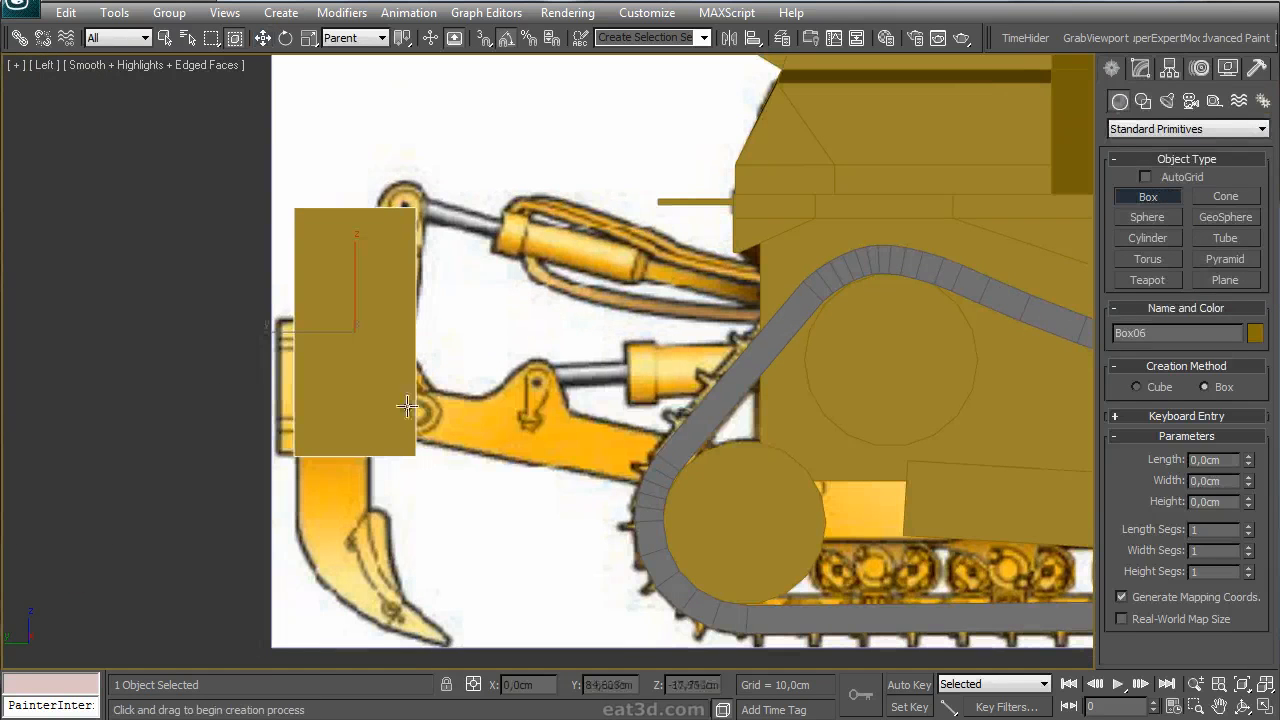
drag(418, 392, 803, 447)
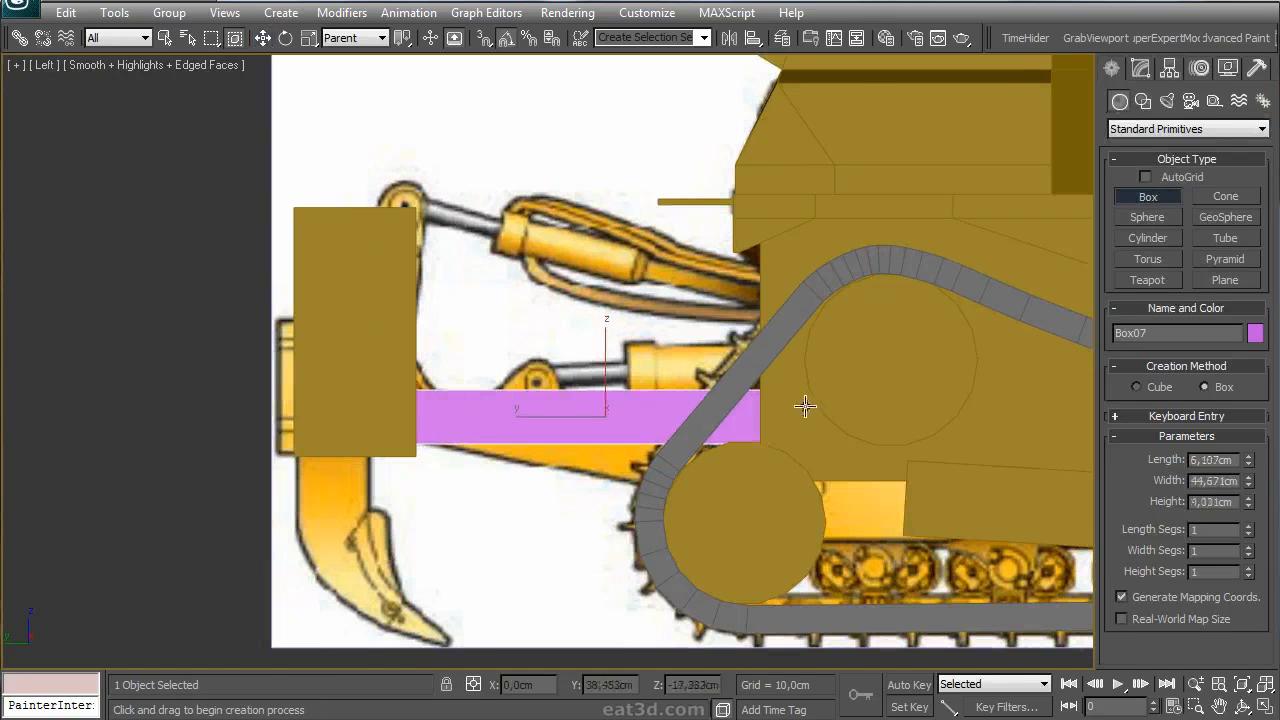
click(804, 409)
- Rotate the ripper arm box to follow the blueprint's slope and shift it sideways behind the body
key(w)
middle_drag(730, 422, 731, 420)
key(e)
drag(636, 370, 600, 396)
key(alt+w)
alt+middle_drag(600, 397, 763, 494)
drag(763, 494, 738, 489)
alt+middle_drag(738, 489, 850, 430)
- Convert the ripper arm to an Editable Poly and connect its four lengthwise edges with one segment
click(1140, 67)
right_click(1186, 180)
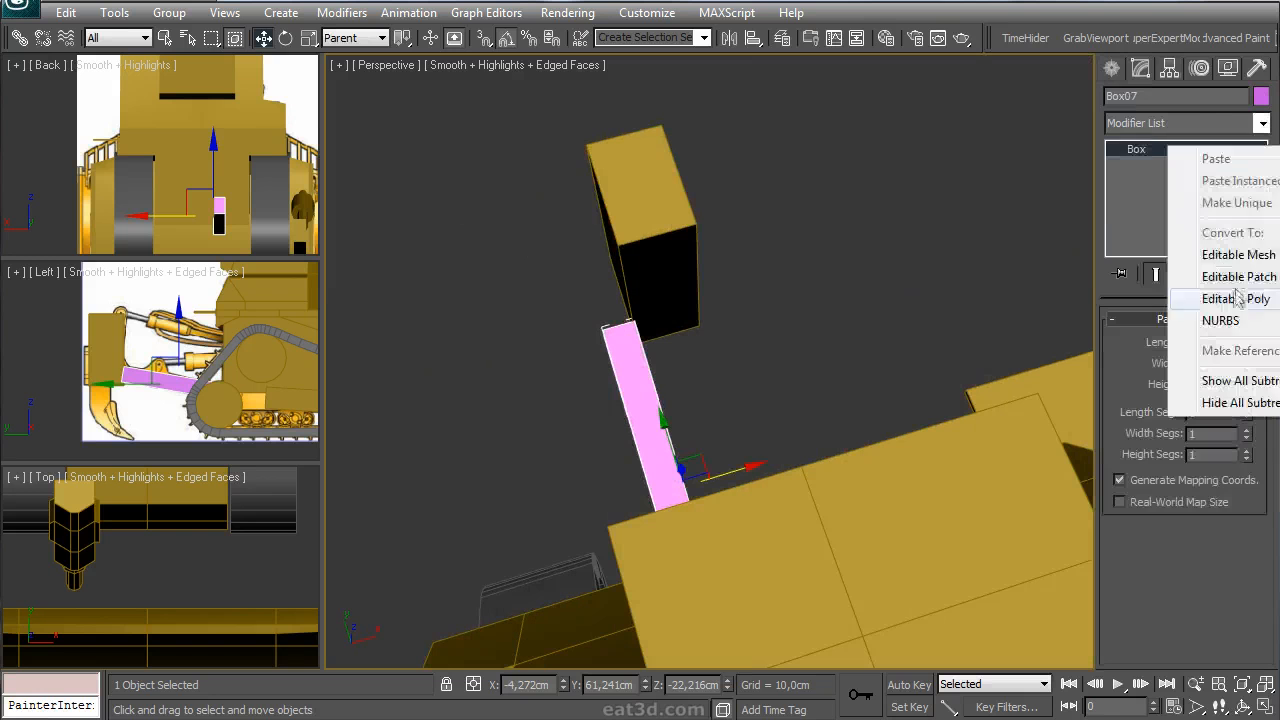
click(1170, 295)
key(2)
click(651, 378)
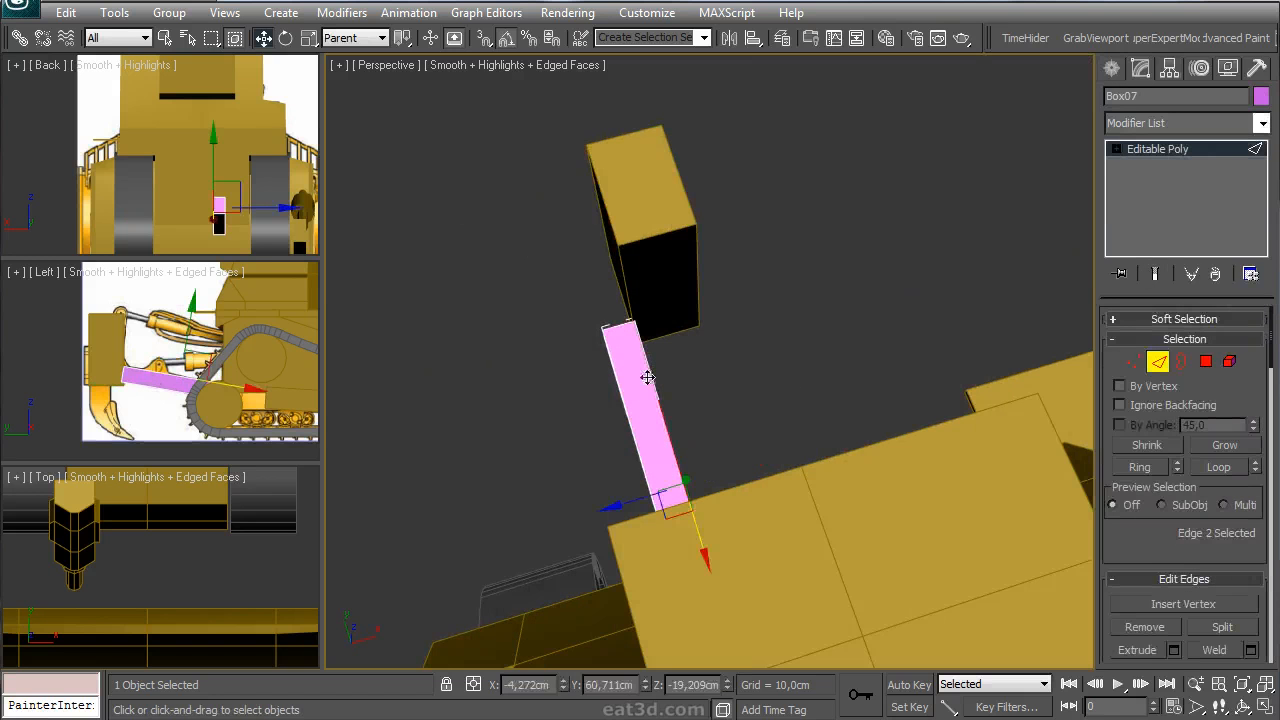
alt+middle_drag(649, 390, 850, 350)
drag(1221, 561, 1230, 475)
click(1251, 610)
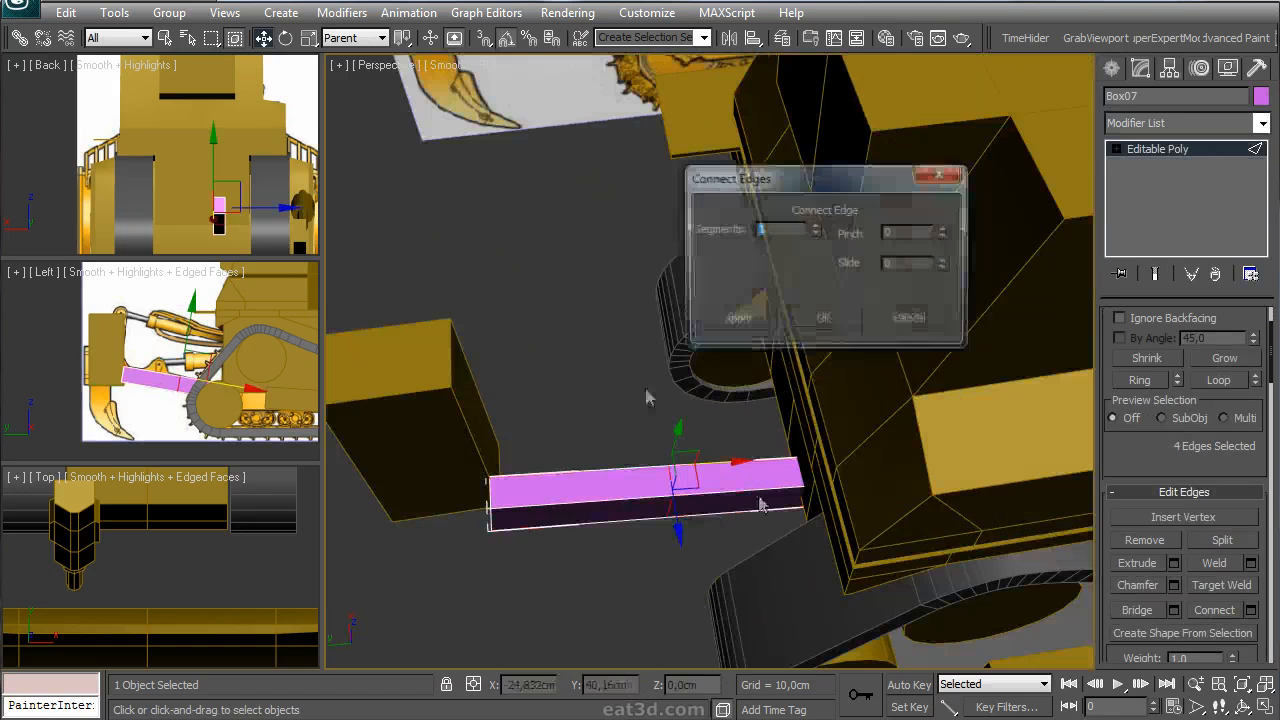
middle_drag(760, 506, 827, 444)
click(850, 329)
- Move the new edge loop toward the ripper box and connect the longer section's edges with one segment
alt+middle_drag(850, 333, 762, 434)
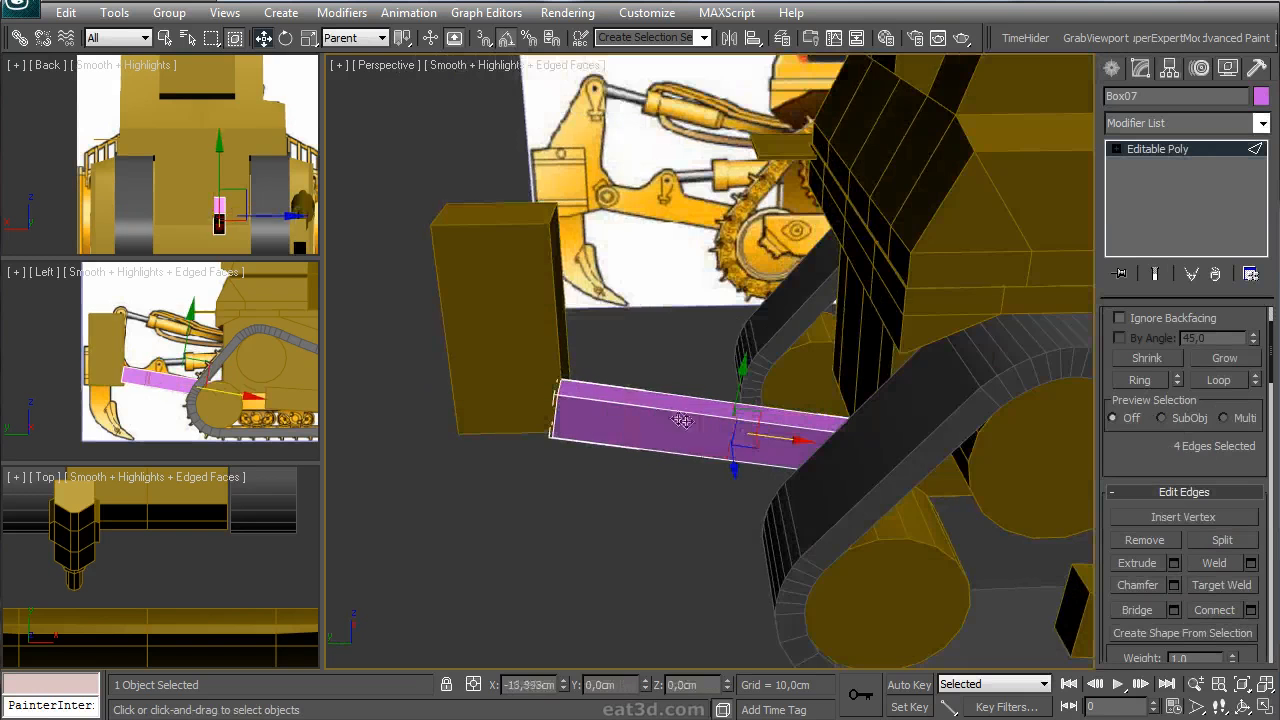
alt+middle_drag(673, 418, 603, 520)
alt+middle_drag(553, 446, 751, 361)
click(732, 389)
key(alt+r)
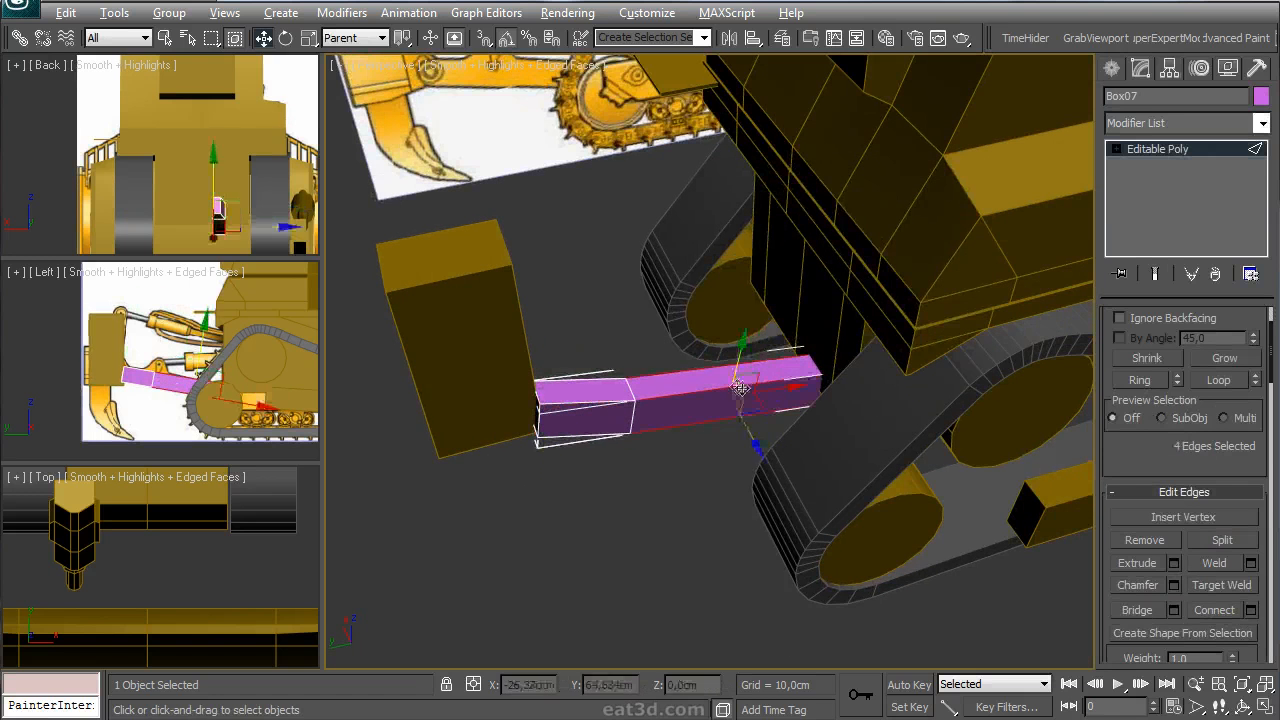
scroll(1186, 433, down, 2)
click(1250, 563)
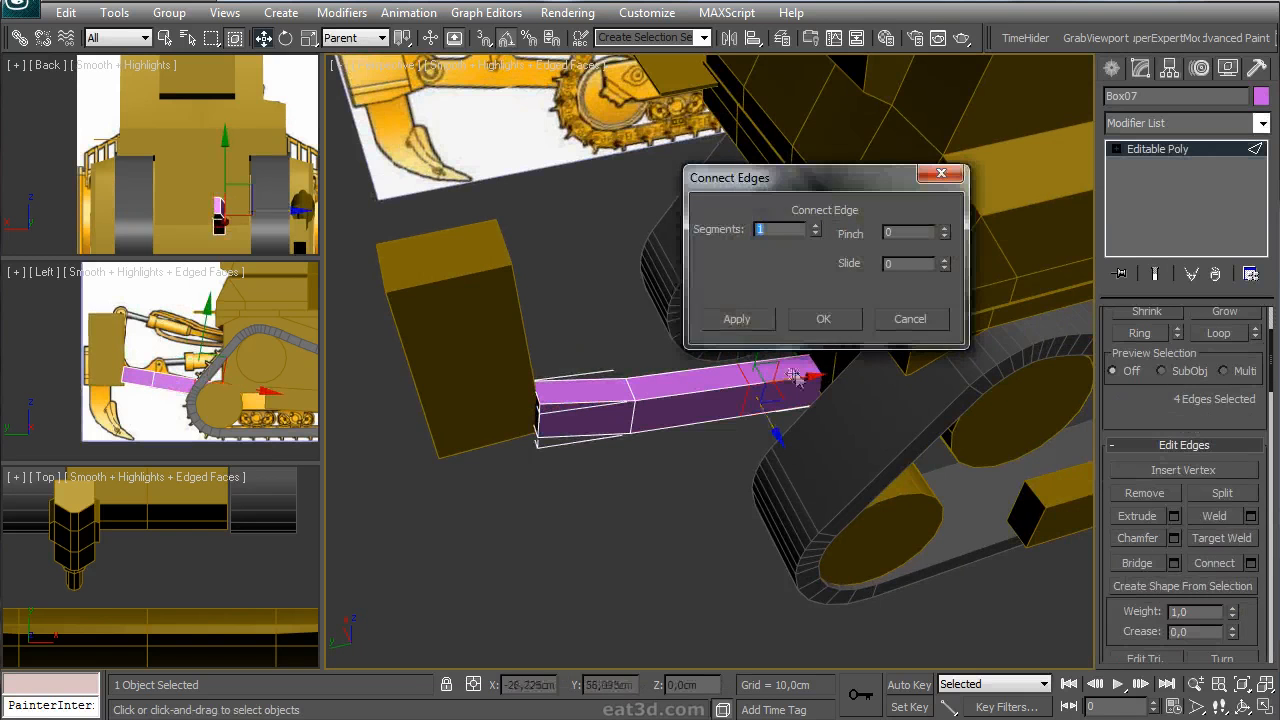
click(823, 318)
- Extrude the outer side faces of the ripper arm's middle and body-end sections outward
click(1165, 213)
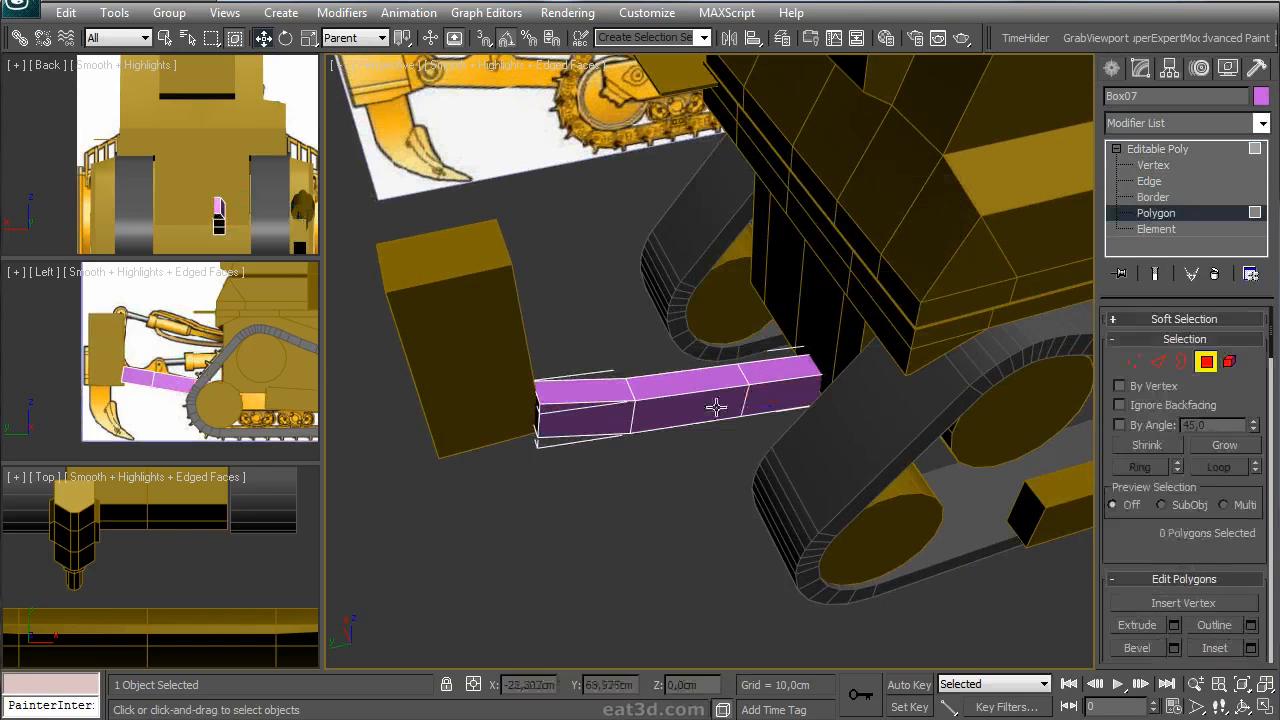
click(712, 407)
ctrl+click(775, 398)
drag(1146, 530, 1158, 434)
click(1174, 530)
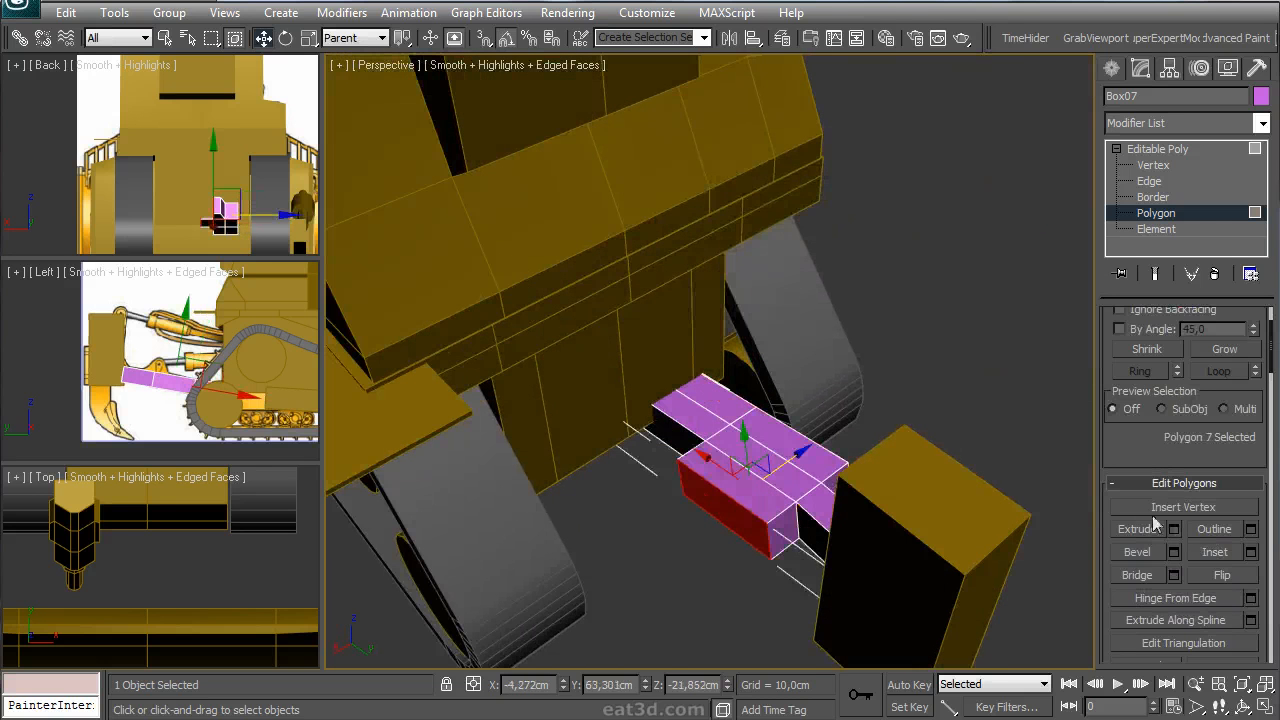
- Extrude the inner side face of the arm's middle section and move it to the bulldozer's centre line
click(1174, 529)
click(827, 301)
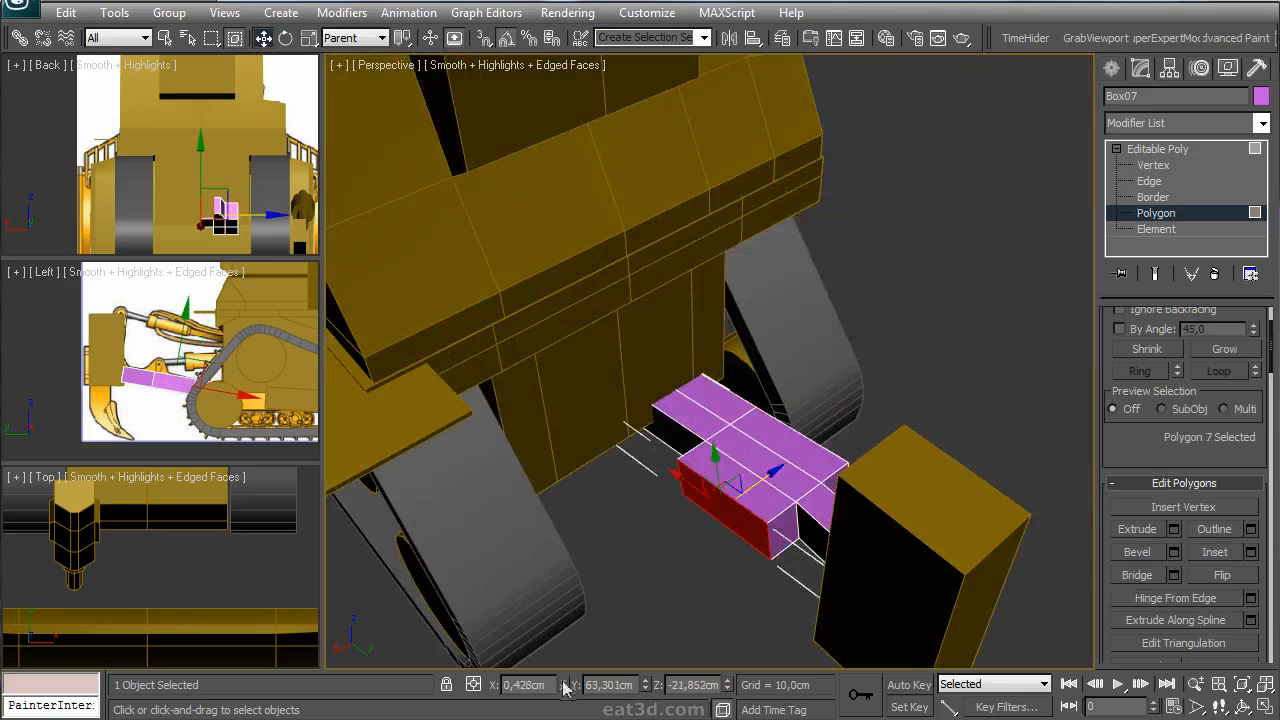
click(808, 423)
alt+middle_drag(808, 423, 846, 389)
alt+middle_drag(904, 333, 700, 470)
- Adjust the edges at the ripper end of the arm's widened section
key(2)
click(649, 515)
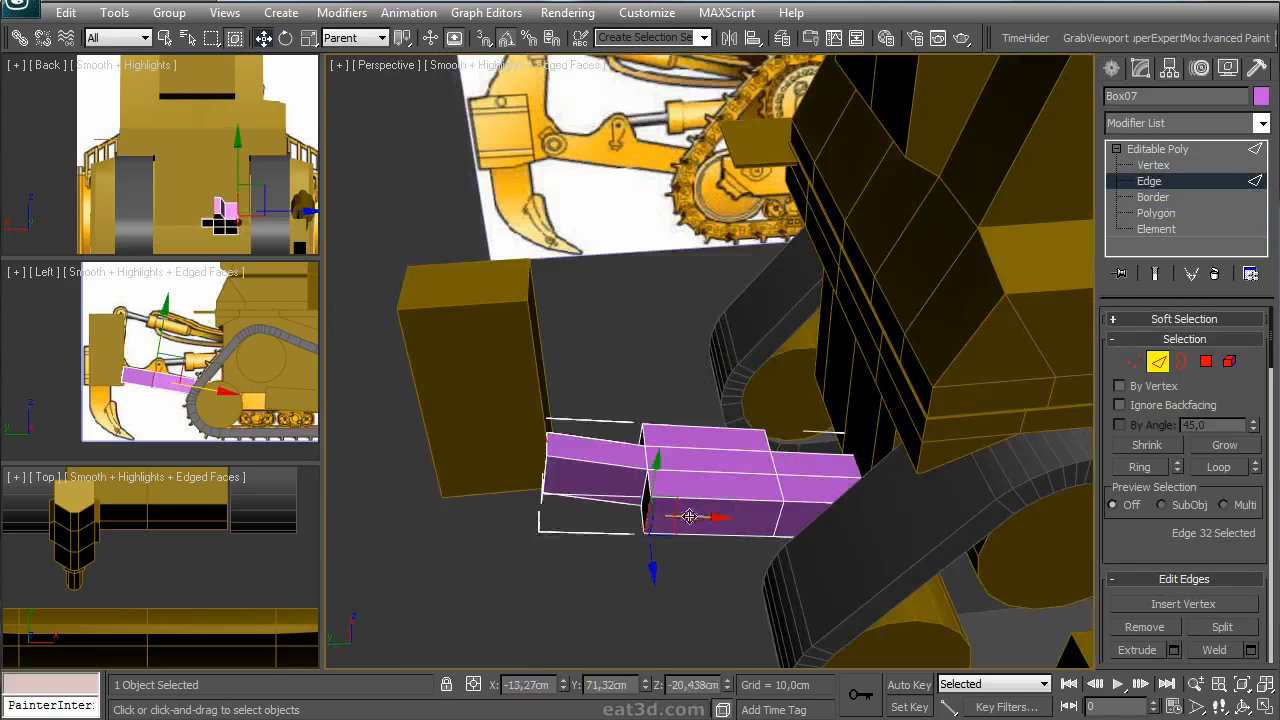
alt+middle_drag(706, 512, 760, 500)
double_click(650, 500)
- Leave edge editing and give the ripper arm the bulldozer's dark yellow colour
click(1157, 148)
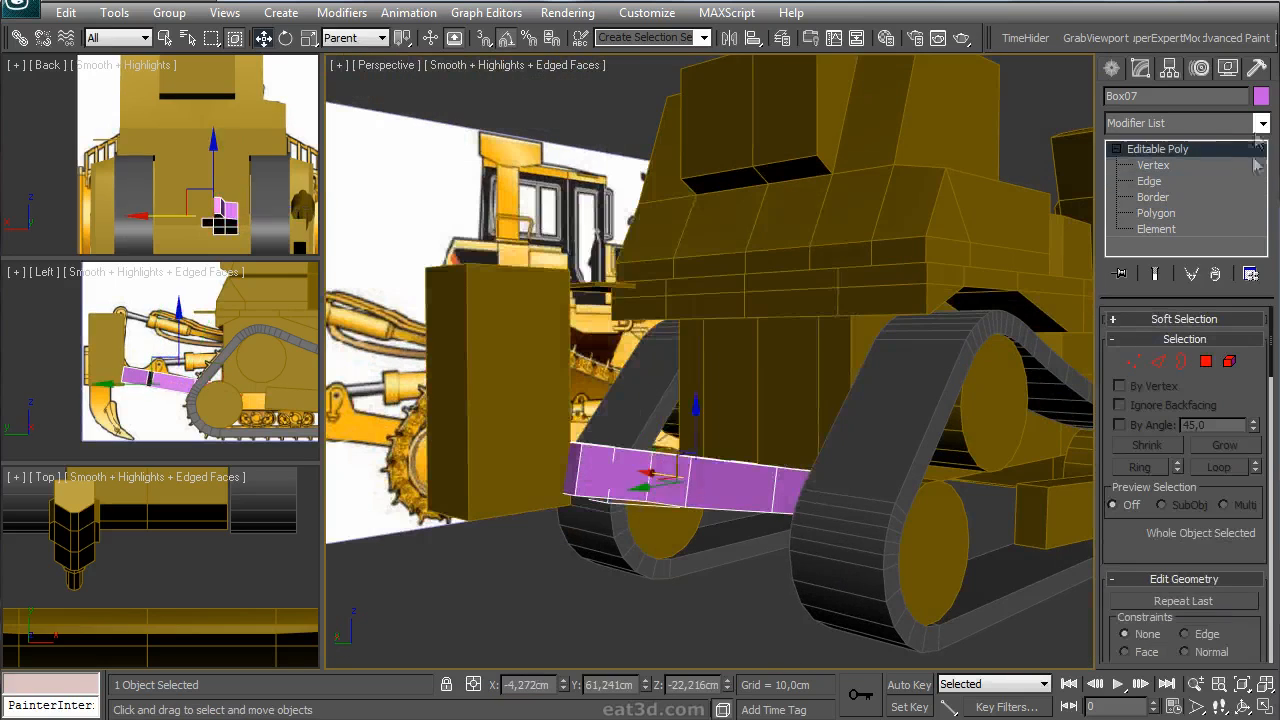
click(1261, 96)
click(740, 467)
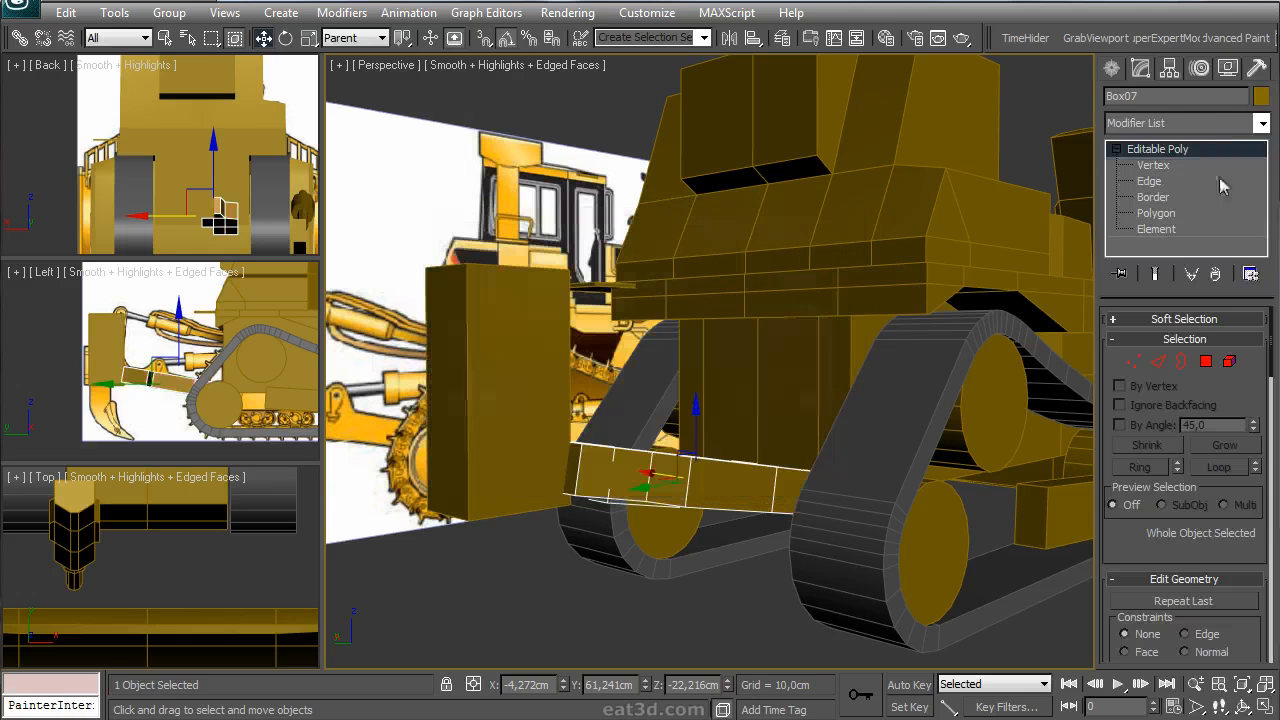
- Add a Symmetry modifier to the ripper arm and set its mirror axis to Z
click(1210, 123)
scroll(1175, 600, down, 10)
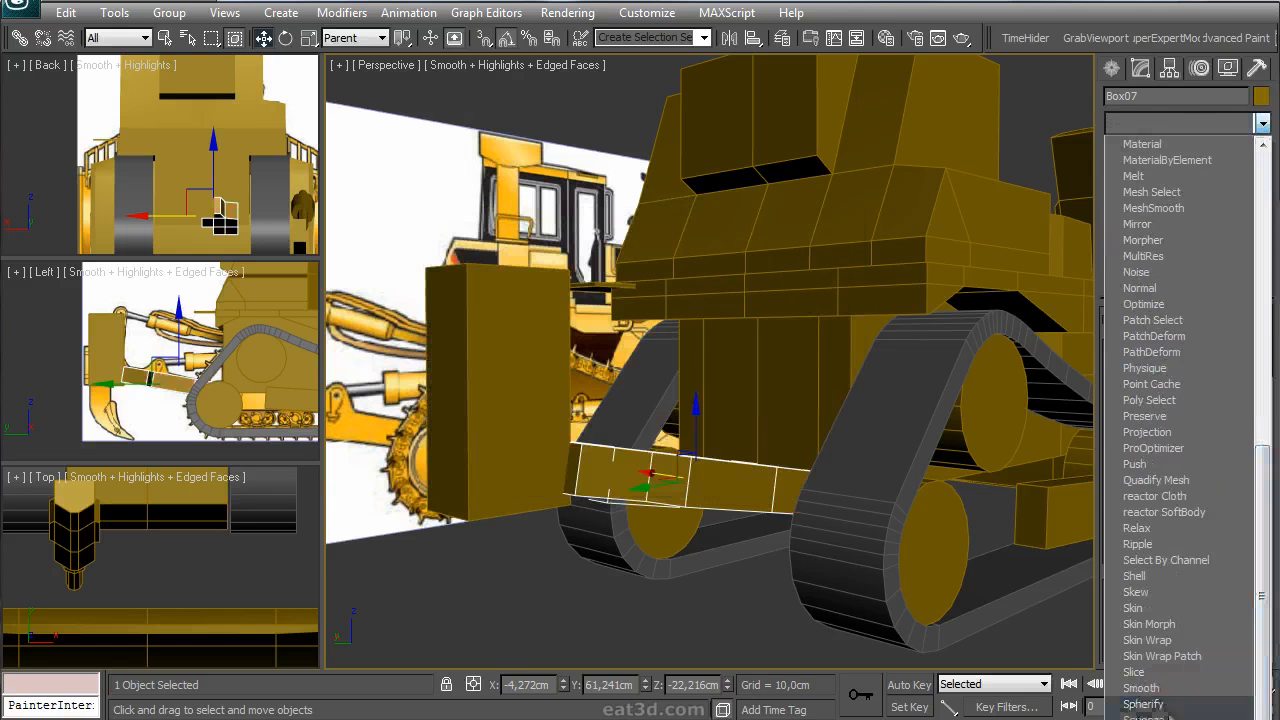
scroll(1145, 700, down, 2)
click(1145, 700)
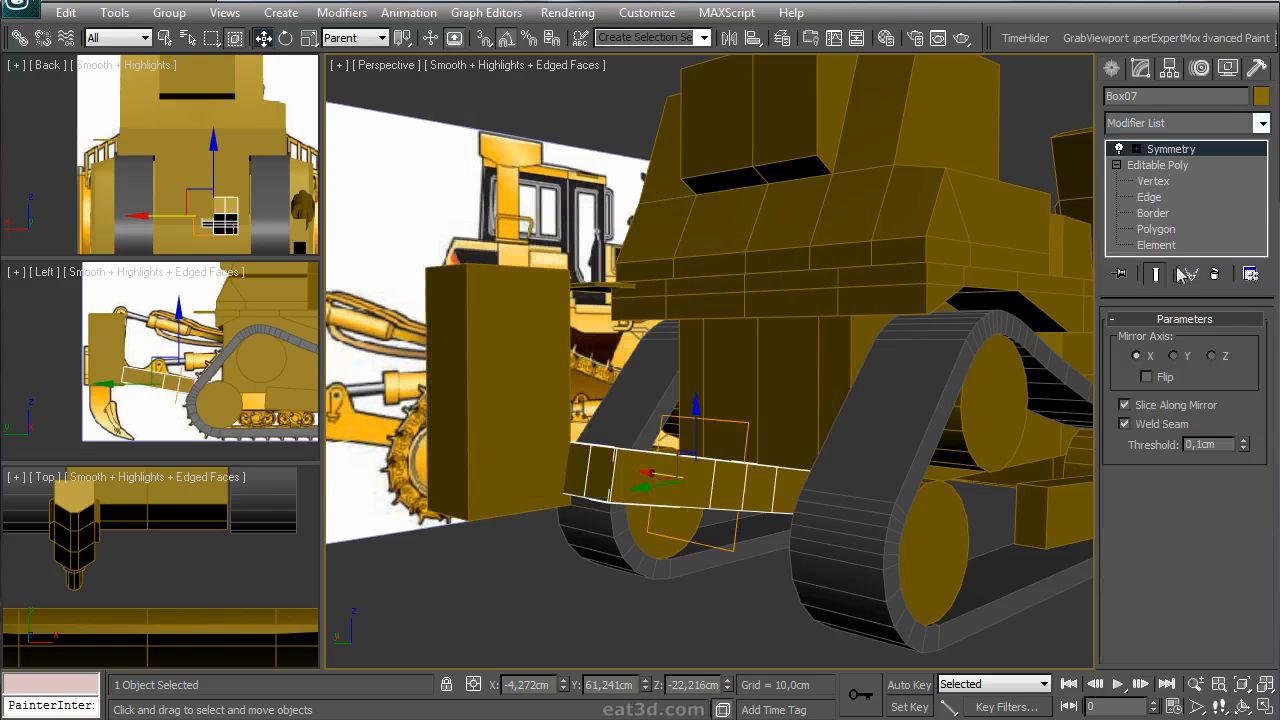
alt+middle_drag(1078, 347, 825, 492)
click(1211, 355)
- Place the symmetry's mirror plane on the bulldozer's centre line at X 0
click(1136, 149)
click(1171, 165)
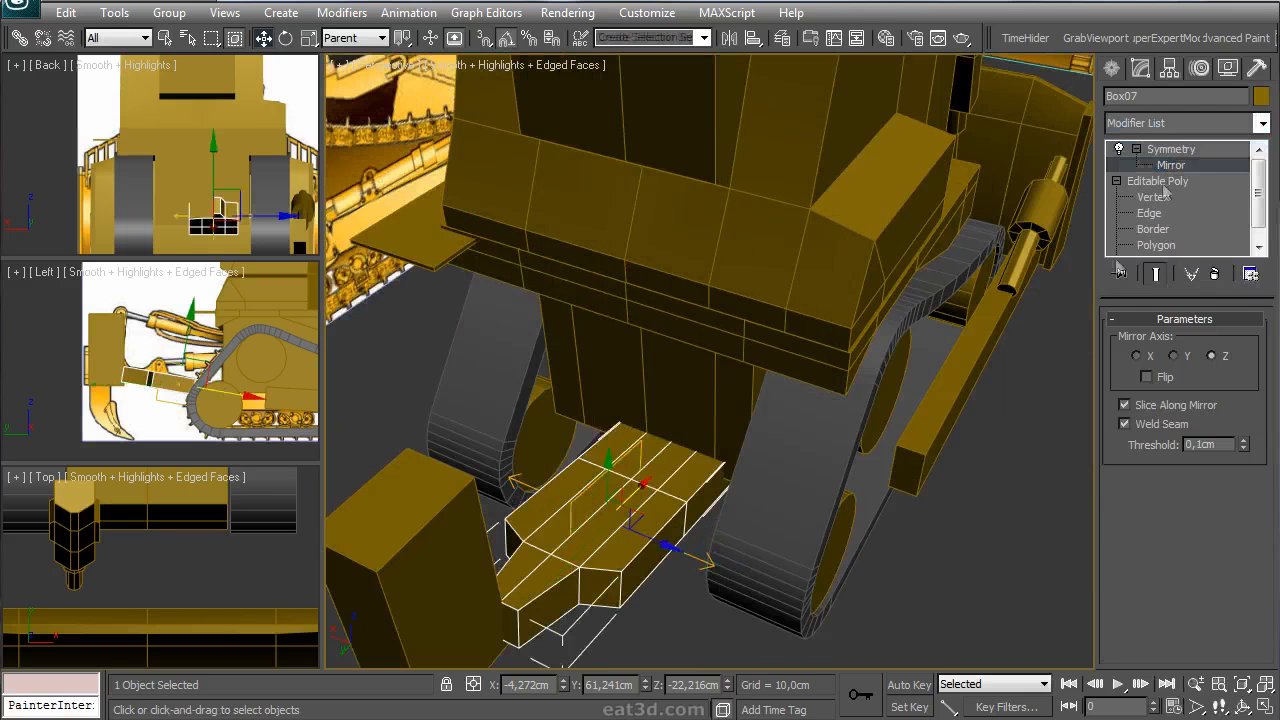
right_click(564, 685)
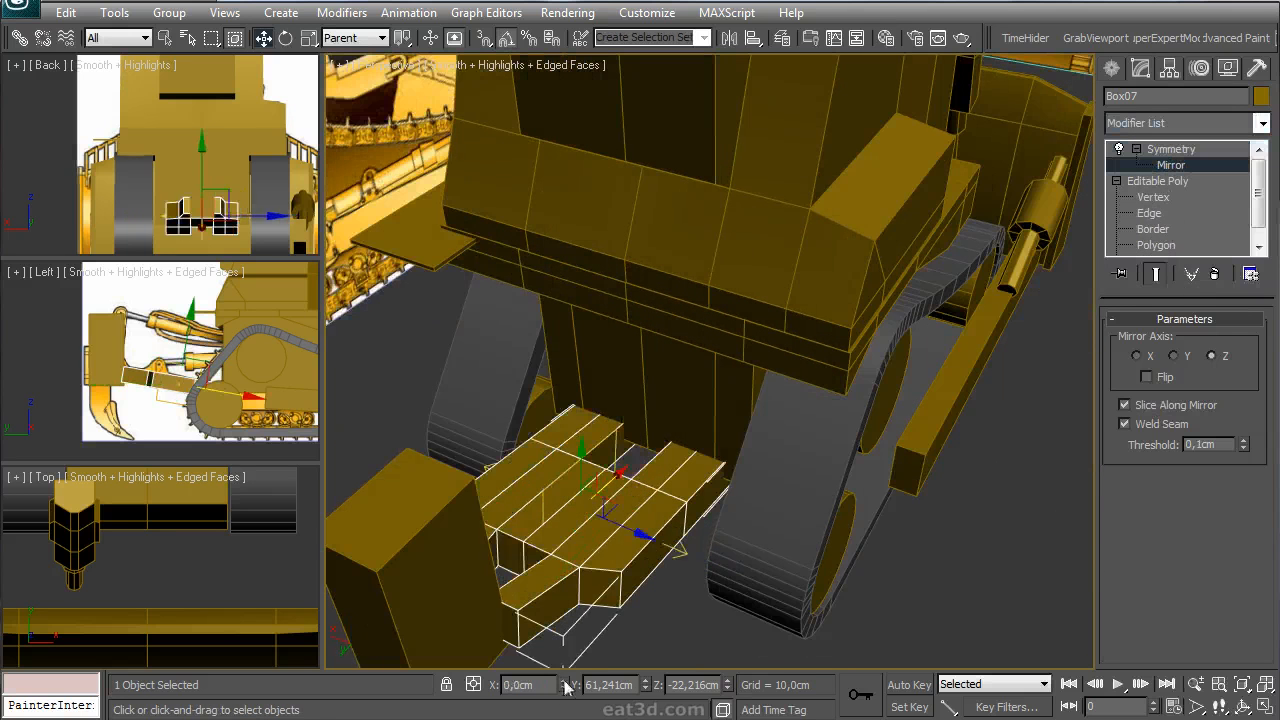
- Create a box about 6.8 × 4.75 × 13.5 cm beside the ripper's upper end and raise it to the cylinder mount on the blueprint
click(1112, 67)
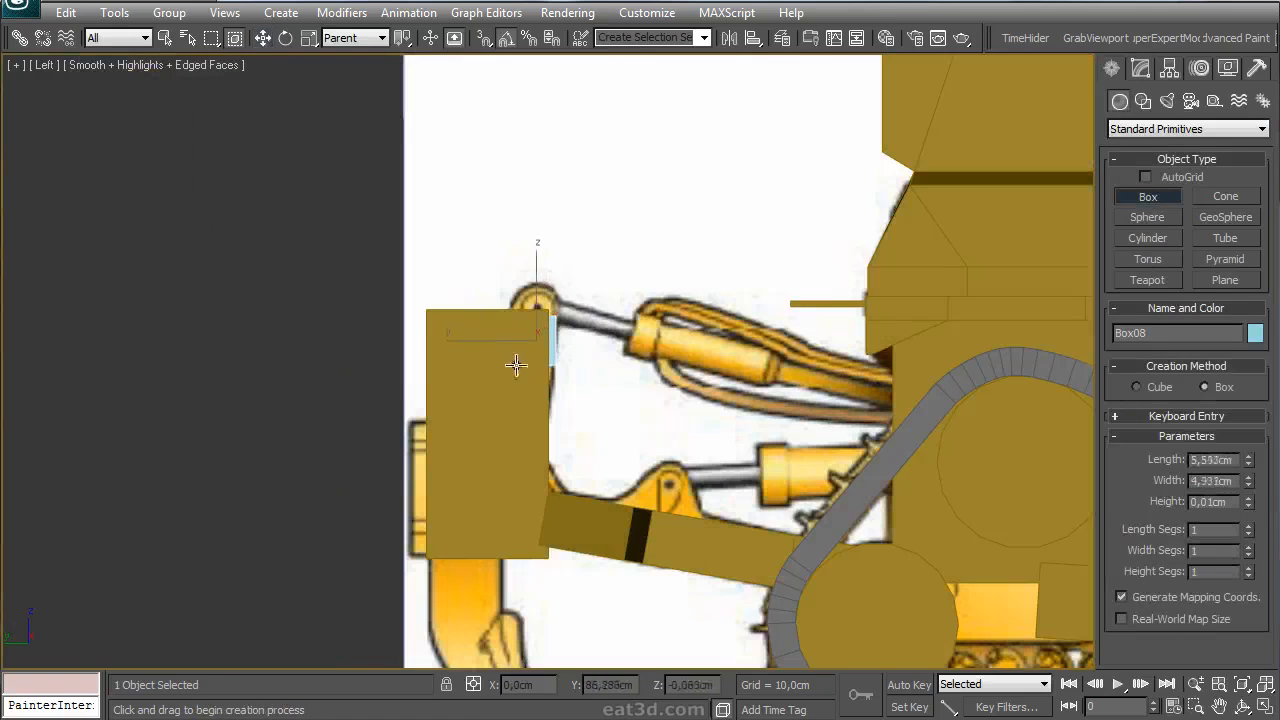
drag(513, 375, 513, 377)
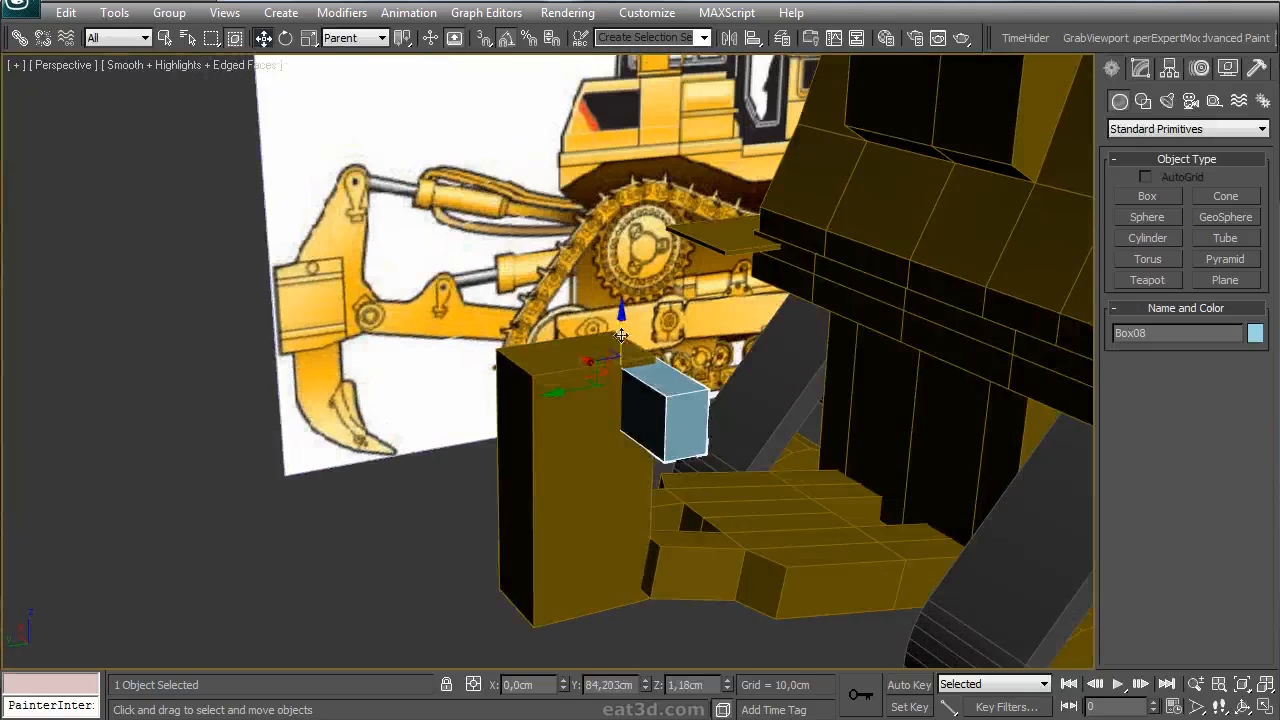
drag(616, 312, 616, 286)
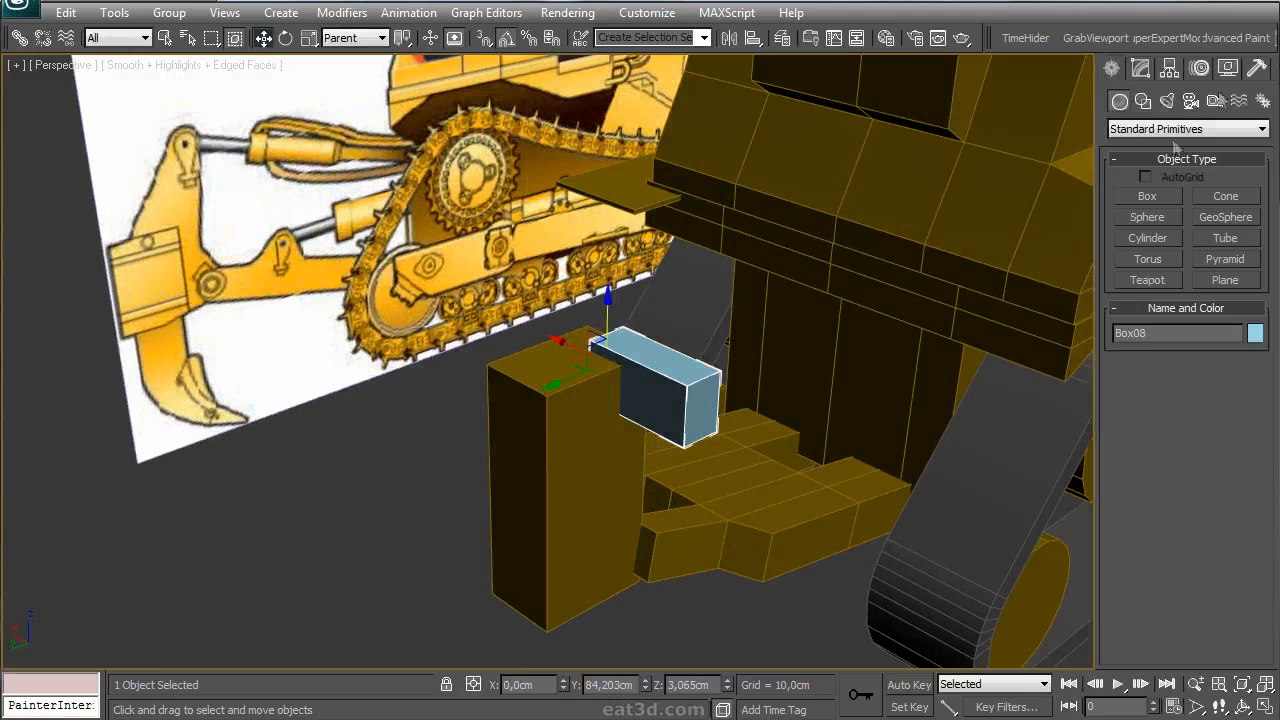
- Convert the new mount box to an editable poly and delete its inner end face
click(1140, 67)
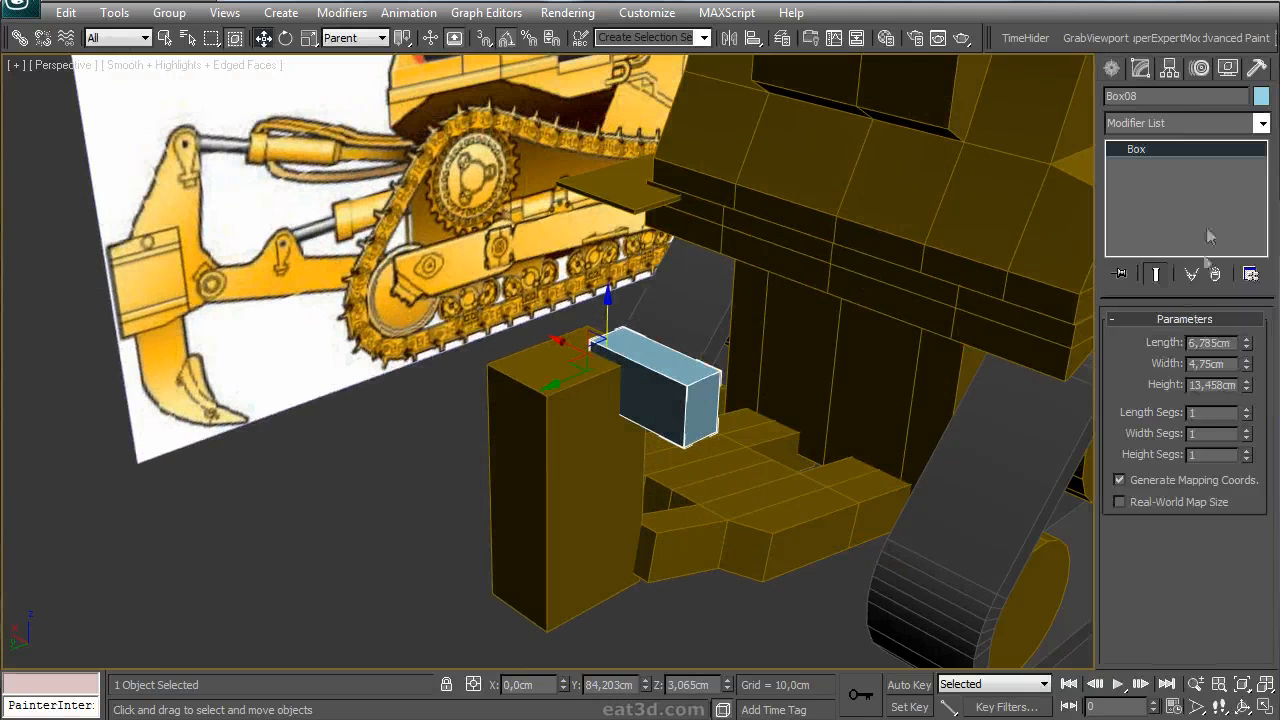
right_click(1137, 155)
click(1180, 294)
key(4)
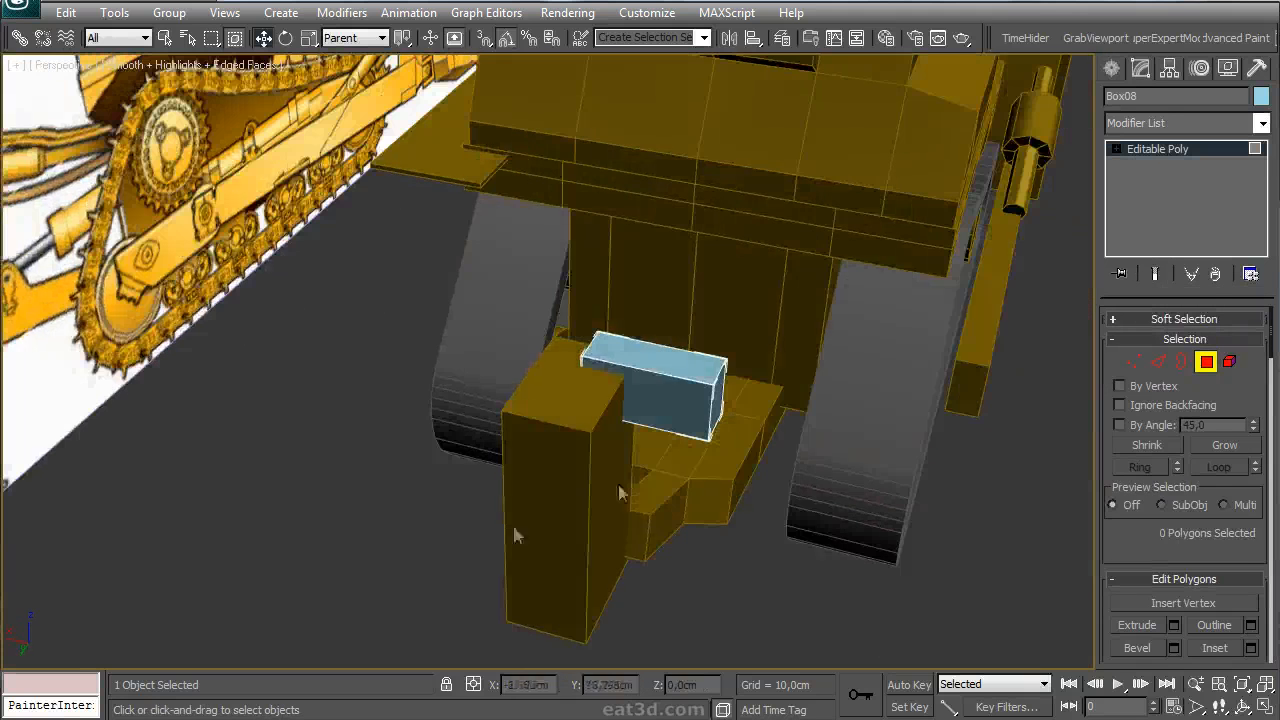
click(592, 362)
alt+middle_drag(685, 310, 650, 320)
key(Delete)
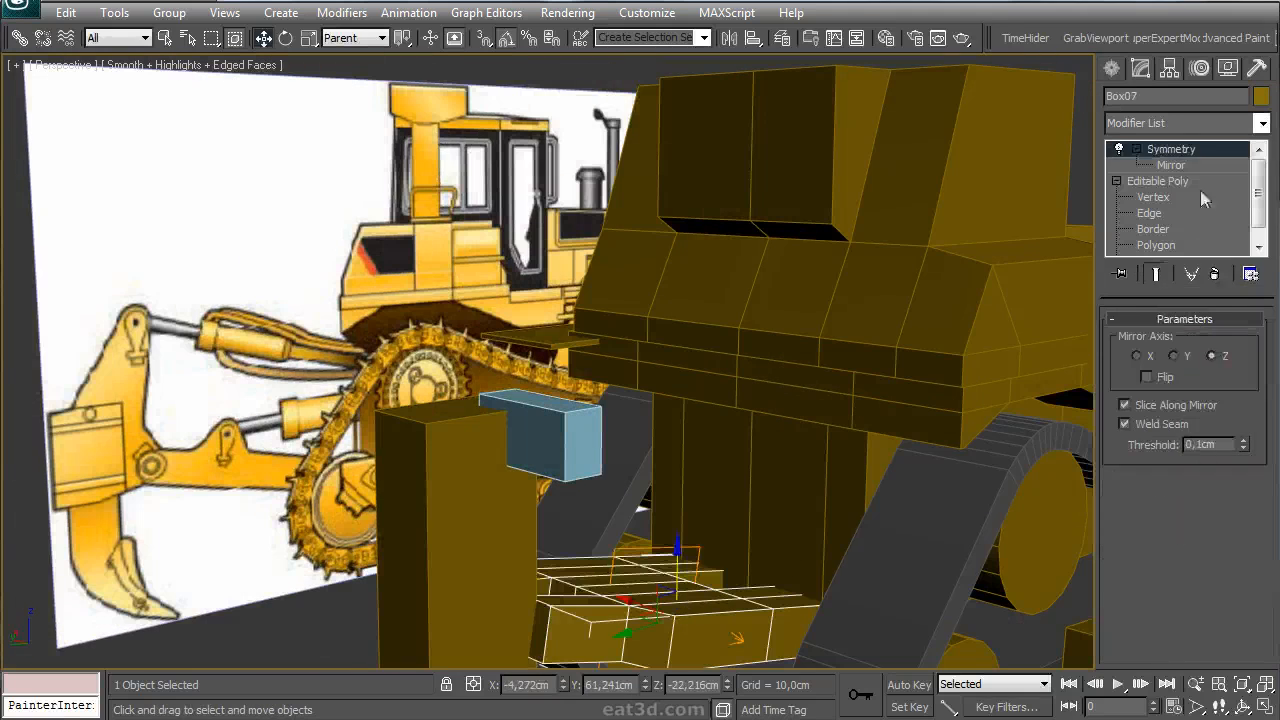
- Attach the mount box to the ripper arm's editable poly, beneath the Symmetry modifier
click(1157, 181)
scroll(1150, 480, down, 5)
click(1138, 549)
click(590, 462)
key(w)
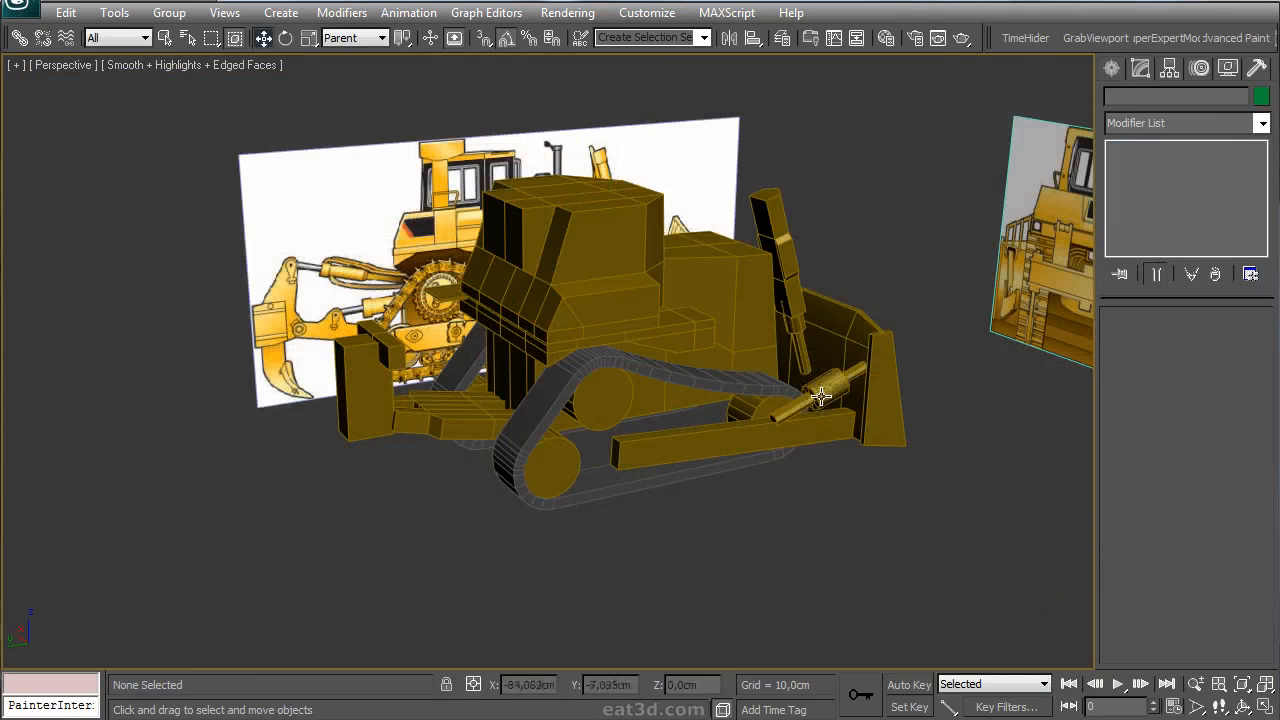
- Clone the blade's side hydraulic cylinder and place the clone at the rear of the bulldozer near the ripper
click(820, 397)
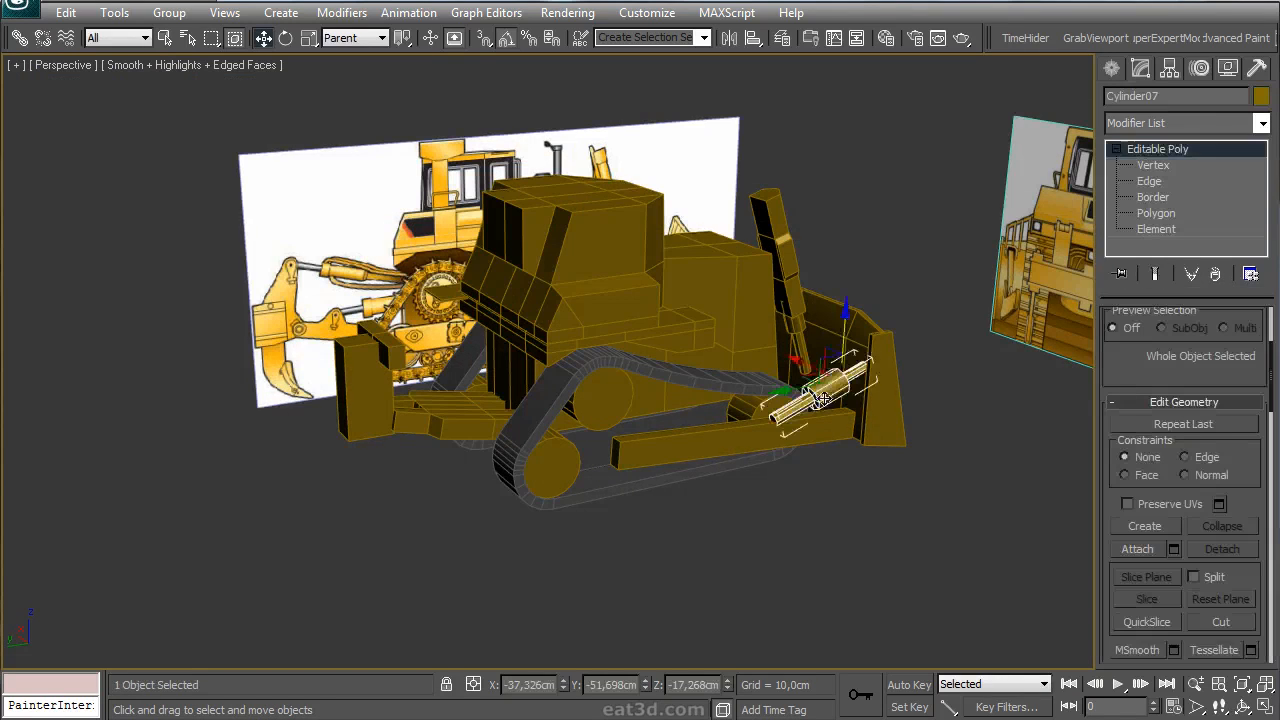
alt+middle_drag(827, 363, 812, 338)
shift+drag(800, 383, 467, 410)
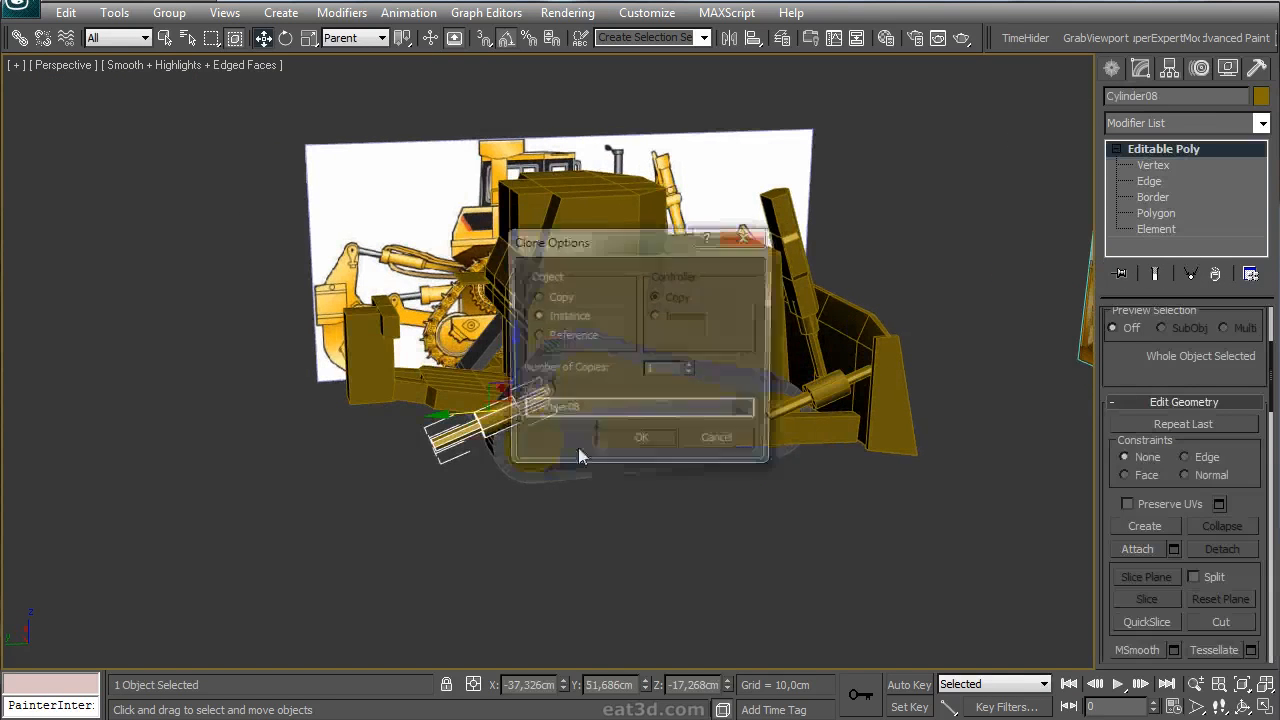
click(664, 447)
- Reset the cloned cylinder's absolute X rotation to 0
scroll(665, 347, up, 5)
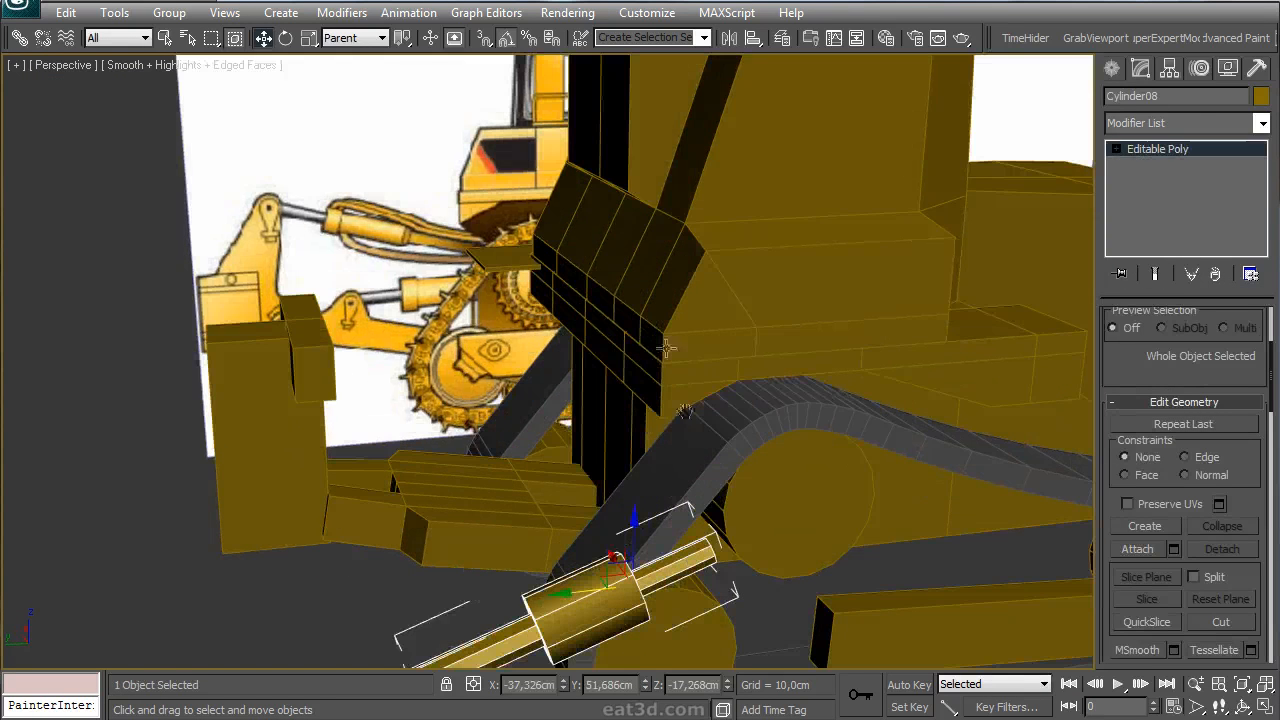
right_click(284, 39)
right_click(826, 310)
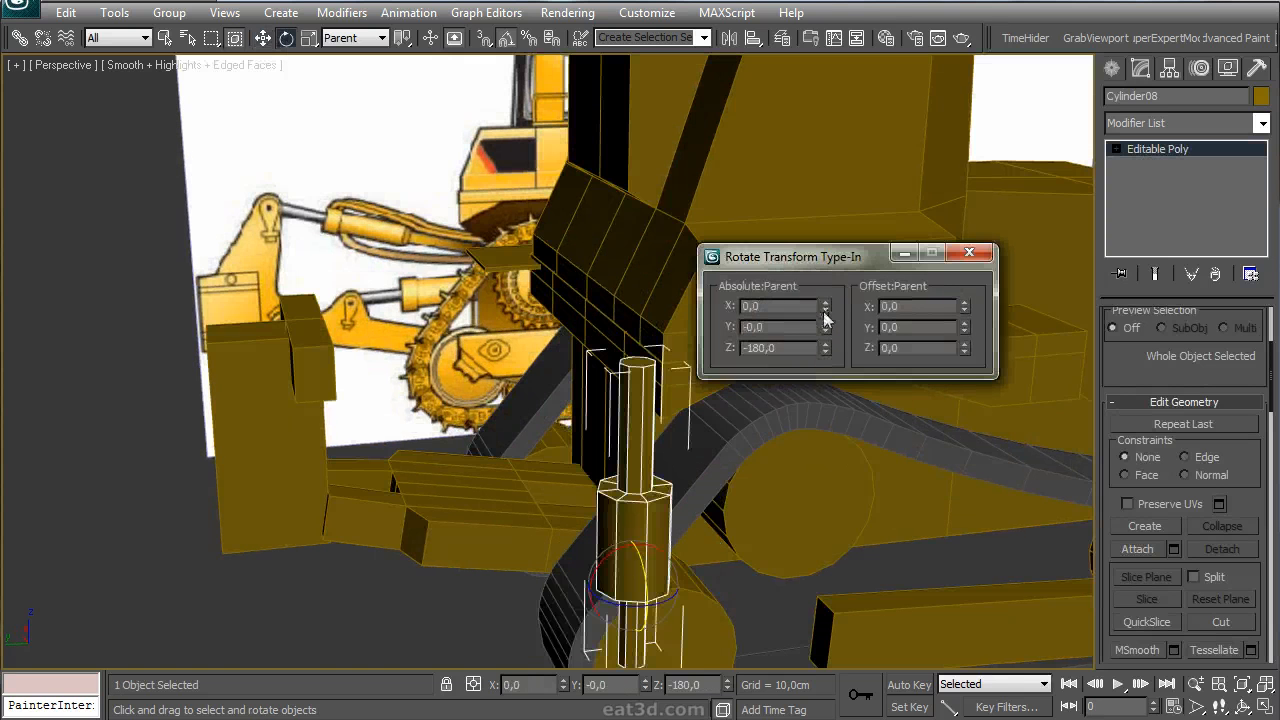
click(974, 256)
- Rotate the cloned cylinder to horizontal in the side view and move it over the blueprint's lower ripper cylinder
middle_drag(705, 332, 696, 275)
key(alt+w)
middle_click(242, 450)
key(alt+w)
middle_drag(330, 356, 309, 368)
drag(742, 530, 818, 519)
key(w)
drag(745, 455, 686, 416)
- Select the polygons of the cylinder's barrel and scale its thickness down to about 88%
click(1175, 213)
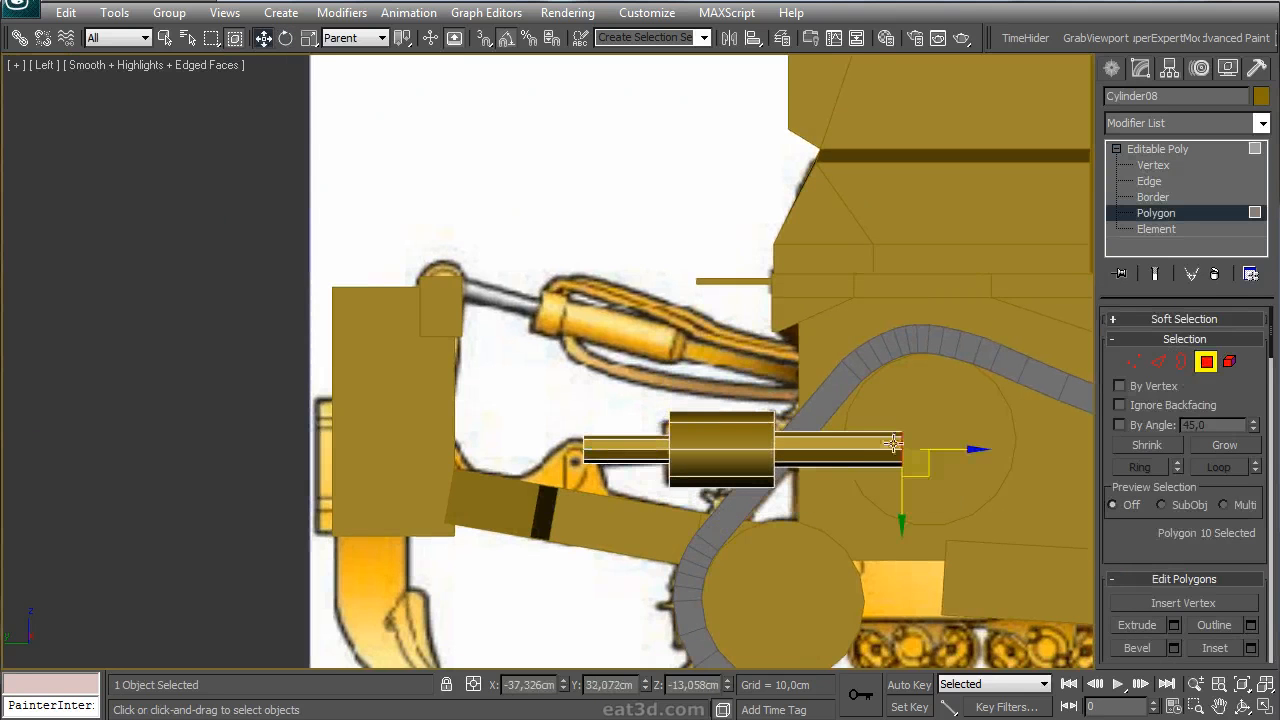
key(ctrl+a)
key(alt+w)
key(r)
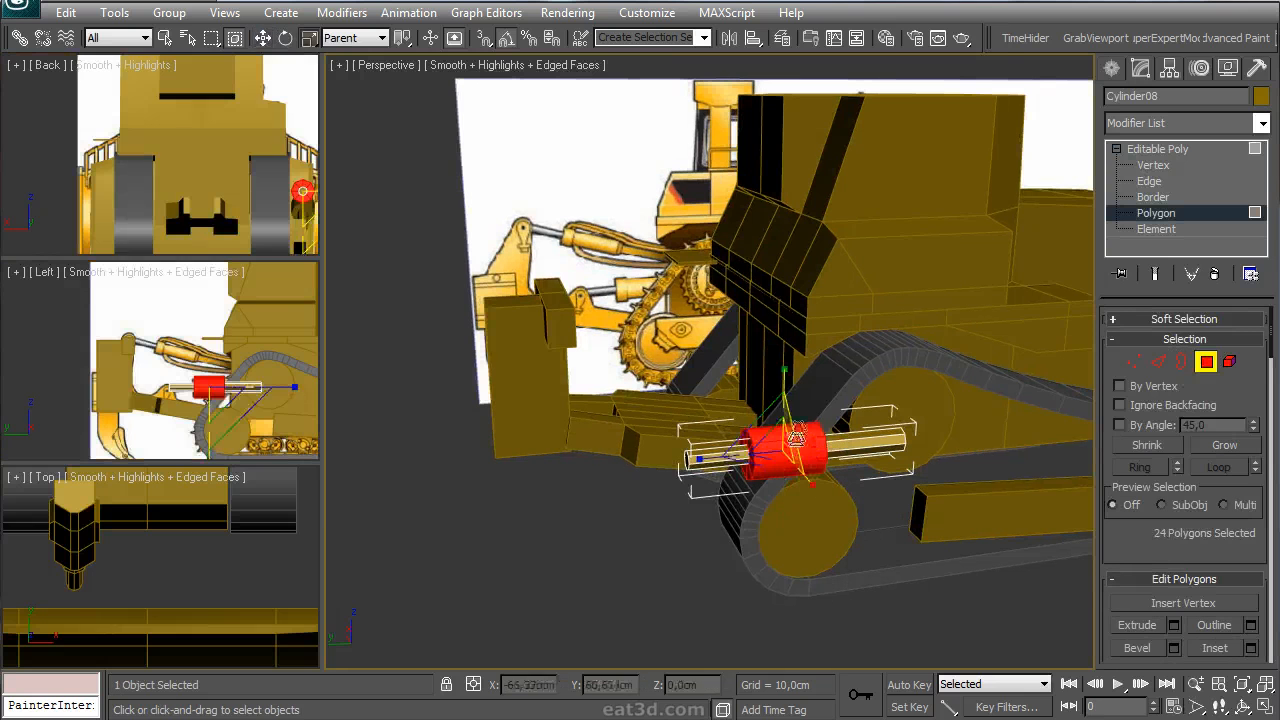
click(1147, 445)
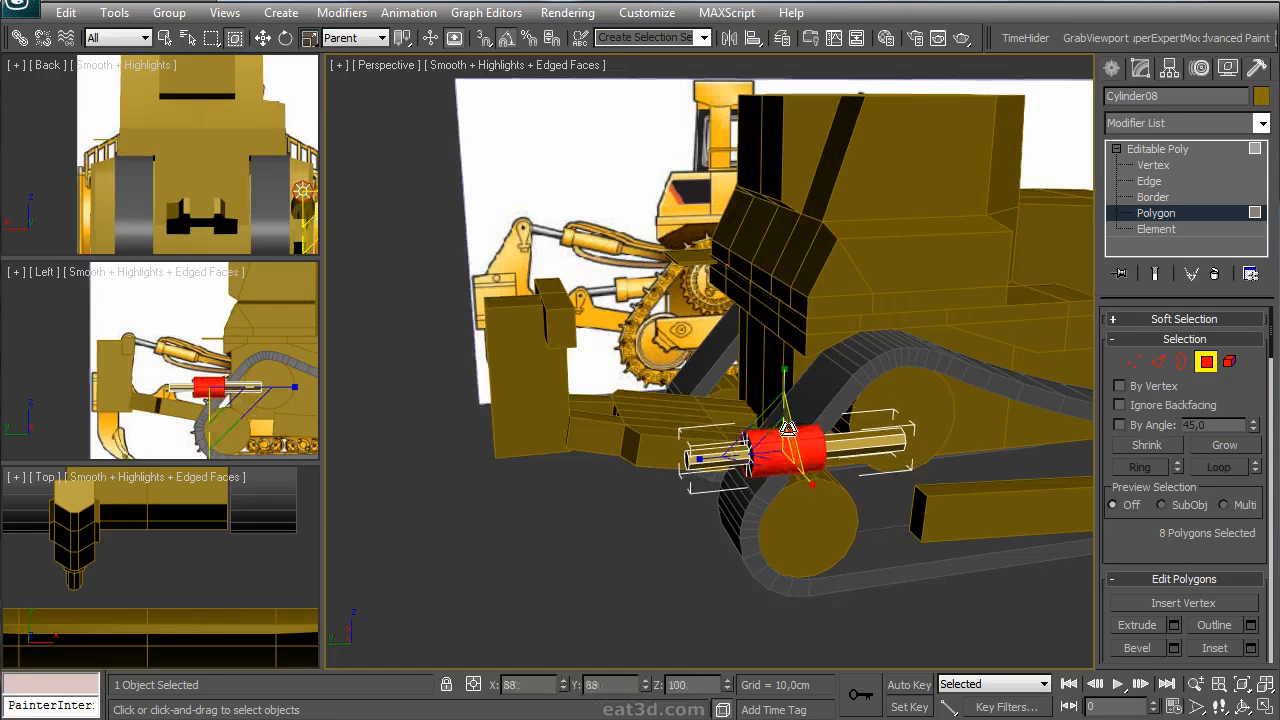
alt+middle_drag(943, 404, 971, 517)
- Select the polygons at the cylinder's body-side rod, scale them and leave polygon editing
click(915, 450)
click(1221, 448)
alt+middle_drag(965, 440, 780, 430)
key(r)
click(1157, 148)
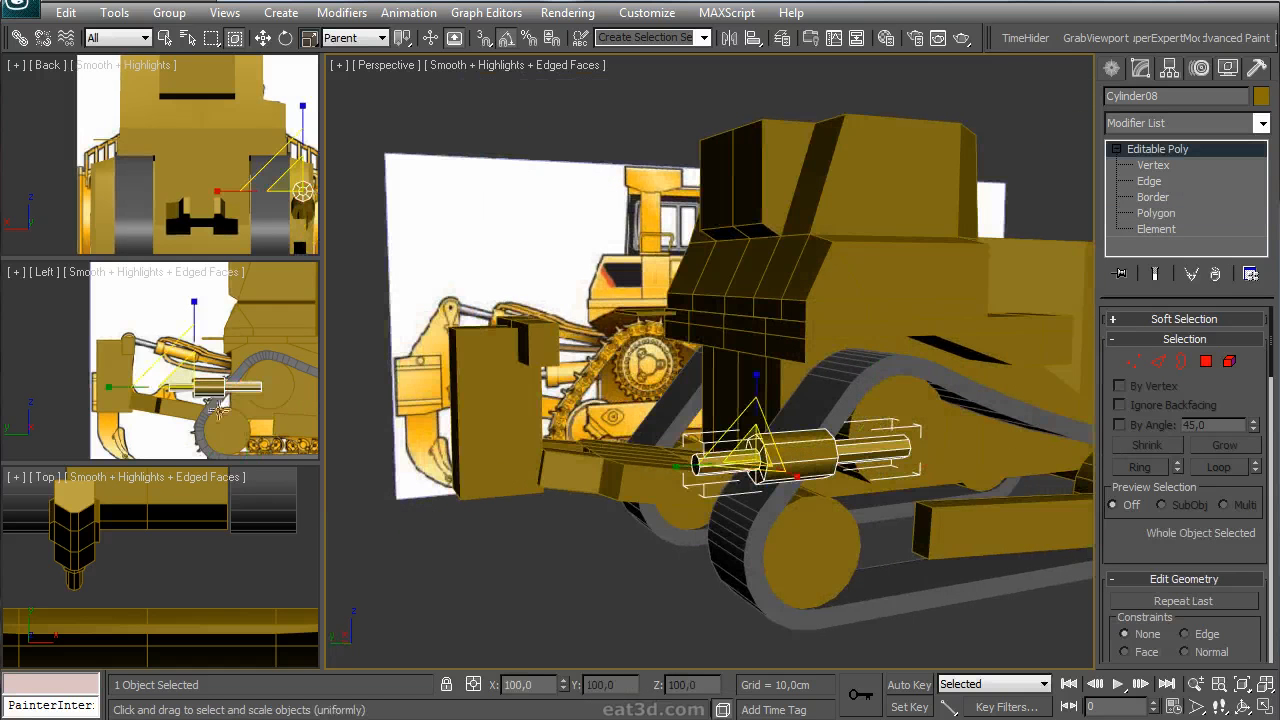
- Move the lower ripper cylinder sideways, inward from the track to above the ripper arm
middle_drag(247, 418, 245, 422)
middle_drag(209, 614, 207, 606)
middle_drag(745, 422, 825, 462)
key(alt+w)
key(w)
drag(695, 450, 403, 441)
- Clone the lower ripper cylinder upward and rotate the clone to the slope of the blueprint's upper ripper cylinder
key(l)
drag(680, 477, 569, 376)
click(708, 491)
mouse_move(680, 471)
shift+mouse_down()
mouse_move(554, 336)
mouse_move(617, 343)
mouse_move(604, 327)
mouse_move(550, 323)
shift+mouse_up()
key(Return)
key(e)
key(w)
- Select the upper ripper cylinder's barrel polygons, scale them to fit the blueprint and leave polygon editing
click(1206, 361)
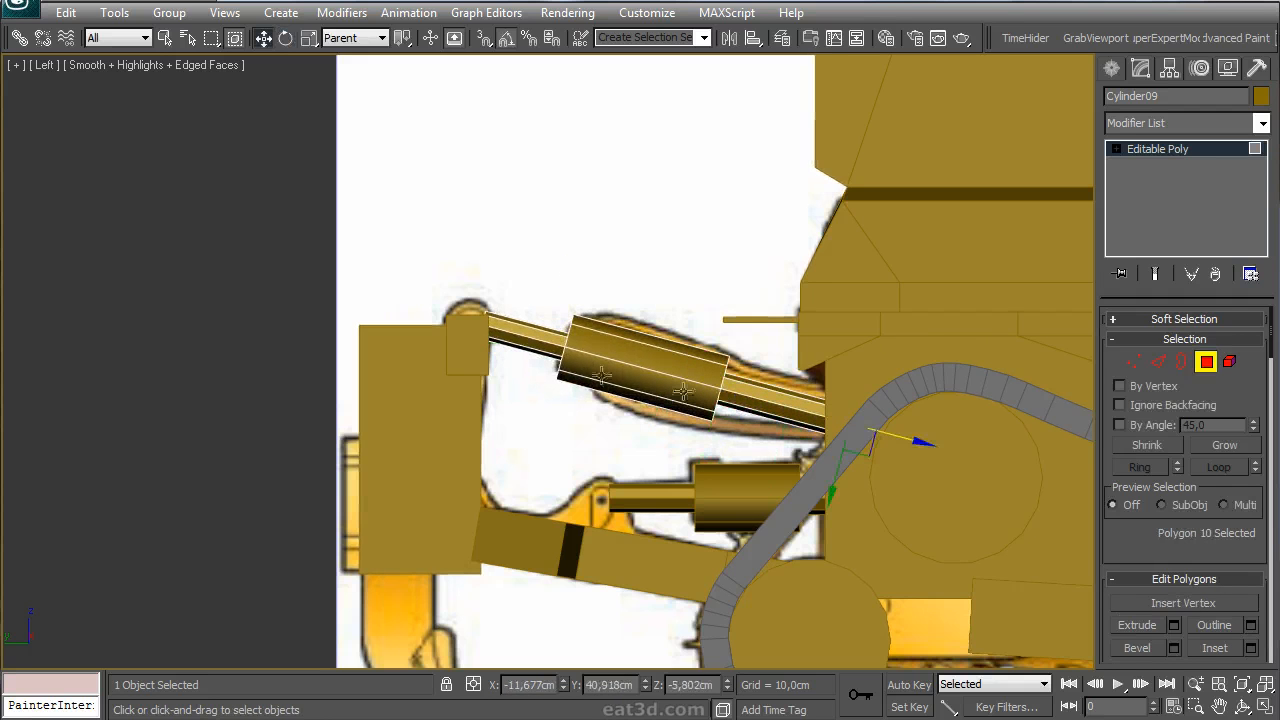
drag(522, 450, 838, 284)
key(alt+w)
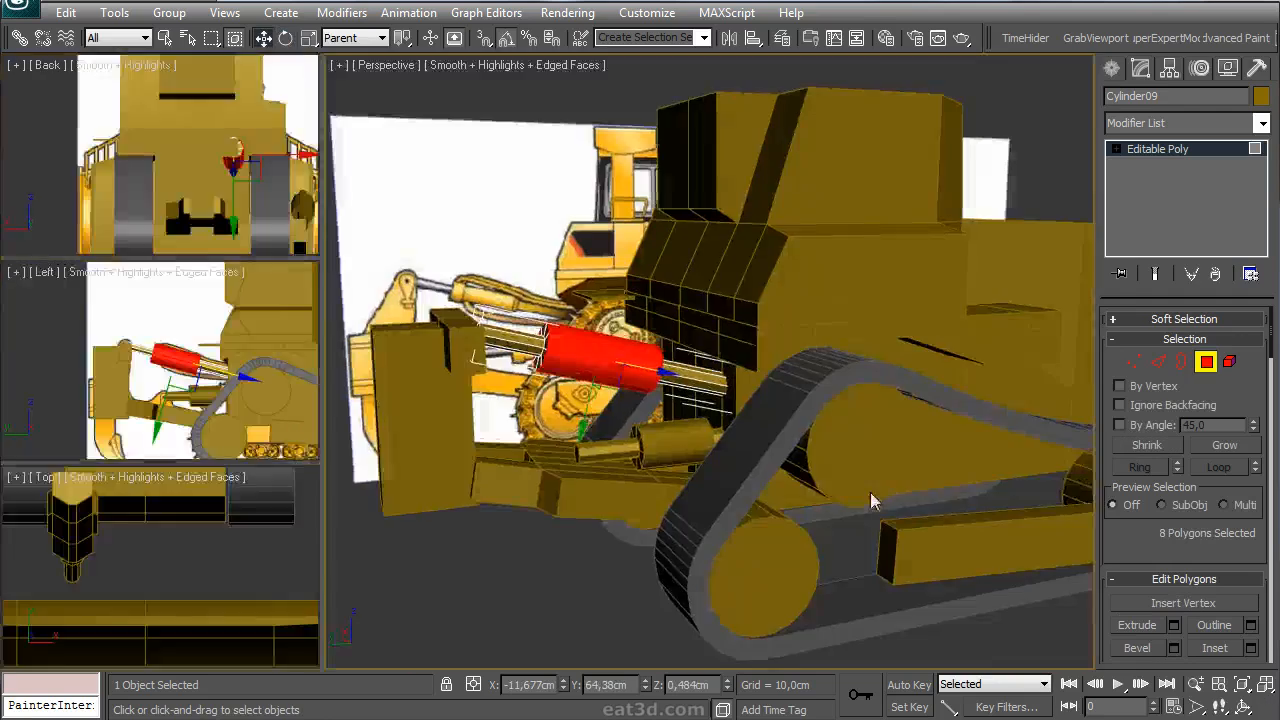
middle_click(869, 491)
key(alt+w)
alt+middle_drag(663, 414, 695, 497)
key(r)
click(1207, 363)
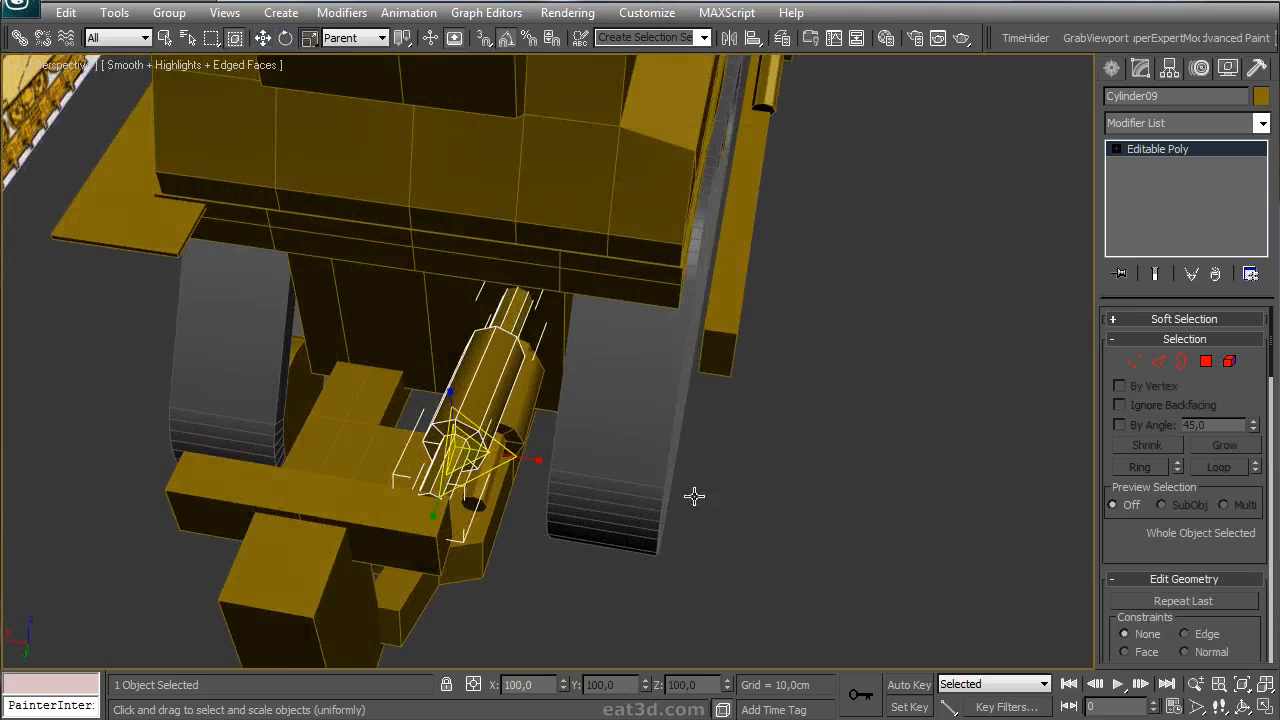
- Move the upper ripper cylinder's pivot to the tip of its rod at the ripper mount
click(1168, 70)
click(1165, 200)
alt+middle_drag(800, 345, 470, 268)
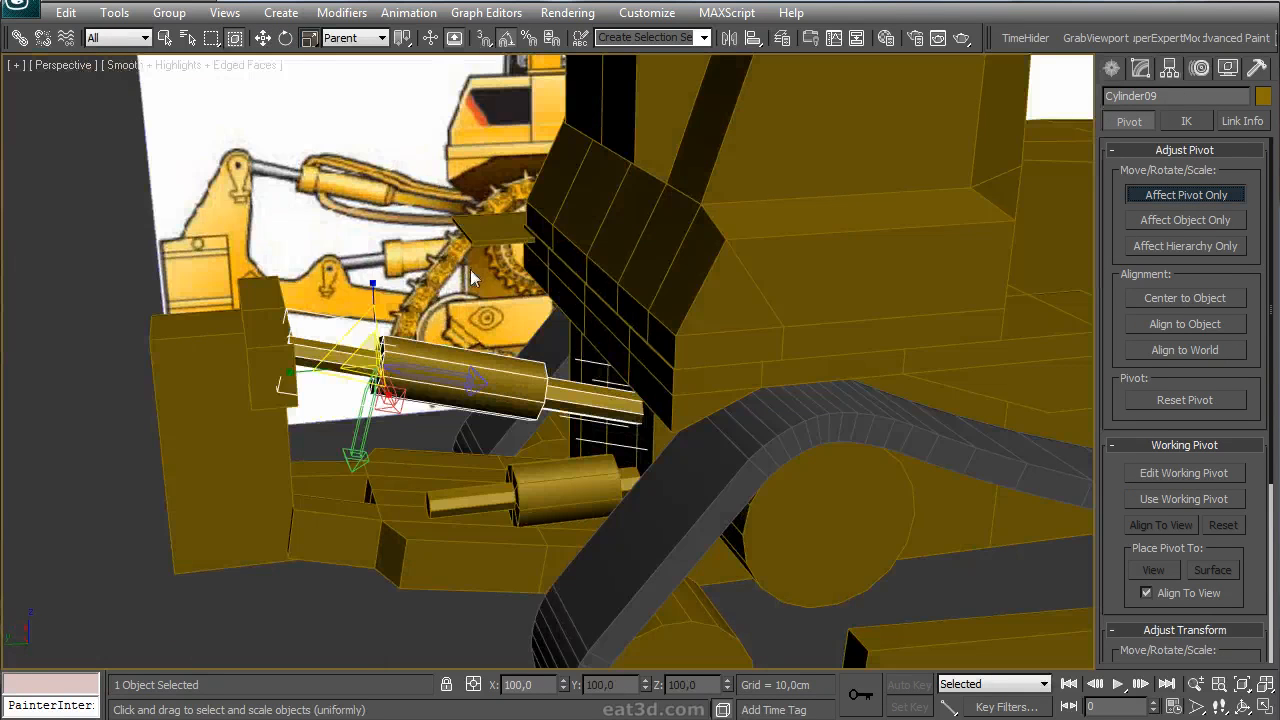
key(w)
key(alt+w)
right_click(210, 335)
key(alt+w)
key(s)
drag(517, 311, 460, 282)
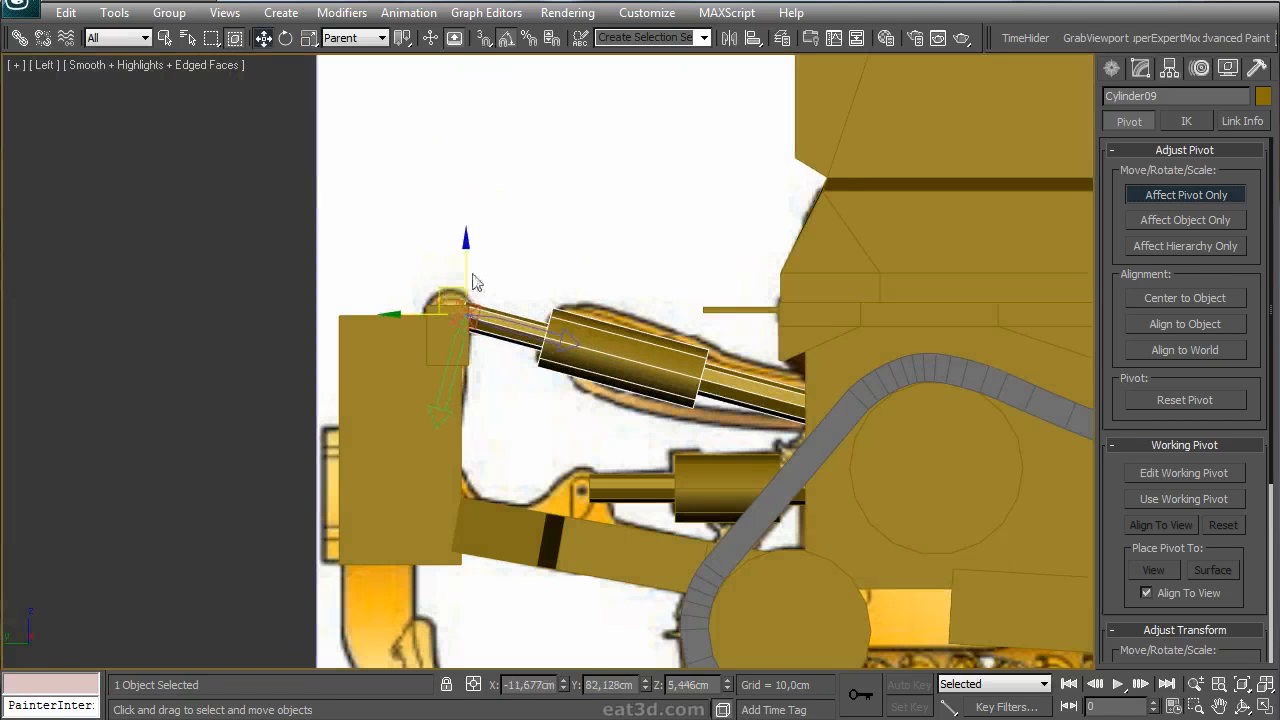
click(1174, 197)
- Mirror the two ripper cylinders, the push arm and the blade's cylinders across the world X axis as instances
key(alt+w)
middle_drag(759, 360, 576, 466)
right_click(745, 365)
key(alt+w)
ctrl+click(573, 472)
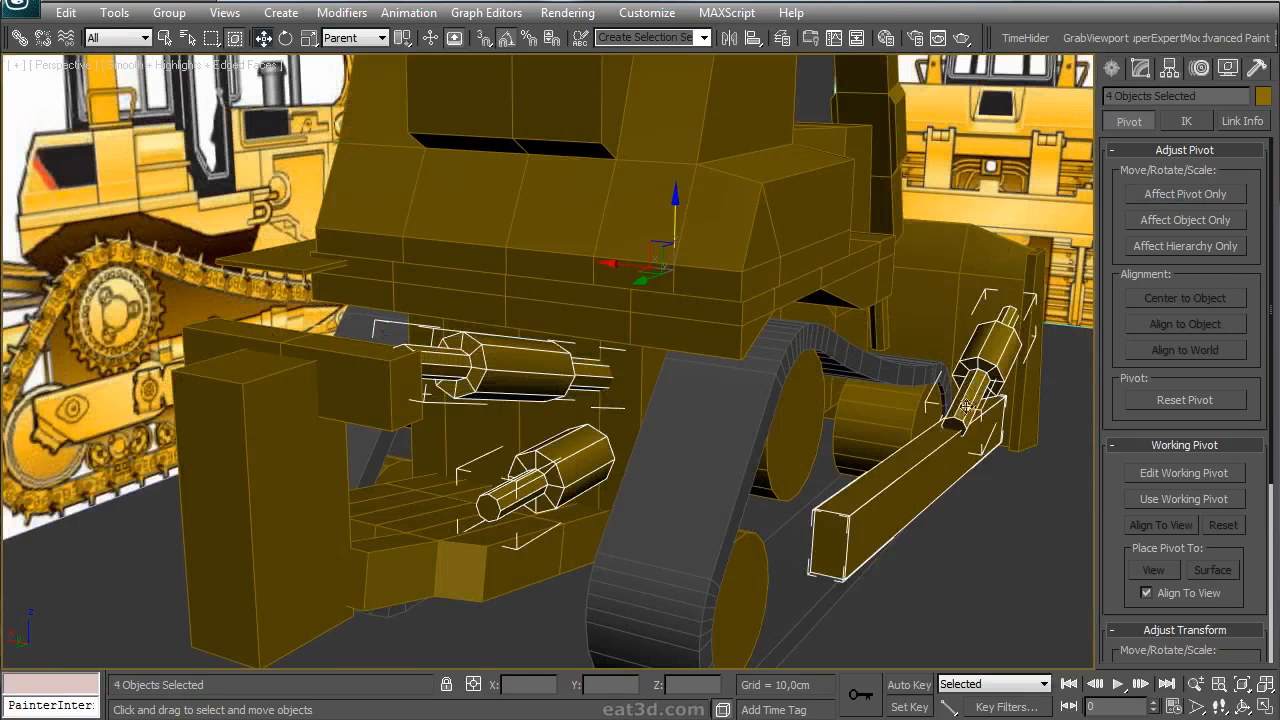
click(360, 37)
click(375, 80)
click(114, 12)
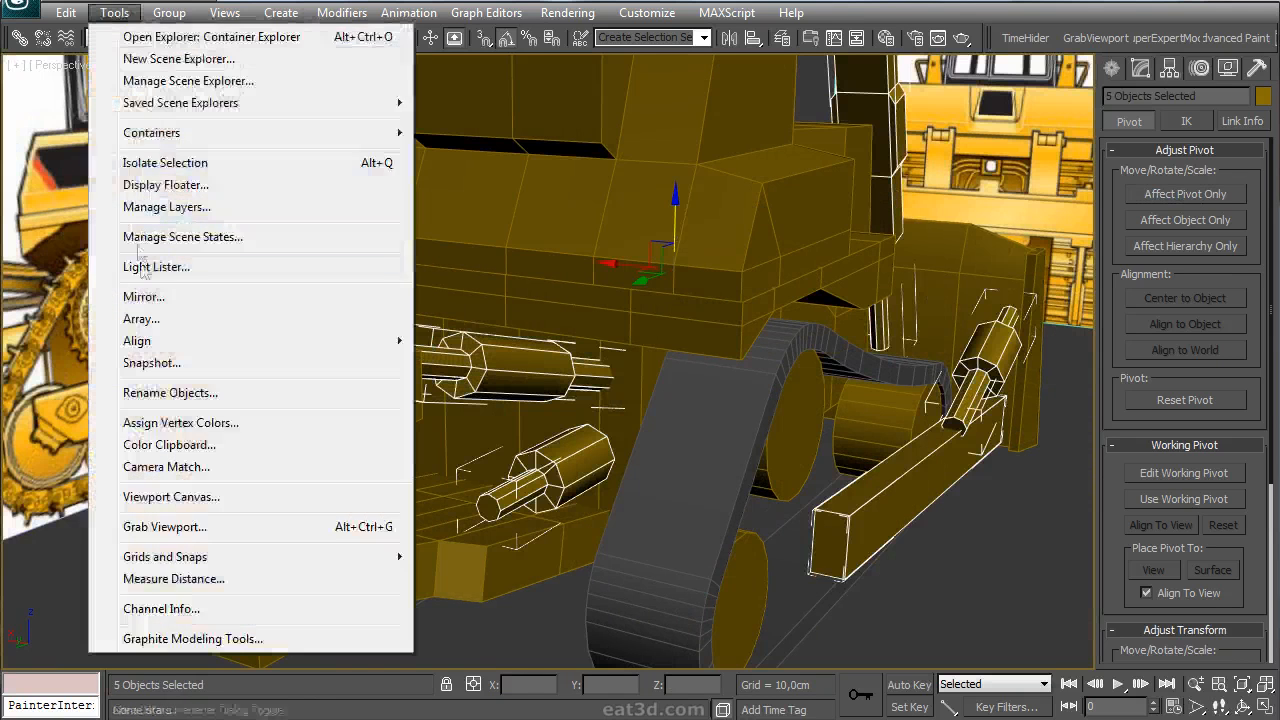
click(140, 294)
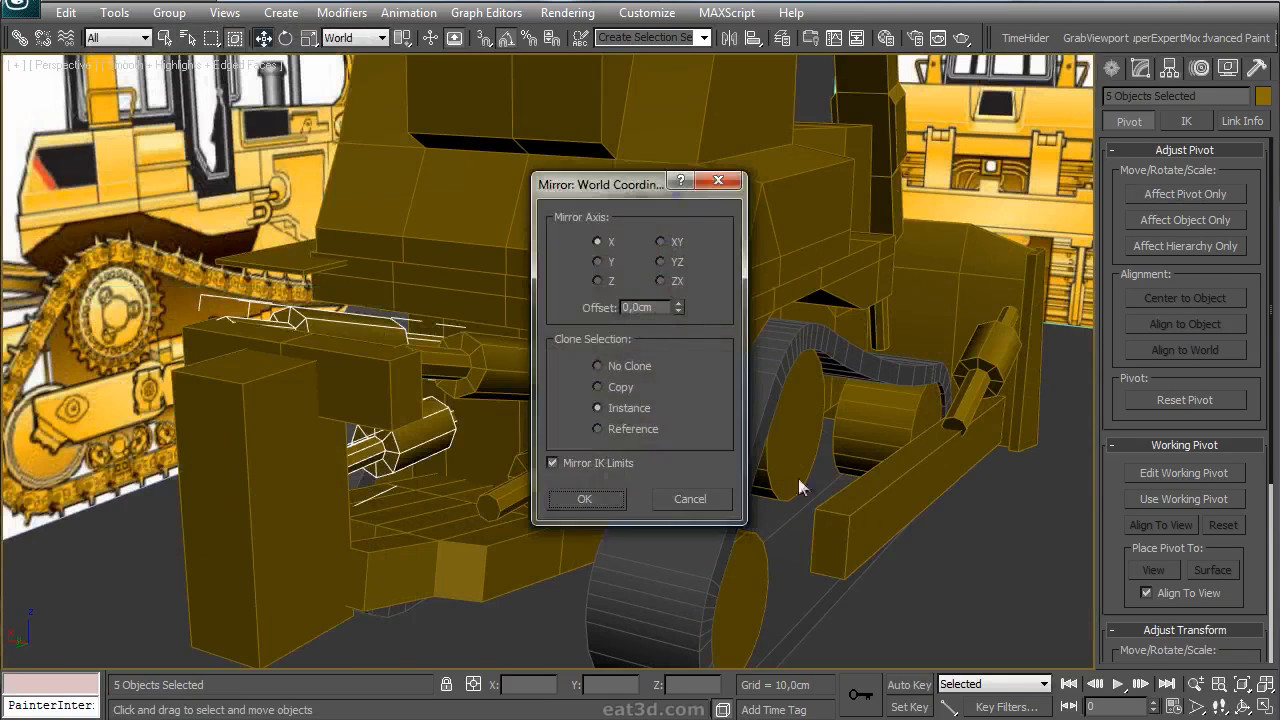
key(Return)
click(929, 558)
- Convert the ripper's upright box to an editable poly
scroll(743, 366, down, 5)
alt+middle_drag(806, 387, 600, 385)
scroll(600, 385, up, 5)
click(593, 388)
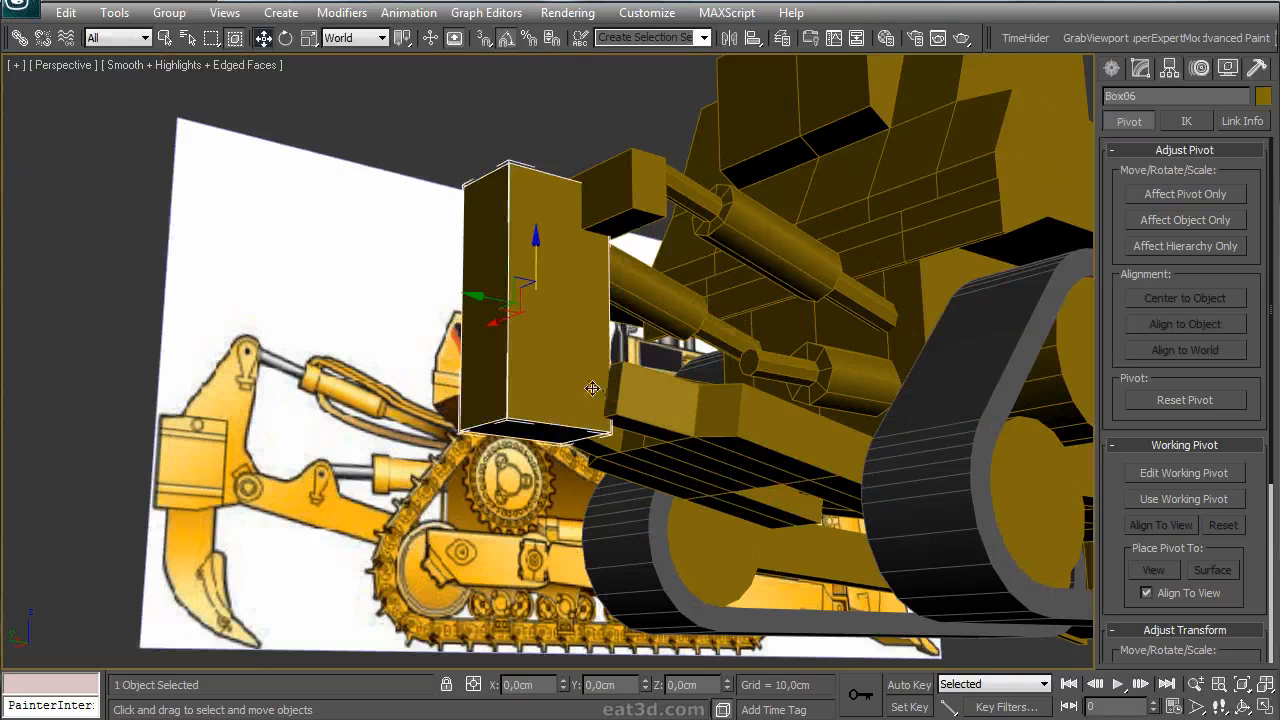
click(1141, 68)
right_click(1143, 151)
click(1212, 298)
- Clone the upright box straight down as an element of the same object for the ripper shank
click(1230, 362)
click(578, 378)
key(alt+w)
middle_drag(188, 425, 192, 438)
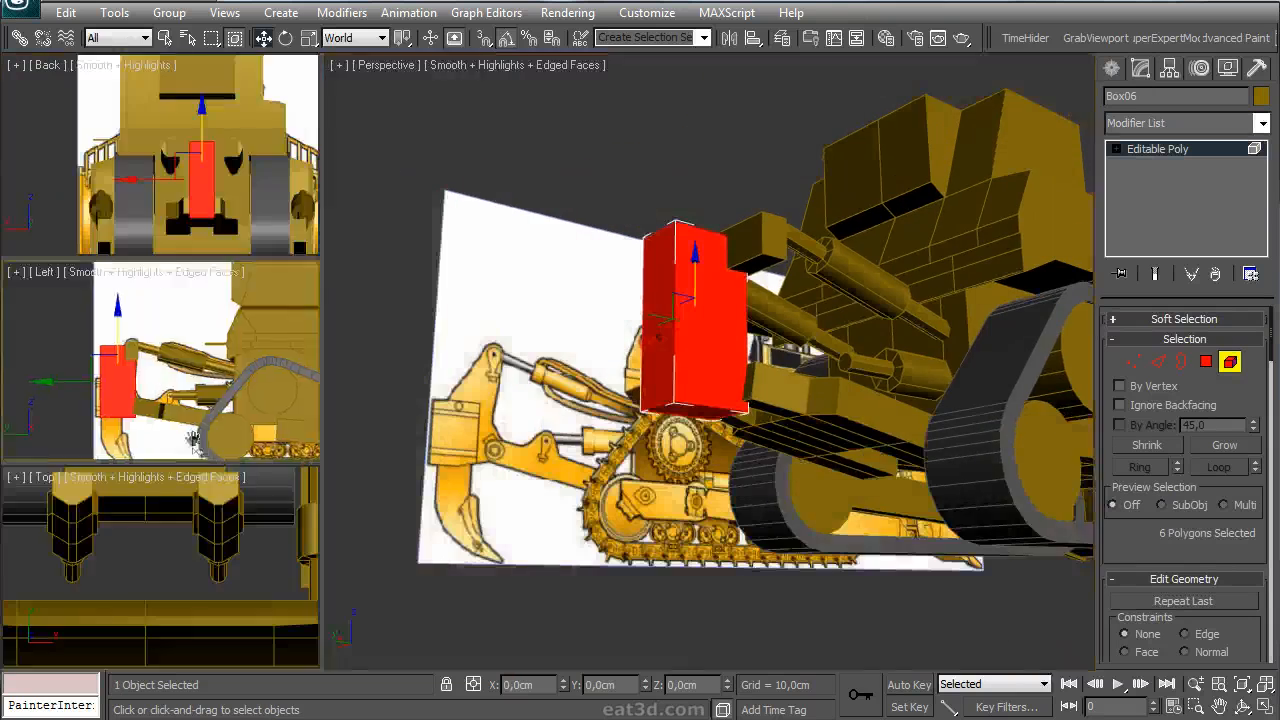
key(alt+w)
shift+drag(420, 400, 424, 580)
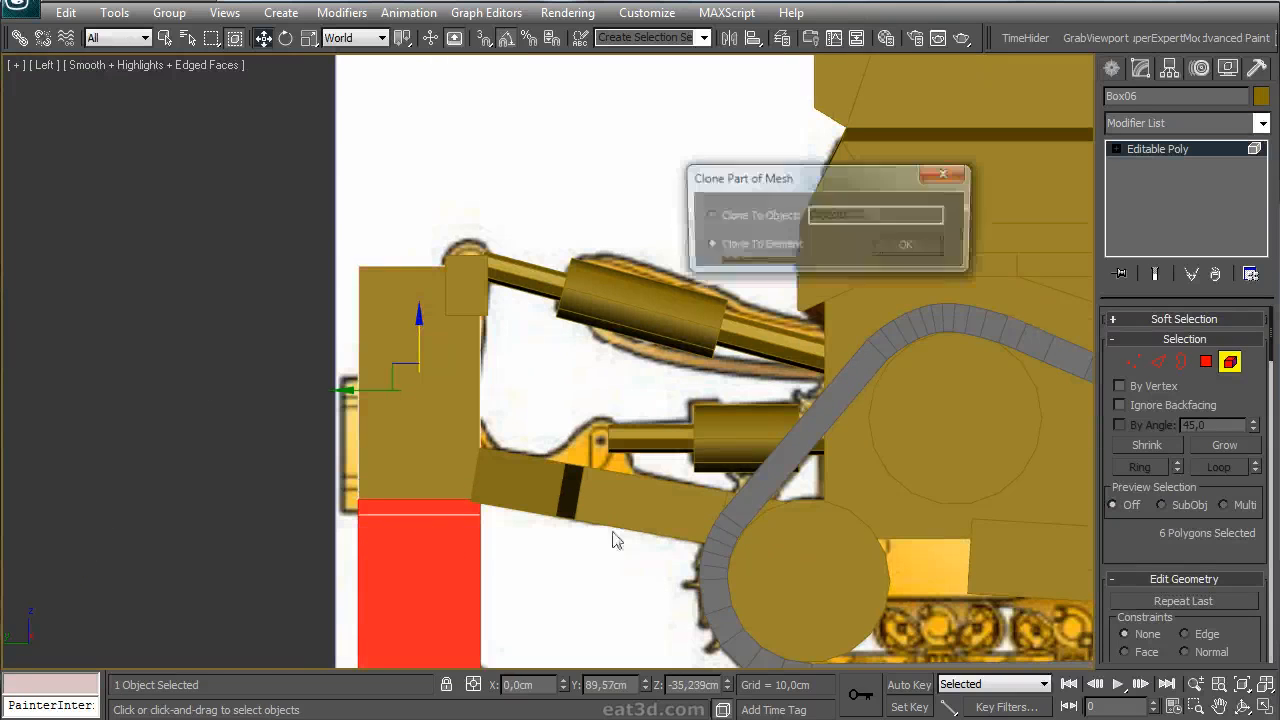
click(908, 247)
- Narrow and shorten the cloned block to match the blueprint's upper shank, and adjust the vertices at its lower end
middle_drag(765, 441, 761, 386)
key(alt+w)
middle_click(761, 386)
key(alt+w)
alt+middle_drag(680, 388, 781, 367)
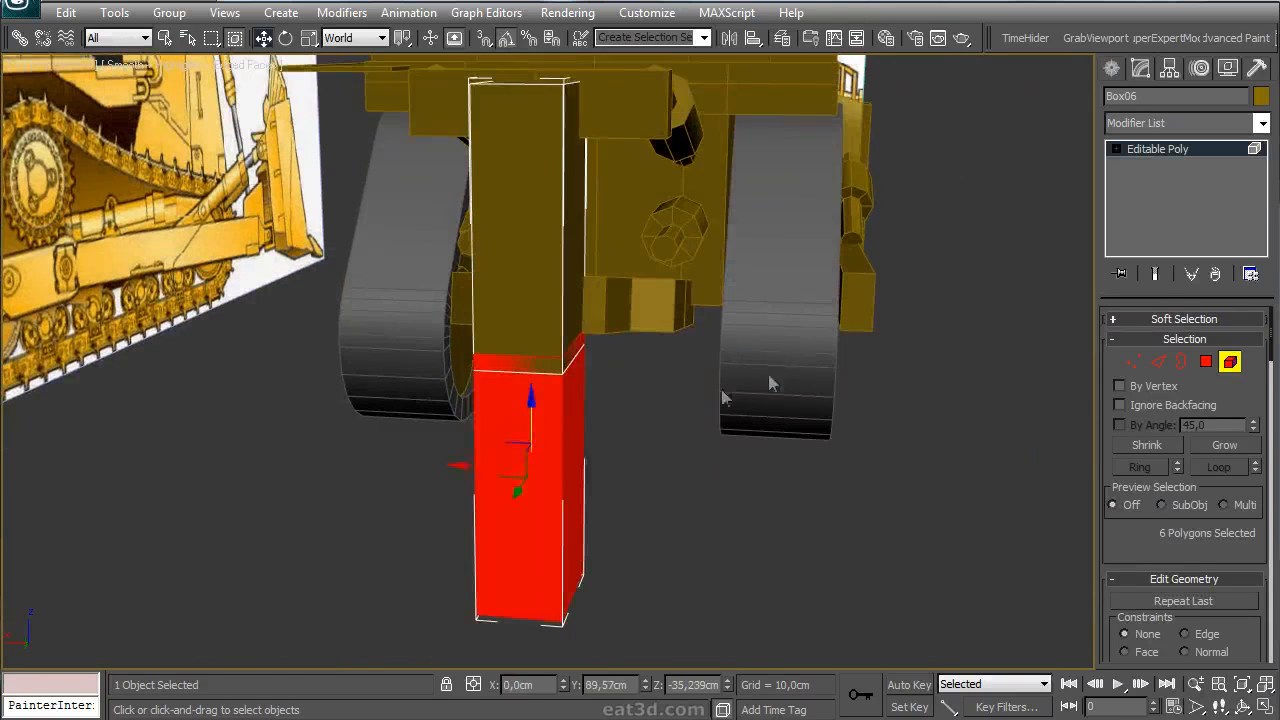
mouse_move(601, 477)
alt+middle_down()
mouse_move(406, 449)
mouse_move(497, 443)
mouse_move(612, 301)
mouse_move(598, 306)
mouse_move(645, 616)
alt+middle_up()
key(4)
drag(645, 634, 404, 463)
key(w)
drag(531, 543, 651, 436)
key(l)
click(1133, 363)
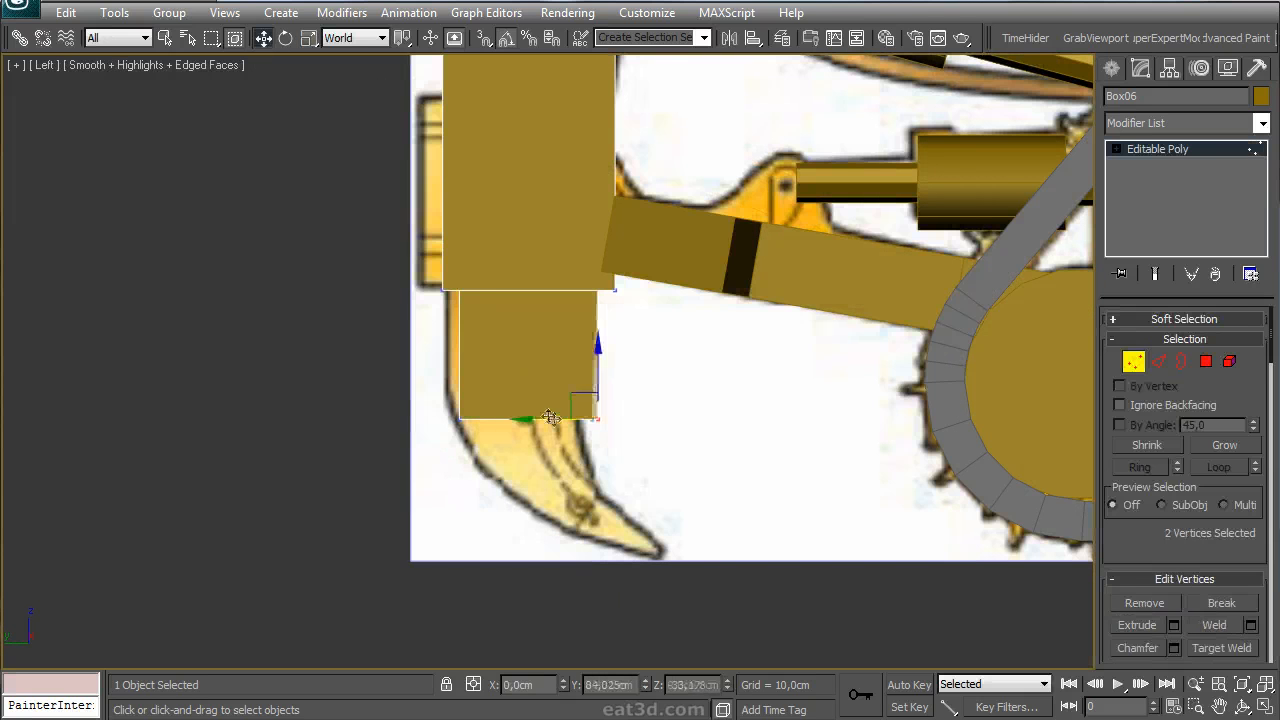
- Extrude the shank's bottom face downward and shift its new end and vertices to follow the curved tooth on the blueprint
click(1208, 361)
scroll(1155, 583, down, 1)
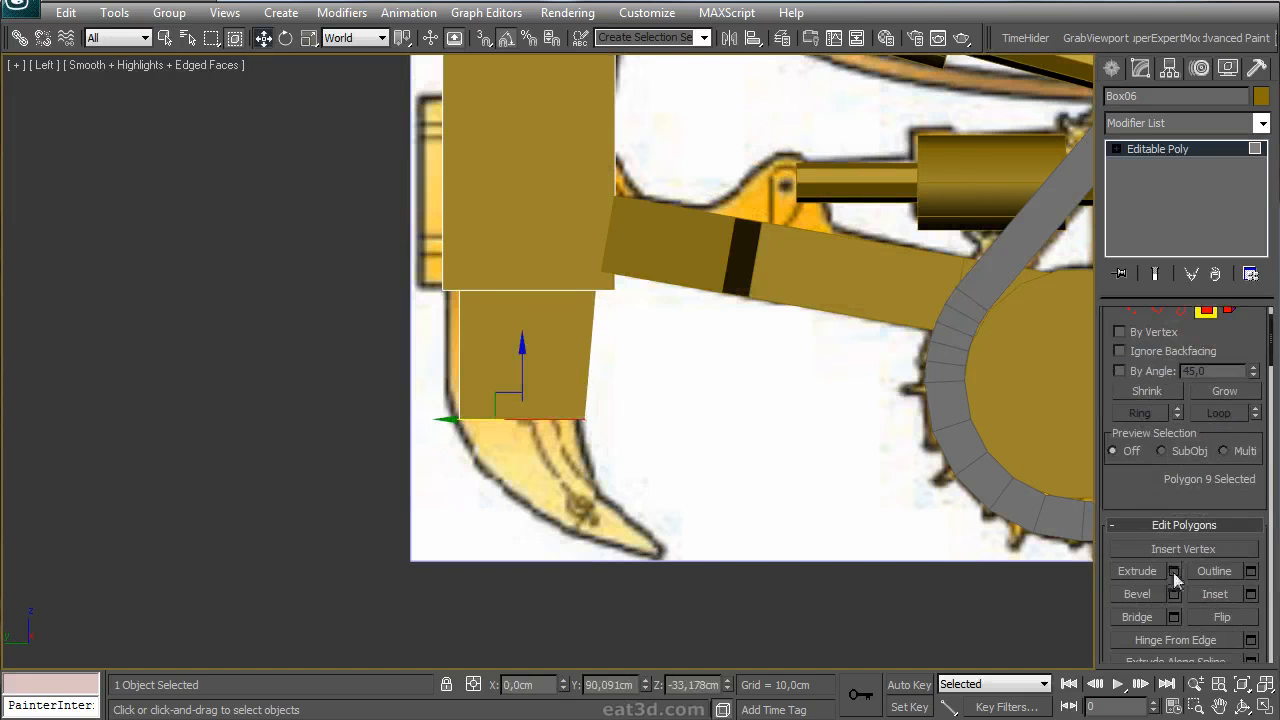
click(1174, 572)
drag(924, 234, 907, 303)
click(834, 300)
drag(500, 430, 507, 443)
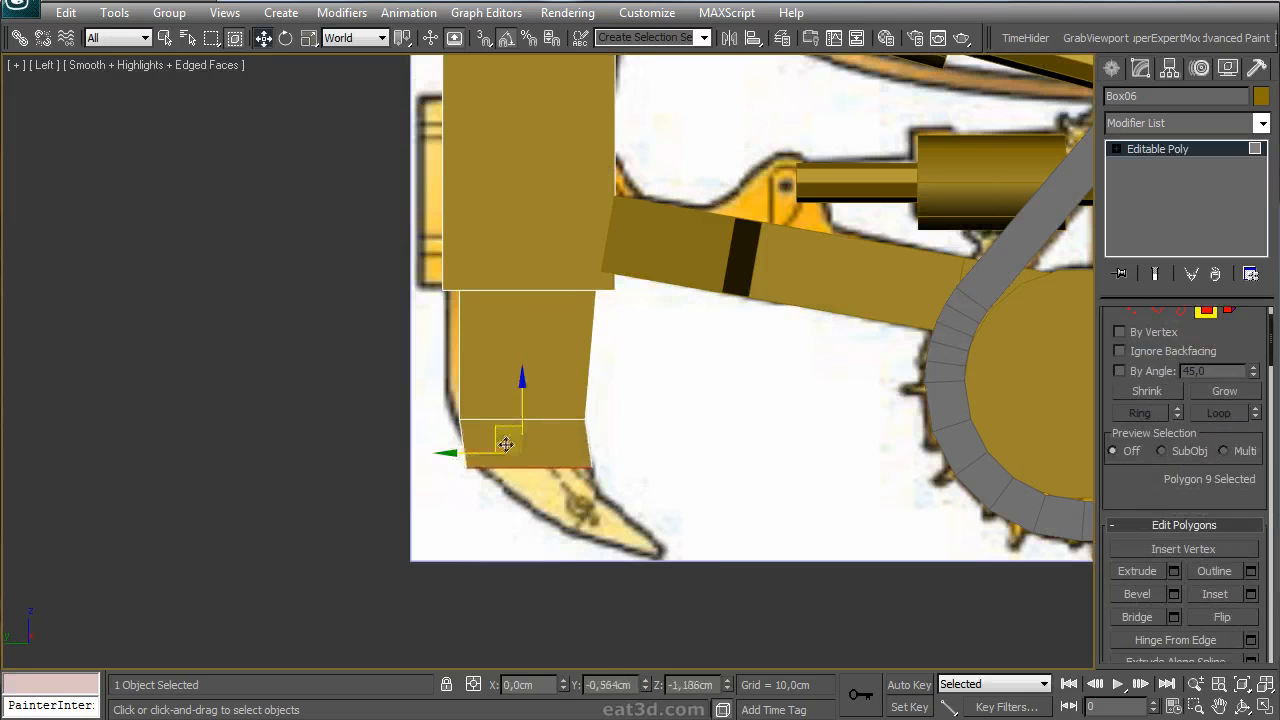
click(1127, 311)
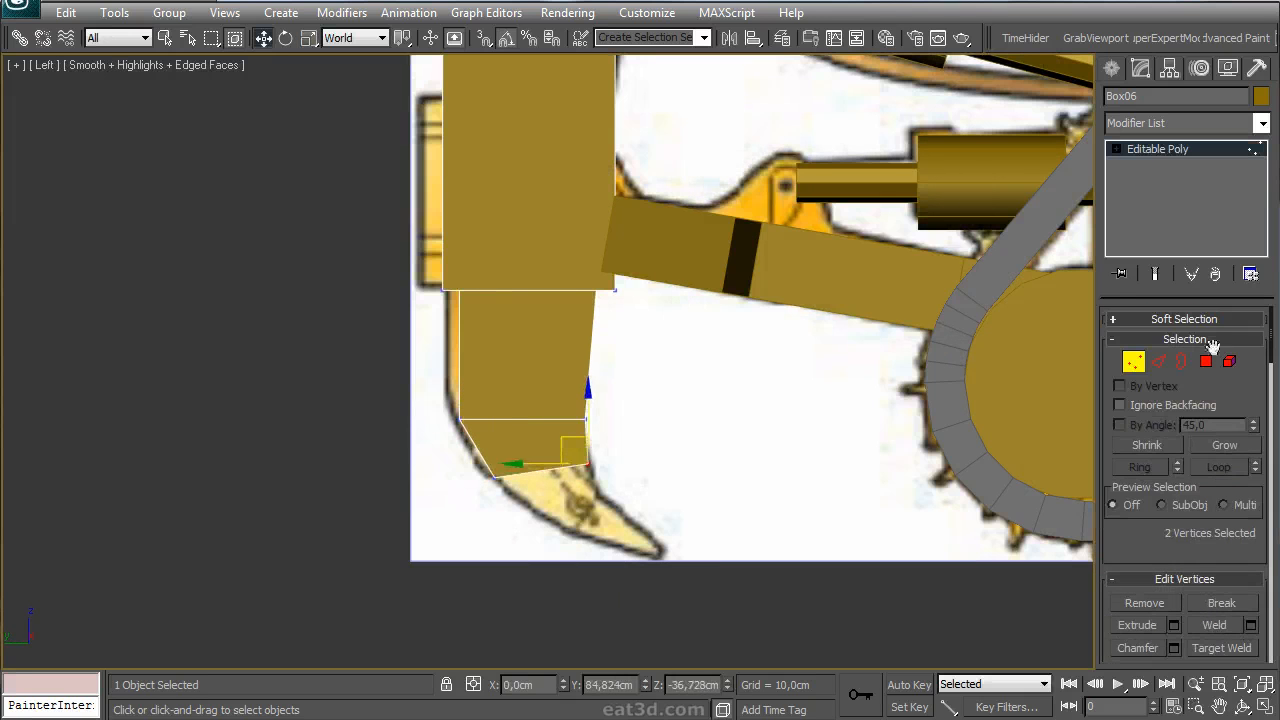
- Extrude the shank's end polygon 2.7 cm and shift the new end vertices to follow the blueprint's curved tooth
click(1206, 361)
scroll(1180, 560, down, 1)
click(1174, 583)
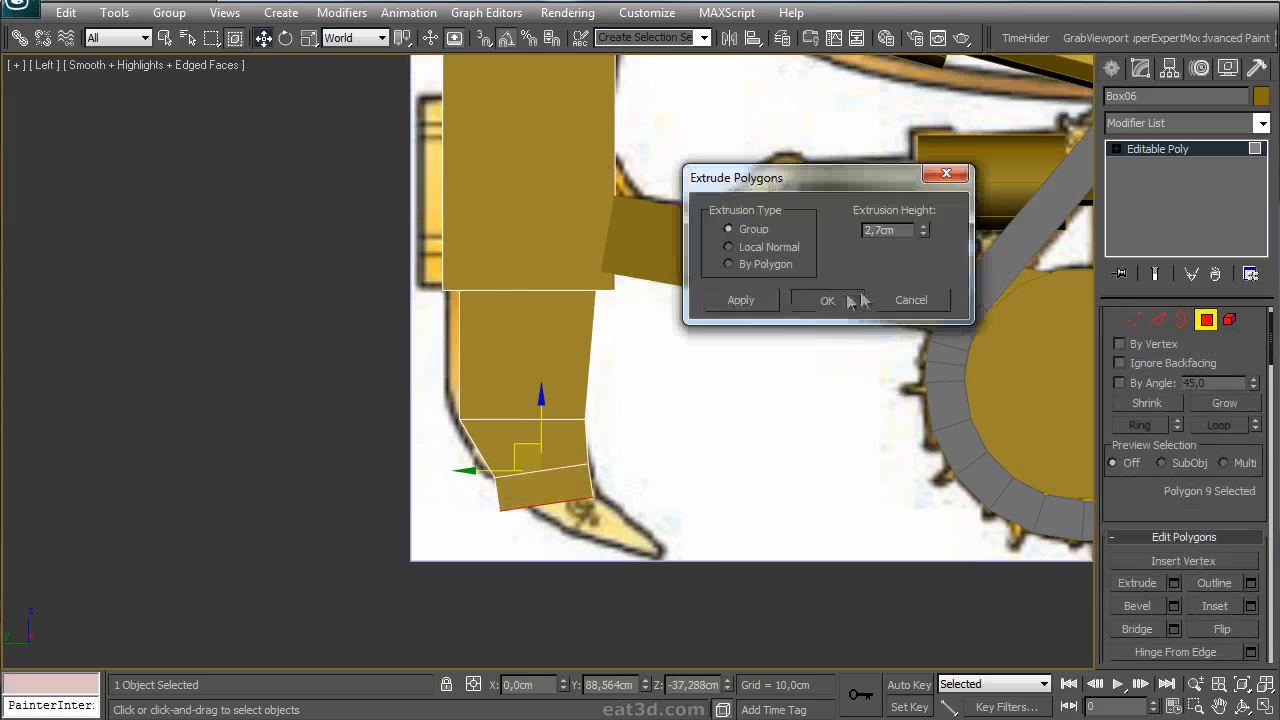
click(849, 297)
click(1132, 320)
drag(642, 535, 585, 478)
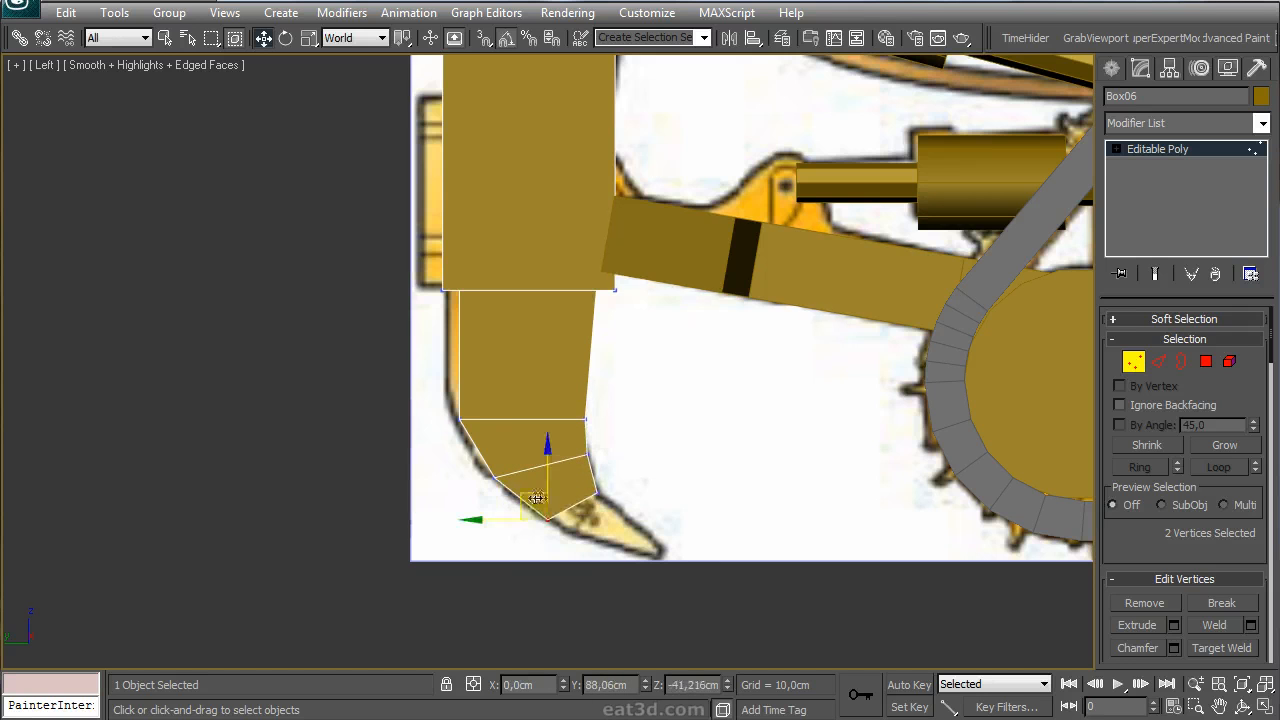
- Extrude the shank's end once more and taper its new vertices toward the tooth tip on the blueprint
click(1206, 361)
scroll(1175, 485, down, 1)
click(1174, 580)
click(822, 300)
click(1134, 318)
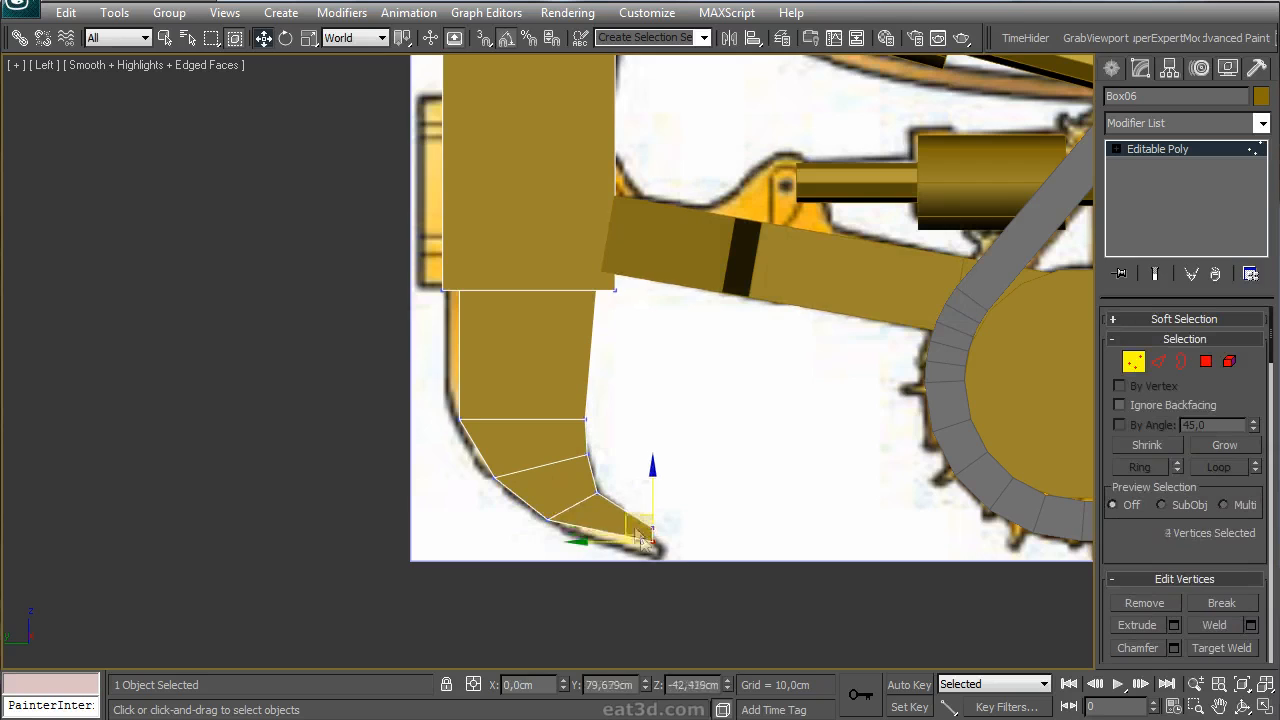
click(902, 290)
middle_drag(806, 309, 794, 323)
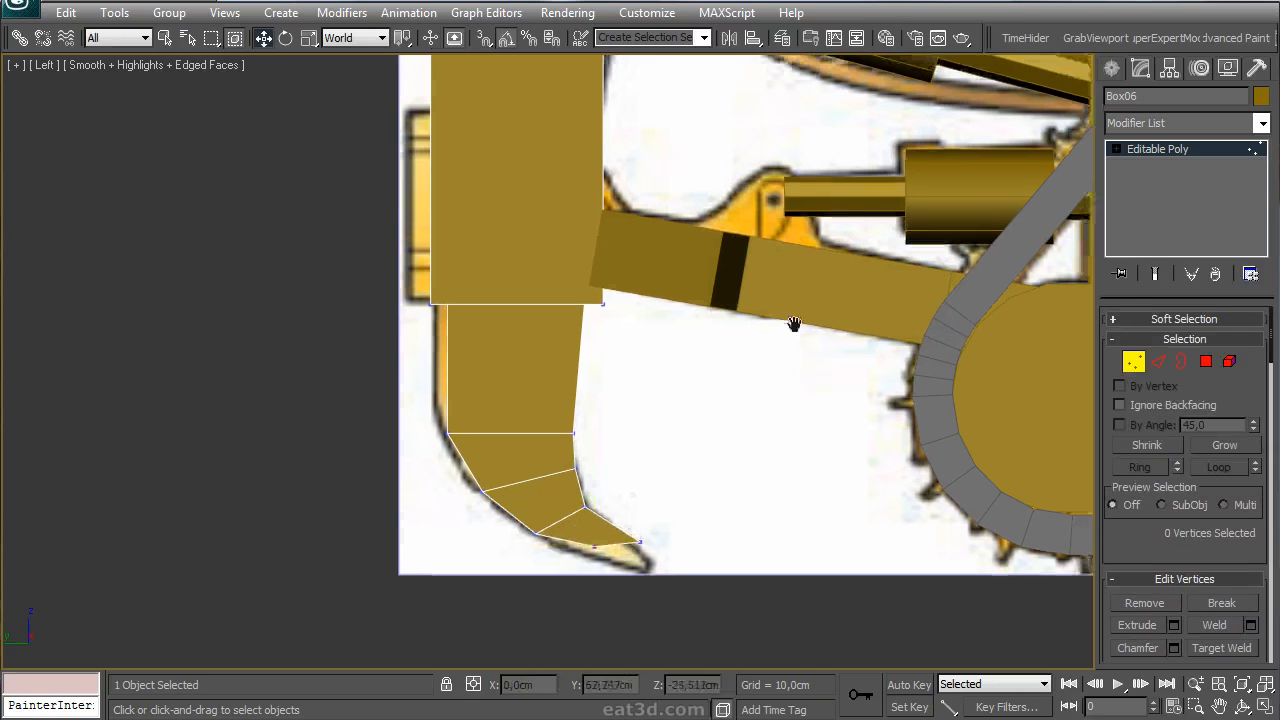
- Scale the ripper shank element across its width in the perspective view and leave element editing
key(alt+w)
middle_click(848, 391)
key(alt+w)
alt+middle_drag(738, 440, 1009, 412)
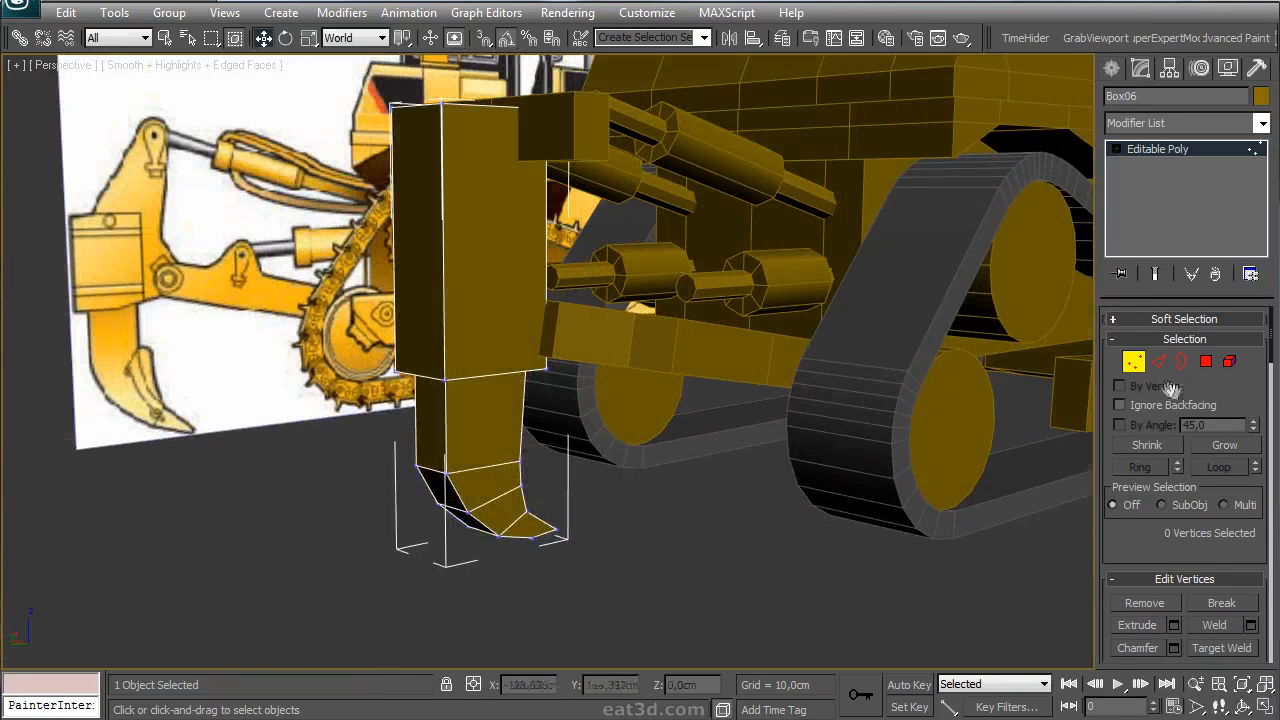
click(1229, 362)
click(510, 480)
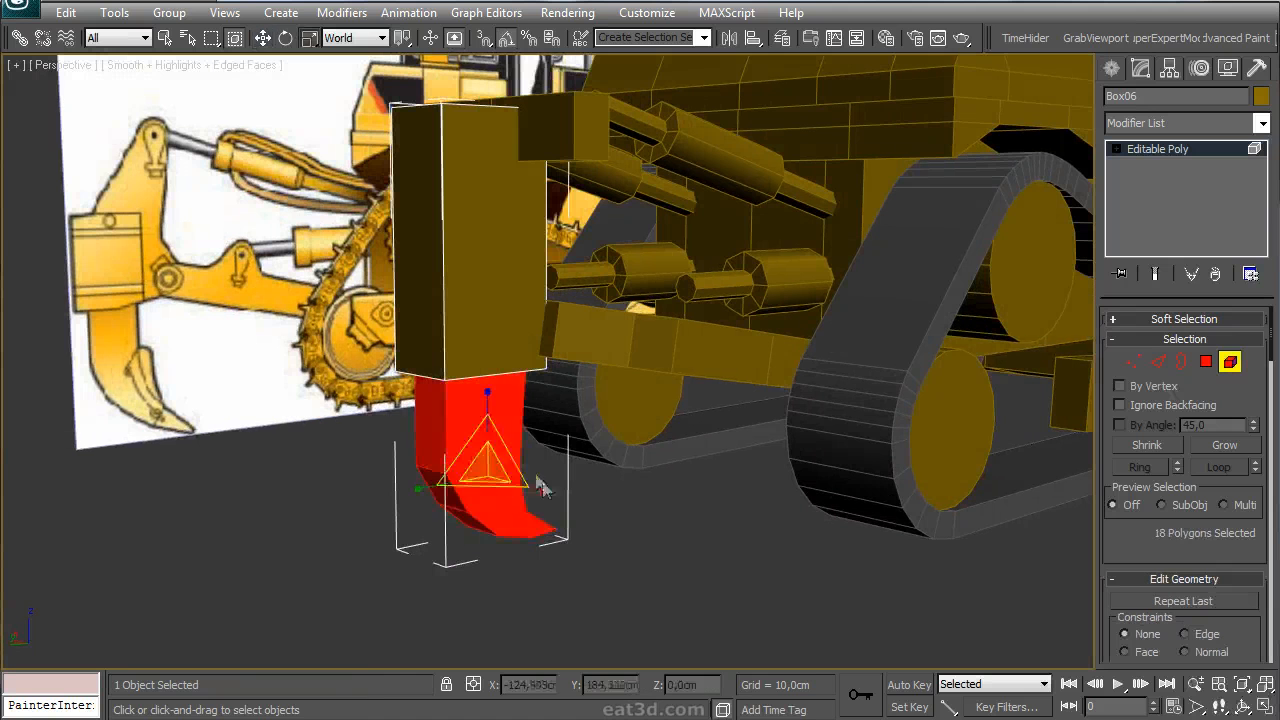
key(5)
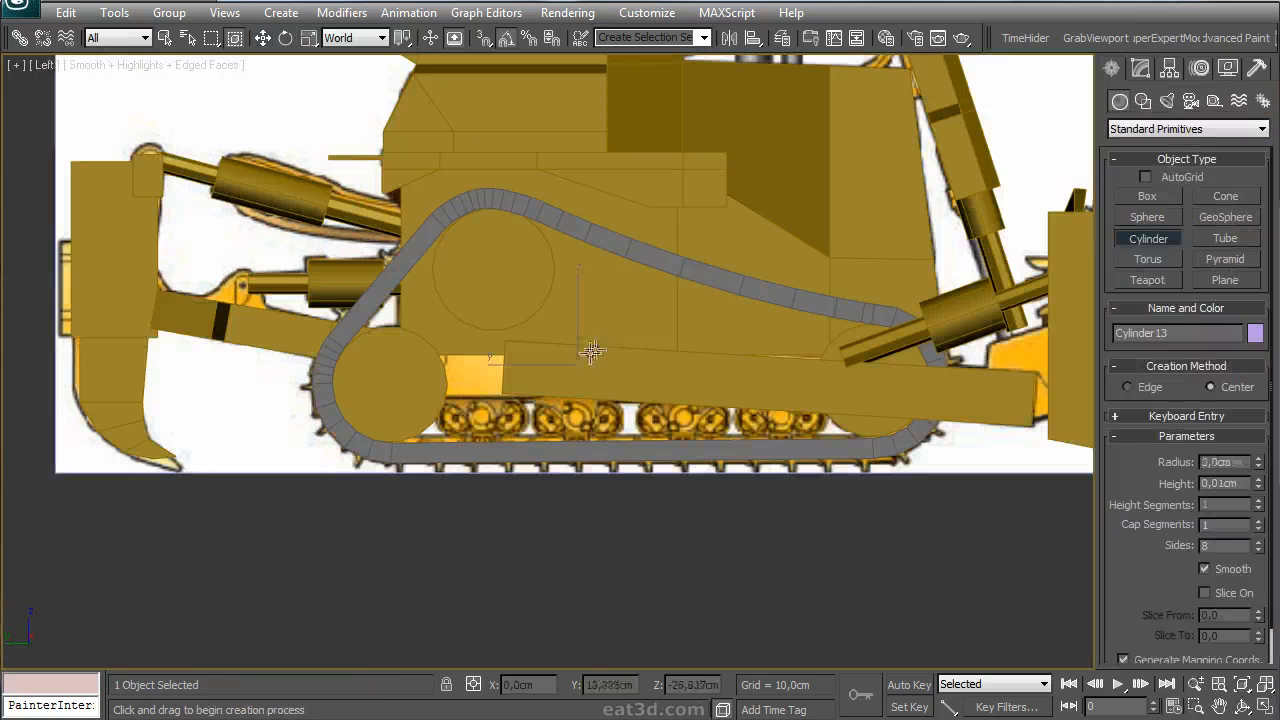
- Create an eight-sided cylinder about 6.2 cm in radius above the track rollers and move it sideways into the track area
click(607, 258)
key(r)
key(alt+w)
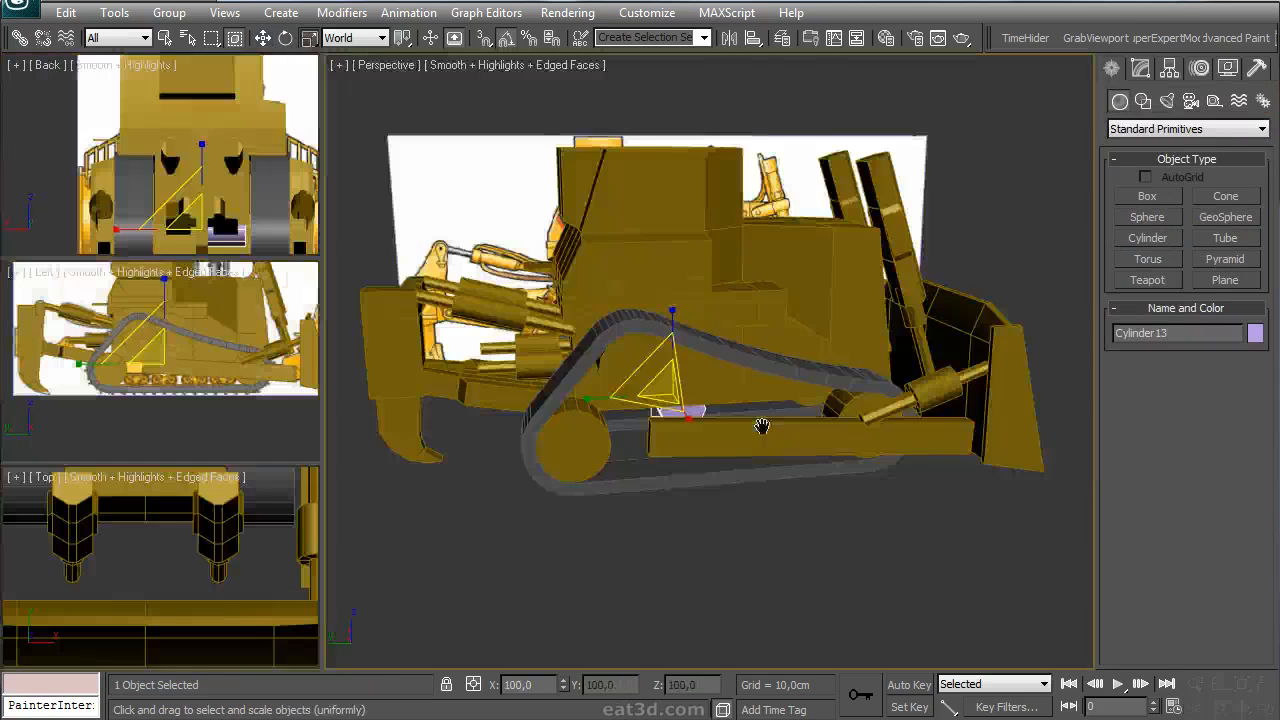
middle_click(760, 428)
key(alt+w)
middle_drag(648, 414, 660, 415)
key(w)
alt+middle_drag(525, 436, 610, 458)
drag(467, 399, 535, 424)
- Rotate the new cylinder 90 degrees about the Z axis so it runs lengthwise along the track
key(alt+w)
key(alt+w)
alt+middle_drag(686, 446, 480, 467)
drag(600, 452, 630, 438)
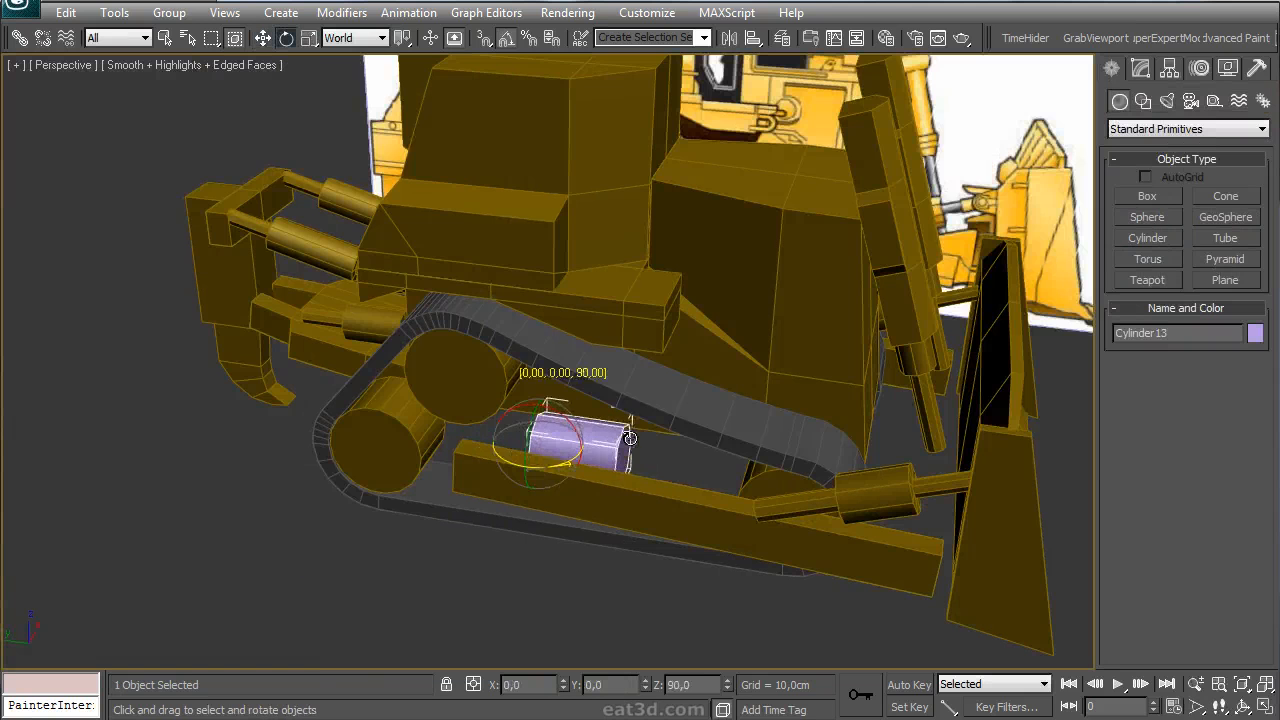
- Move the cylinder toward the rear track wheel in the side view and lengthen its height to about 41.8 cm
key(alt+w)
middle_click(262, 412)
key(alt+w)
scroll(670, 365, up, 5)
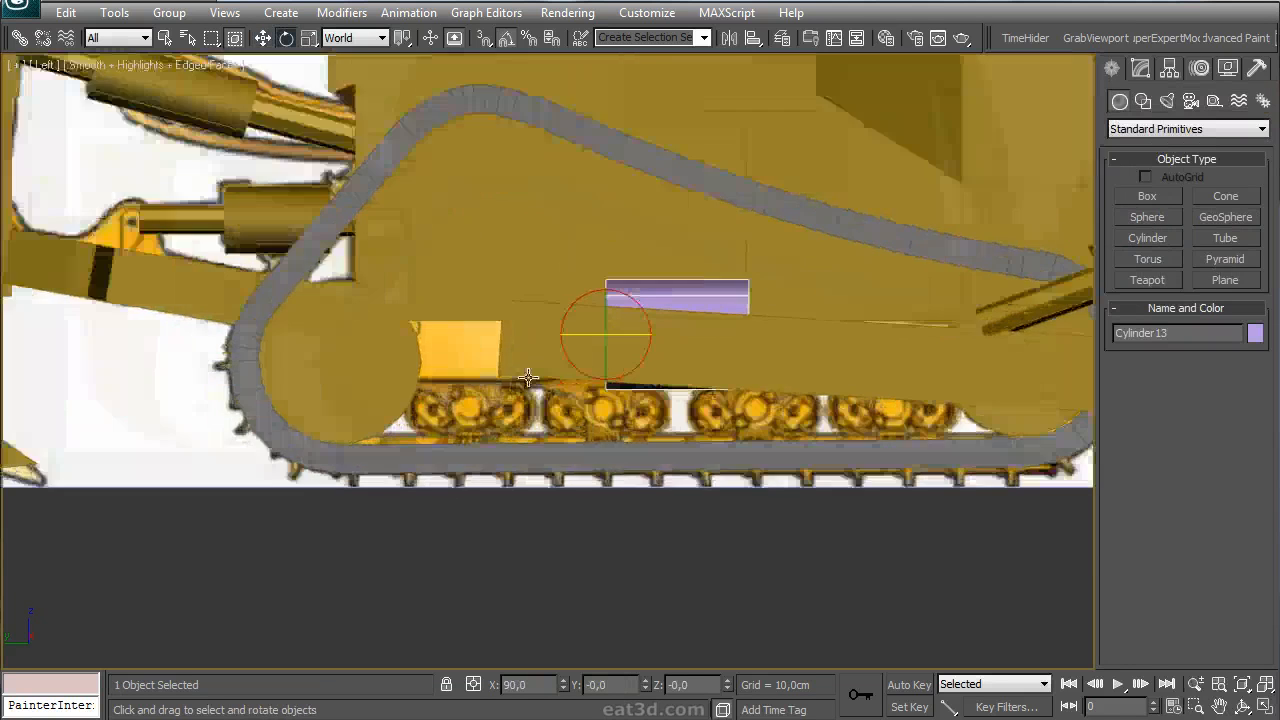
key(w)
drag(536, 313, 489, 315)
middle_drag(489, 315, 358, 315)
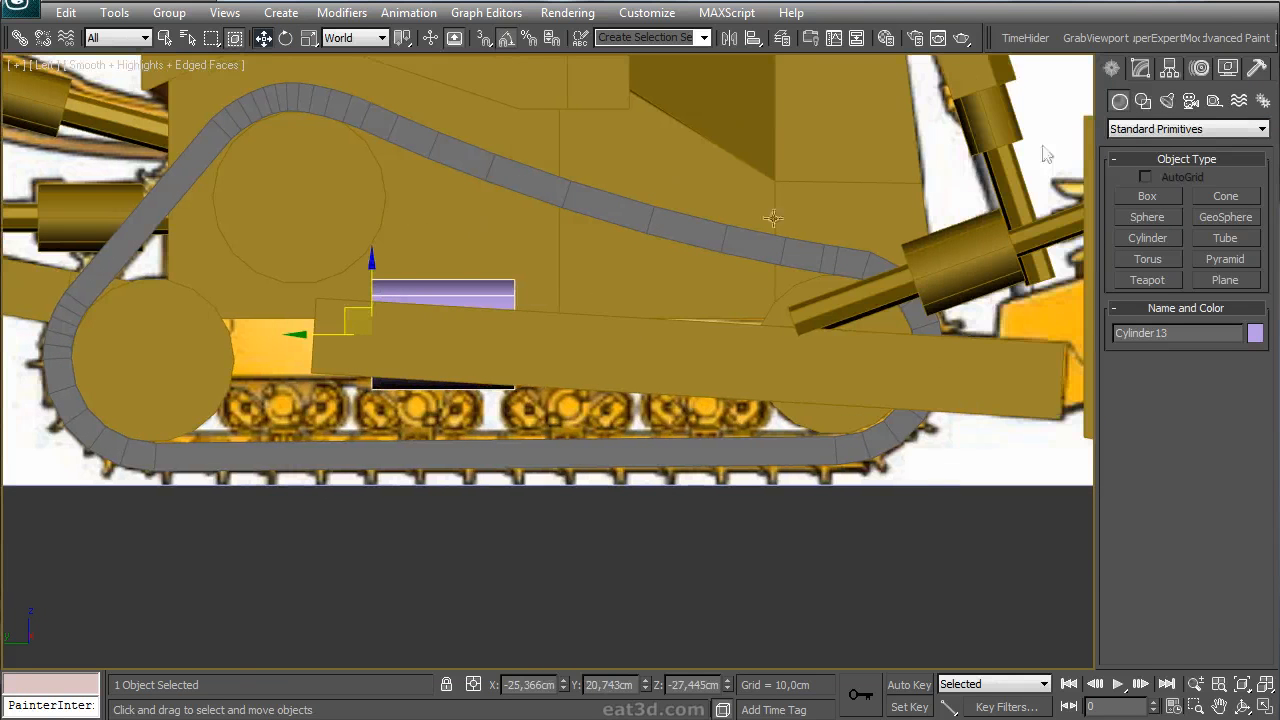
click(1141, 69)
drag(1258, 344, 1254, 228)
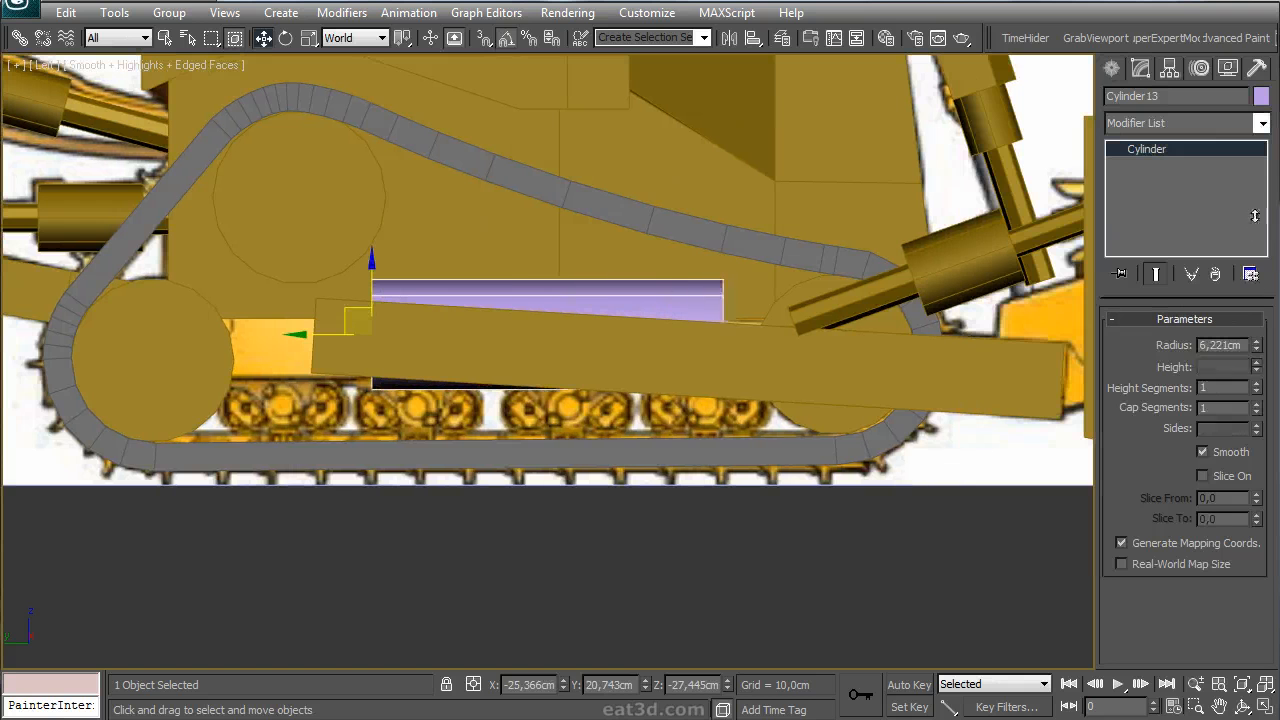
middle_drag(564, 315, 620, 329)
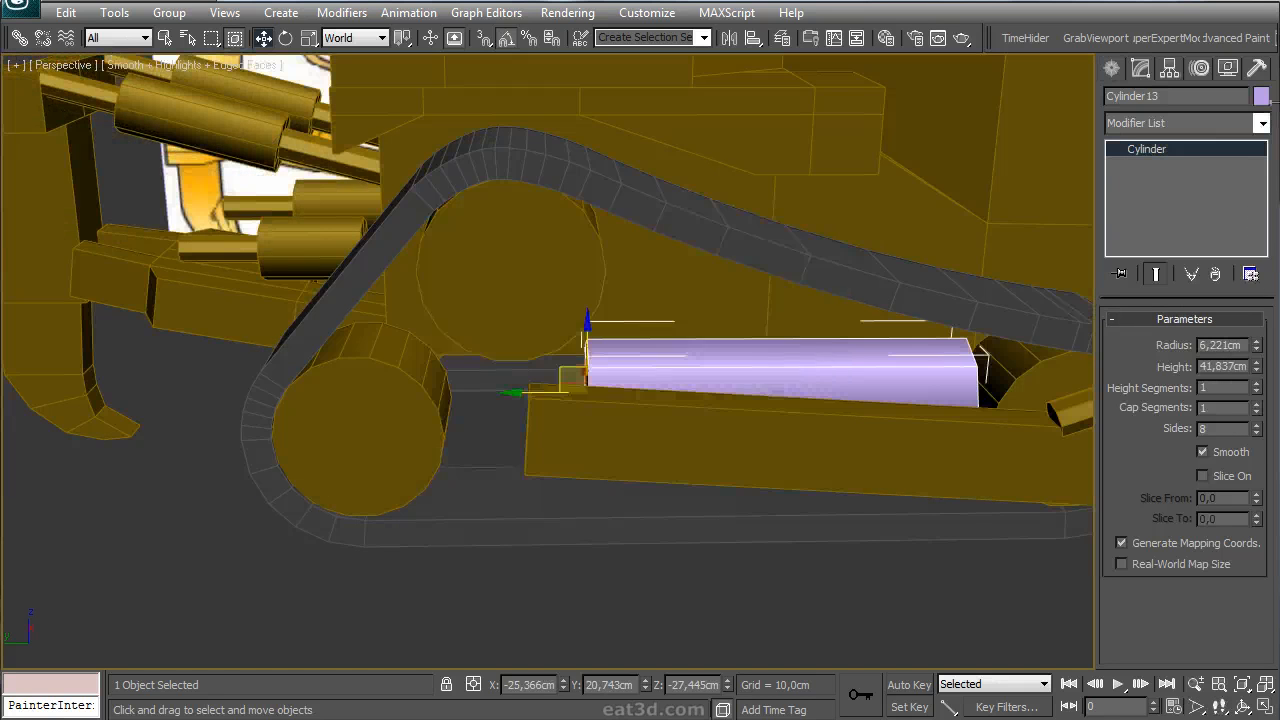
- Change the cylinder's object color to the dark yellow used on the rest of the bulldozer
click(1261, 96)
click(744, 473)
alt+middle_drag(716, 408, 611, 420)
click(711, 491)
scroll(709, 470, down, 5)
- Mirror the cylinder across the world X axis as an instance, using the transform coordinate center and zero offset
click(612, 417)
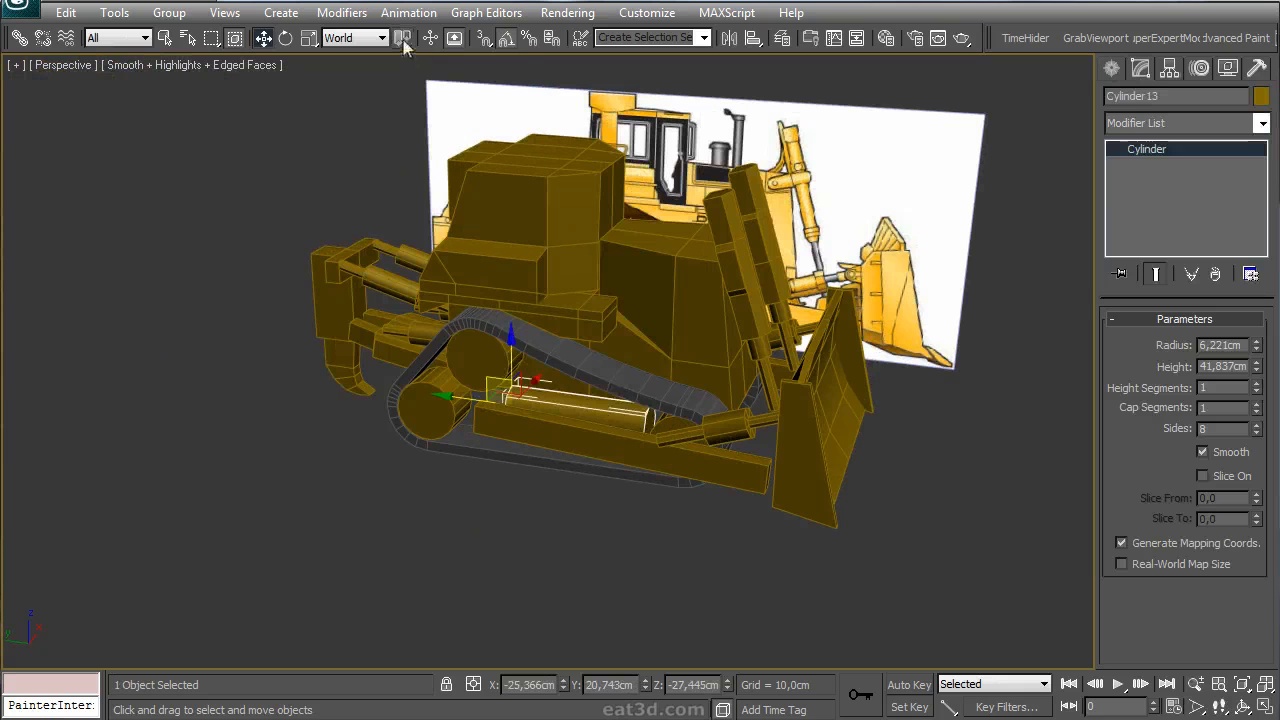
drag(404, 102, 404, 104)
click(115, 14)
click(184, 296)
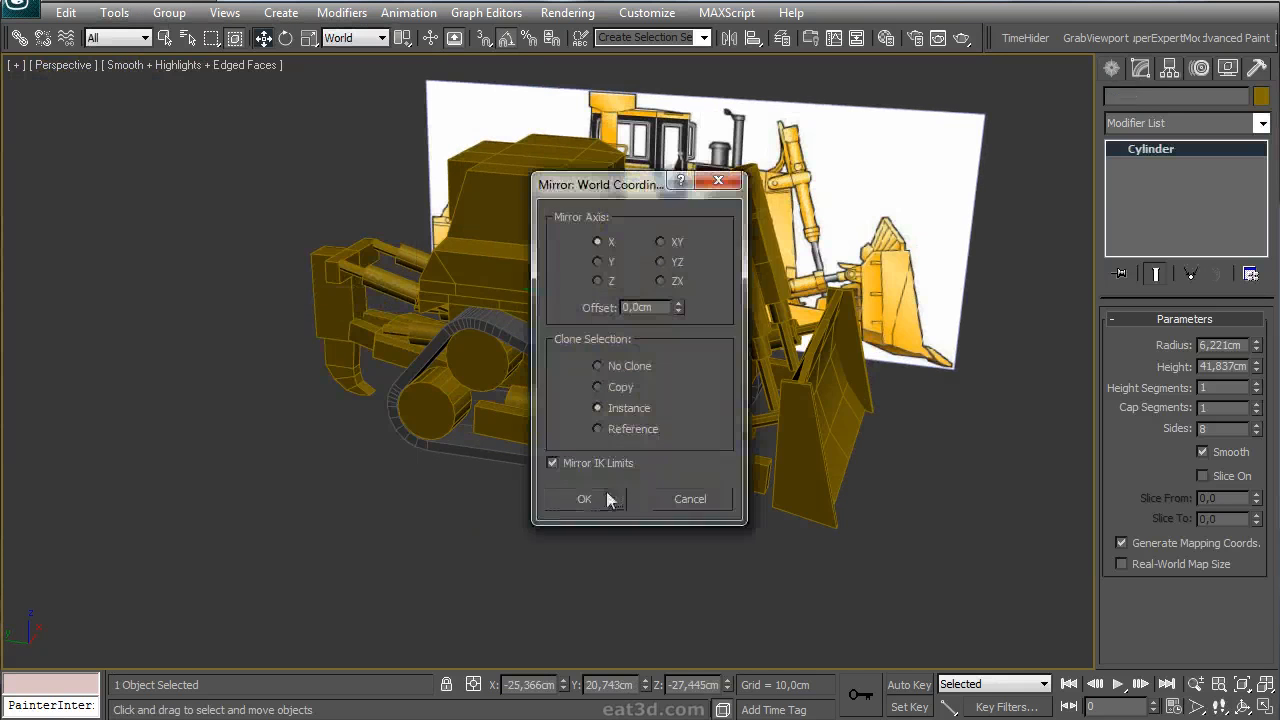
click(604, 497)
click(644, 496)
alt+middle_drag(644, 503, 623, 380)
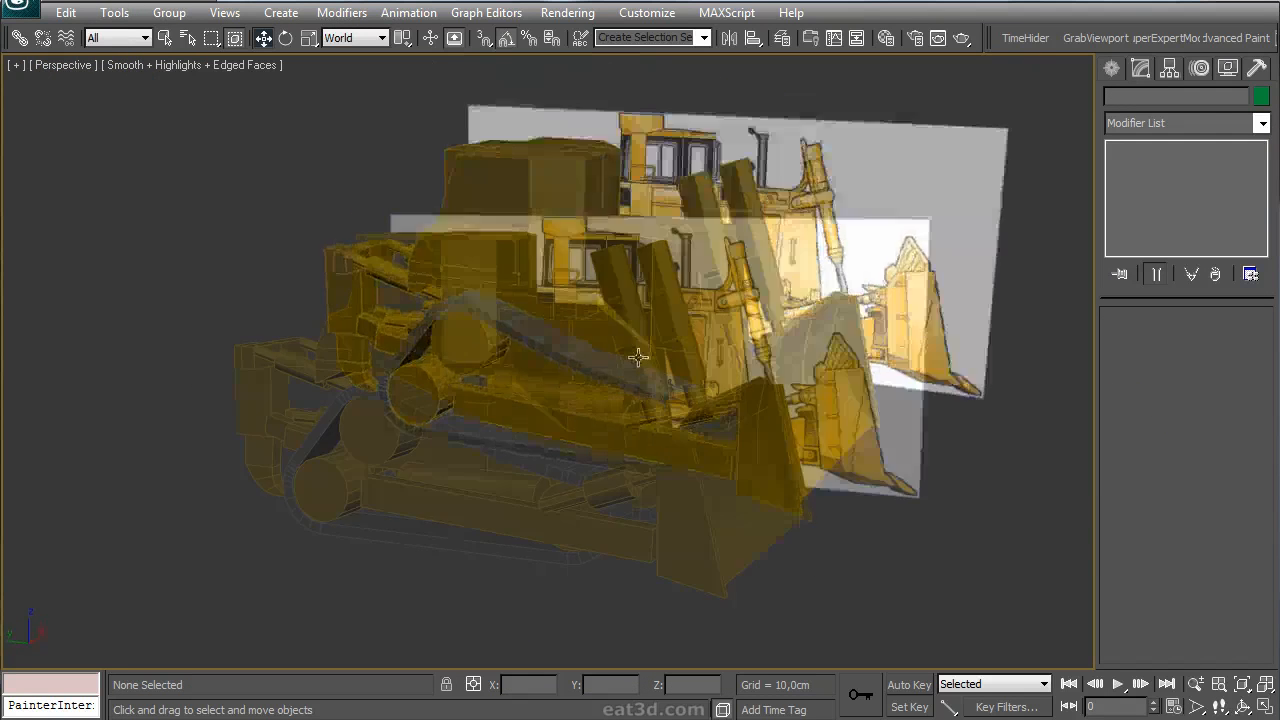